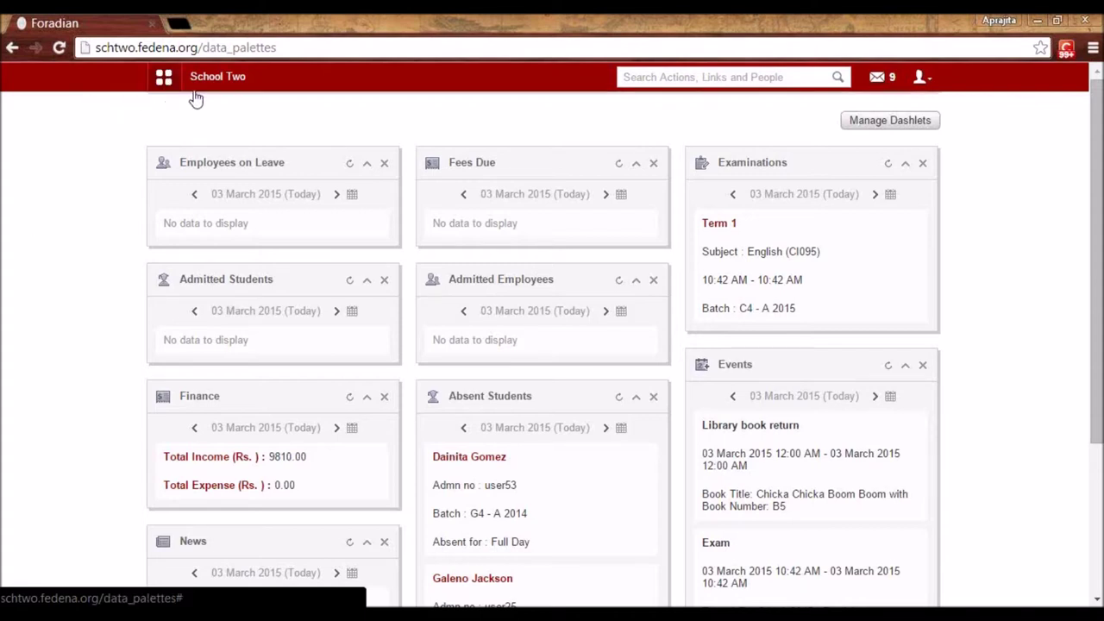
Save the school's general settings with roll numbers for students enabled, and return to the Configuration page.
{"action": "left_click", "coordinate": [163, 76]}
{"action": "left_click", "coordinate": [552, 115]}
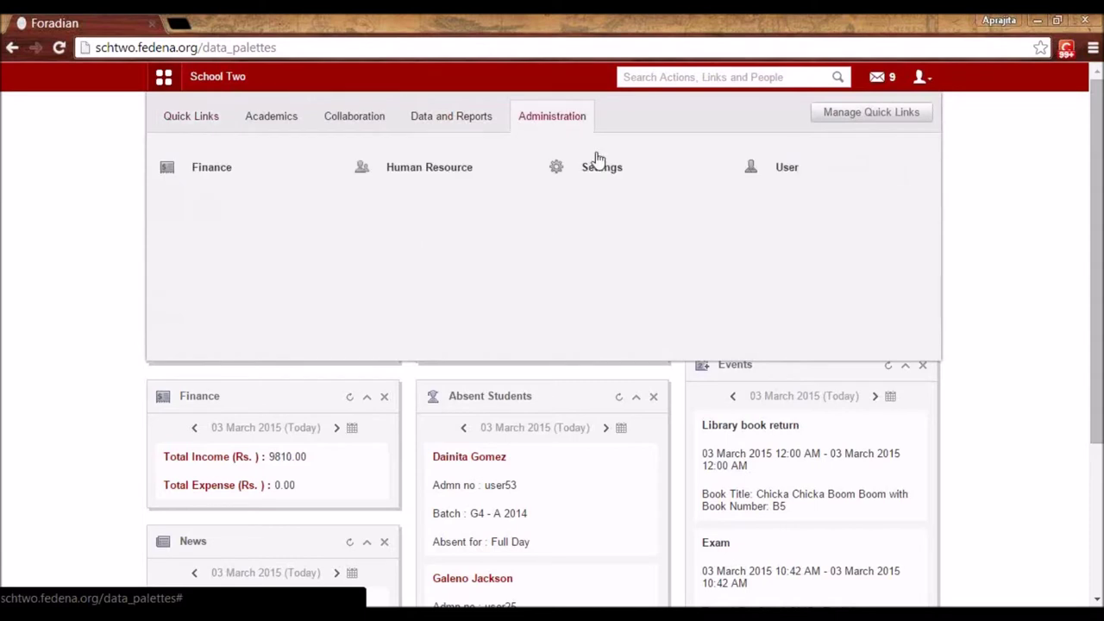
{"action": "left_click", "coordinate": [602, 169]}
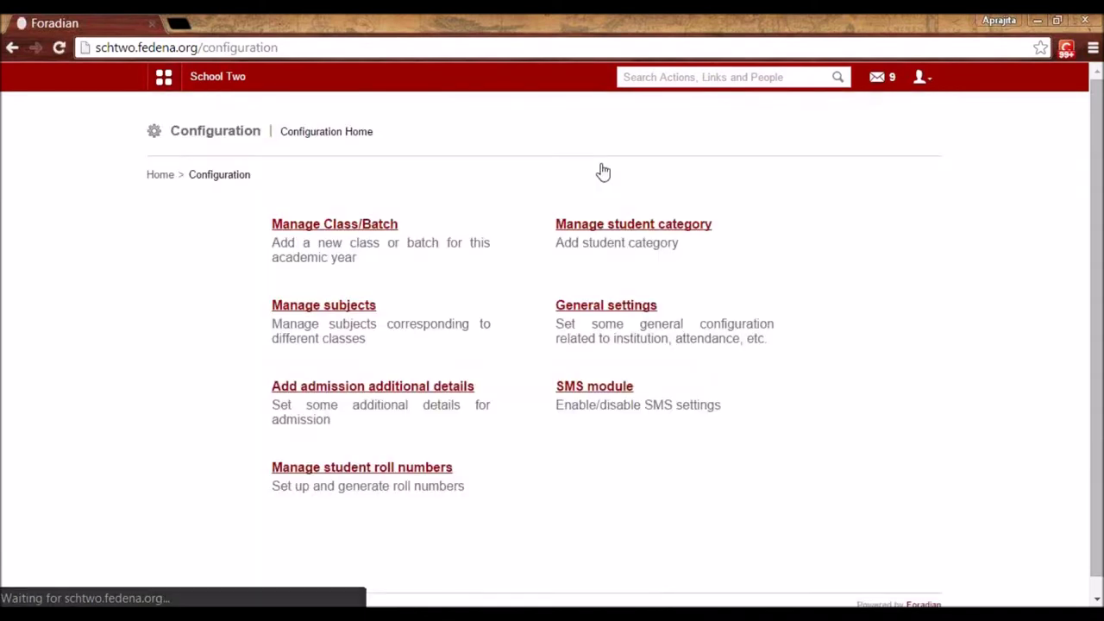
{"action": "left_click", "coordinate": [587, 308]}
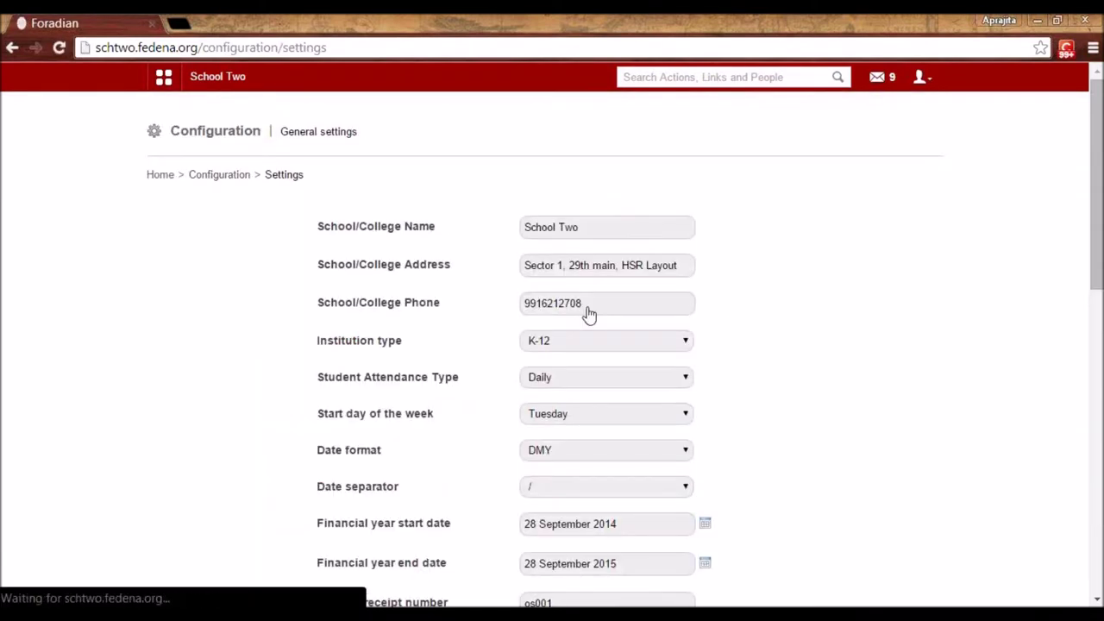
{"action": "scroll", "coordinate": [587, 306], "scroll_direction": "down", "scroll_amount": 8}
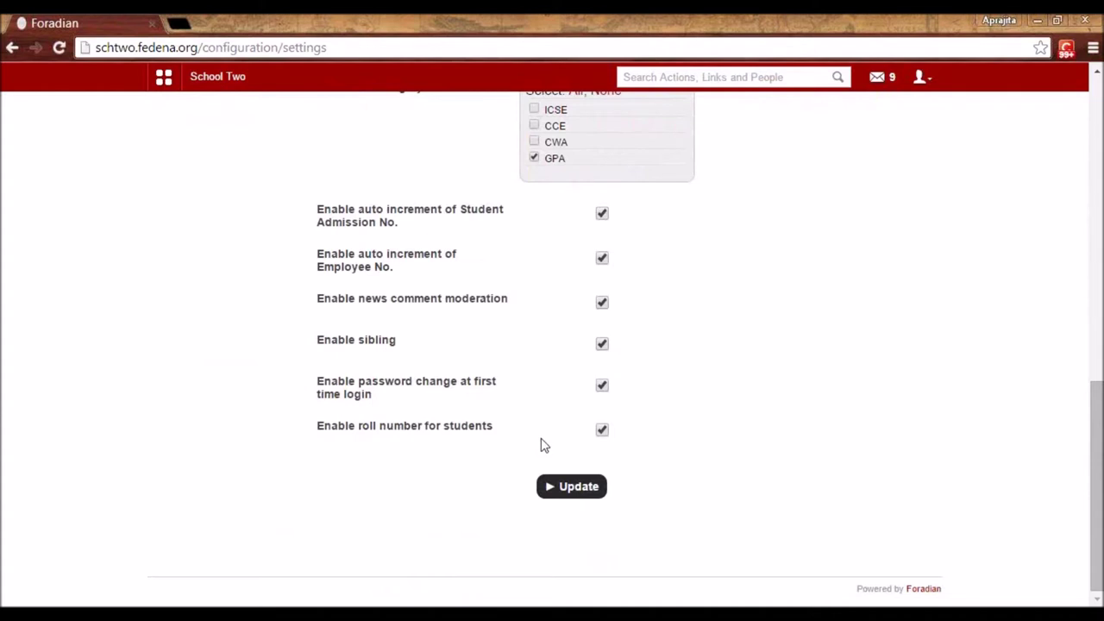
{"action": "left_click", "coordinate": [576, 488]}
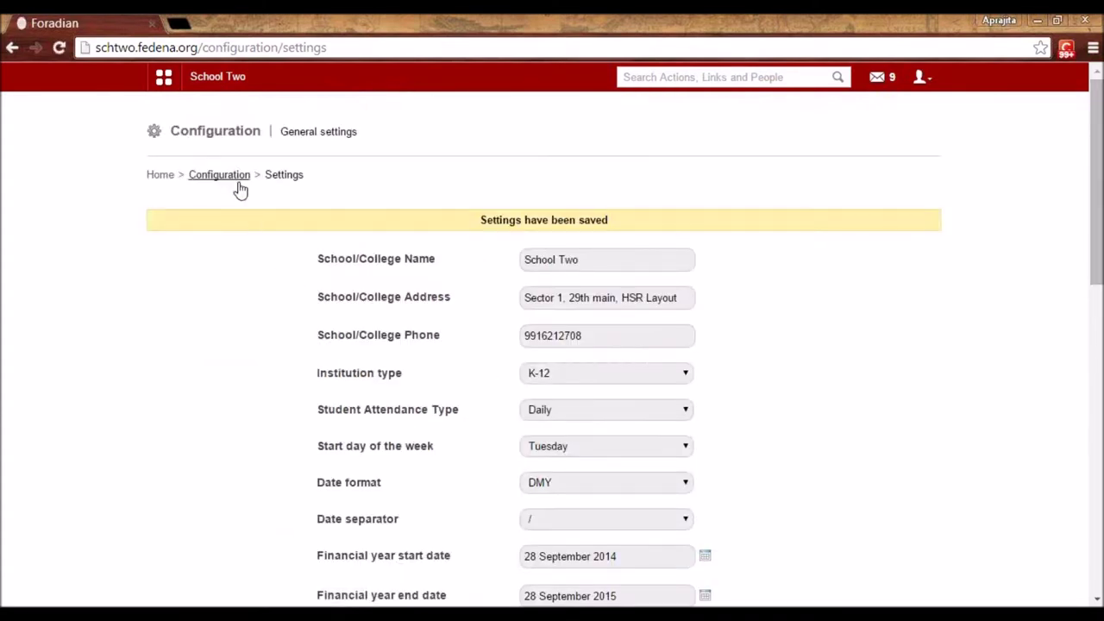
{"action": "left_click", "coordinate": [225, 176]}
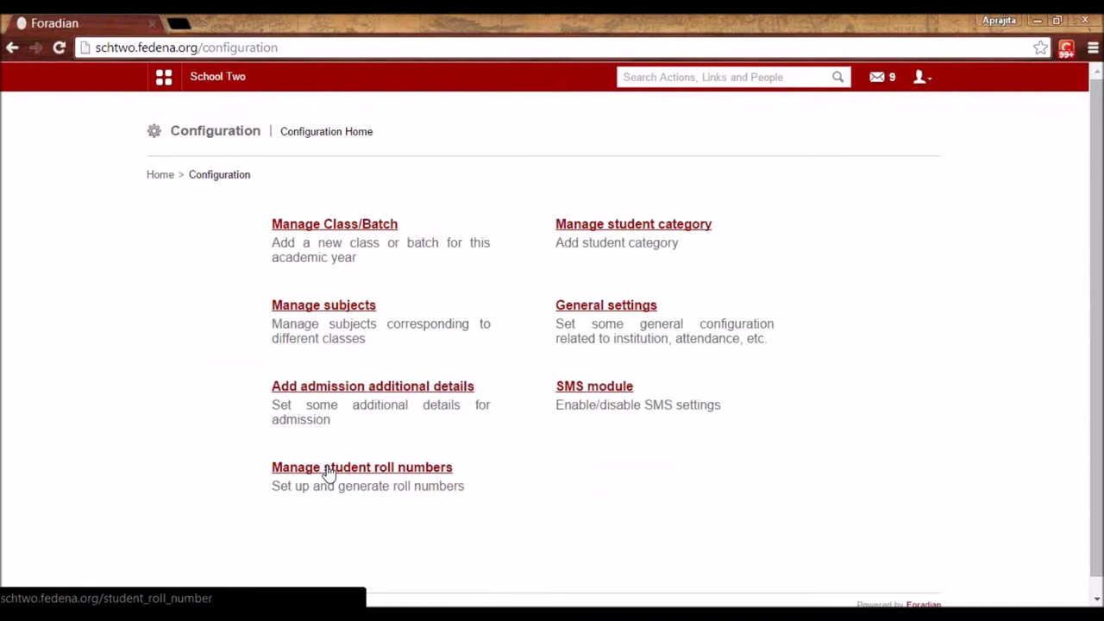
Switch to Notepad and add the note "1. custtom import -> admit students" with "-> assign rollnos." on the line below, after a blank line.
{"action": "key", "text": "alt+Tab"}
{"action": "left_click", "coordinate": [428, 202]}
{"action": "key", "text": "Return"}
{"action": "key", "text": "Return"}
{"action": "type", "text": "1. custtom import 0"}
{"action": "key", "text": "BackSpace"}
{"action": "type", "text": "-> admit "}
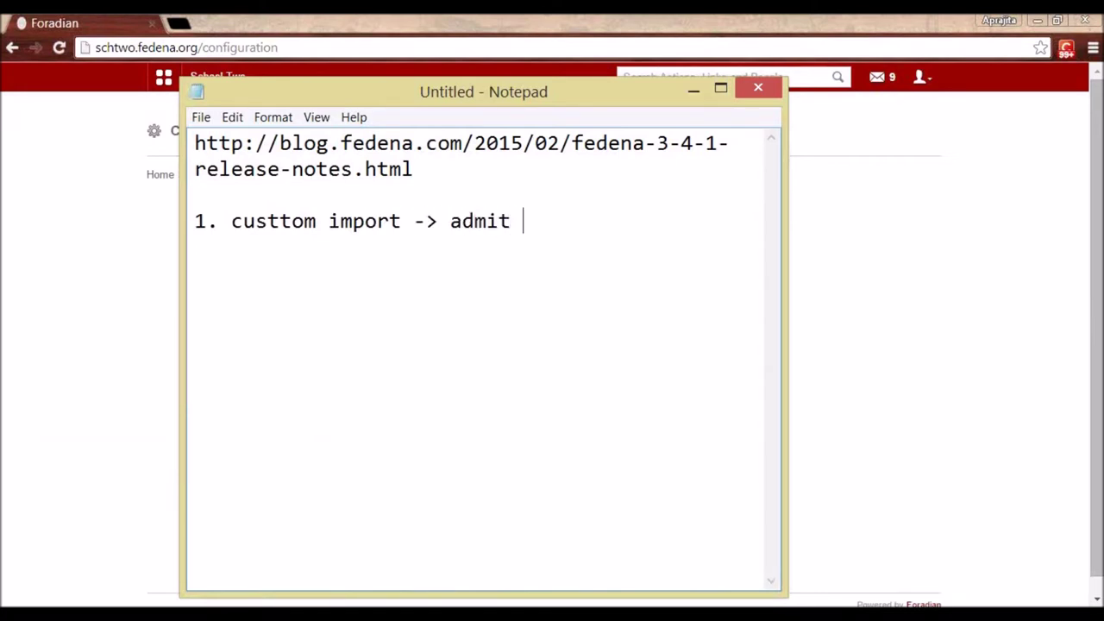
{"action": "type", "text": "students"}
{"action": "key", "text": "Return"}
{"action": "type", "text": "->"}
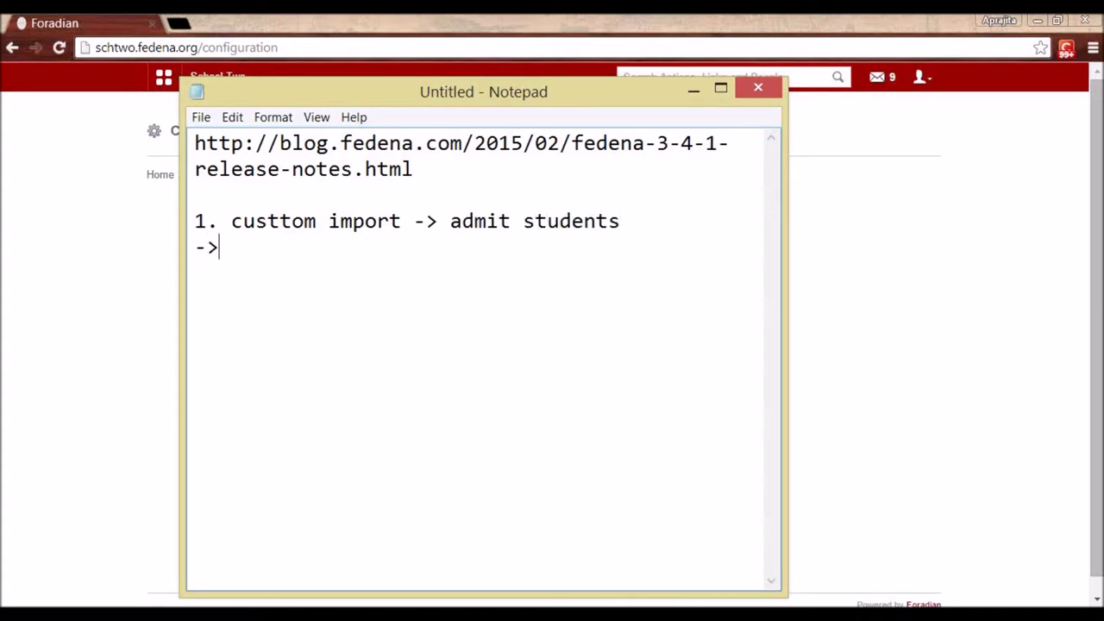
{"action": "type", "text": " assign rollnos."}
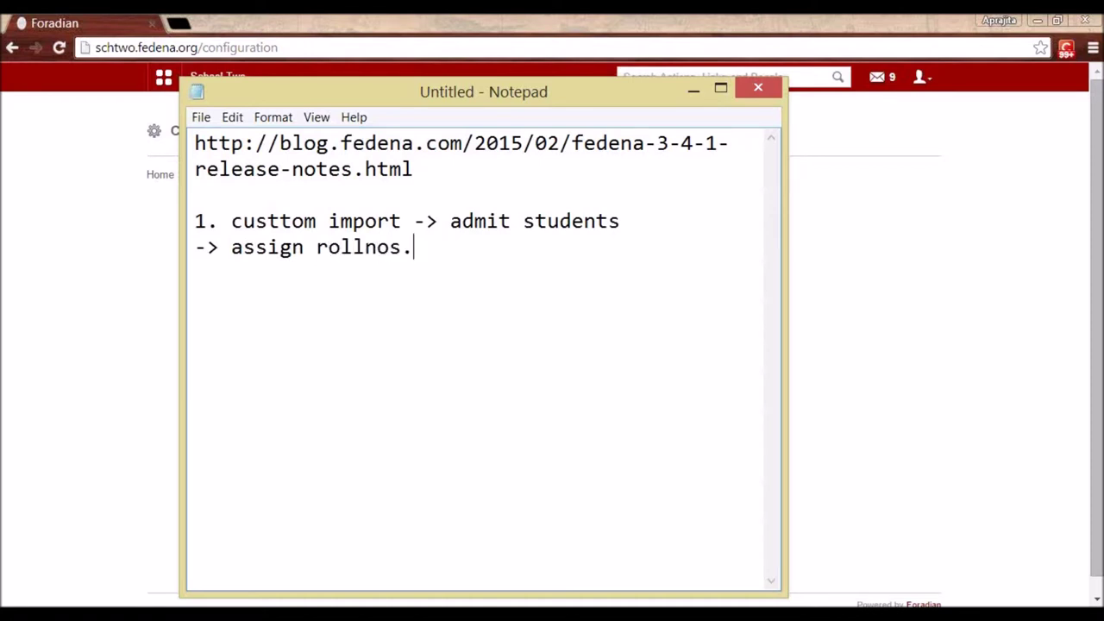
Correct the wording of the first note to "custom import" and "roll nos.".
{"action": "key", "text": "Left"}
{"action": "key", "text": "Left"}
{"action": "key", "text": "Left"}
{"action": "key", "text": "Left"}
{"action": "key", "text": "Up"}
{"action": "key", "text": "Left"}
{"action": "key", "text": "Left"}
{"action": "key", "text": "Left"}
{"action": "key", "text": "Left"}
{"action": "key", "text": "Left"}
{"action": "key", "text": "Left"}
{"action": "key", "text": "Left"}
{"action": "key", "text": "BackSpace"}
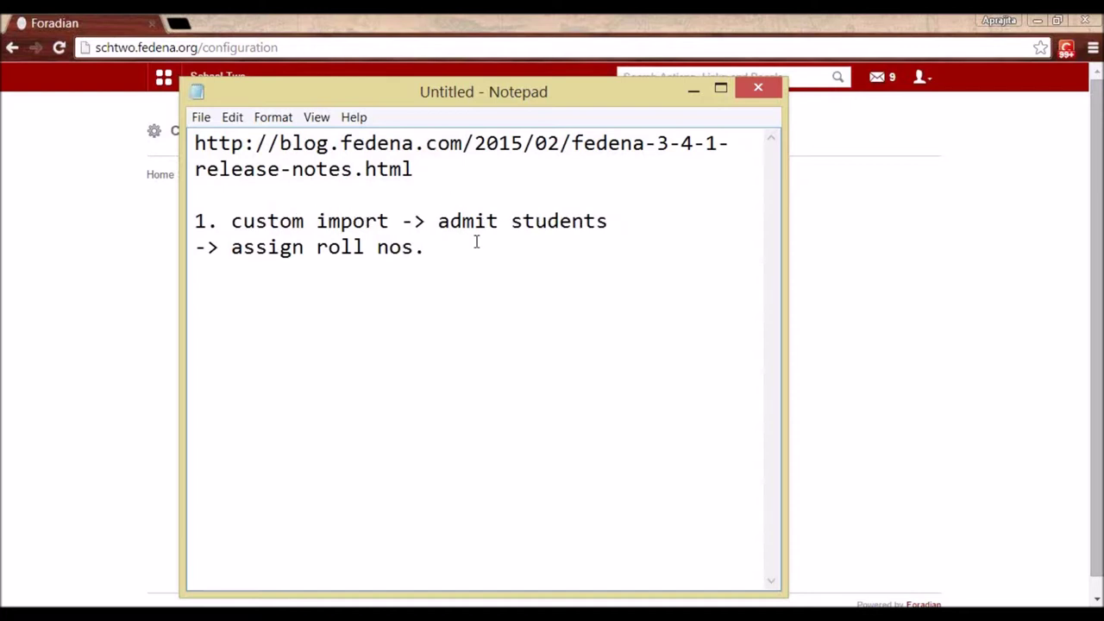
Move the Notepad window off the configuration links and add a second note reading "2. admit each student-> roll no.".
{"action": "left_click_drag", "start_coordinate": [322, 101], "coordinate": [539, 144]}
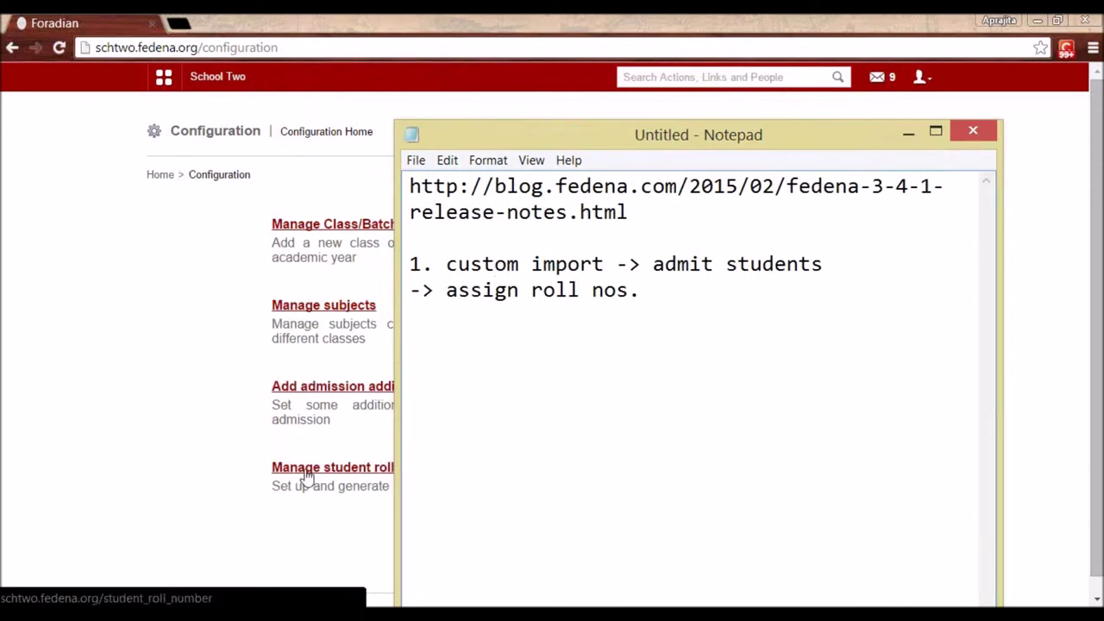
{"action": "left_click", "coordinate": [657, 290]}
{"action": "key", "text": "Return"}
{"action": "key", "text": "Return"}
{"action": "type", "text": "2. adm"}
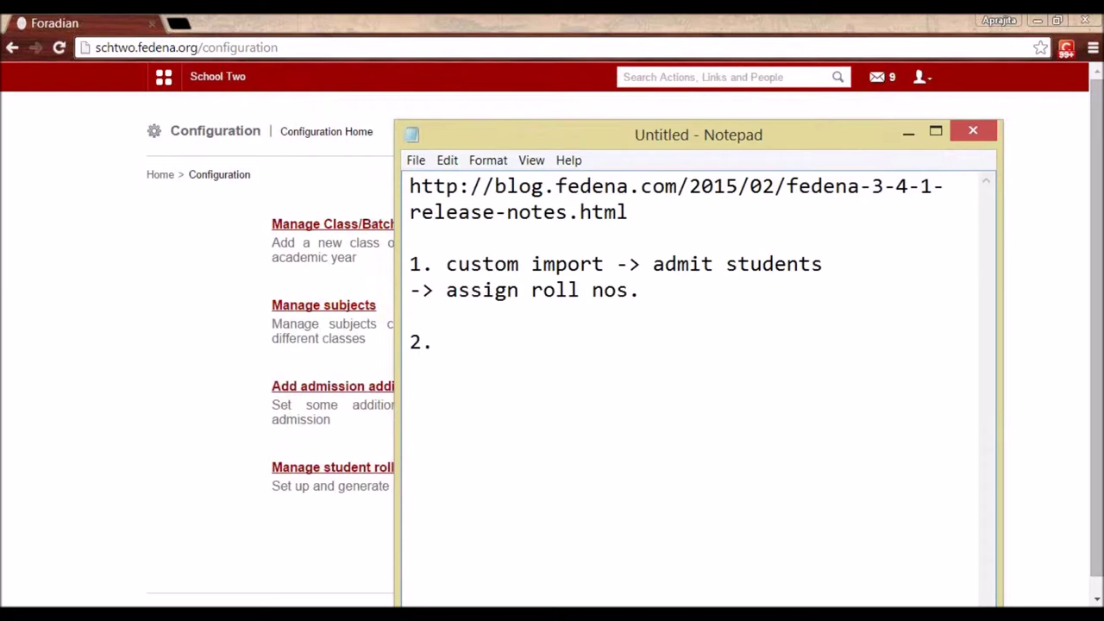
{"action": "type", "text": "it eac"}
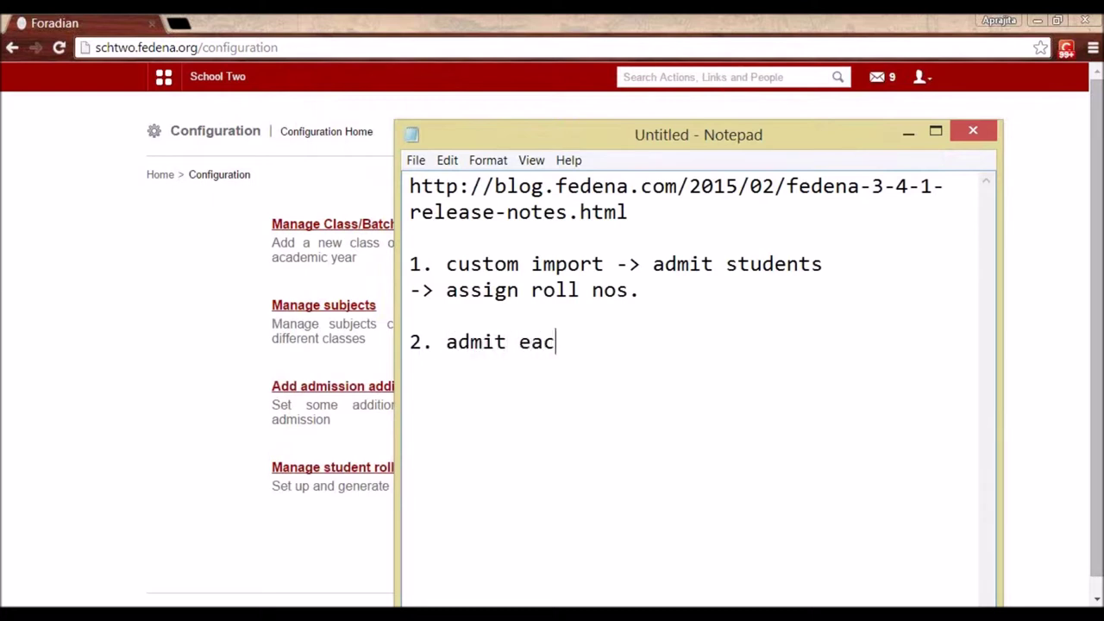
{"action": "type", "text": "h student-> "}
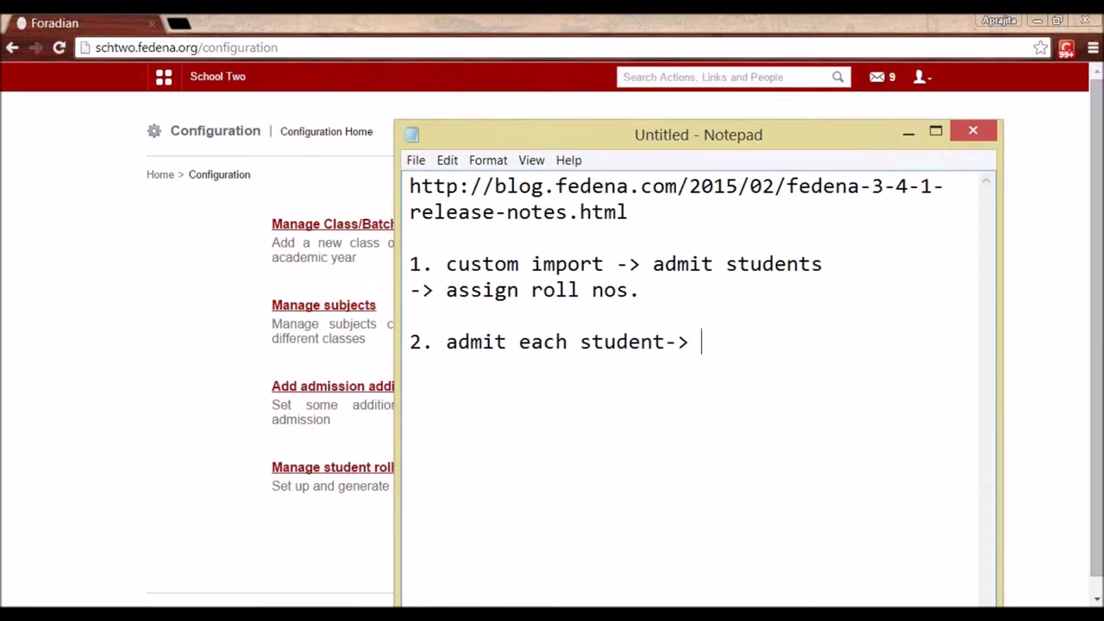
{"action": "type", "text": "roll no."}
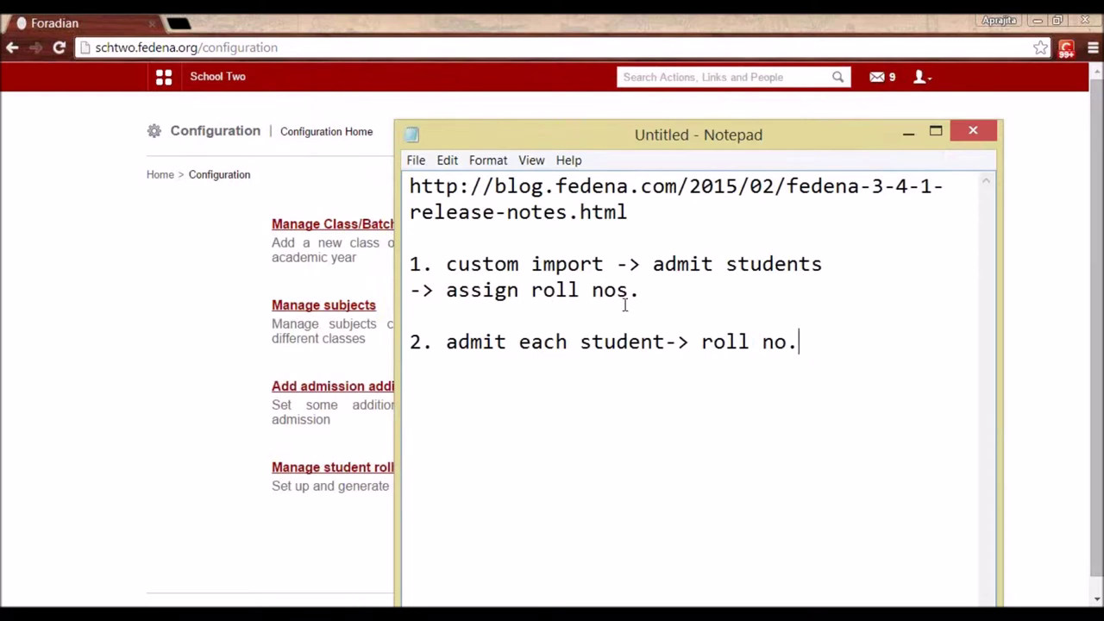
Highlight "custom import" in the notes, and switch back to the browser to open the student roll number management page.
{"action": "left_click_drag", "start_coordinate": [648, 291], "coordinate": [608, 263]}
{"action": "left_click", "coordinate": [446, 264]}
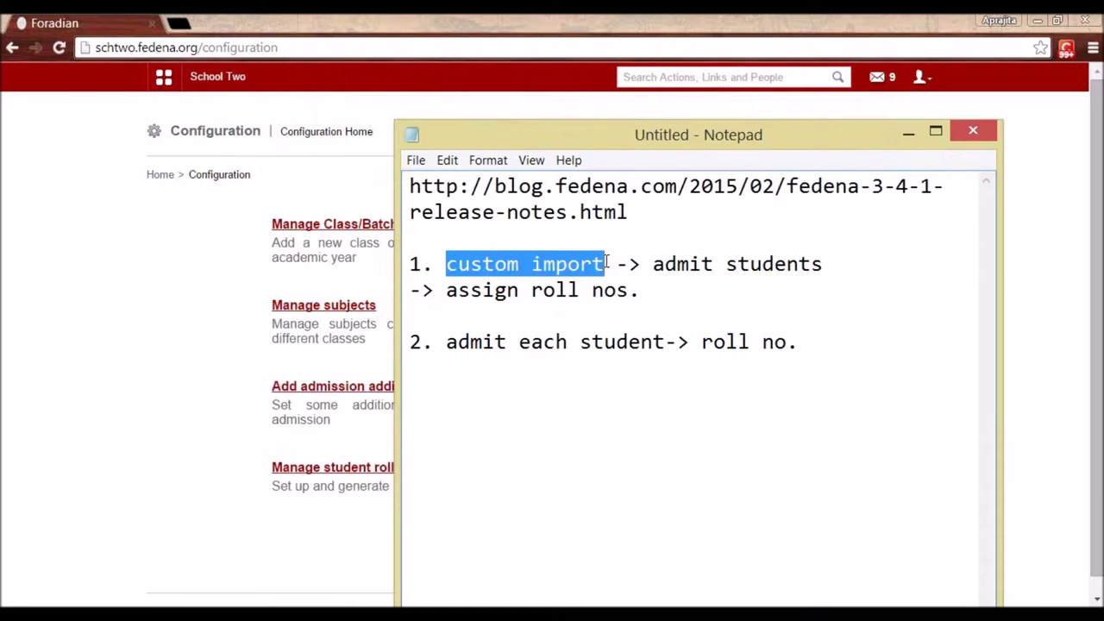
{"action": "left_click", "coordinate": [207, 423]}
{"action": "left_click", "coordinate": [362, 472]}
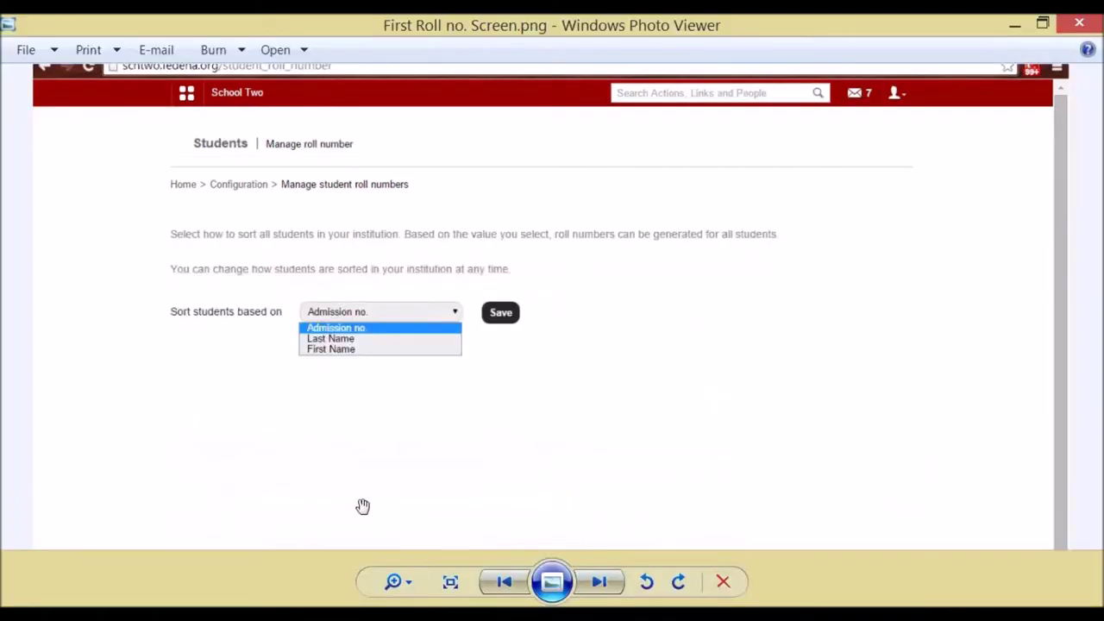
{"action": "scroll", "coordinate": [363, 506], "scroll_direction": "up", "scroll_amount": 1}
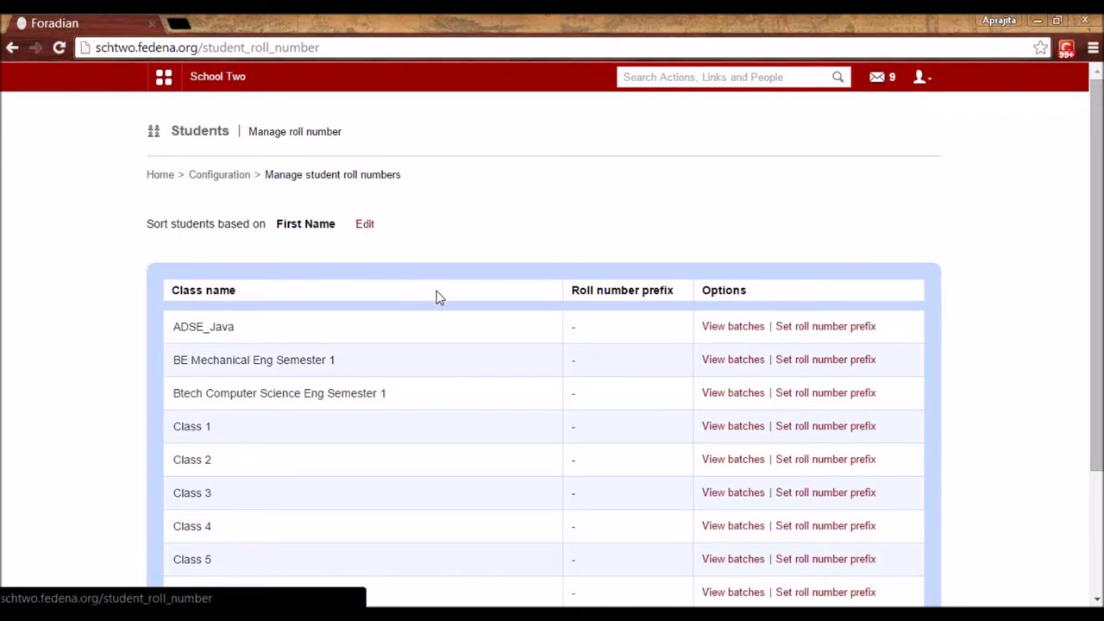
Find Grade 4 in the class list and open the roll number form for its batch G4 - A 2014.
{"action": "scroll", "coordinate": [517, 336], "scroll_direction": "down", "scroll_amount": 3}
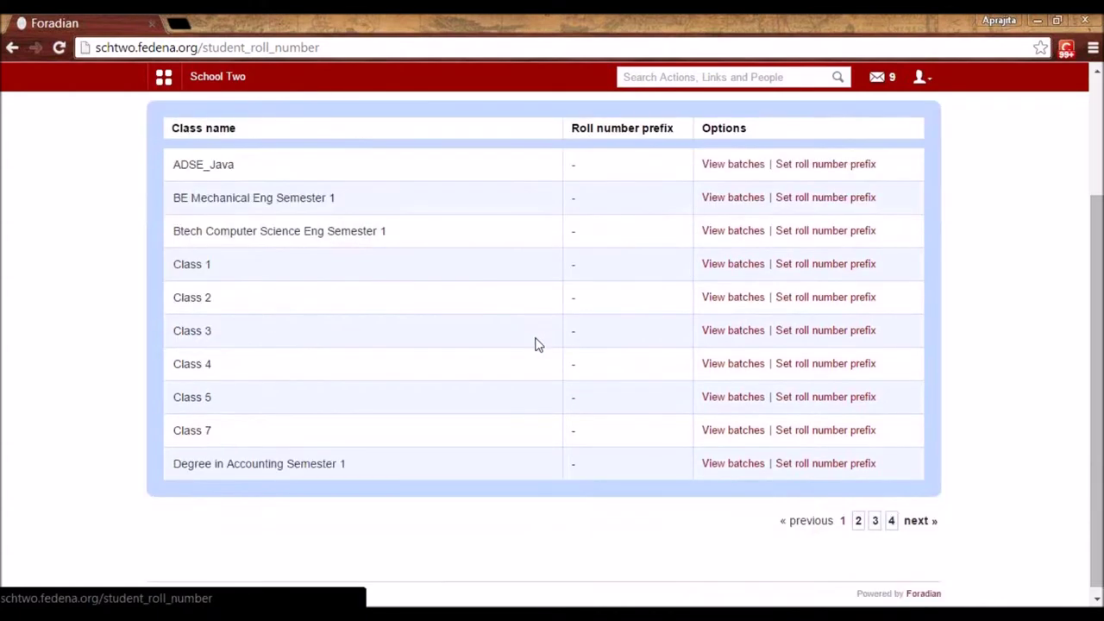
{"action": "left_click", "coordinate": [873, 521]}
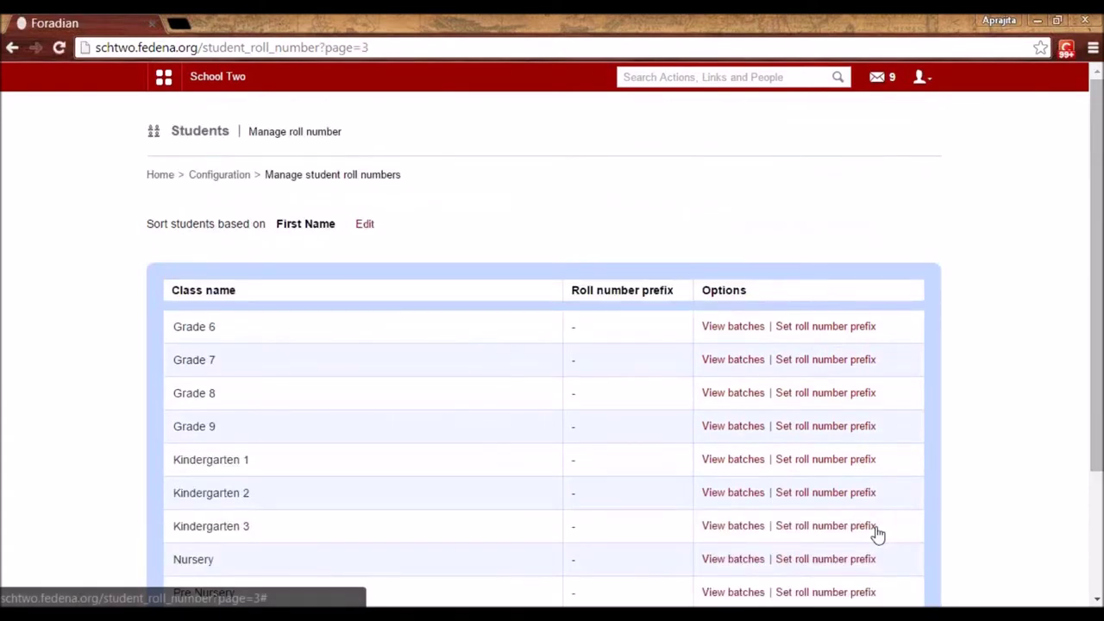
{"action": "scroll", "coordinate": [871, 530], "scroll_direction": "down", "scroll_amount": 3}
{"action": "left_click", "coordinate": [859, 517]}
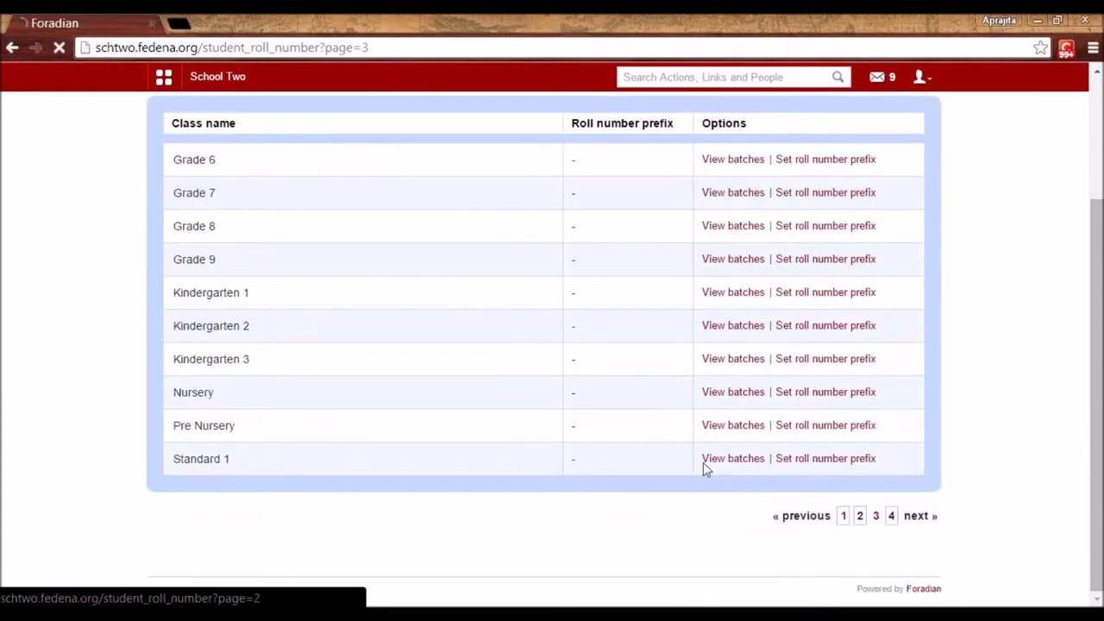
{"action": "scroll", "coordinate": [296, 477], "scroll_direction": "down", "scroll_amount": 3}
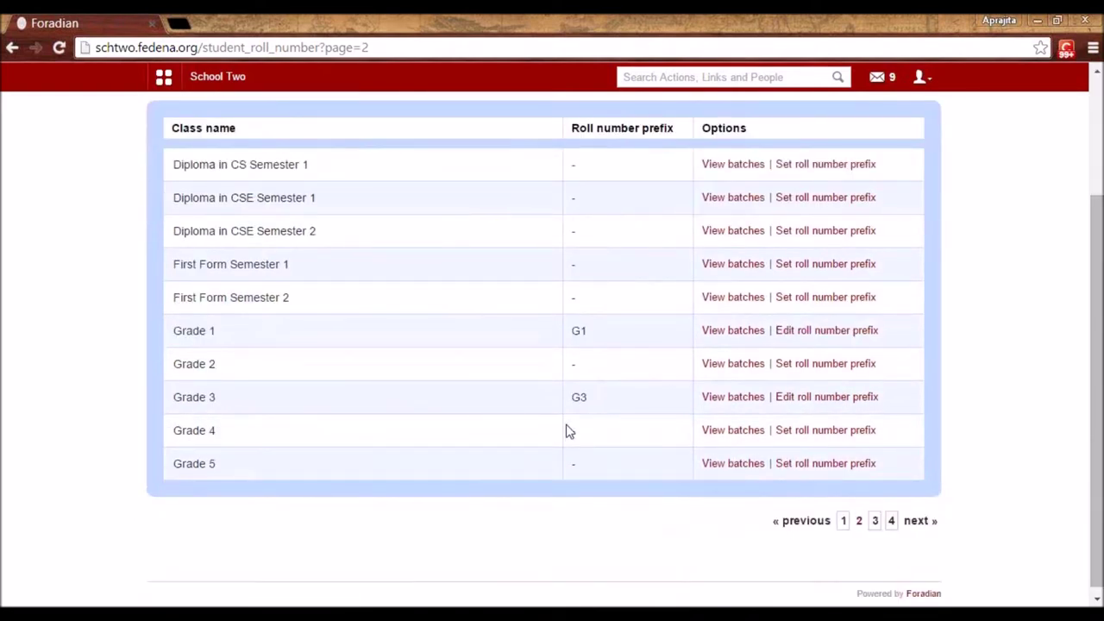
{"action": "left_click", "coordinate": [729, 434]}
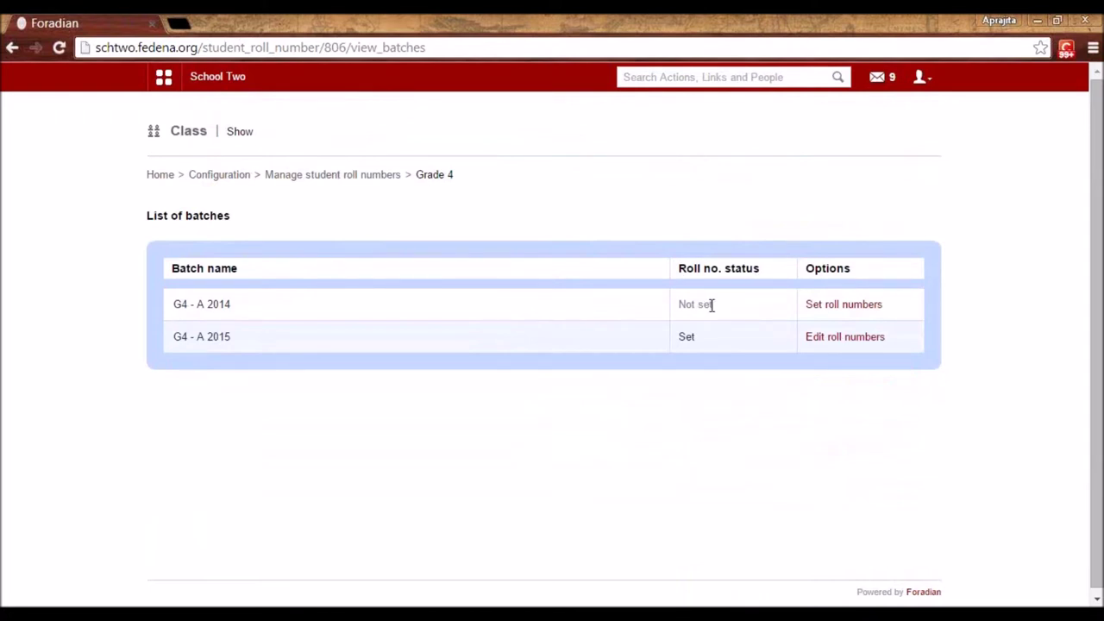
{"action": "left_click", "coordinate": [833, 309]}
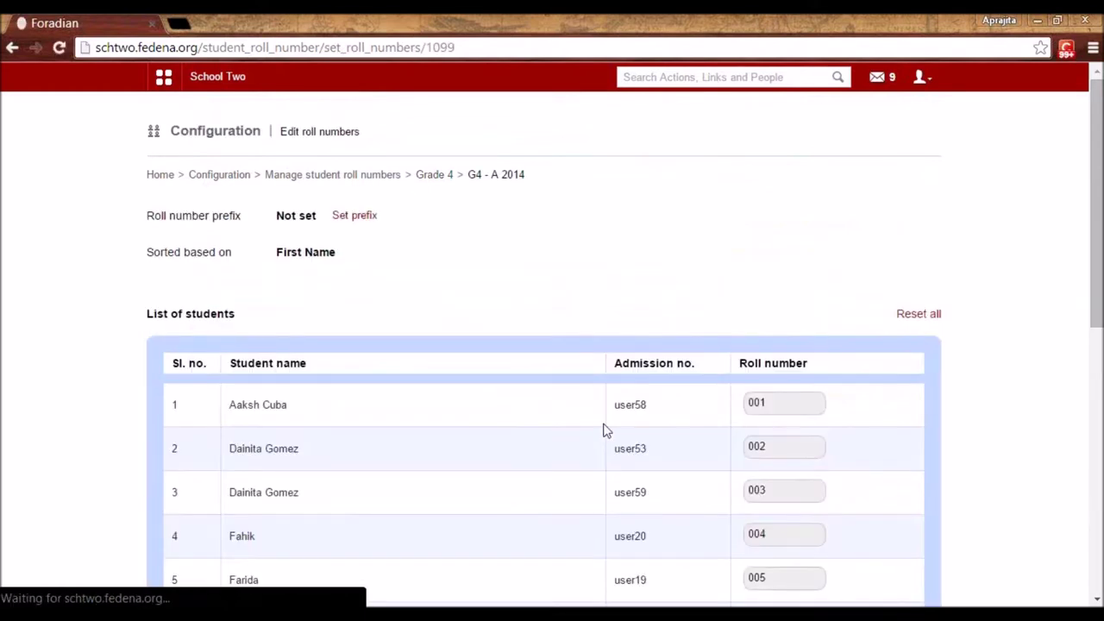
Examine the proposed roll numbers, the student order and the prefix setting for batch G4 - A 2014.
{"action": "scroll", "coordinate": [604, 435], "scroll_direction": "down", "scroll_amount": 2}
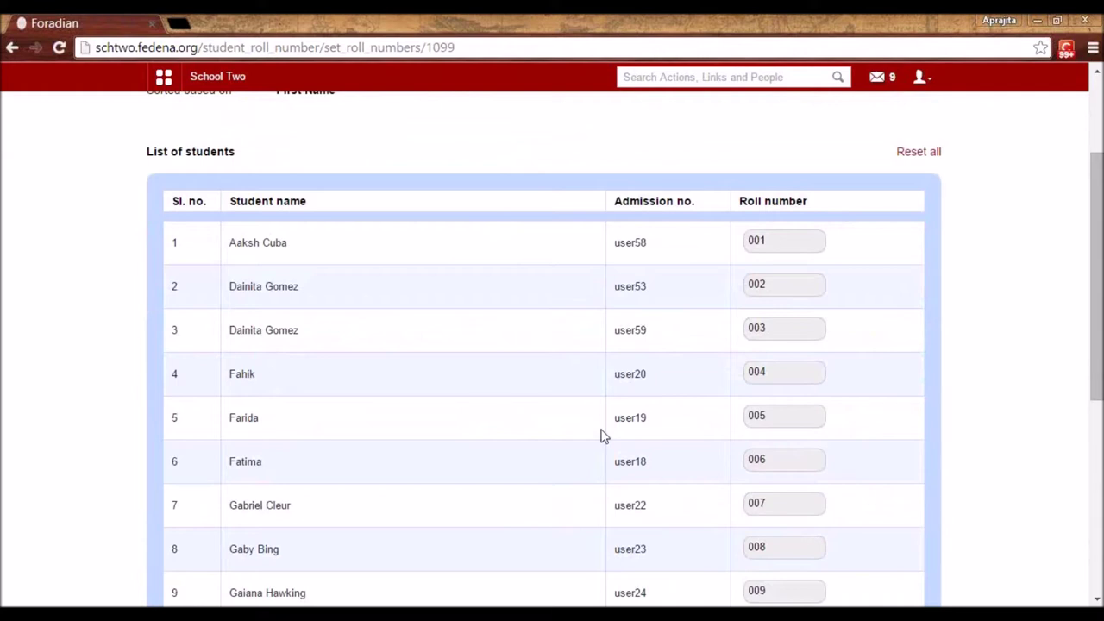
{"action": "scroll", "coordinate": [604, 435], "scroll_direction": "down", "scroll_amount": 1}
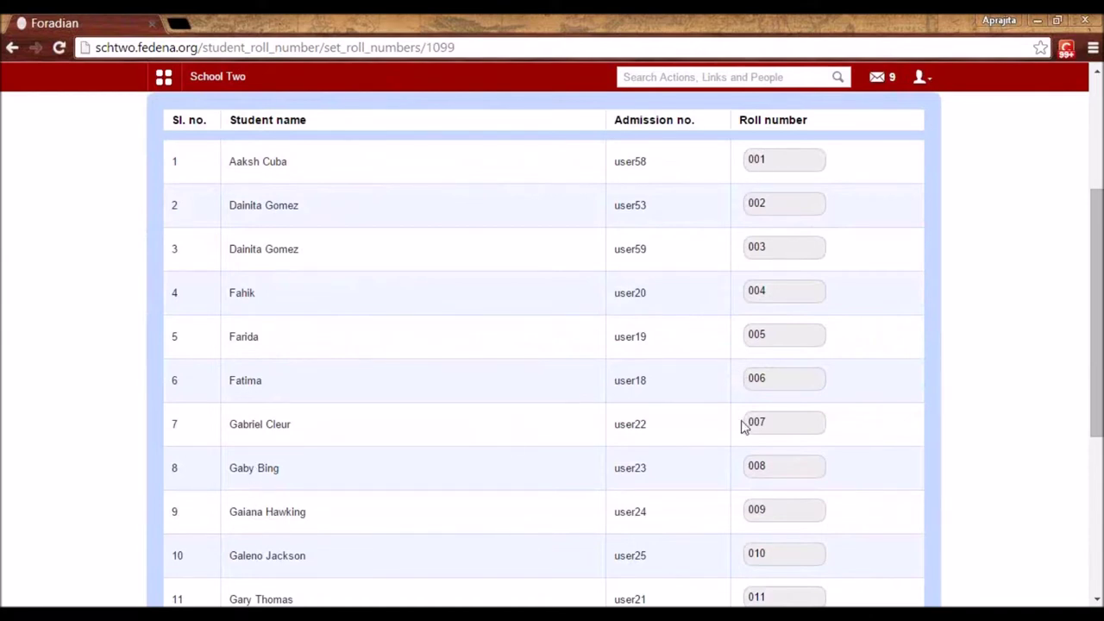
{"action": "scroll", "coordinate": [744, 426], "scroll_direction": "down", "scroll_amount": 5}
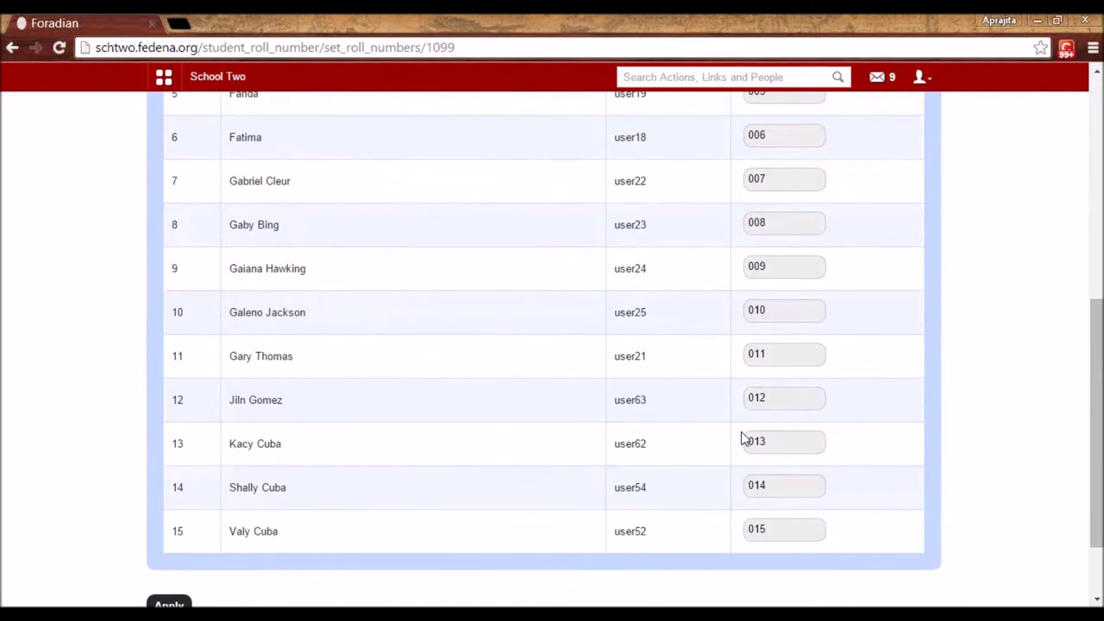
{"action": "scroll", "coordinate": [744, 440], "scroll_direction": "up", "scroll_amount": 4}
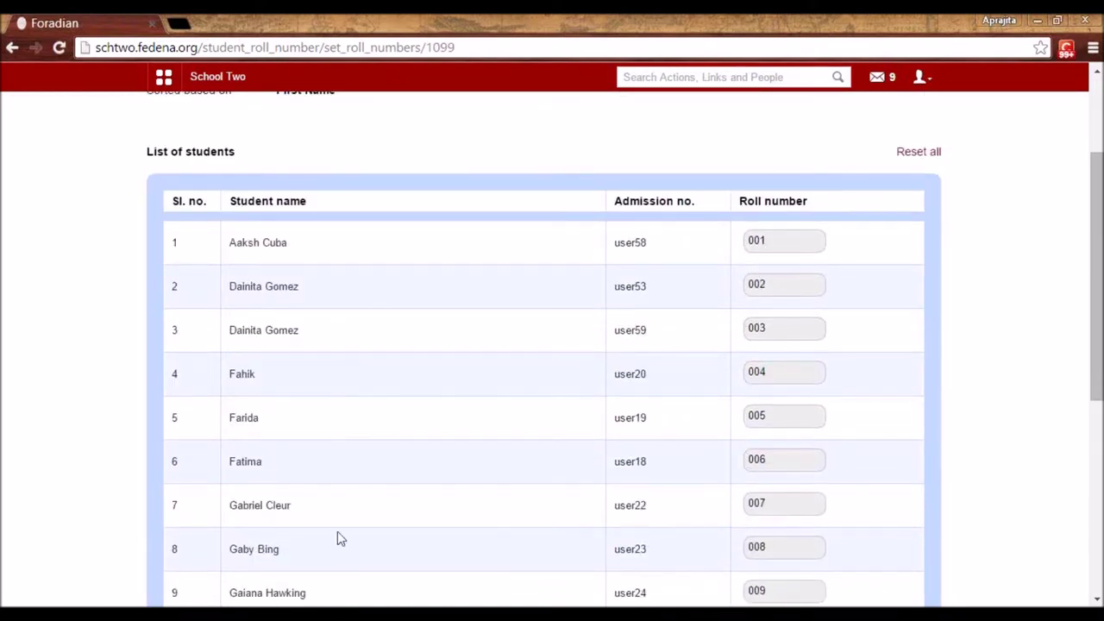
{"action": "scroll", "coordinate": [337, 538], "scroll_direction": "down", "scroll_amount": 1}
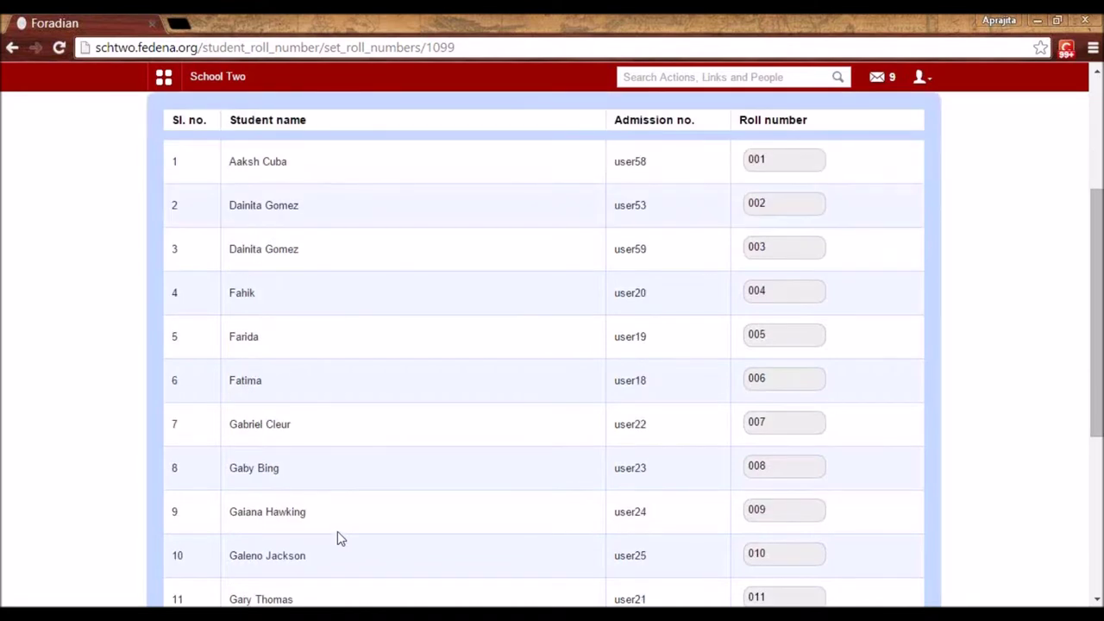
{"action": "scroll", "coordinate": [337, 538], "scroll_direction": "up", "scroll_amount": 3}
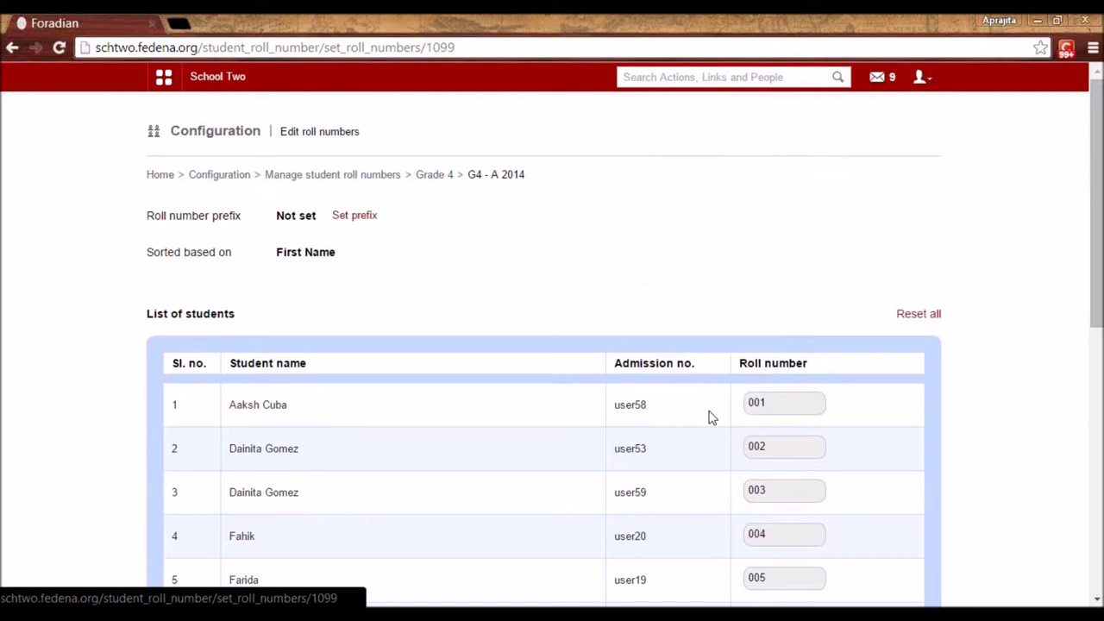
Return to the class list of the student roll number management page and set Grade 4's roll number prefix to G4.
{"action": "left_click", "coordinate": [368, 179]}
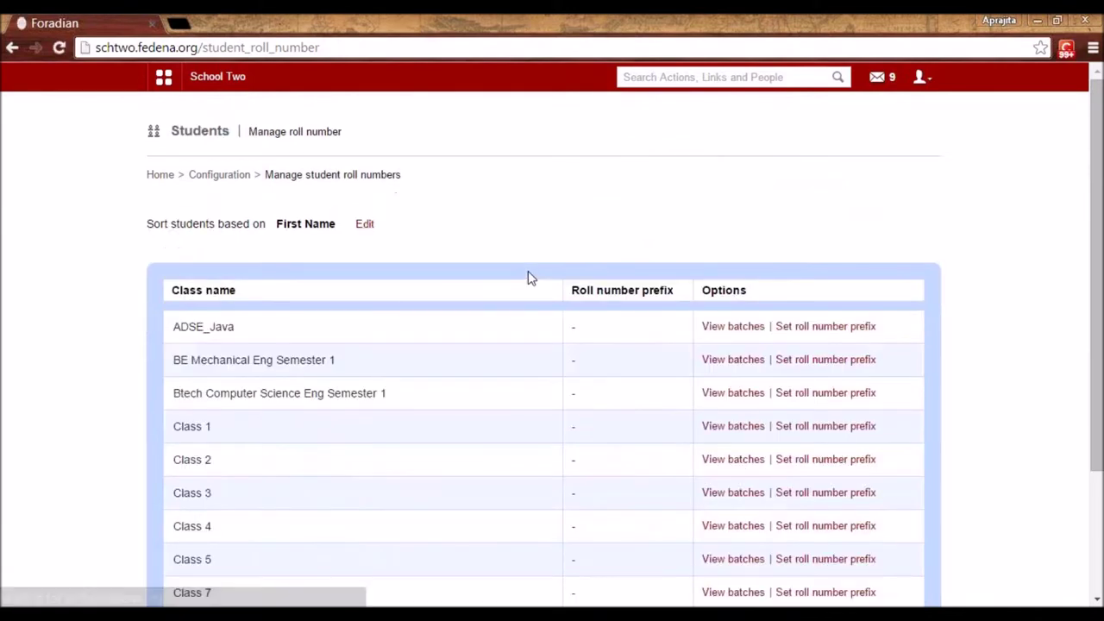
{"action": "scroll", "coordinate": [528, 279], "scroll_direction": "down", "scroll_amount": 3}
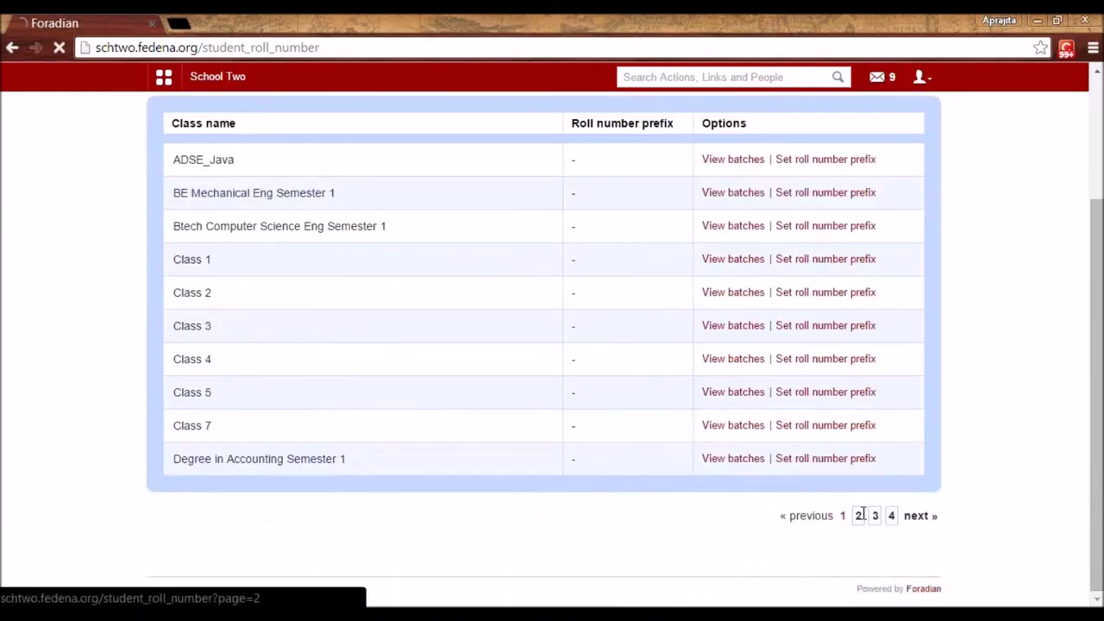
{"action": "left_click", "coordinate": [859, 515]}
{"action": "scroll", "coordinate": [380, 461], "scroll_direction": "down", "scroll_amount": 3}
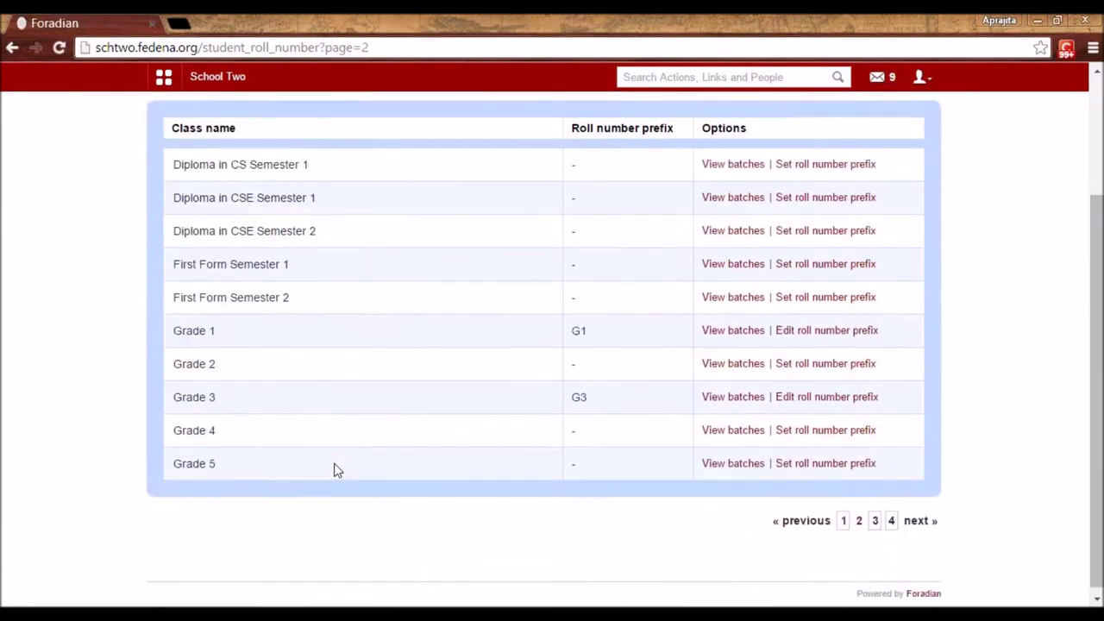
{"action": "left_click", "coordinate": [808, 434]}
{"action": "left_click", "coordinate": [533, 283]}
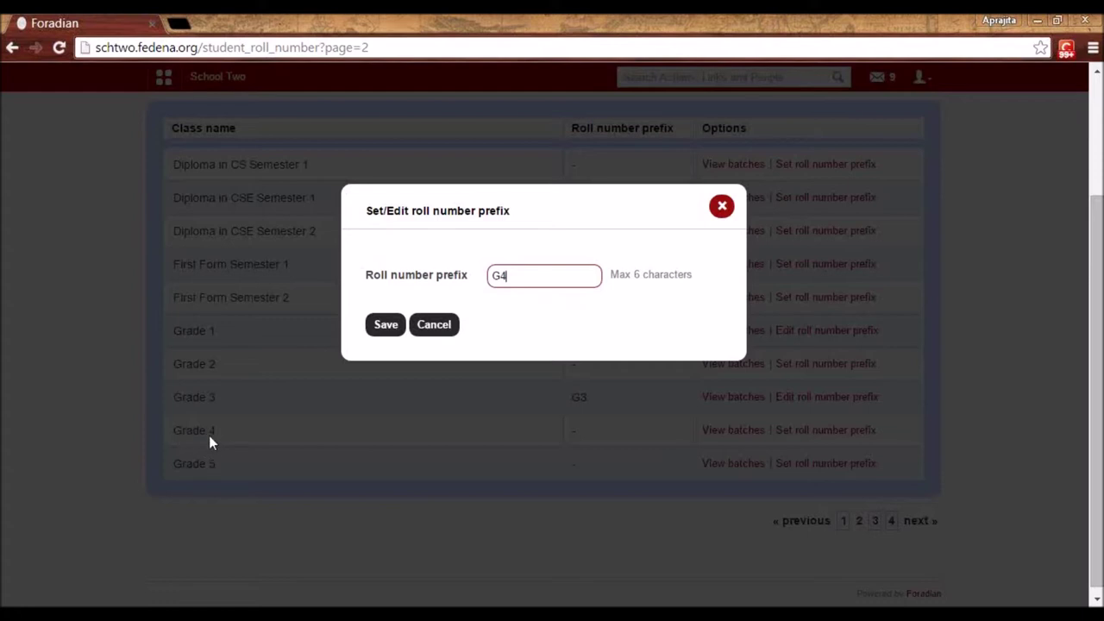
{"action": "left_click", "coordinate": [380, 325]}
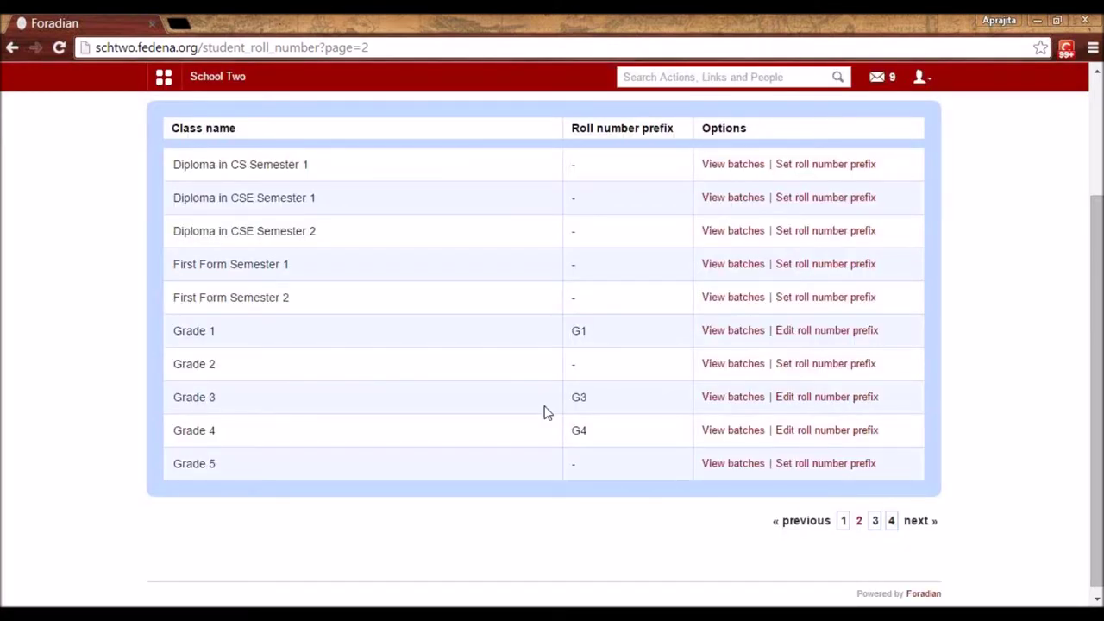
Open the roll number form for Grade 4's batch G4 - A 2014 and review its prefix and proposed roll numbers.
{"action": "left_click", "coordinate": [738, 432]}
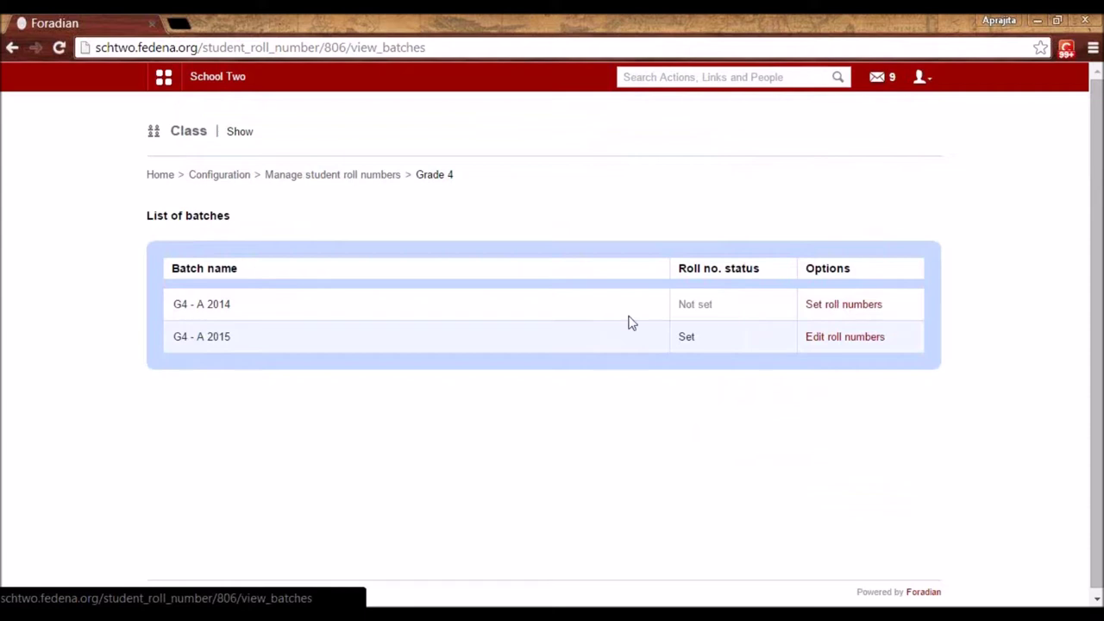
{"action": "left_click", "coordinate": [840, 313]}
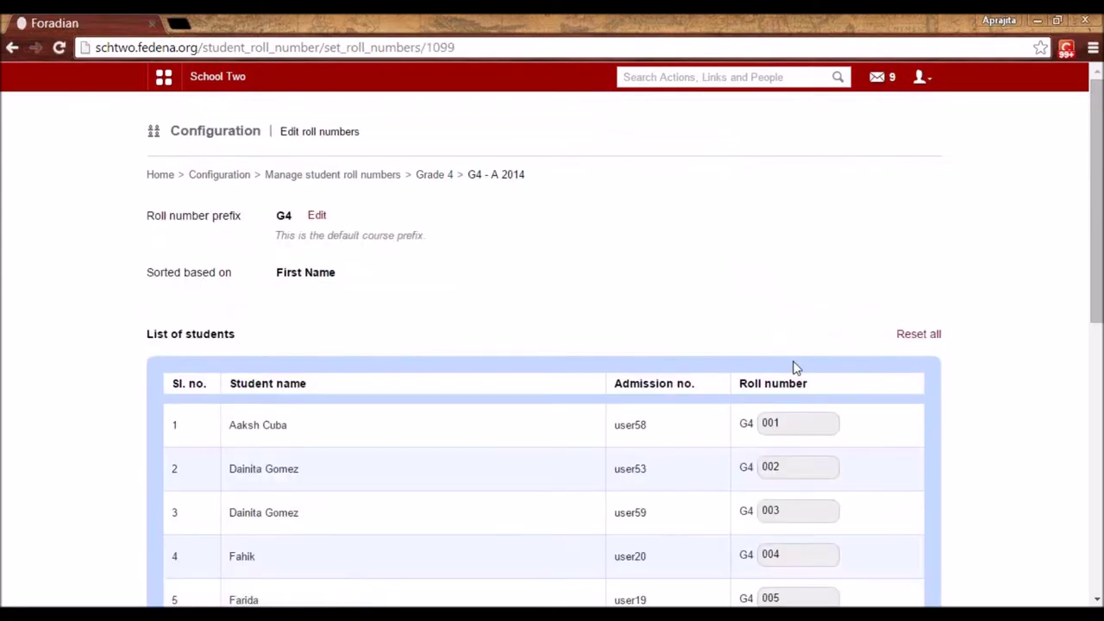
{"action": "scroll", "coordinate": [759, 360], "scroll_direction": "down", "scroll_amount": 1}
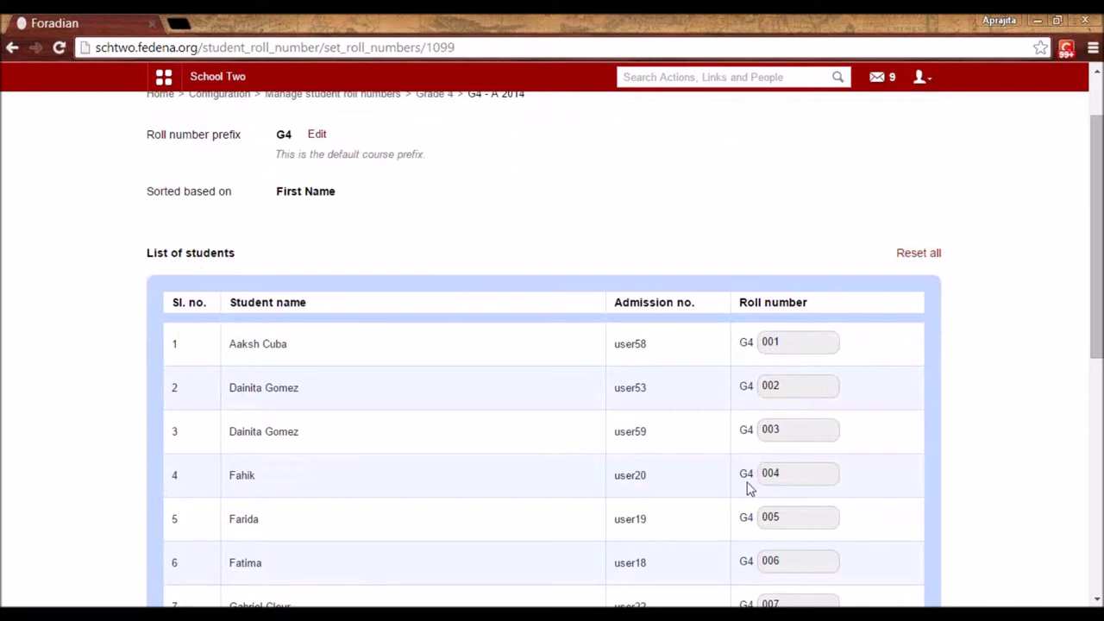
{"action": "scroll", "coordinate": [748, 488], "scroll_direction": "up", "scroll_amount": 2}
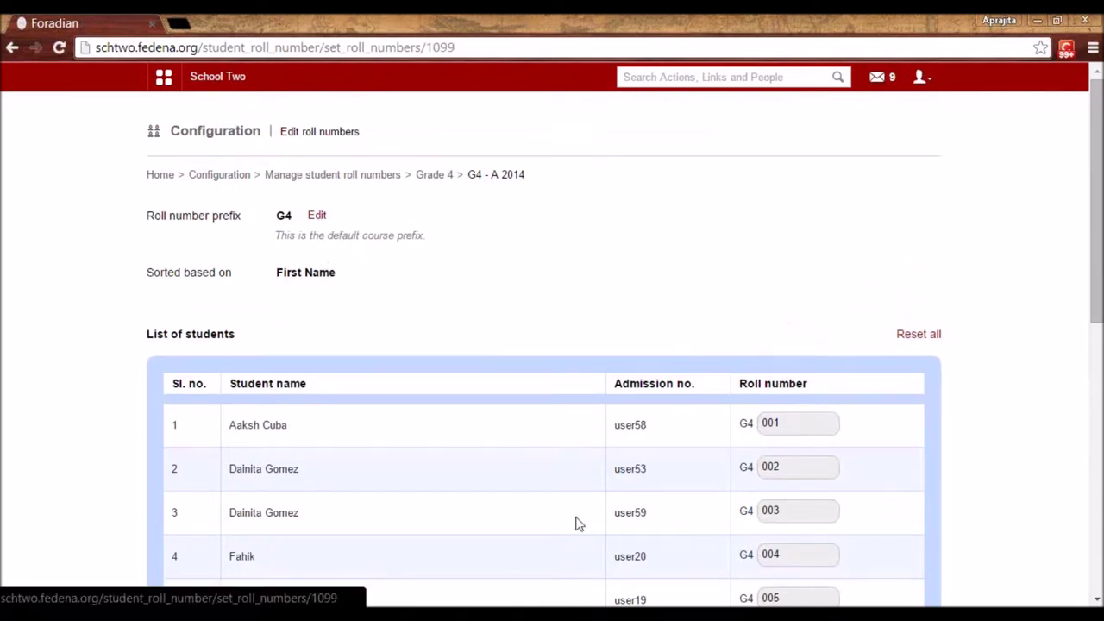
Customise the roll number prefix of batch G4 - A 2014 to G4A and save it.
{"action": "left_click", "coordinate": [317, 217]}
{"action": "left_click", "coordinate": [521, 250]}
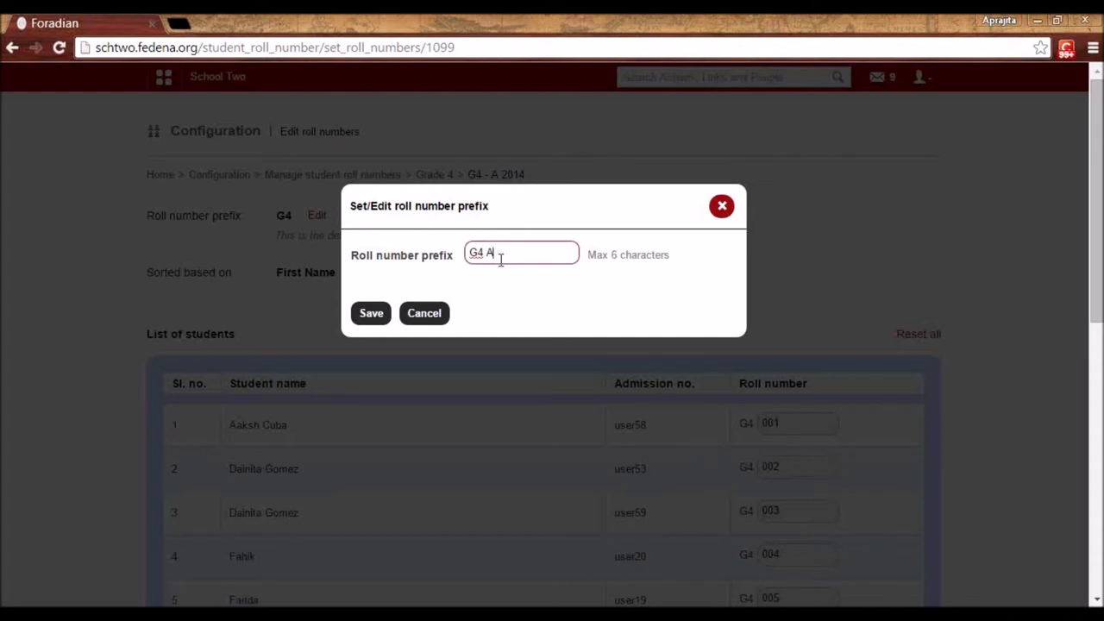
{"action": "left_click", "coordinate": [379, 312]}
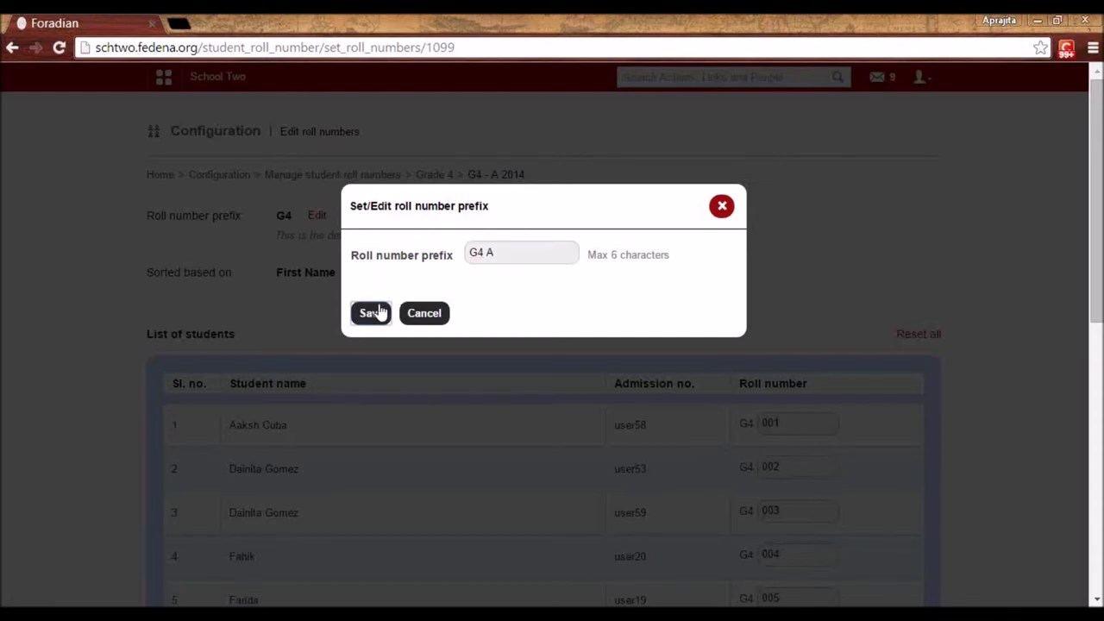
{"action": "left_click", "coordinate": [483, 252]}
{"action": "key", "text": "BackSpace"}
{"action": "left_click", "coordinate": [386, 319]}
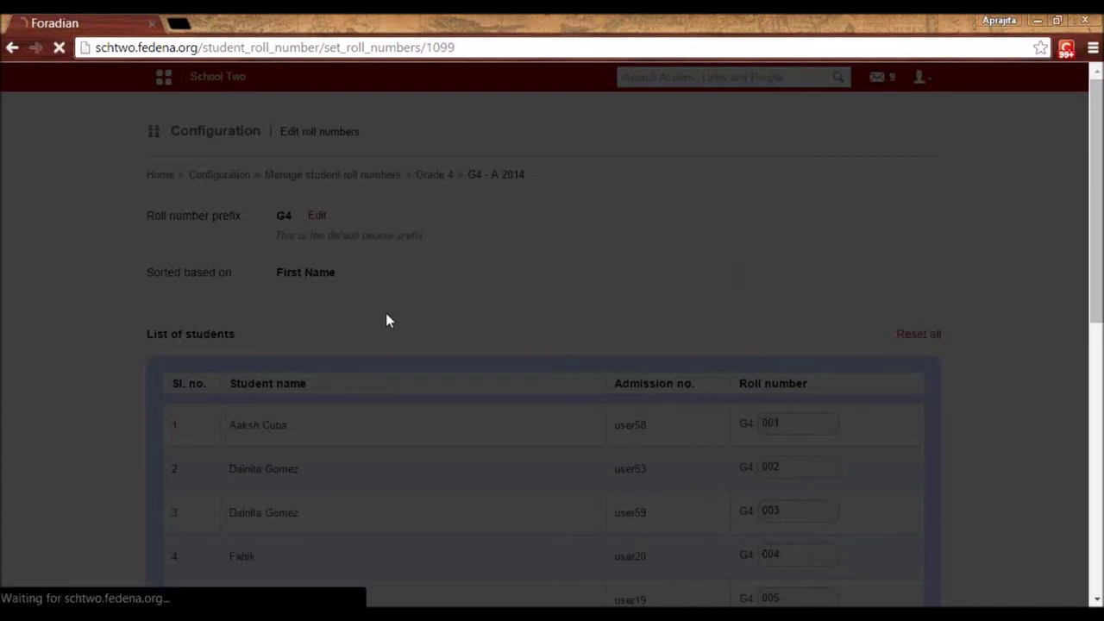
Review the prefixed roll numbers of all students in batch G4 - A 2014 and save them.
{"action": "scroll", "coordinate": [757, 397], "scroll_direction": "down", "scroll_amount": 1}
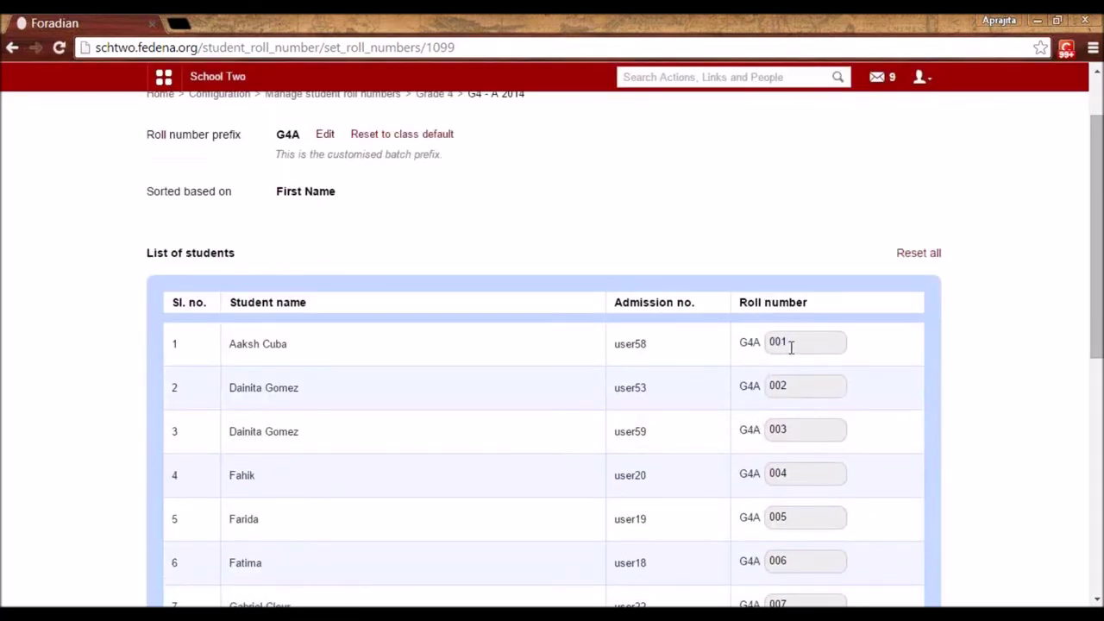
{"action": "scroll", "coordinate": [785, 396], "scroll_direction": "down", "scroll_amount": 5}
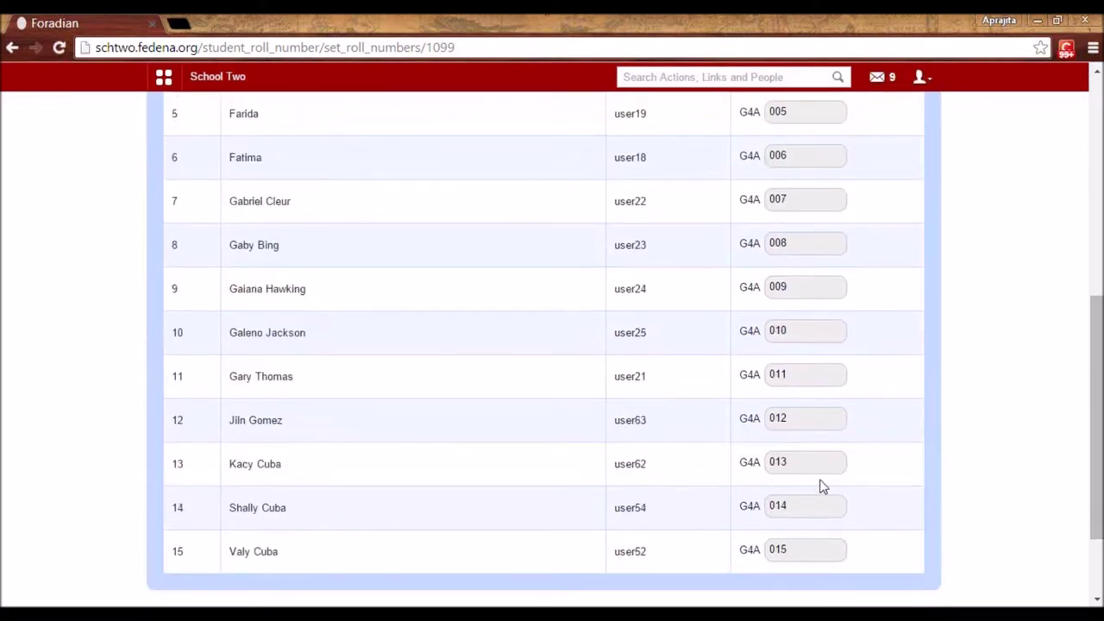
{"action": "scroll", "coordinate": [821, 487], "scroll_direction": "up", "scroll_amount": 3}
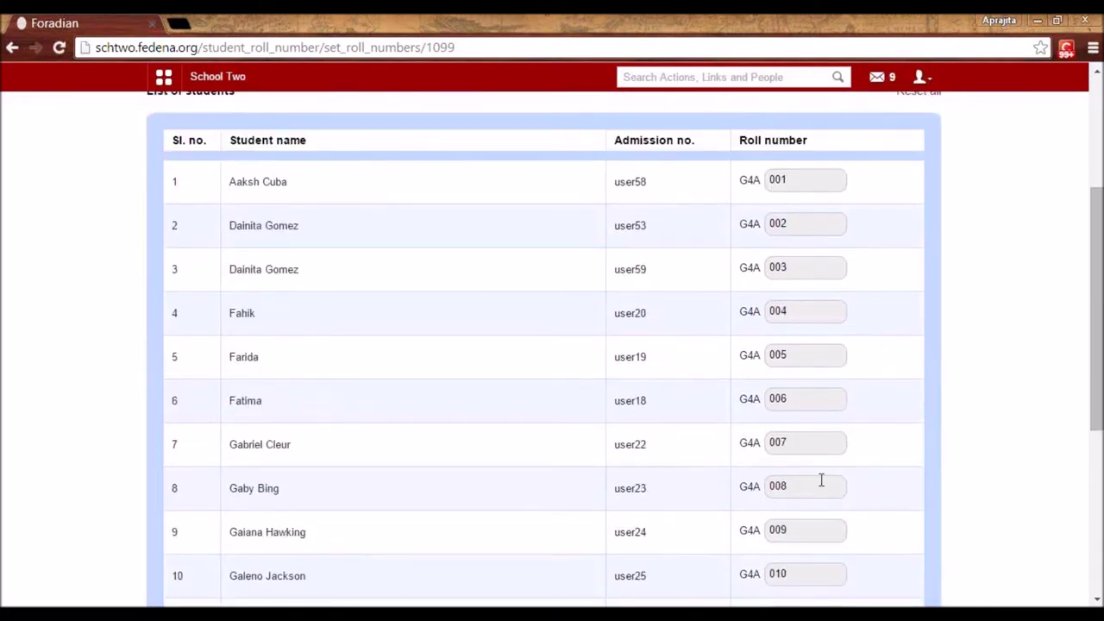
{"action": "scroll", "coordinate": [821, 480], "scroll_direction": "up", "scroll_amount": 2}
{"action": "scroll", "coordinate": [758, 436], "scroll_direction": "down", "scroll_amount": 6}
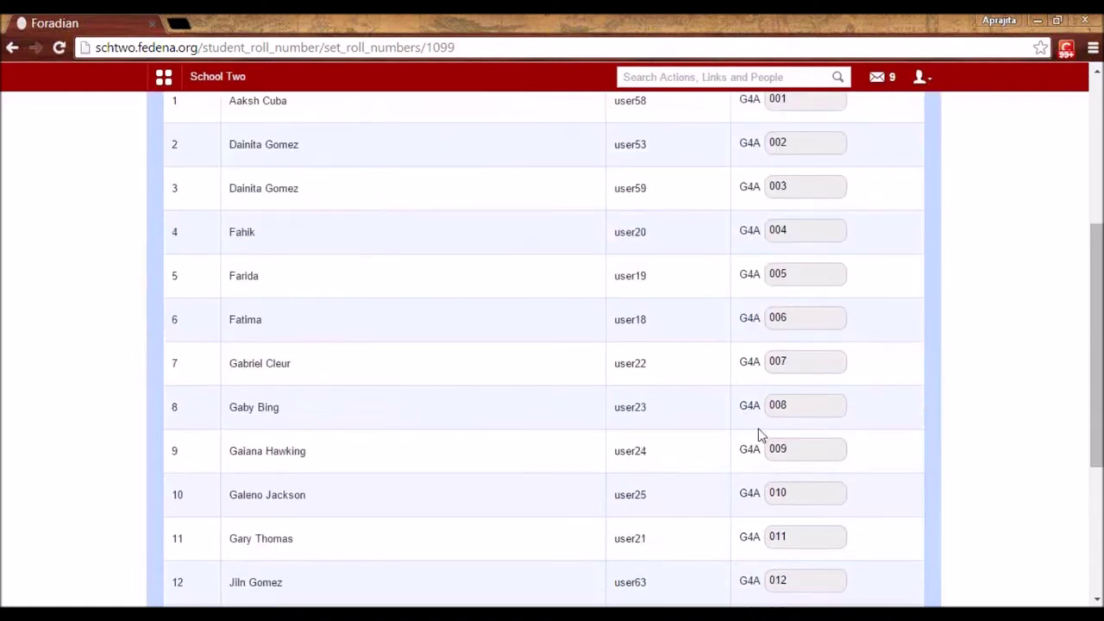
{"action": "left_click", "coordinate": [170, 511]}
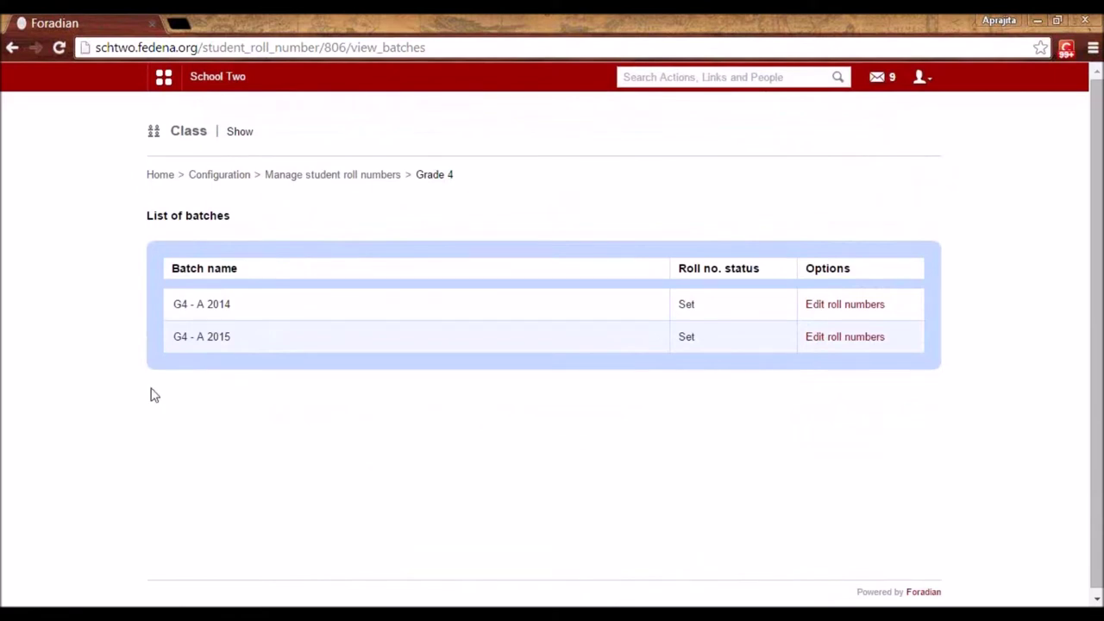
Open the batch details report for G4-A 2014 from the Reports center and examine the students' roll numbers.
{"action": "left_click", "coordinate": [164, 90]}
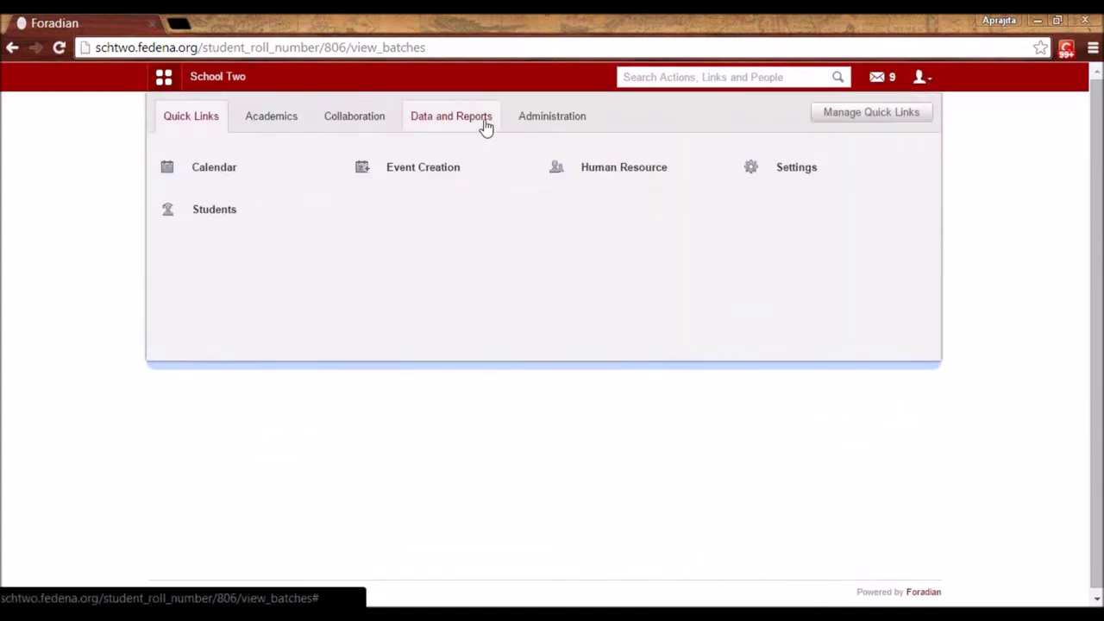
{"action": "left_click", "coordinate": [486, 121]}
{"action": "left_click", "coordinate": [398, 171]}
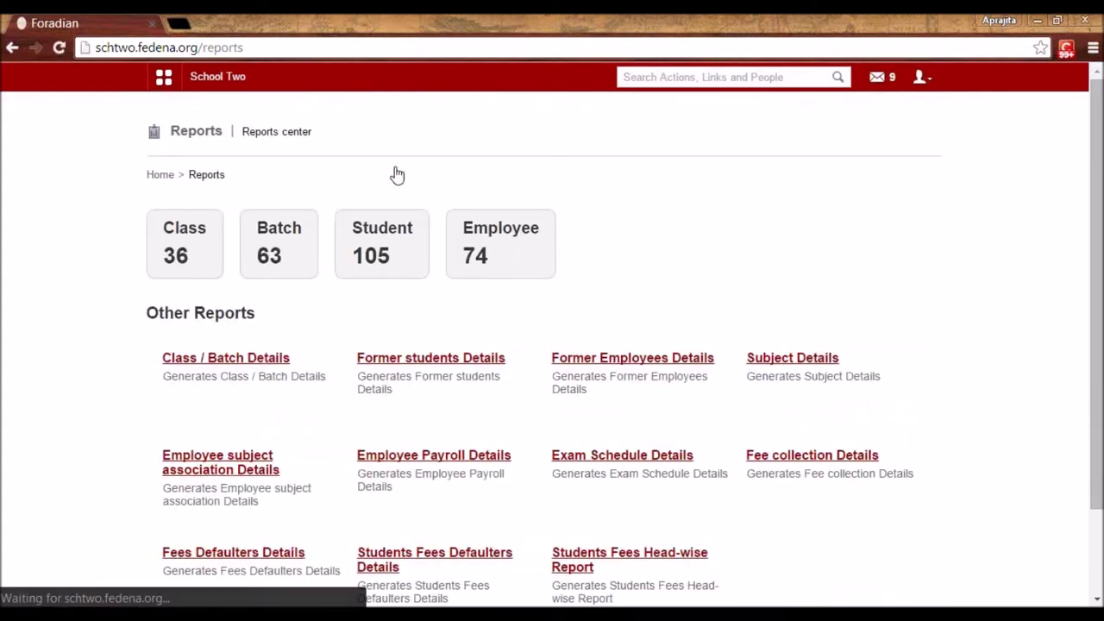
{"action": "left_click", "coordinate": [345, 334]}
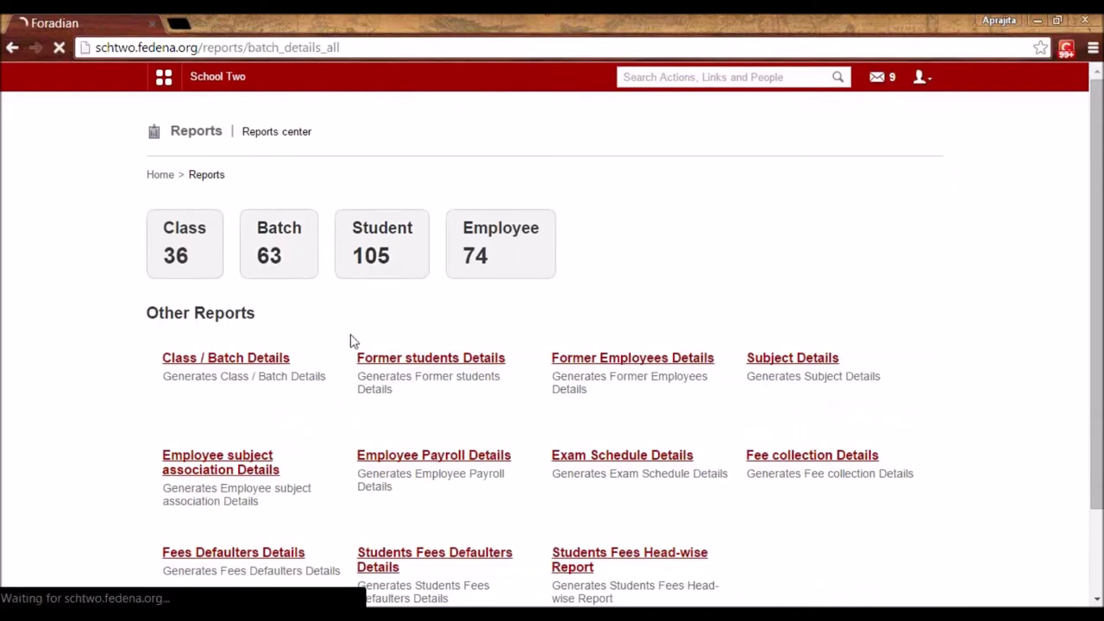
{"action": "scroll", "coordinate": [350, 340], "scroll_direction": "down", "scroll_amount": 3}
{"action": "left_click", "coordinate": [909, 518]}
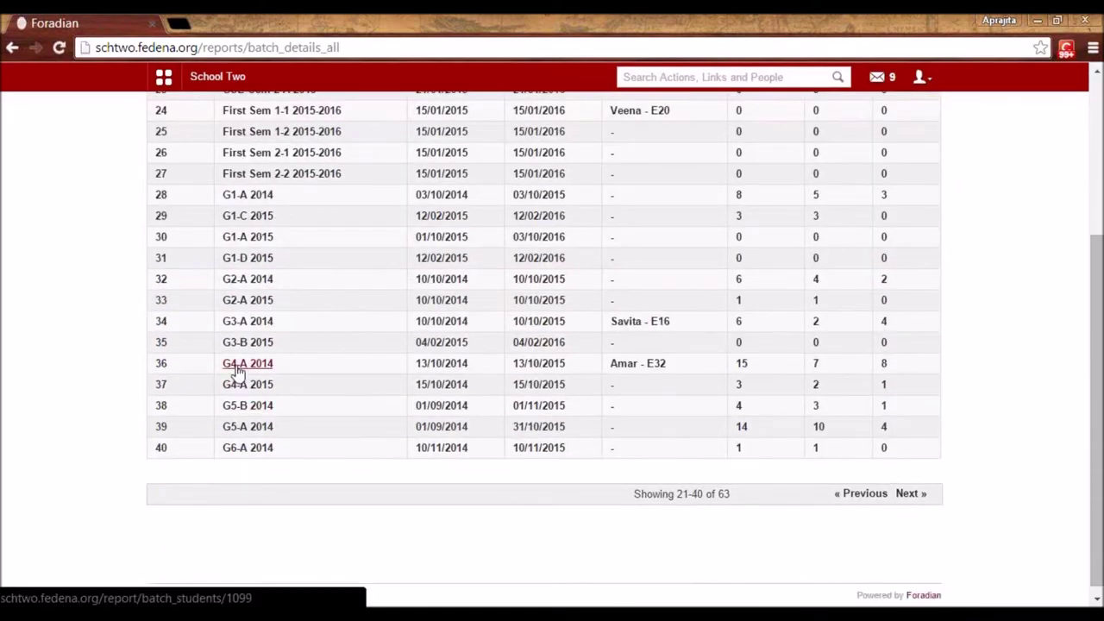
{"action": "left_click", "coordinate": [236, 367]}
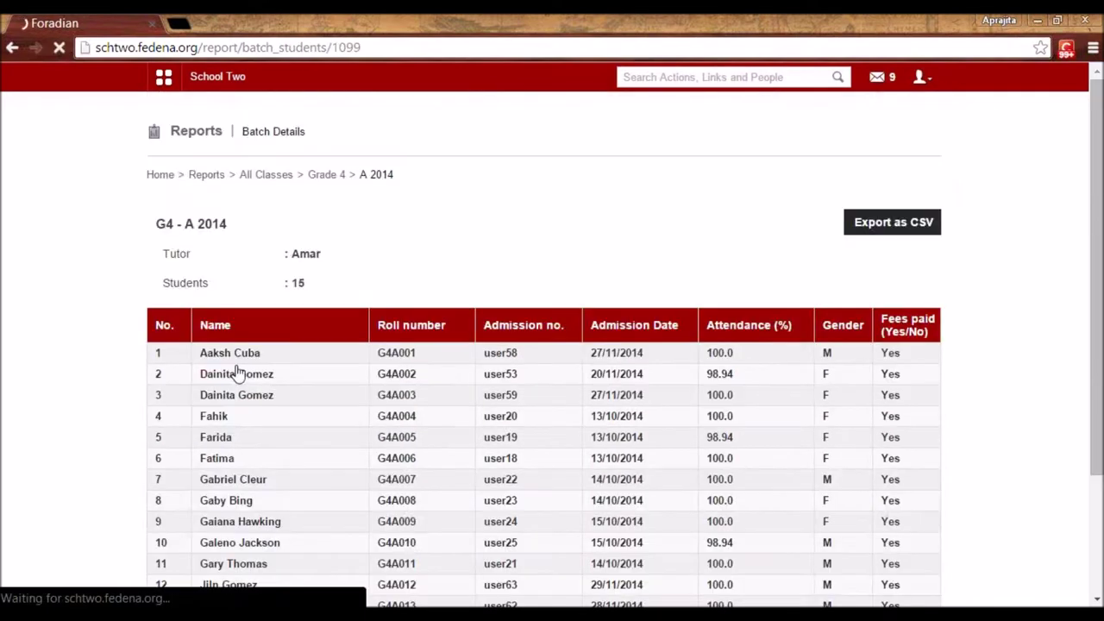
{"action": "scroll", "coordinate": [310, 369], "scroll_direction": "down", "scroll_amount": 2}
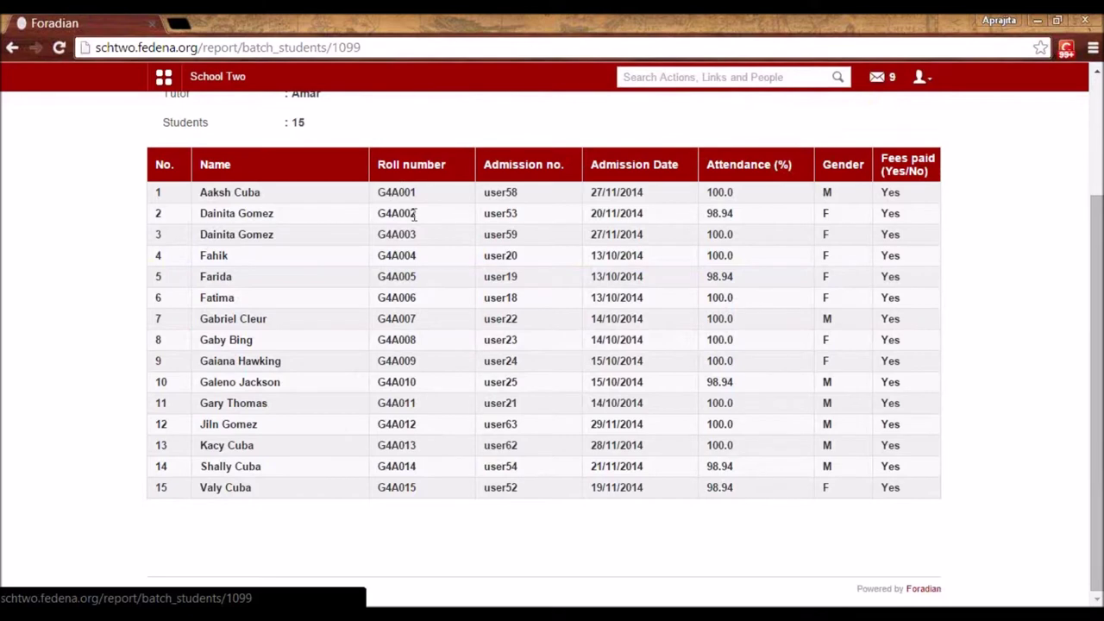
{"action": "scroll", "coordinate": [398, 453], "scroll_direction": "up", "scroll_amount": 3}
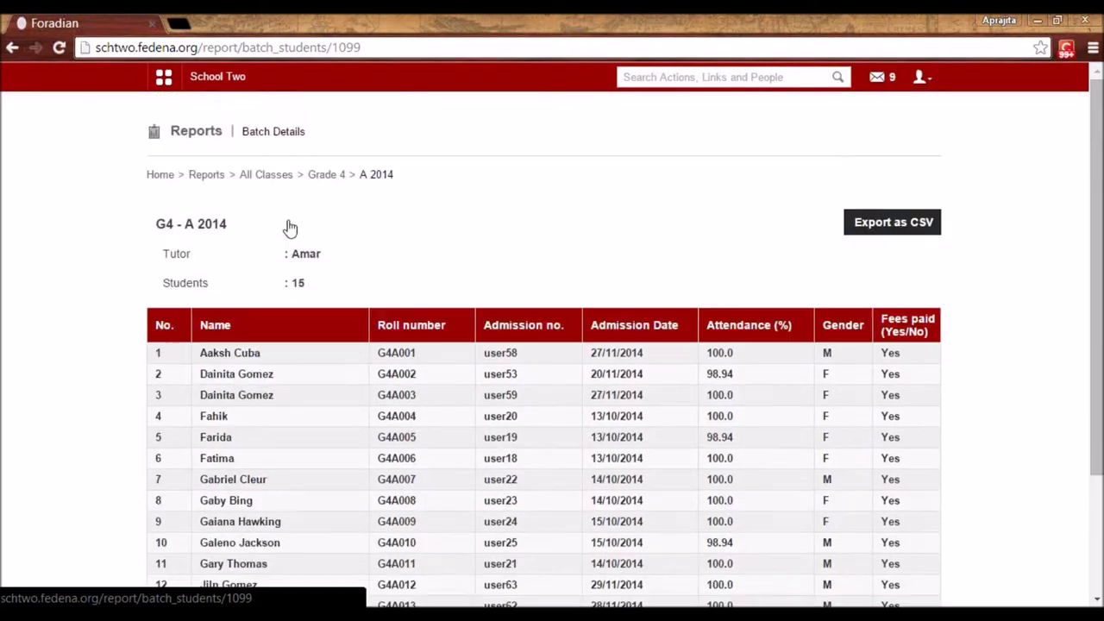
Open the Fees section of the Finance module to view its options.
{"action": "left_click", "coordinate": [164, 76]}
{"action": "left_click", "coordinate": [528, 118]}
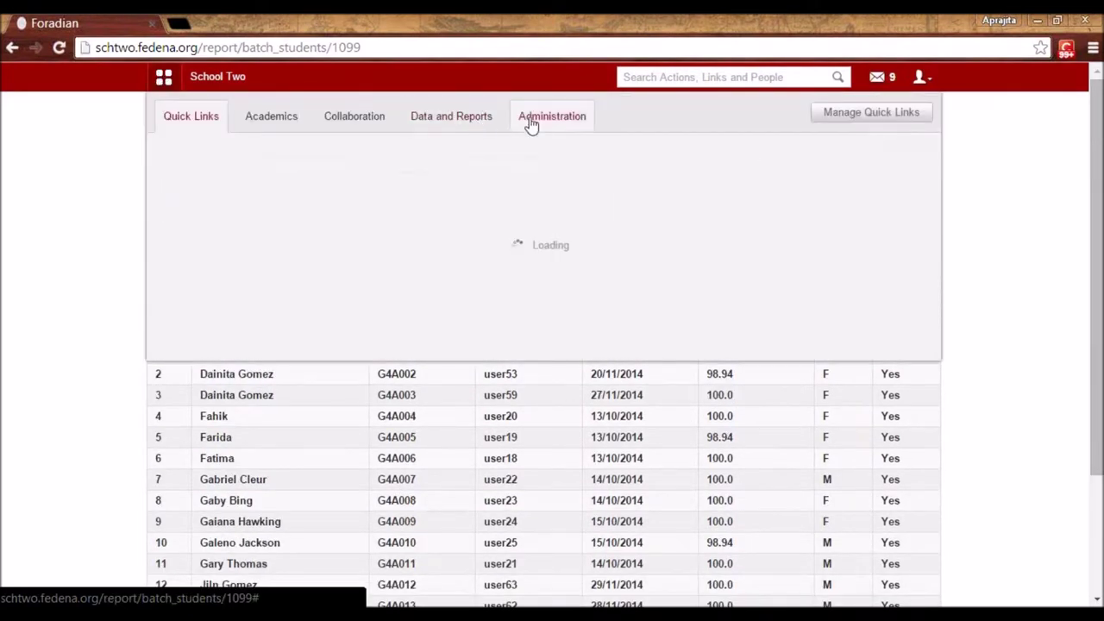
{"action": "left_click", "coordinate": [229, 170]}
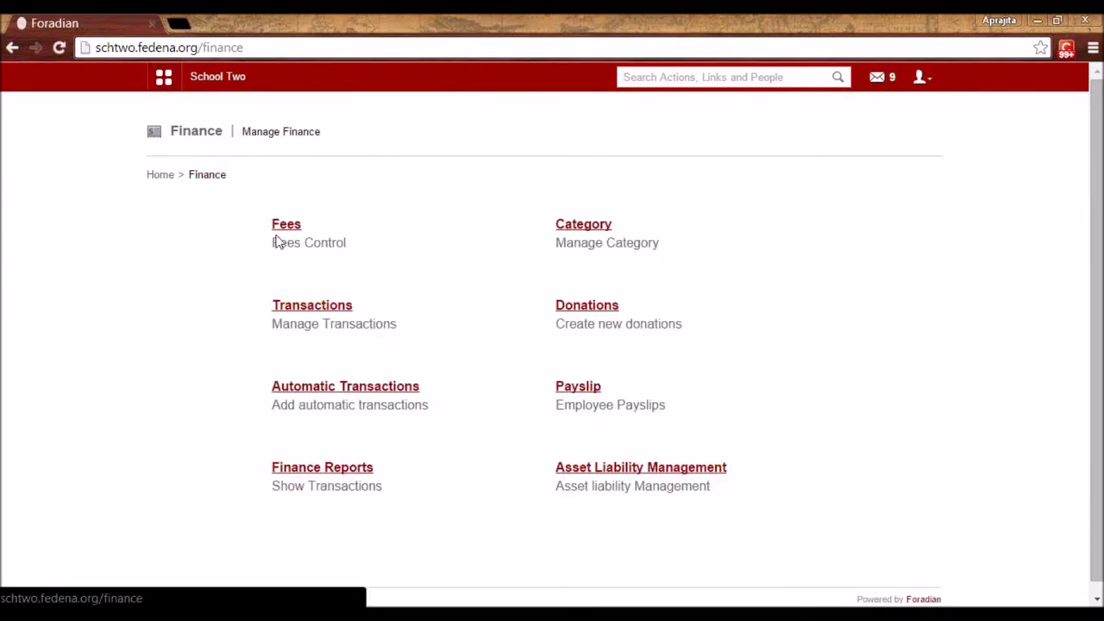
{"action": "left_click", "coordinate": [283, 229]}
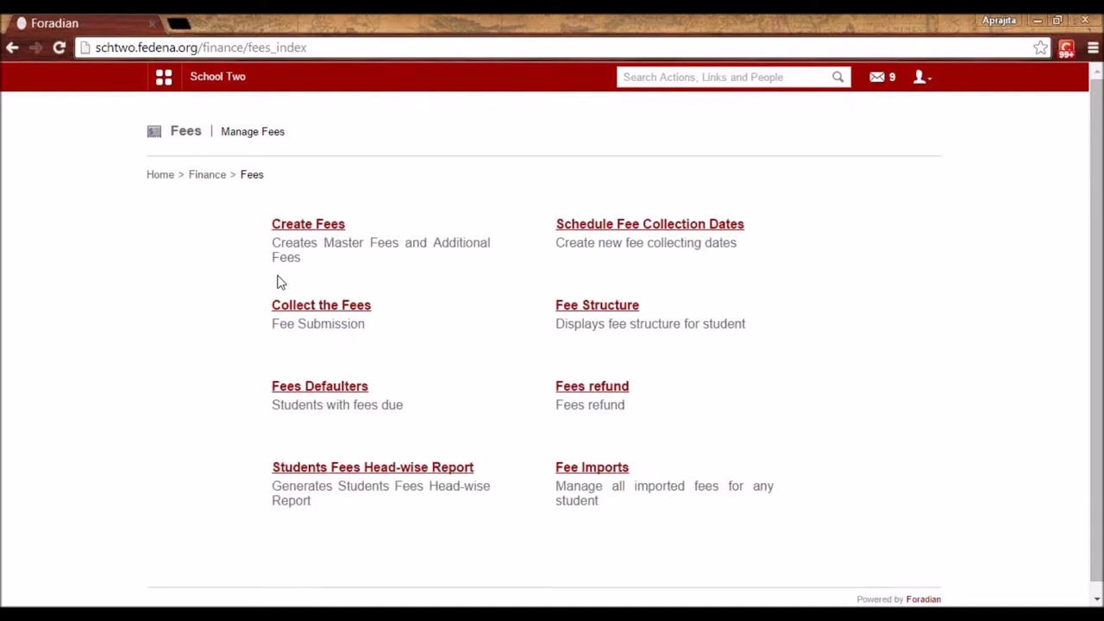
Open the general settings and choose DMY as the date format.
{"action": "left_click", "coordinate": [163, 78]}
{"action": "left_click", "coordinate": [539, 116]}
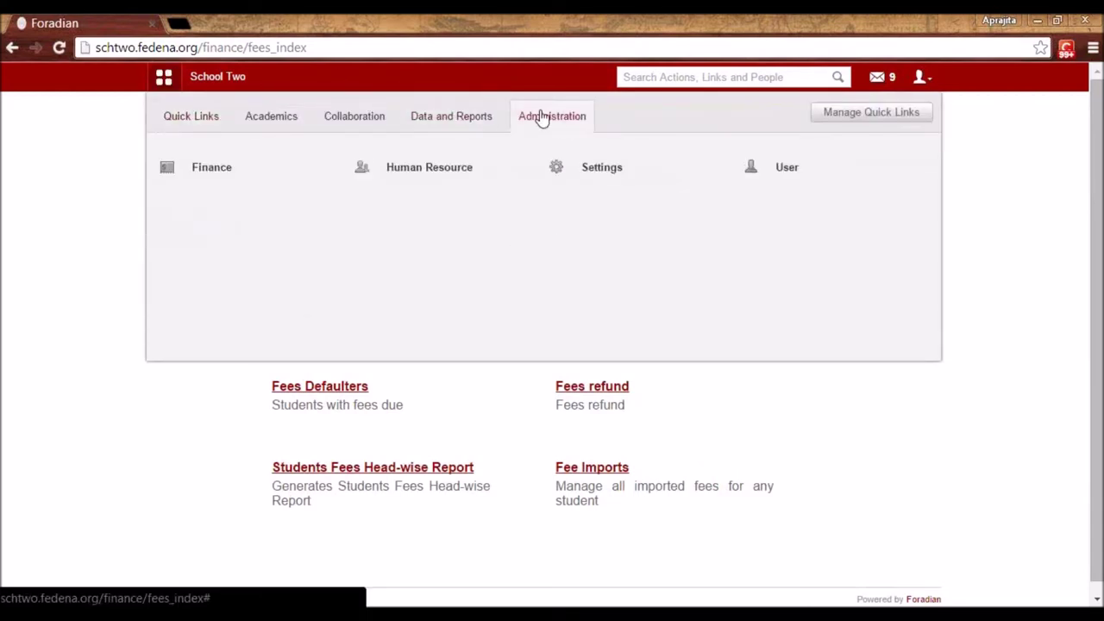
{"action": "left_click", "coordinate": [601, 166]}
{"action": "left_click", "coordinate": [600, 309]}
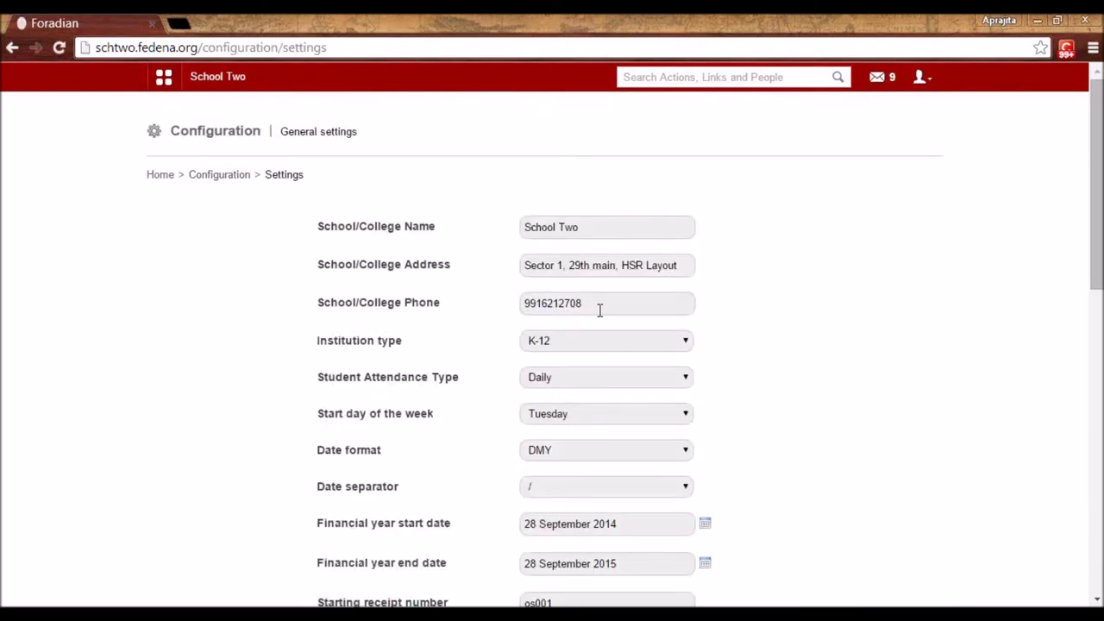
{"action": "scroll", "coordinate": [514, 386], "scroll_direction": "down", "scroll_amount": 2}
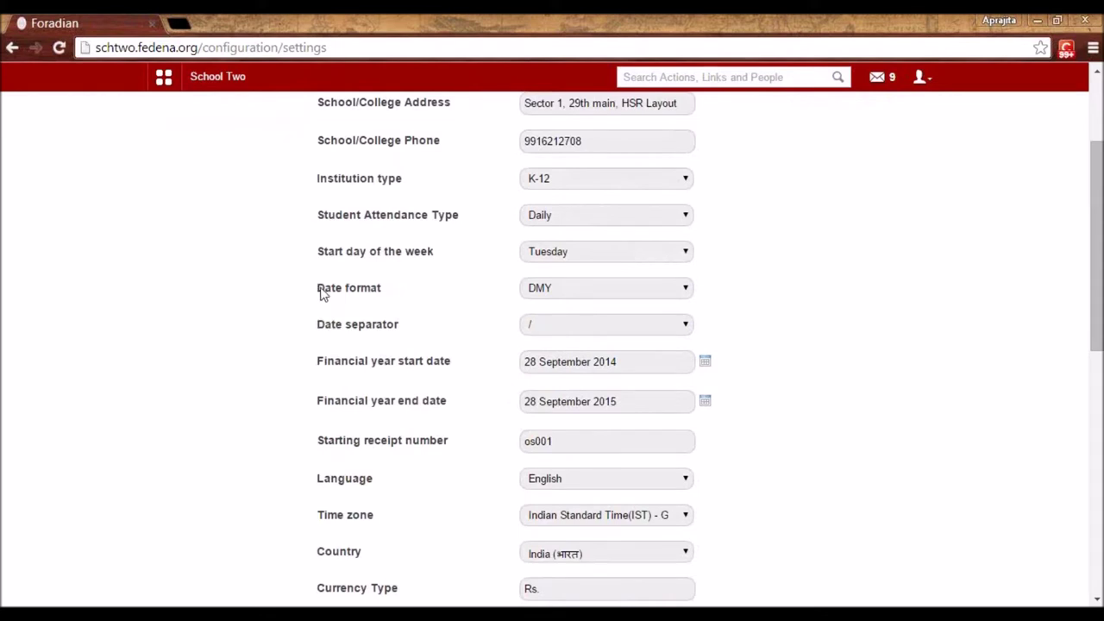
{"action": "left_click_drag", "start_coordinate": [318, 289], "coordinate": [387, 290]}
{"action": "left_click", "coordinate": [551, 287]}
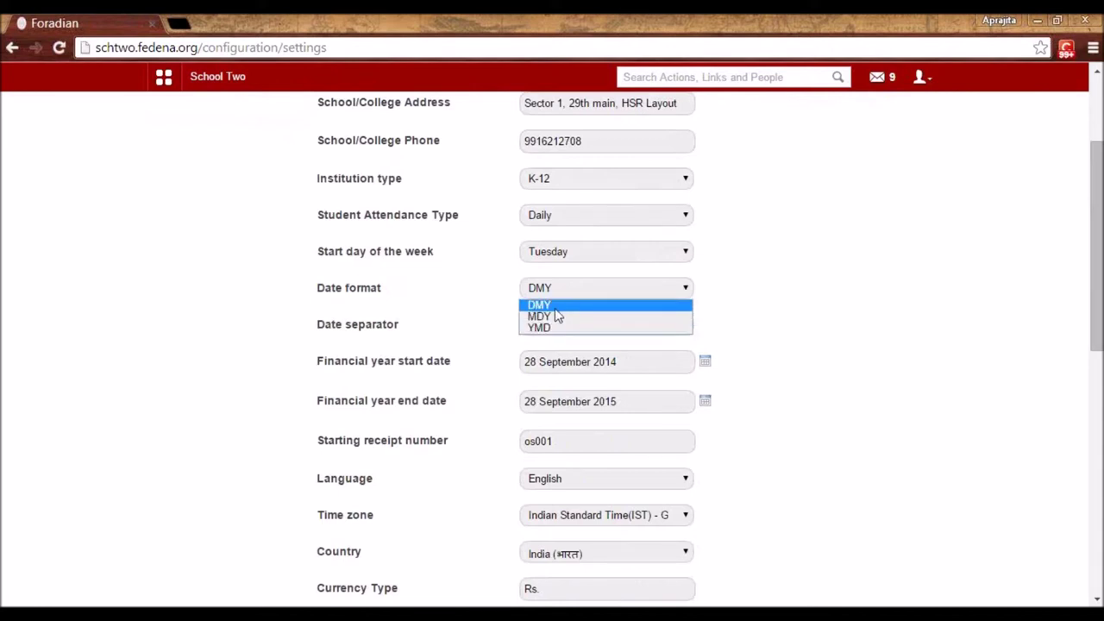
{"action": "left_click", "coordinate": [554, 309]}
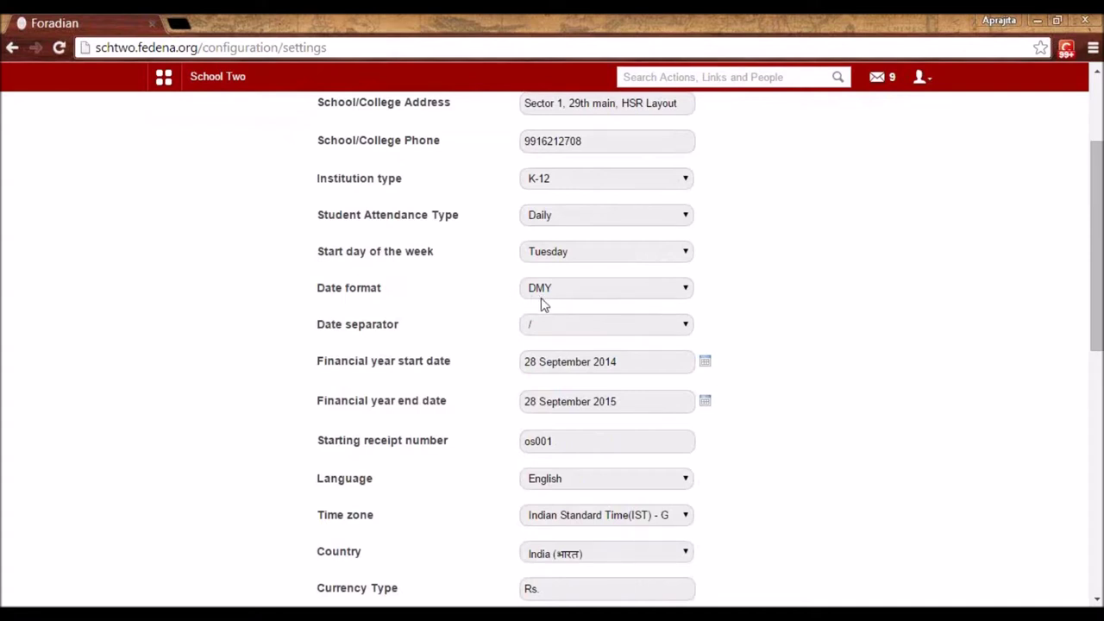
Set the date separator to a hyphen (-) and update the general settings.
{"action": "left_click", "coordinate": [548, 330]}
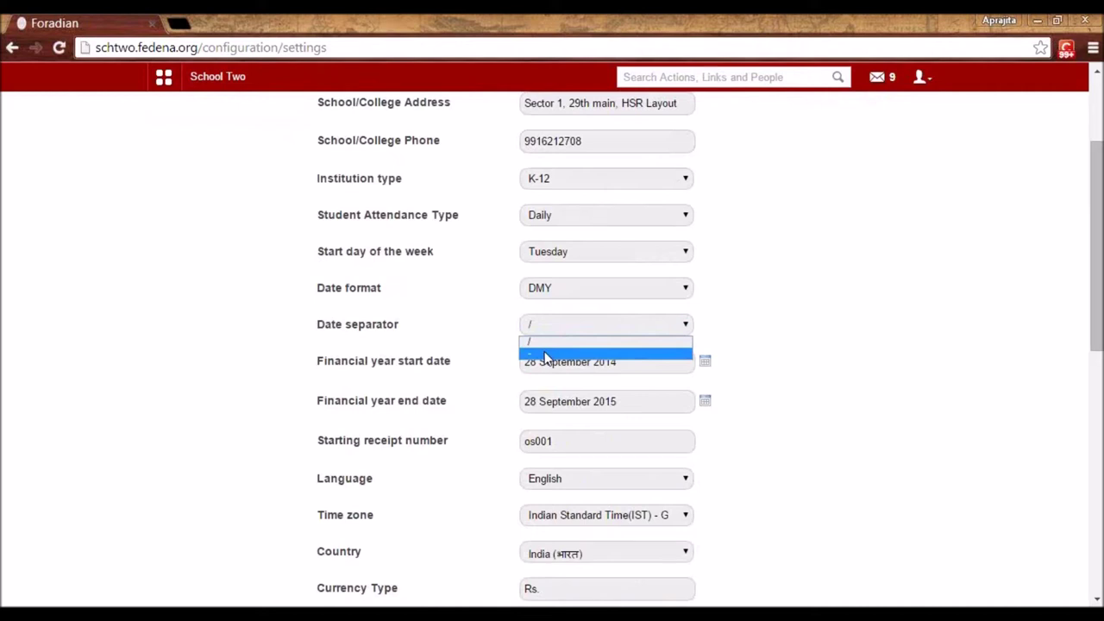
{"action": "left_click", "coordinate": [545, 353]}
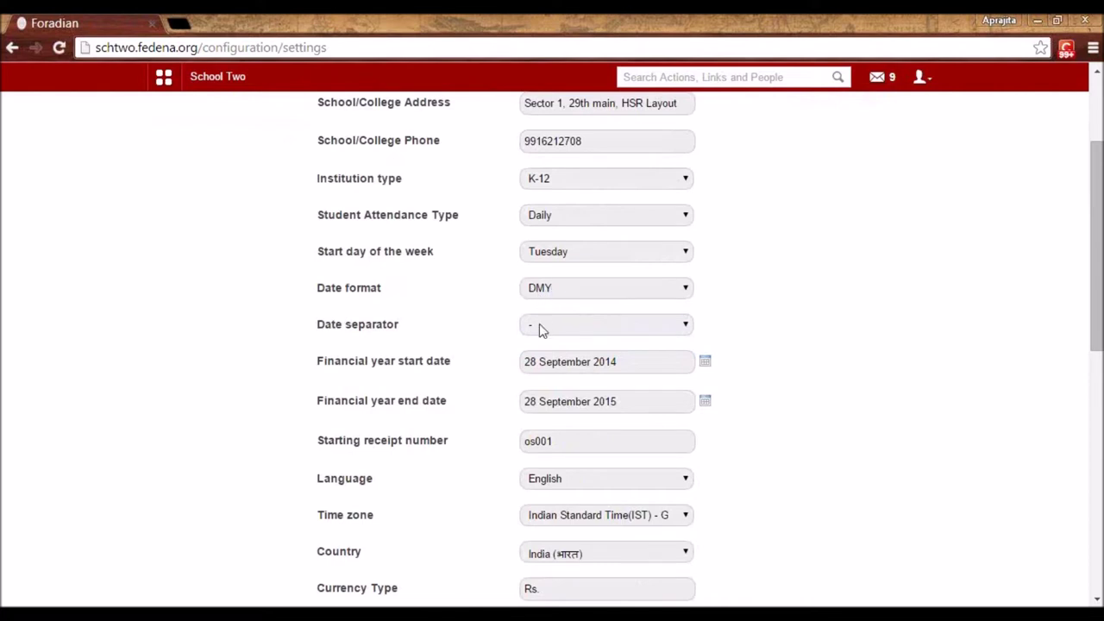
{"action": "scroll", "coordinate": [540, 327], "scroll_direction": "down", "scroll_amount": 10}
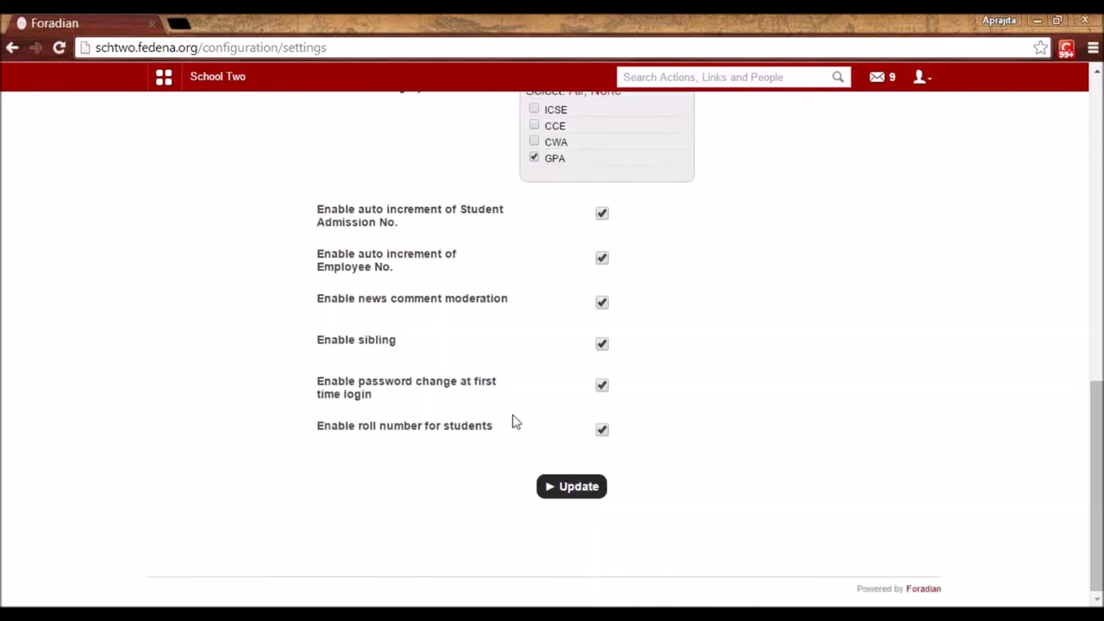
{"action": "left_click", "coordinate": [585, 485]}
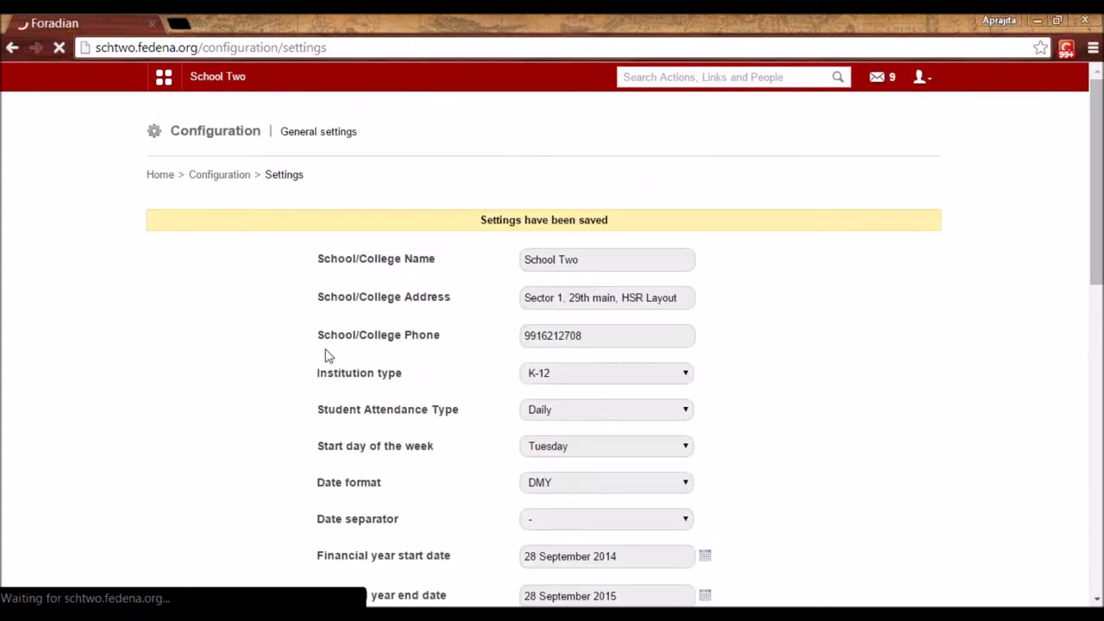
Open the report of all batches and check how the start and end dates are formatted.
{"action": "left_click", "coordinate": [177, 91]}
{"action": "left_click", "coordinate": [425, 121]}
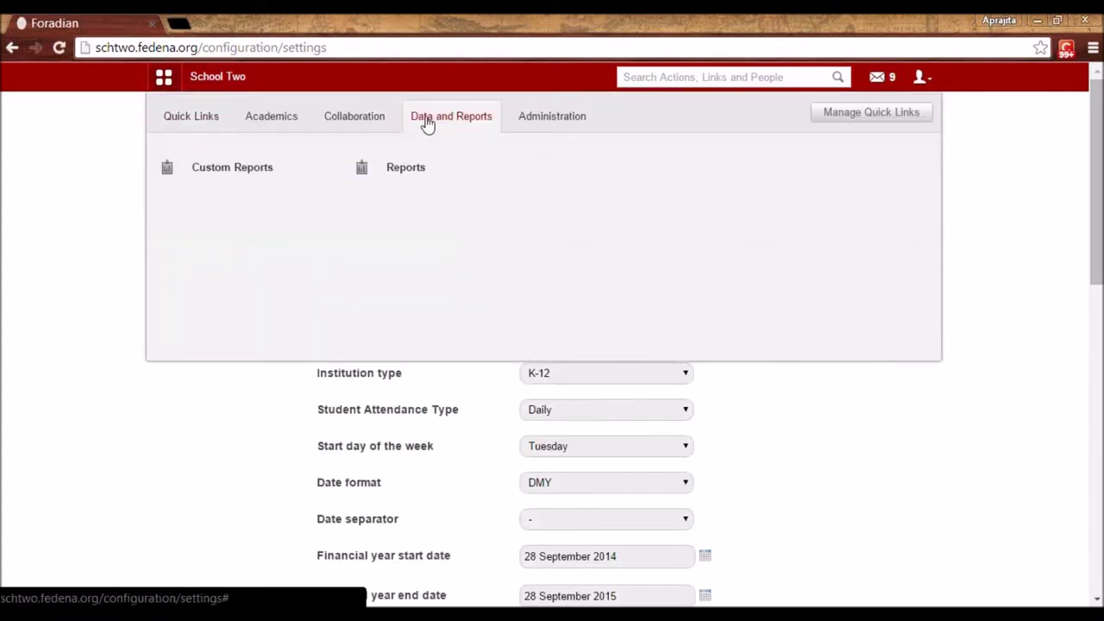
{"action": "left_click", "coordinate": [401, 176]}
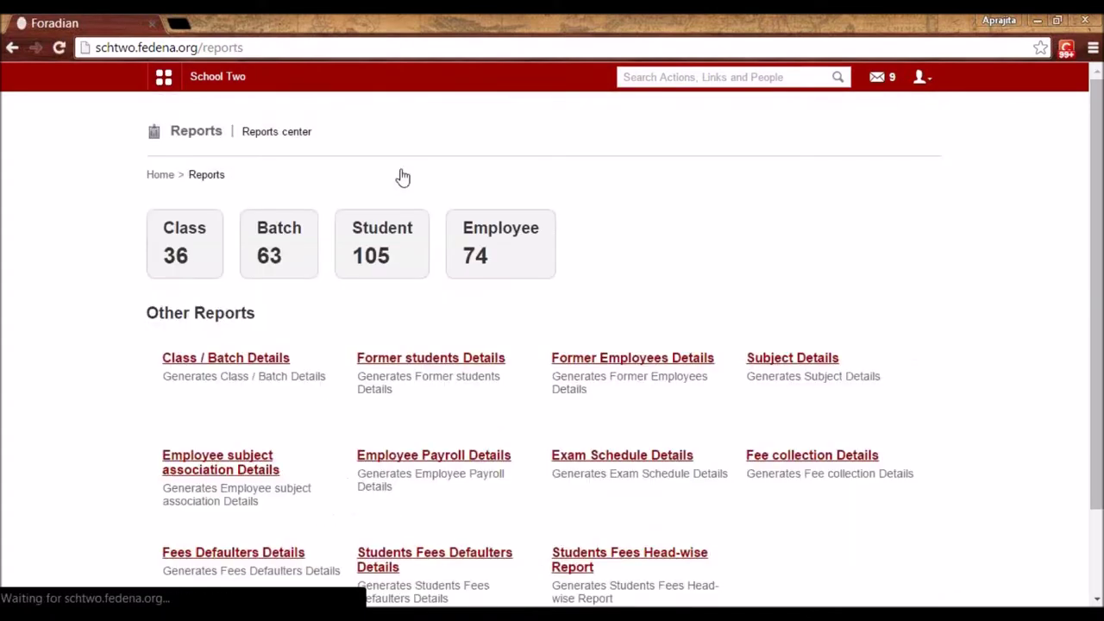
{"action": "left_click", "coordinate": [271, 265]}
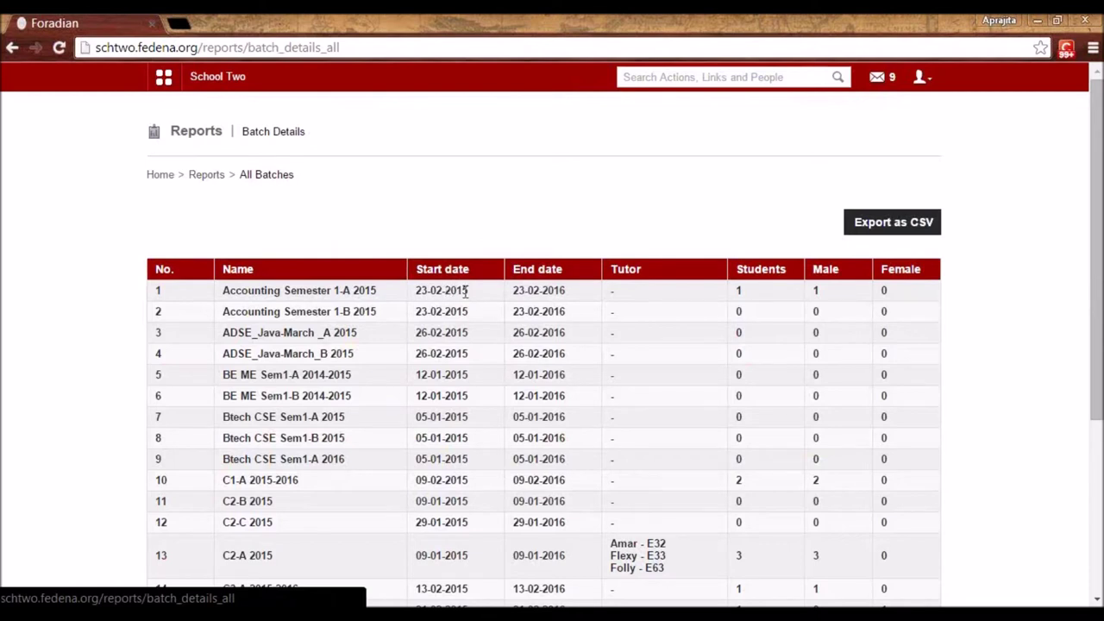
Open the general settings and check the configured start day of the week.
{"action": "left_click", "coordinate": [164, 76]}
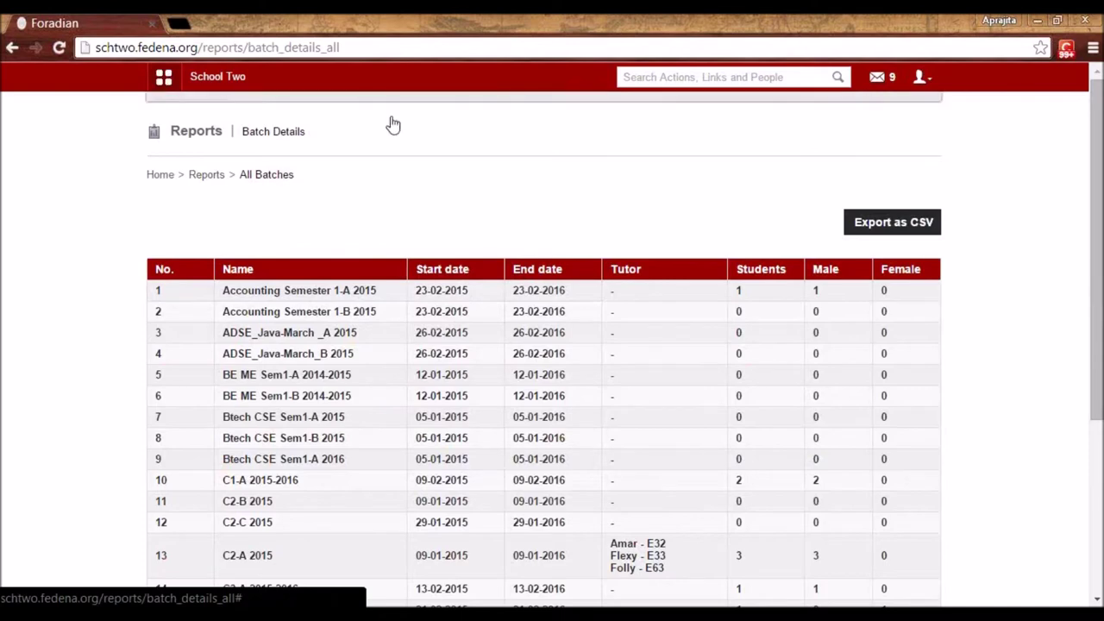
{"action": "left_click", "coordinate": [530, 123]}
{"action": "left_click", "coordinate": [600, 170]}
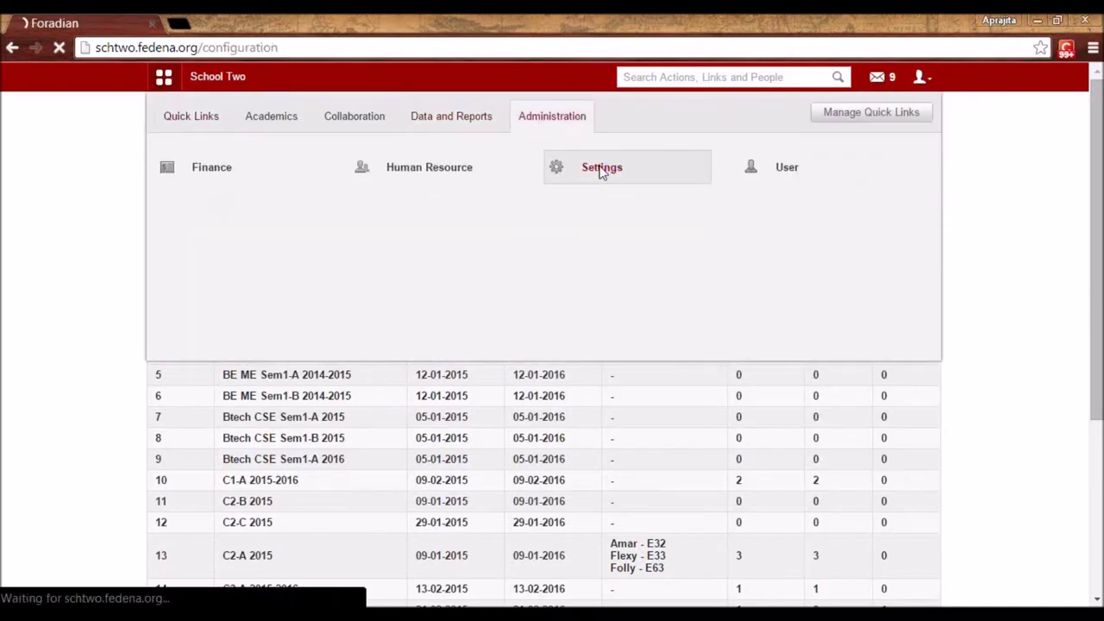
{"action": "left_click", "coordinate": [597, 305]}
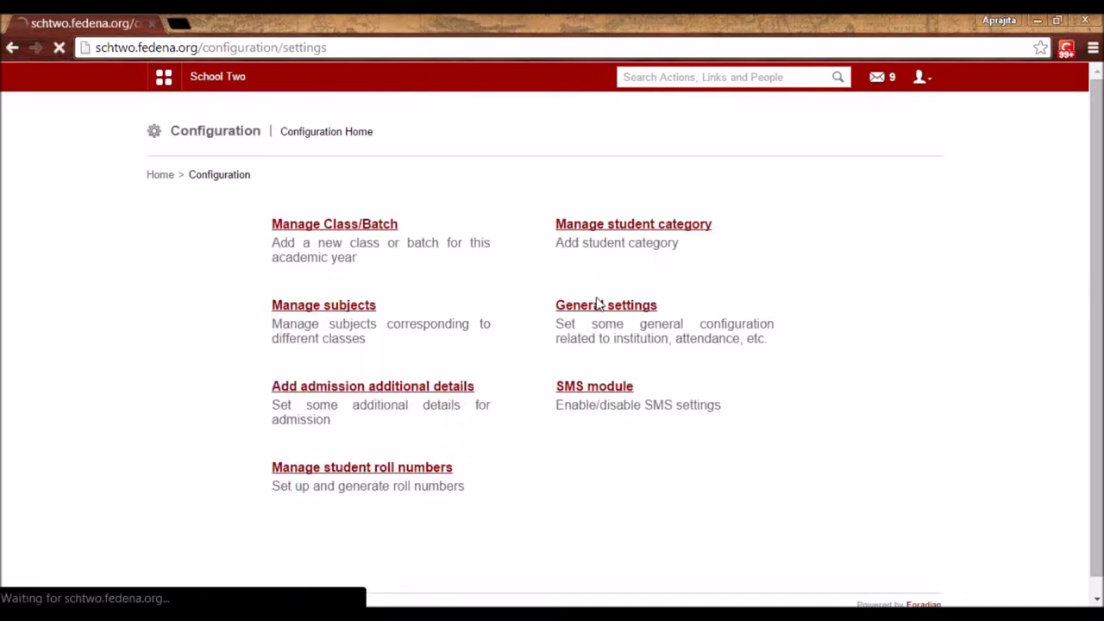
{"action": "scroll", "coordinate": [545, 412], "scroll_direction": "down", "scroll_amount": 1}
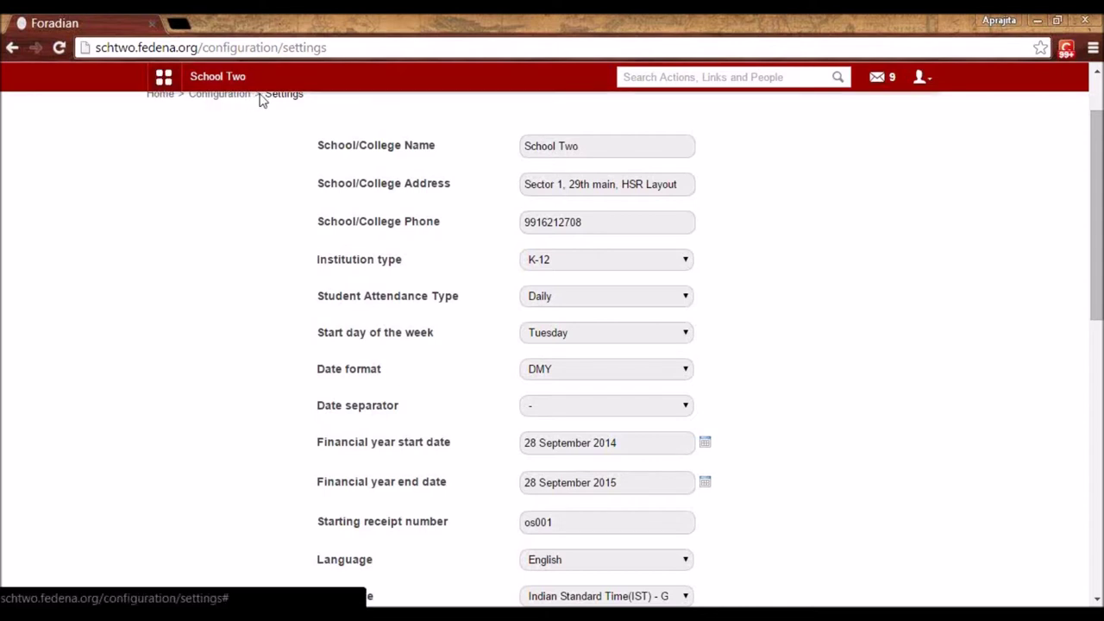
Open the academic calendar and check which weekday its first column shows.
{"action": "left_click", "coordinate": [288, 123]}
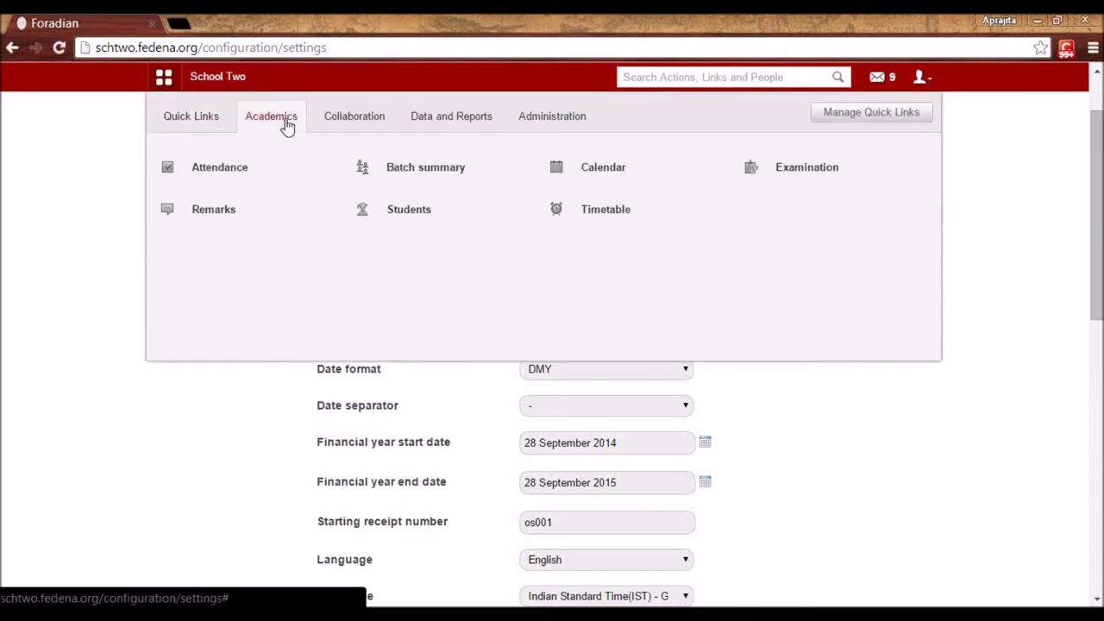
{"action": "left_click", "coordinate": [613, 175]}
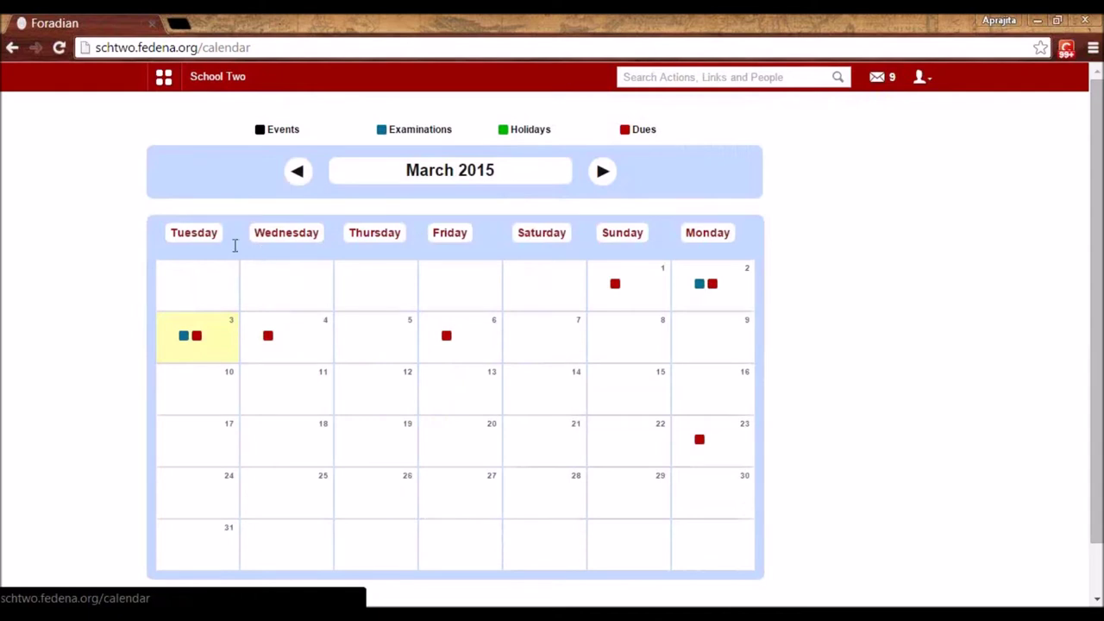
{"action": "left_click_drag", "start_coordinate": [219, 234], "coordinate": [165, 239]}
{"action": "left_click", "coordinate": [184, 255]}
Set the start day of the week to Saturday in the general settings and update them.
{"action": "left_click", "coordinate": [168, 87]}
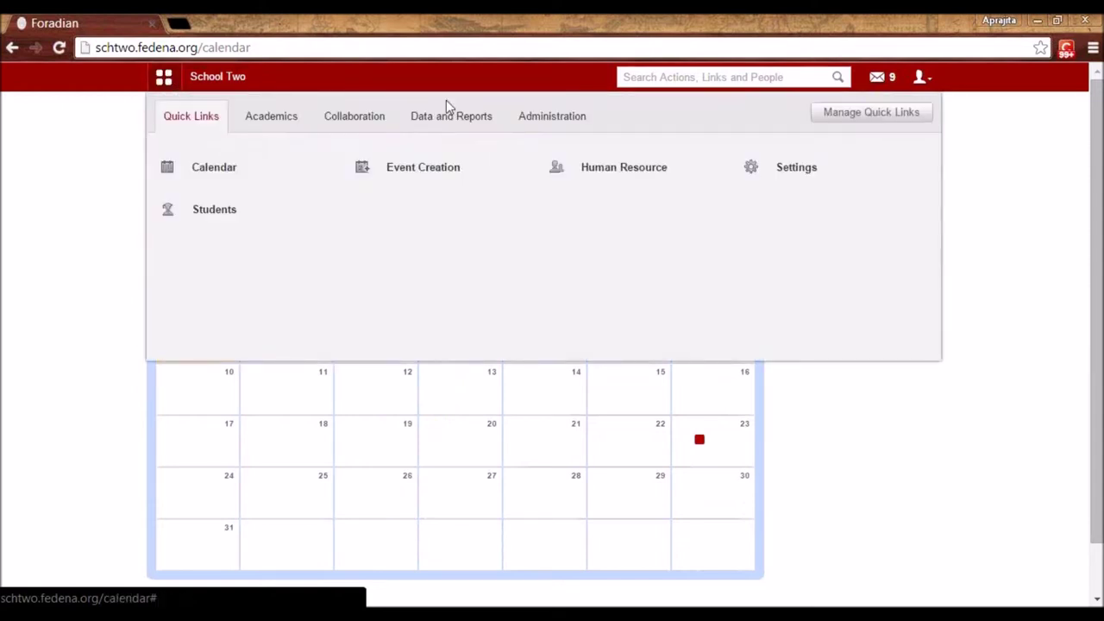
{"action": "left_click", "coordinate": [534, 117]}
{"action": "left_click", "coordinate": [589, 170]}
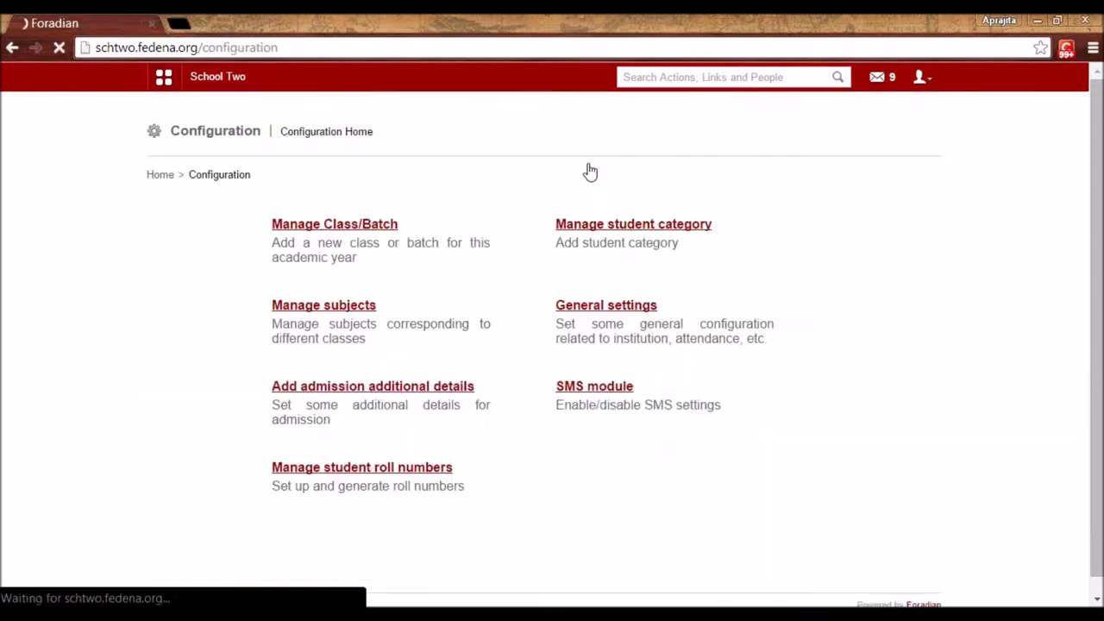
{"action": "left_click", "coordinate": [611, 314]}
{"action": "scroll", "coordinate": [612, 313], "scroll_direction": "down", "scroll_amount": 2}
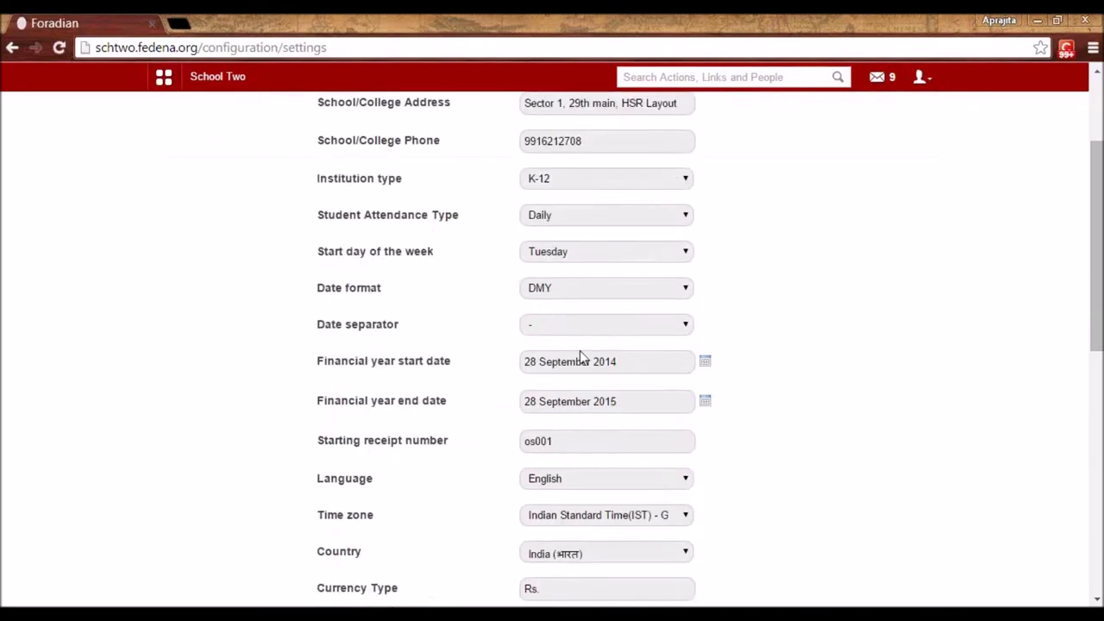
{"action": "left_click", "coordinate": [549, 256]}
{"action": "left_click", "coordinate": [552, 336]}
{"action": "scroll", "coordinate": [552, 388], "scroll_direction": "down", "scroll_amount": 10}
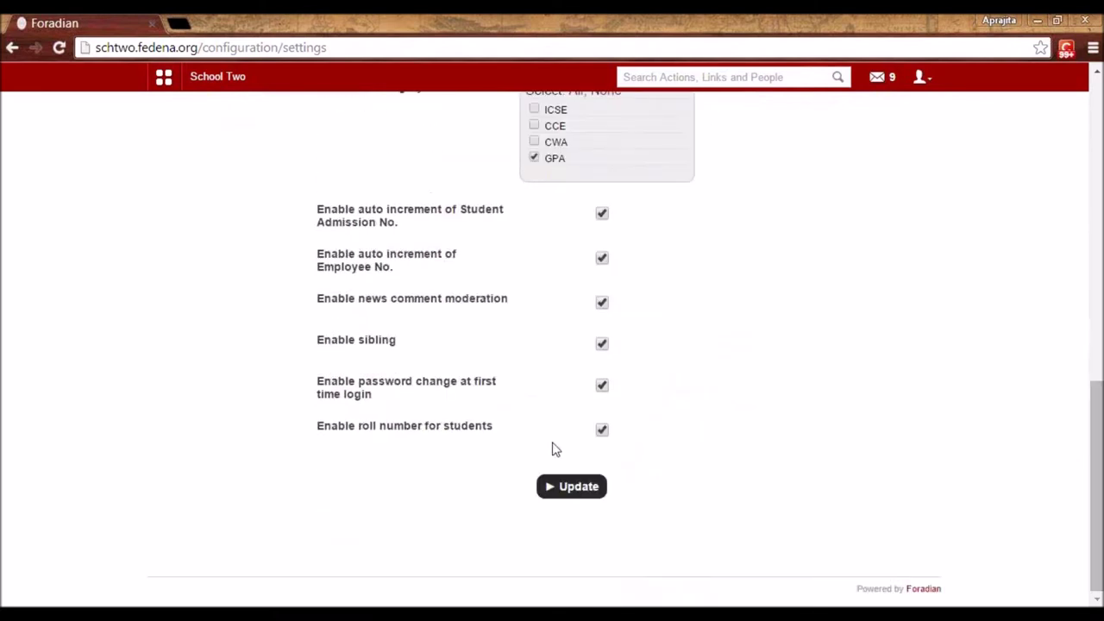
{"action": "left_click", "coordinate": [579, 490]}
Reopen the academic calendar to check that the weeks follow the new start day.
{"action": "left_click", "coordinate": [163, 78]}
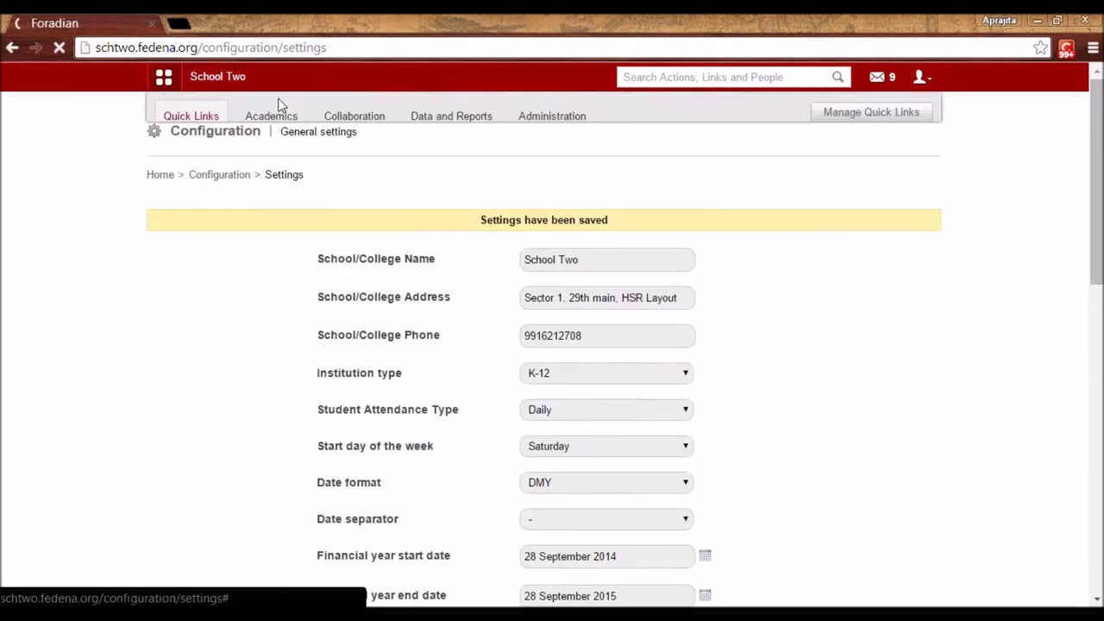
{"action": "left_click", "coordinate": [293, 117]}
{"action": "left_click", "coordinate": [583, 166]}
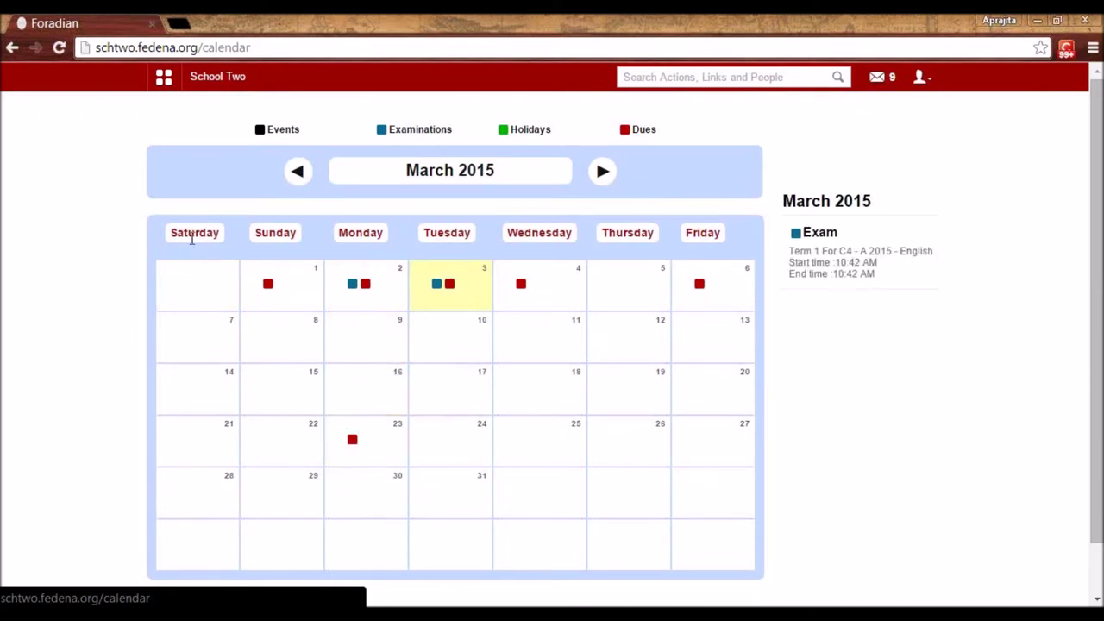
View the 27 February 2015 timetable for batch C1 - A 2015-2016 and check the order of its weekdays.
{"action": "left_click", "coordinate": [164, 78]}
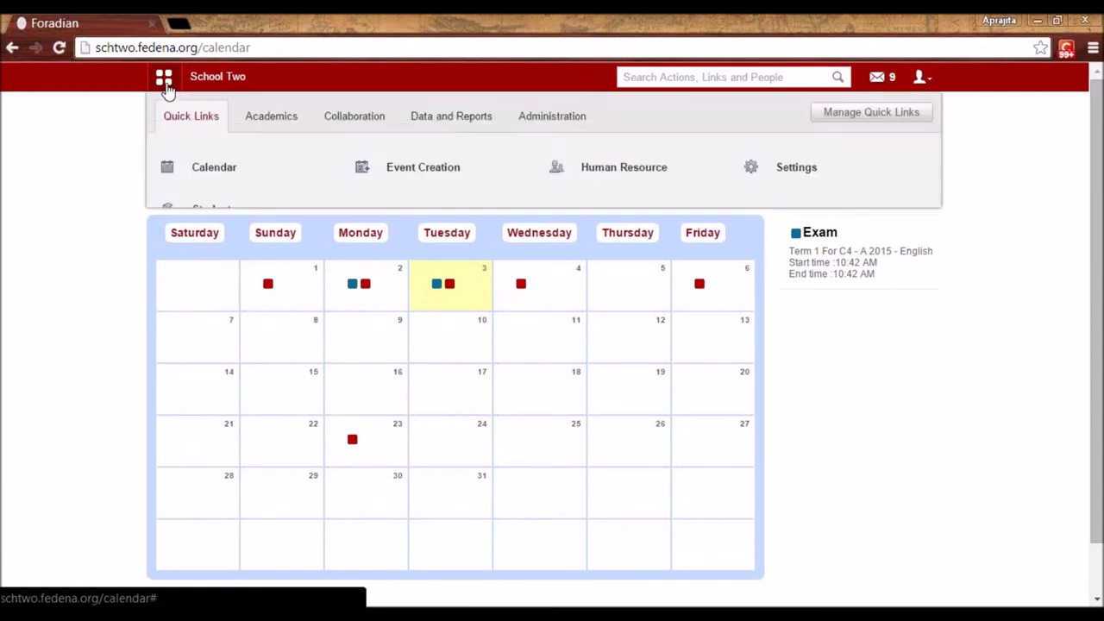
{"action": "left_click", "coordinate": [269, 118]}
{"action": "left_click", "coordinate": [608, 224]}
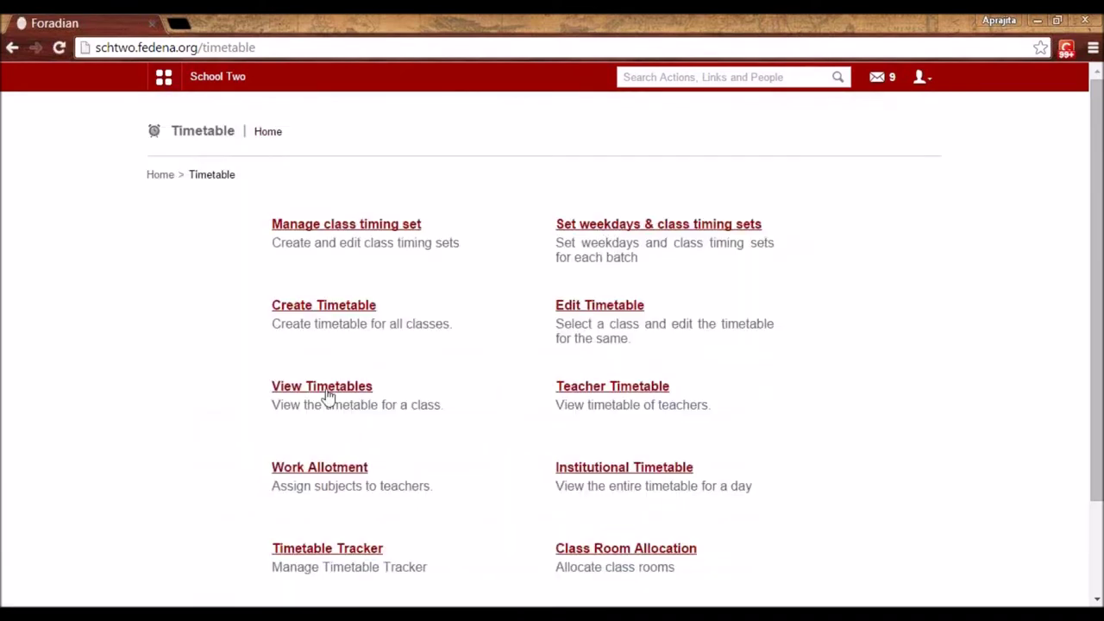
{"action": "left_click", "coordinate": [328, 395]}
{"action": "left_click", "coordinate": [392, 226]}
{"action": "left_click", "coordinate": [393, 226]}
{"action": "left_click", "coordinate": [392, 260]}
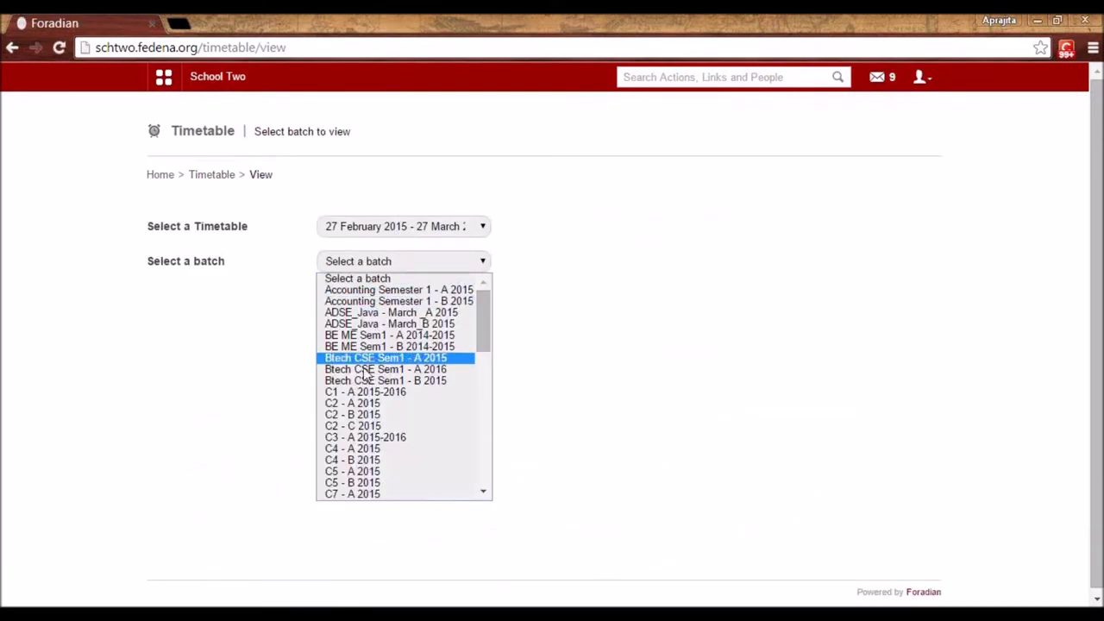
{"action": "left_click", "coordinate": [357, 400]}
{"action": "scroll", "coordinate": [359, 403], "scroll_direction": "down", "scroll_amount": 4}
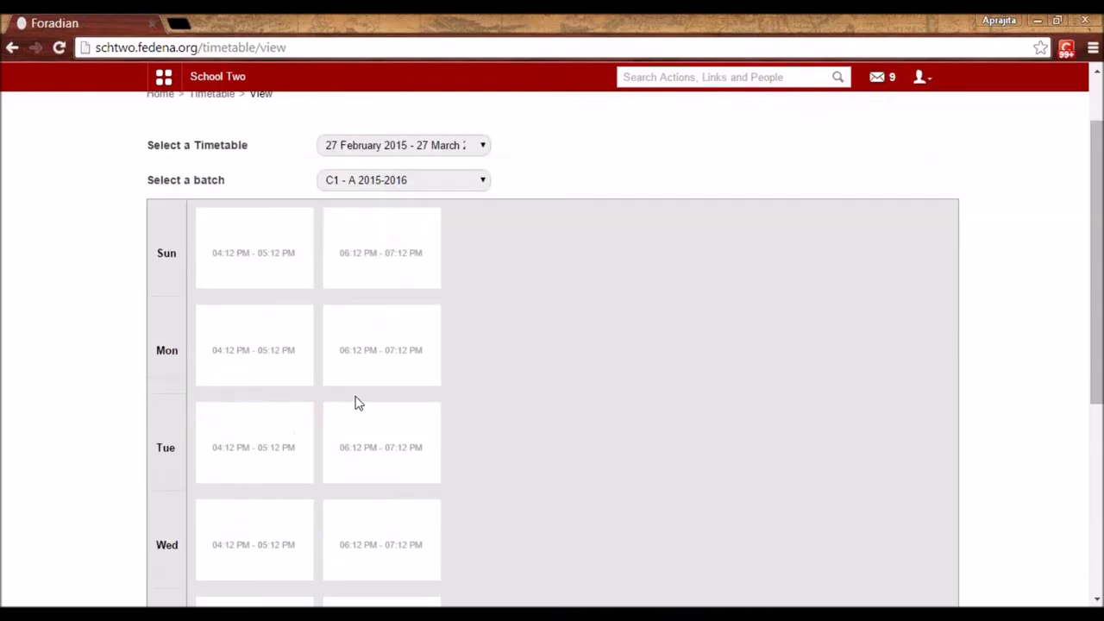
{"action": "scroll", "coordinate": [359, 404], "scroll_direction": "up", "scroll_amount": 3}
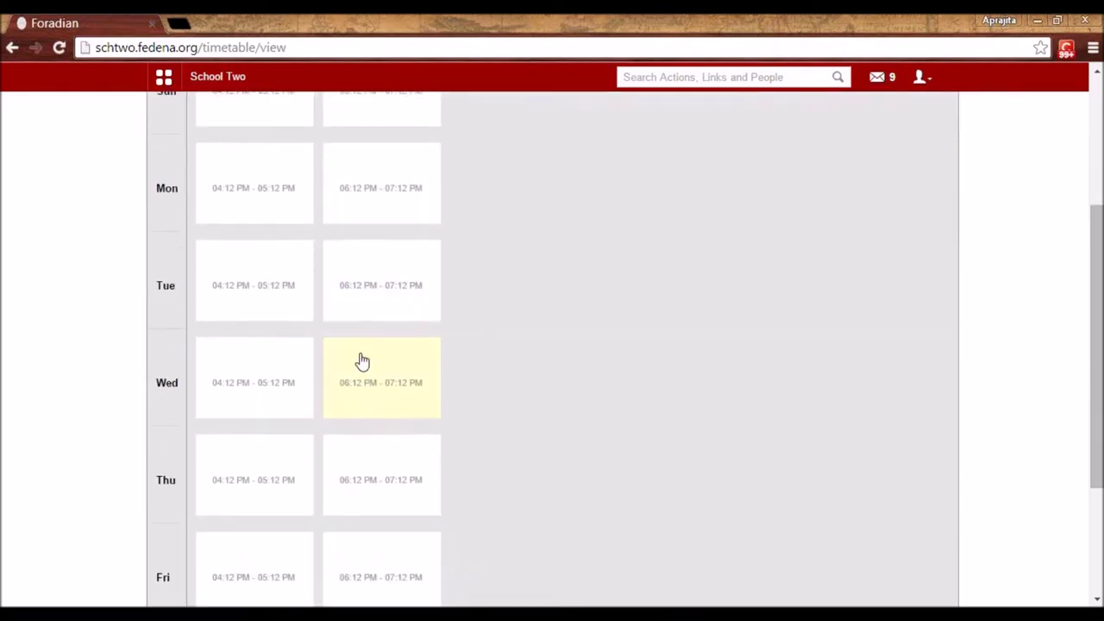
View the timetable of batch C2 - A 2015, check its weekday order, and return to the Timetable home page.
{"action": "left_click", "coordinate": [430, 177]}
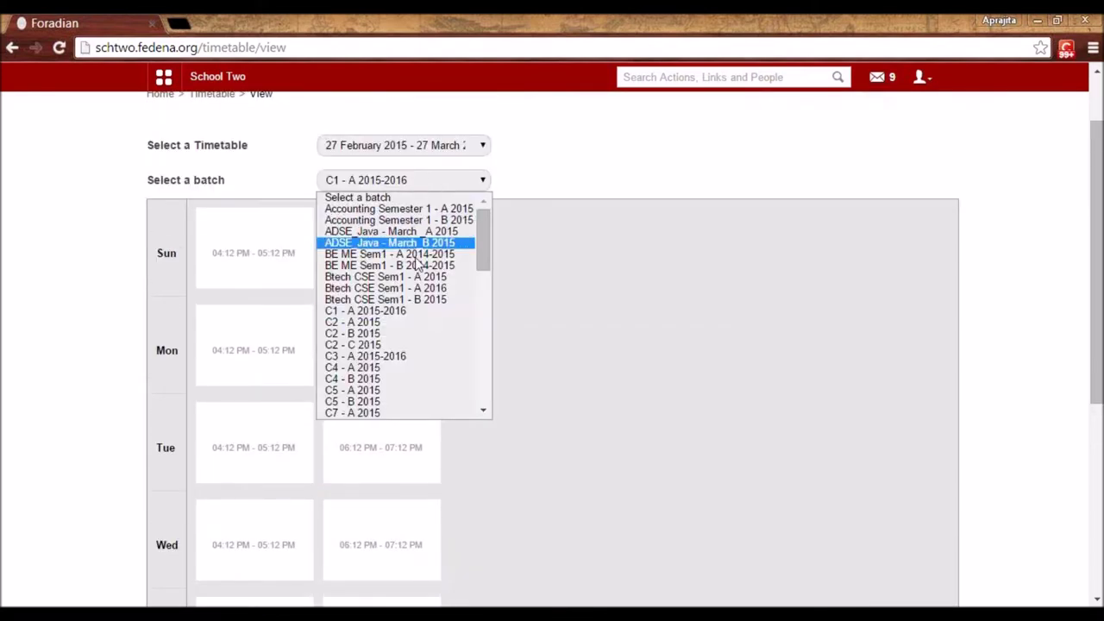
{"action": "left_click", "coordinate": [397, 323]}
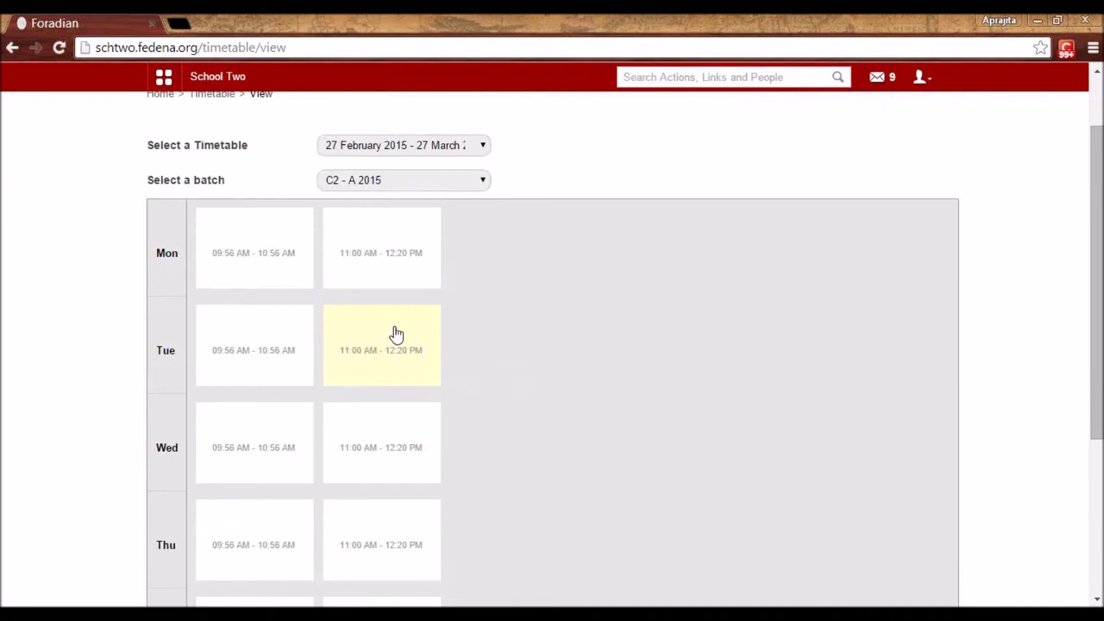
{"action": "scroll", "coordinate": [395, 334], "scroll_direction": "up", "scroll_amount": 1}
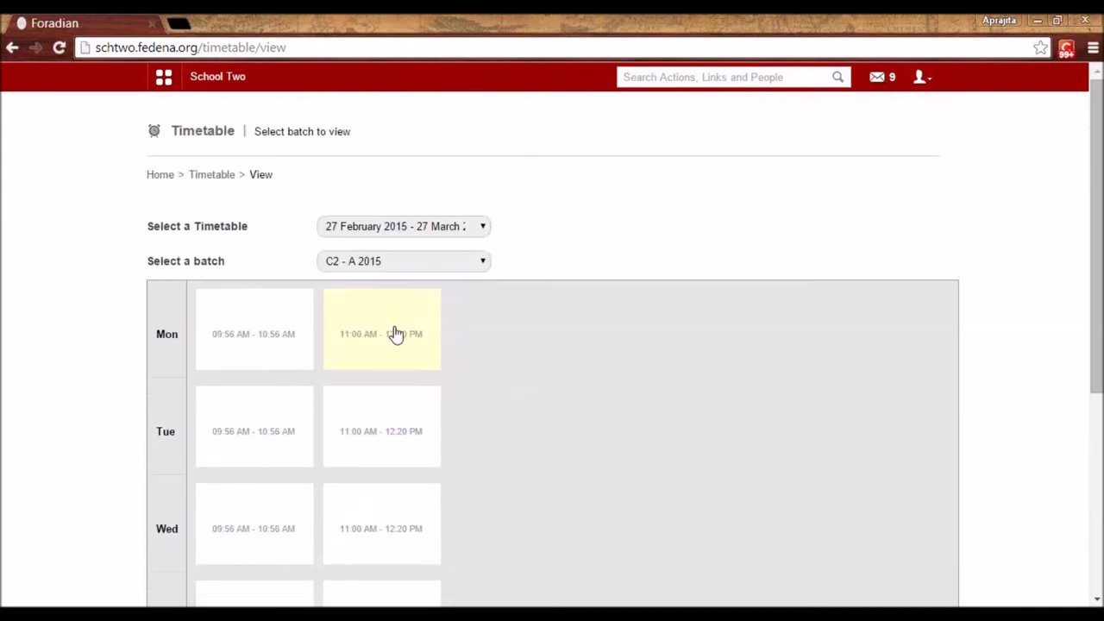
{"action": "left_click", "coordinate": [213, 176]}
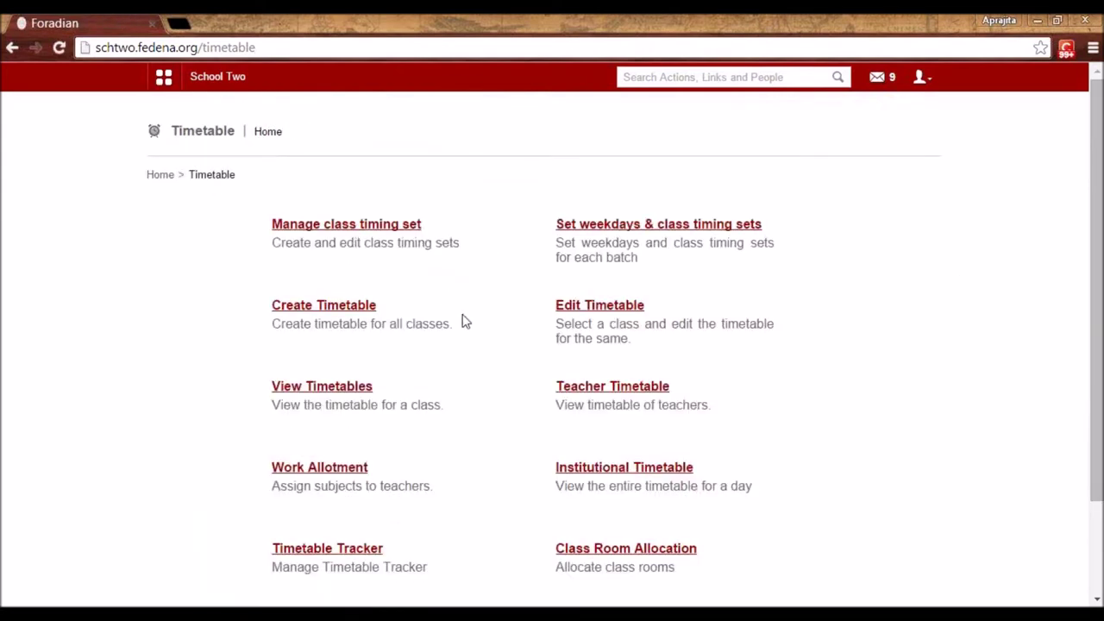
Open the general settings, choose K-12 as the institution type, and update the settings.
{"action": "left_click", "coordinate": [164, 77]}
{"action": "left_click", "coordinate": [537, 121]}
{"action": "mouse_move", "coordinate": [582, 160]}
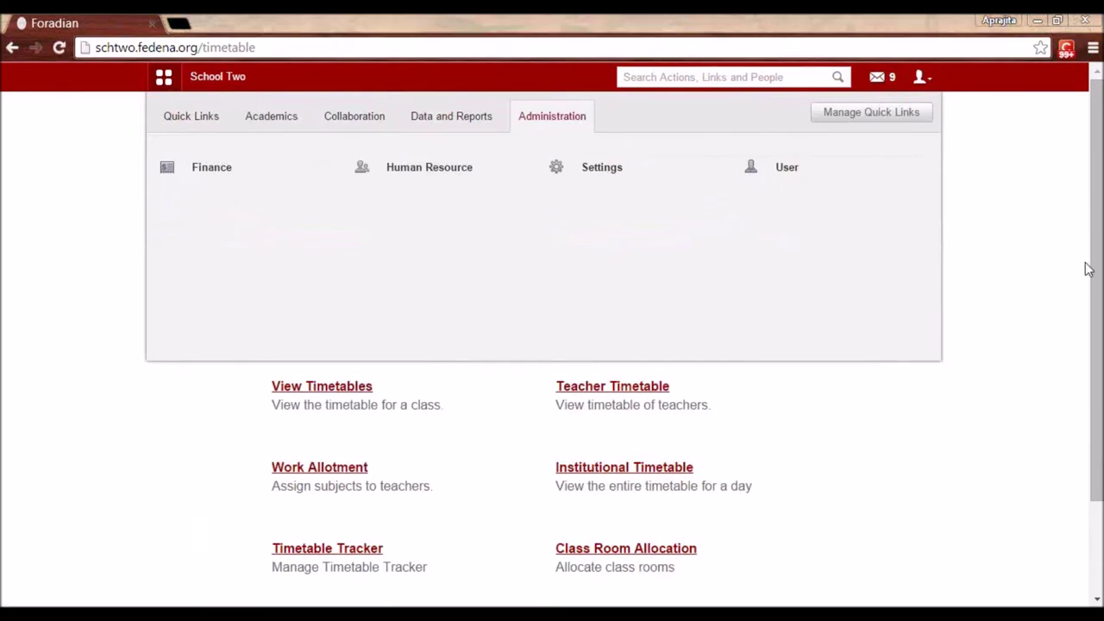
{"action": "left_click", "coordinate": [593, 175]}
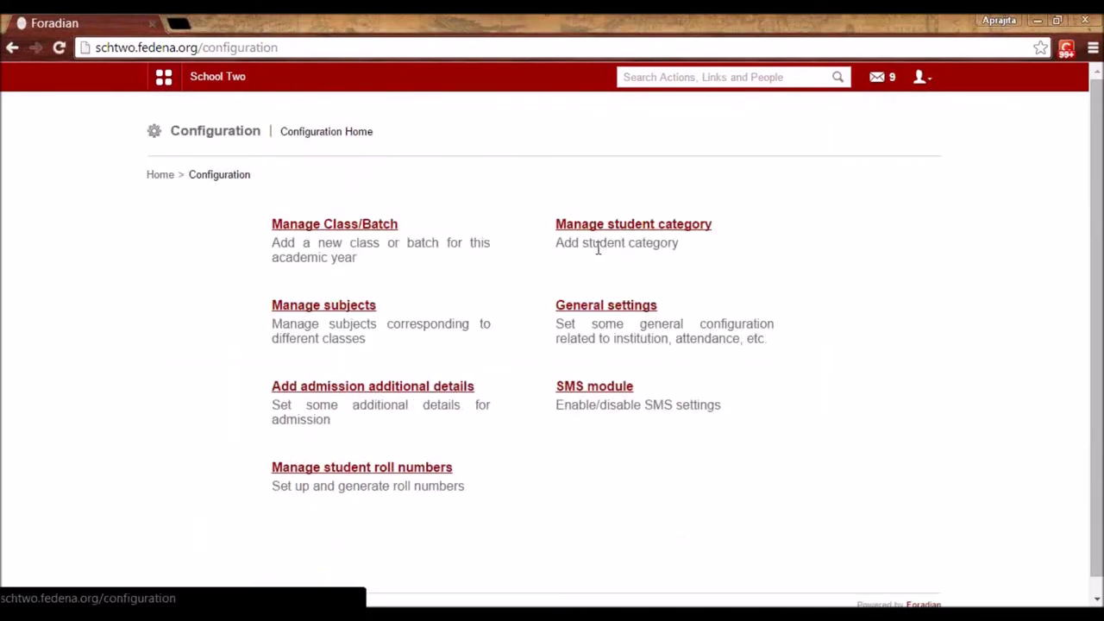
{"action": "left_click", "coordinate": [609, 310]}
{"action": "scroll", "coordinate": [399, 377], "scroll_direction": "down", "scroll_amount": 2}
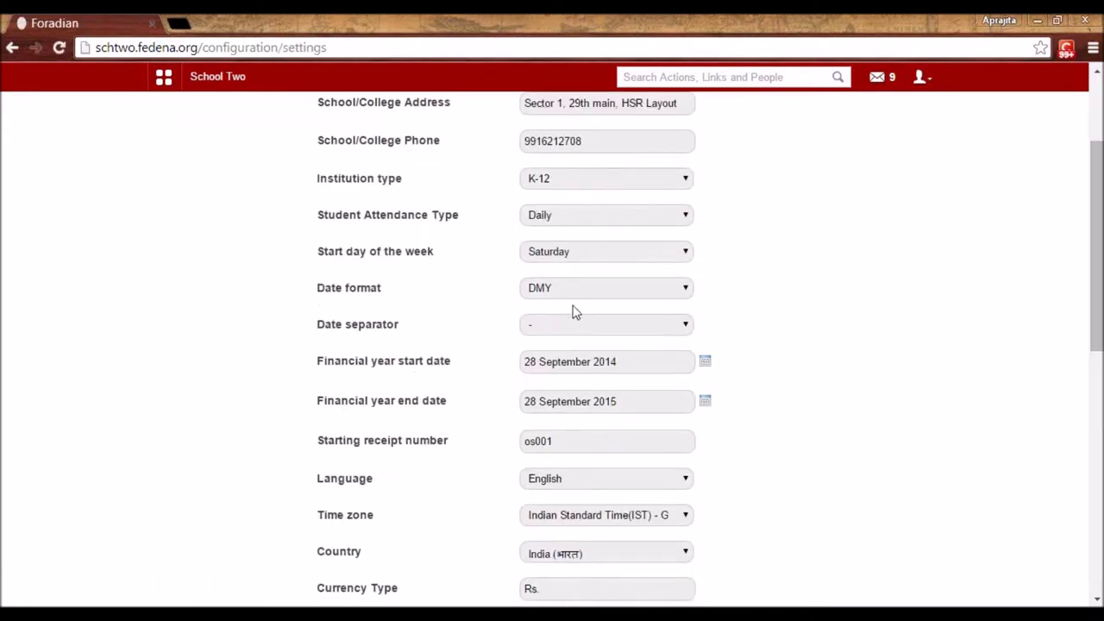
{"action": "scroll", "coordinate": [575, 310], "scroll_direction": "up", "scroll_amount": 1}
{"action": "left_click", "coordinate": [573, 261]}
{"action": "left_click", "coordinate": [572, 261]}
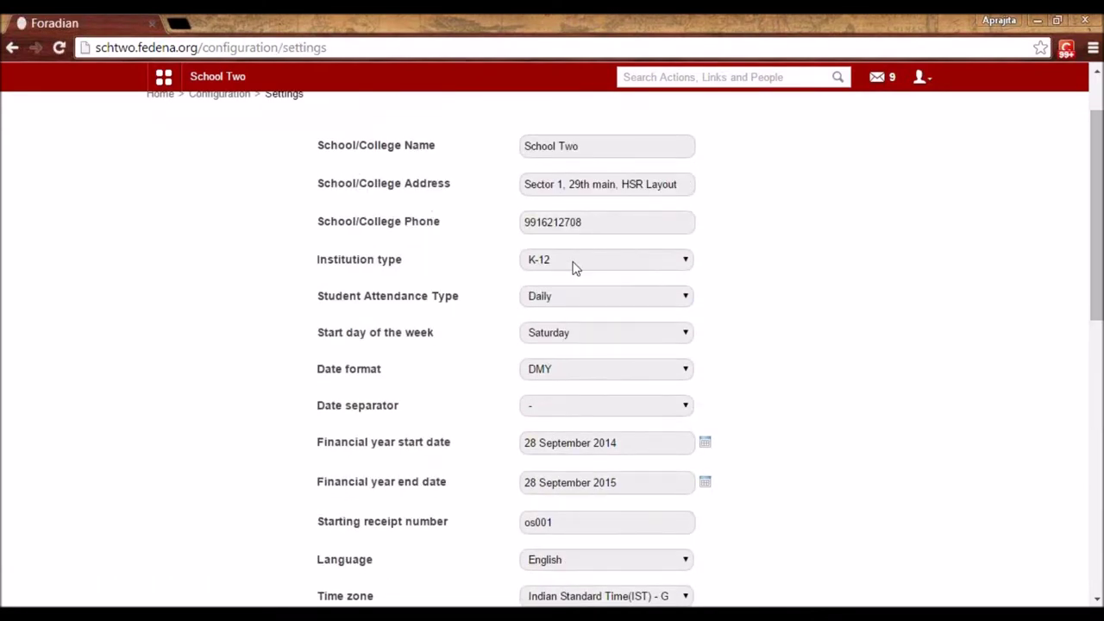
{"action": "left_click", "coordinate": [575, 268]}
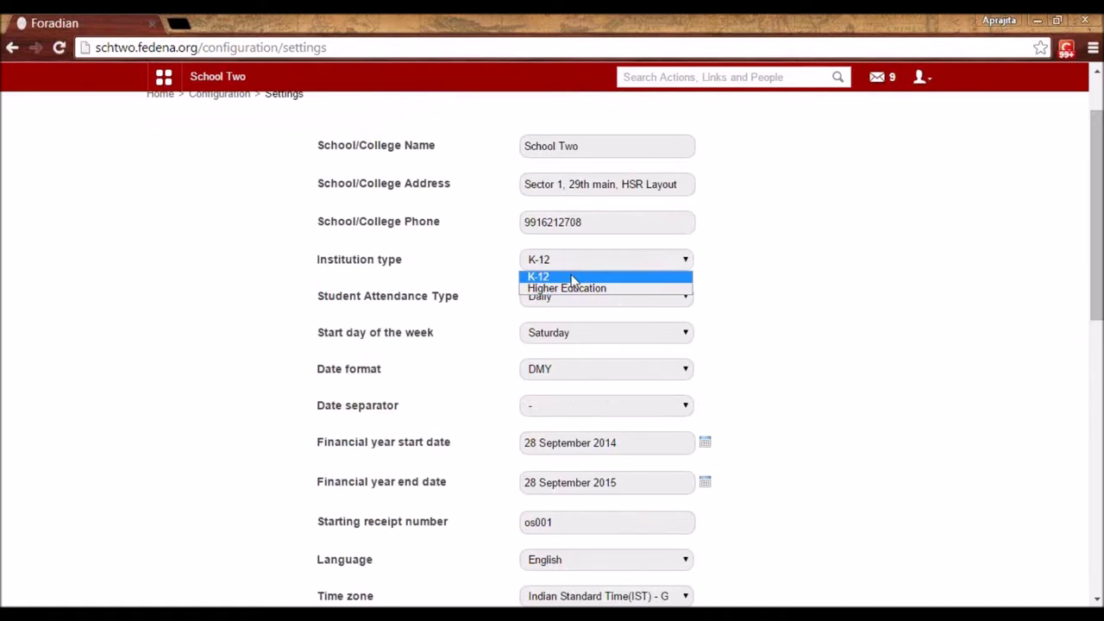
{"action": "left_click", "coordinate": [571, 276]}
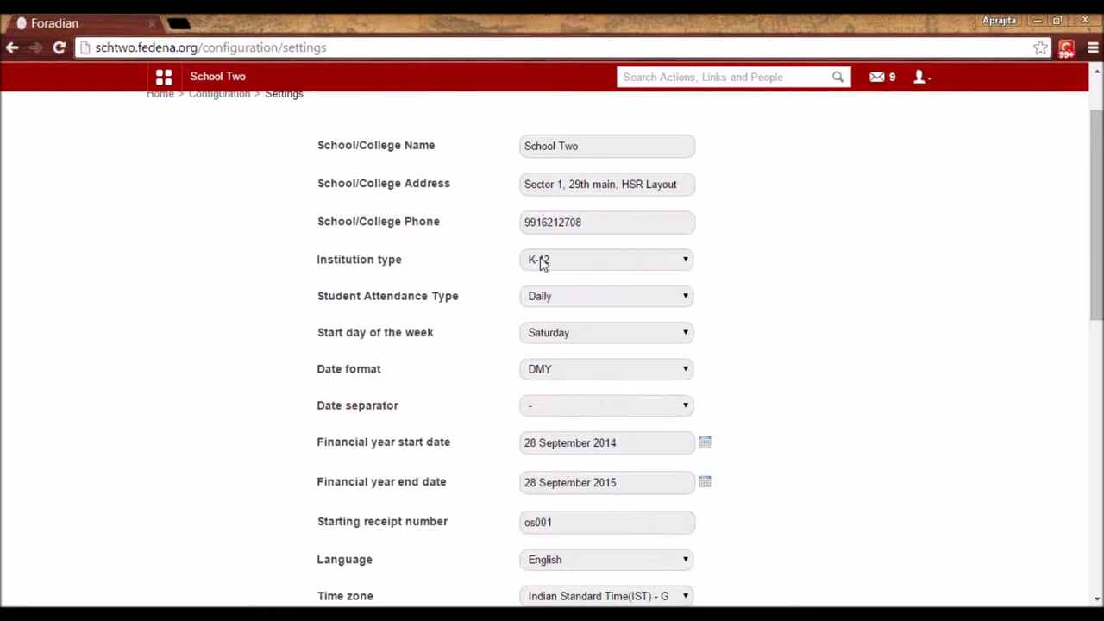
{"action": "scroll", "coordinate": [541, 263], "scroll_direction": "down", "scroll_amount": 8}
{"action": "left_click", "coordinate": [570, 486]}
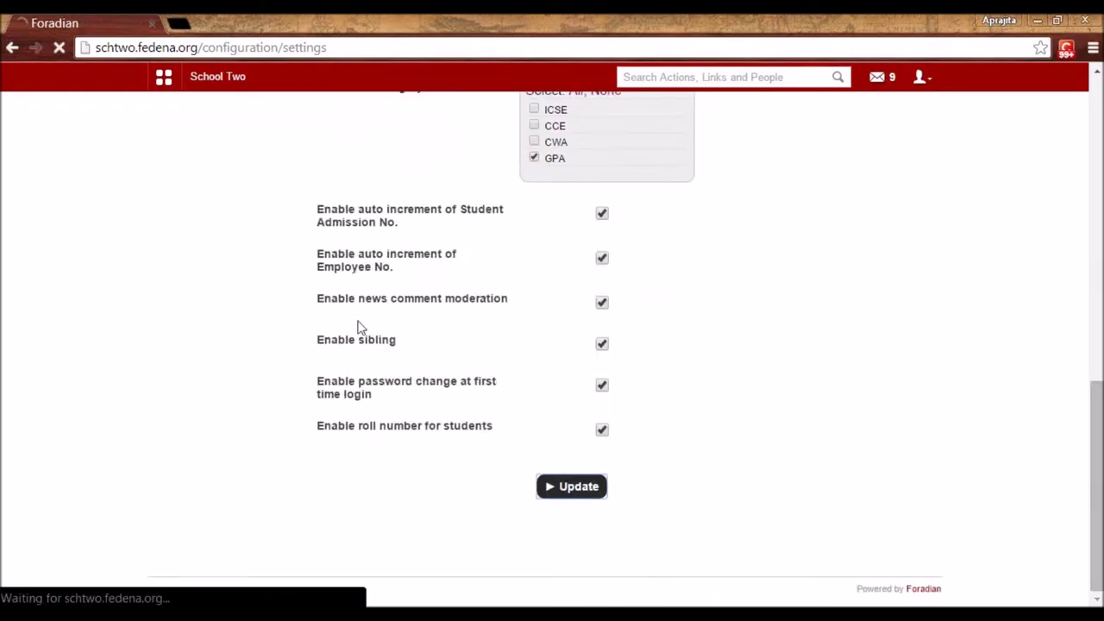
Reopen the general settings from the configuration page and choose Higher Education as the institution type.
{"action": "left_click", "coordinate": [218, 177]}
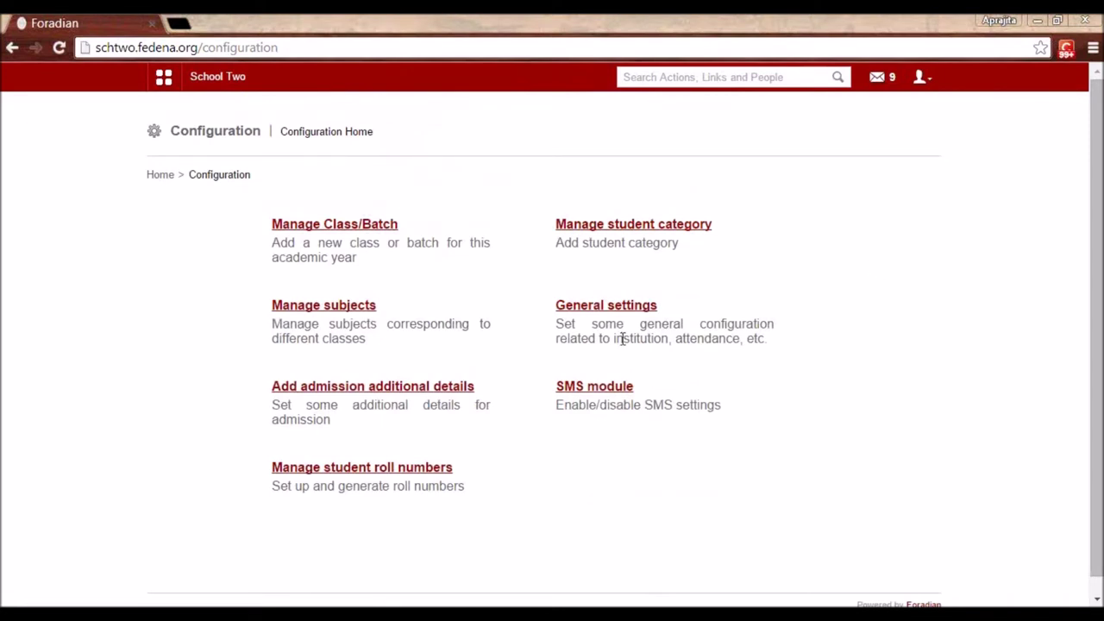
{"action": "left_click", "coordinate": [605, 309]}
{"action": "left_click", "coordinate": [579, 342]}
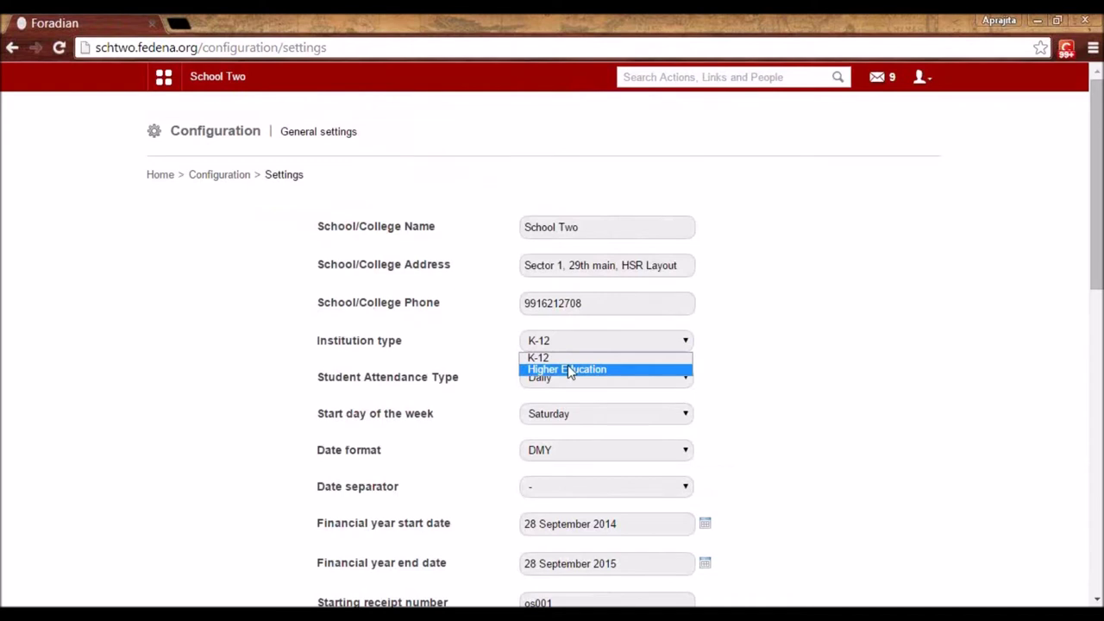
{"action": "left_click", "coordinate": [567, 369]}
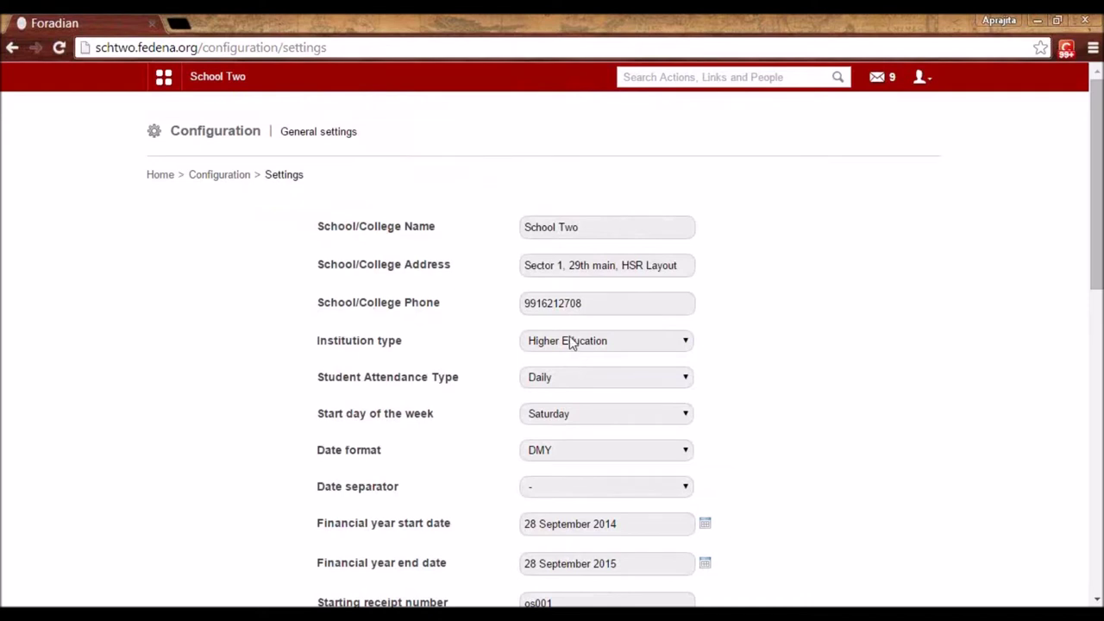
{"action": "left_click", "coordinate": [569, 342]}
{"action": "left_click", "coordinate": [569, 369]}
Open the batch summary and select class Grade 4 with batch G4 - A 2014.
{"action": "mouse_move", "coordinate": [216, 93]}
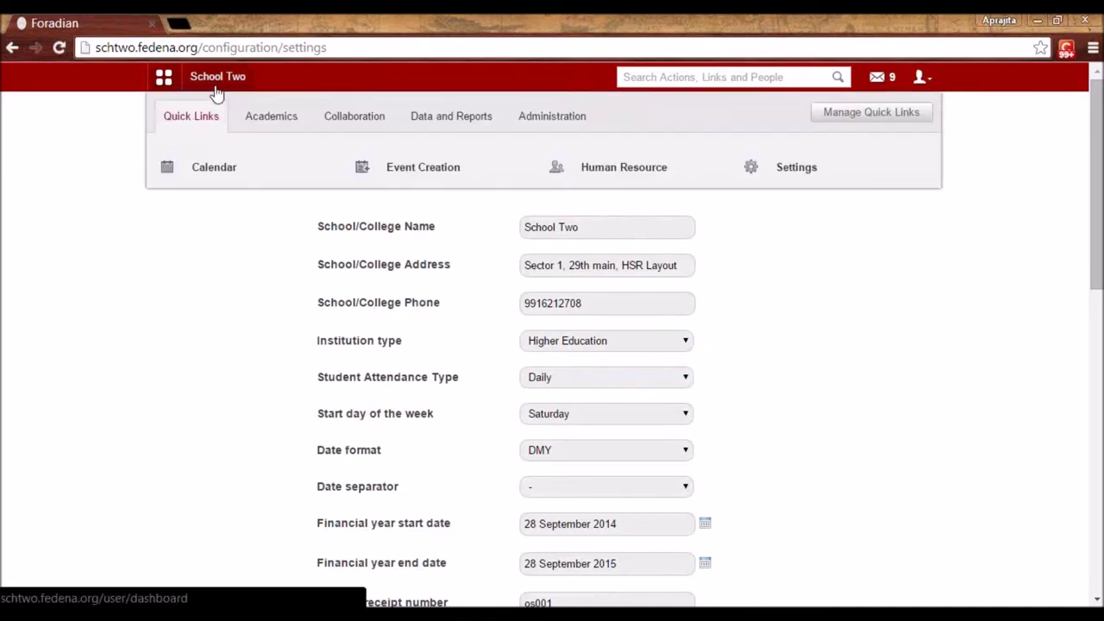
{"action": "left_click", "coordinate": [250, 117]}
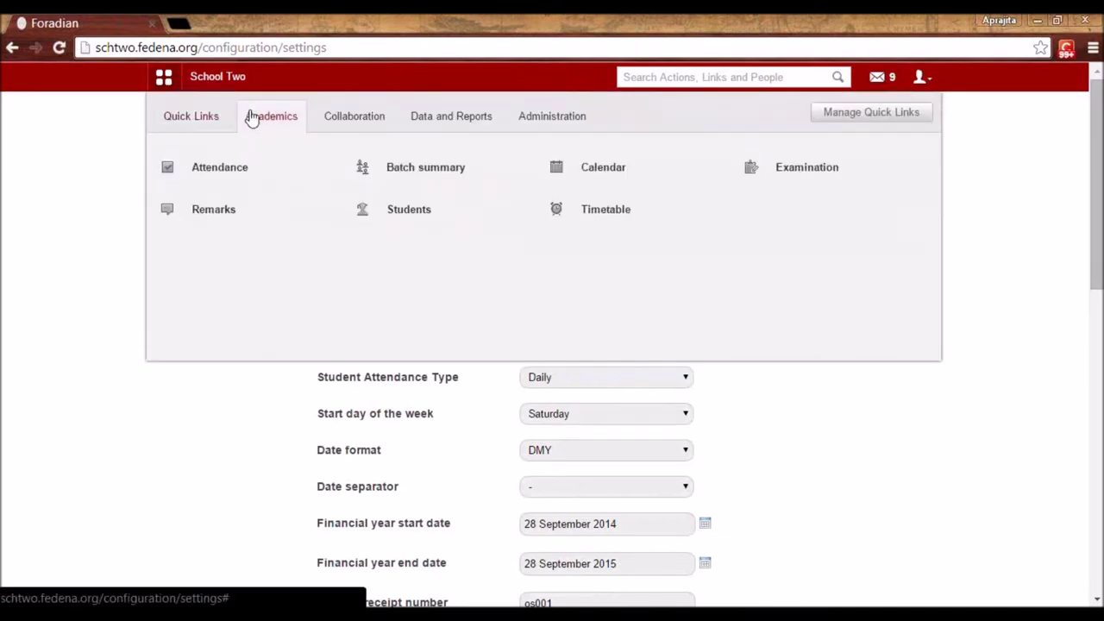
{"action": "left_click", "coordinate": [425, 171]}
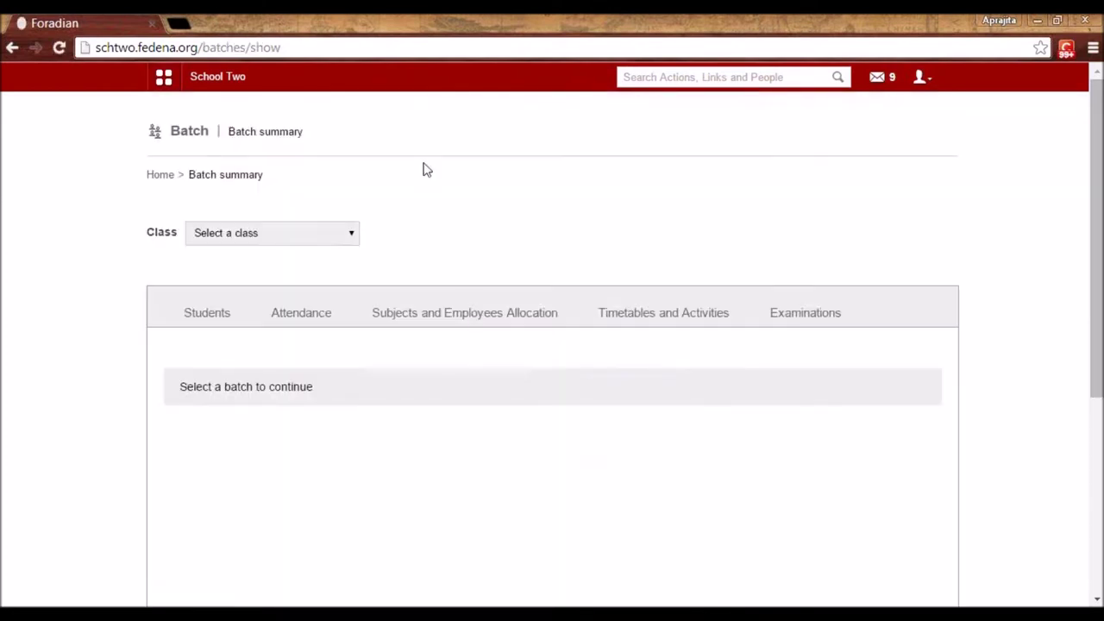
{"action": "left_click", "coordinate": [326, 238]}
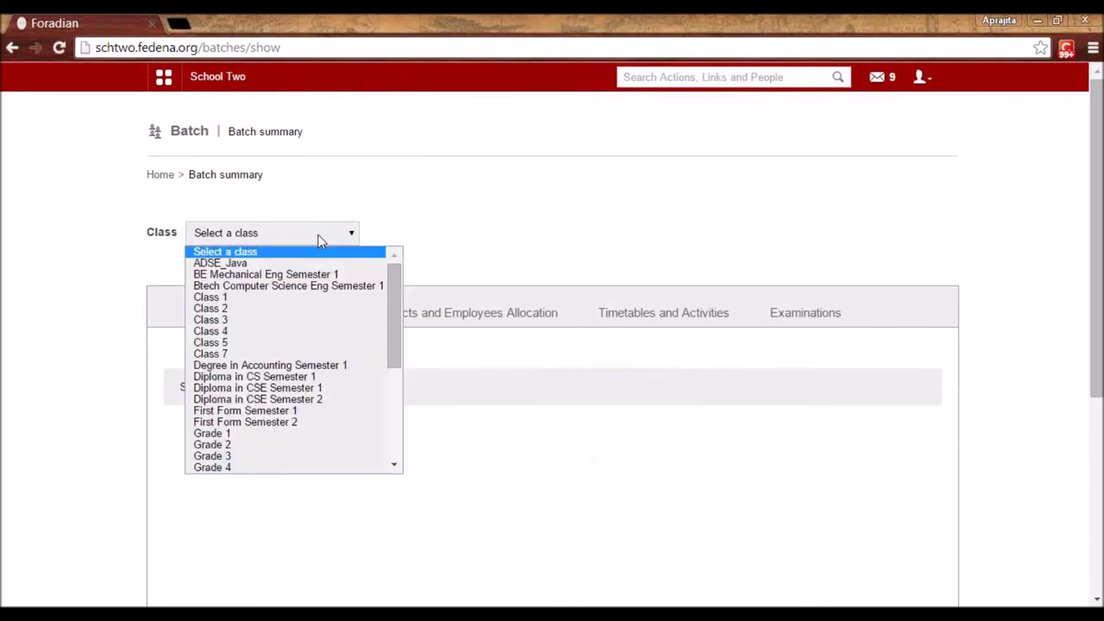
{"action": "left_click", "coordinate": [241, 468]}
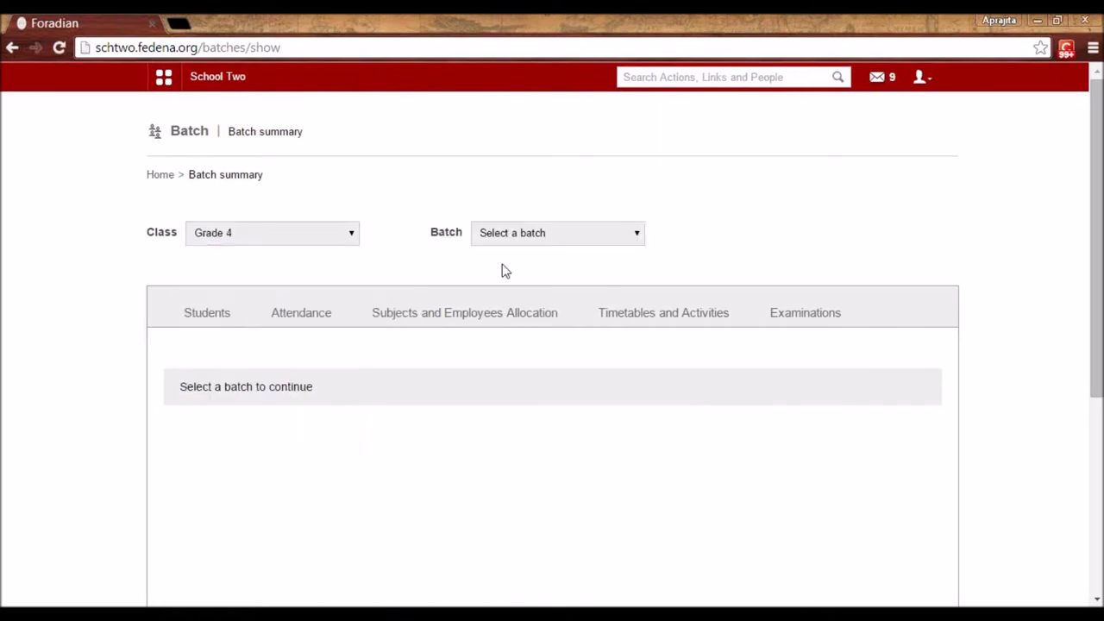
{"action": "left_click", "coordinate": [507, 234]}
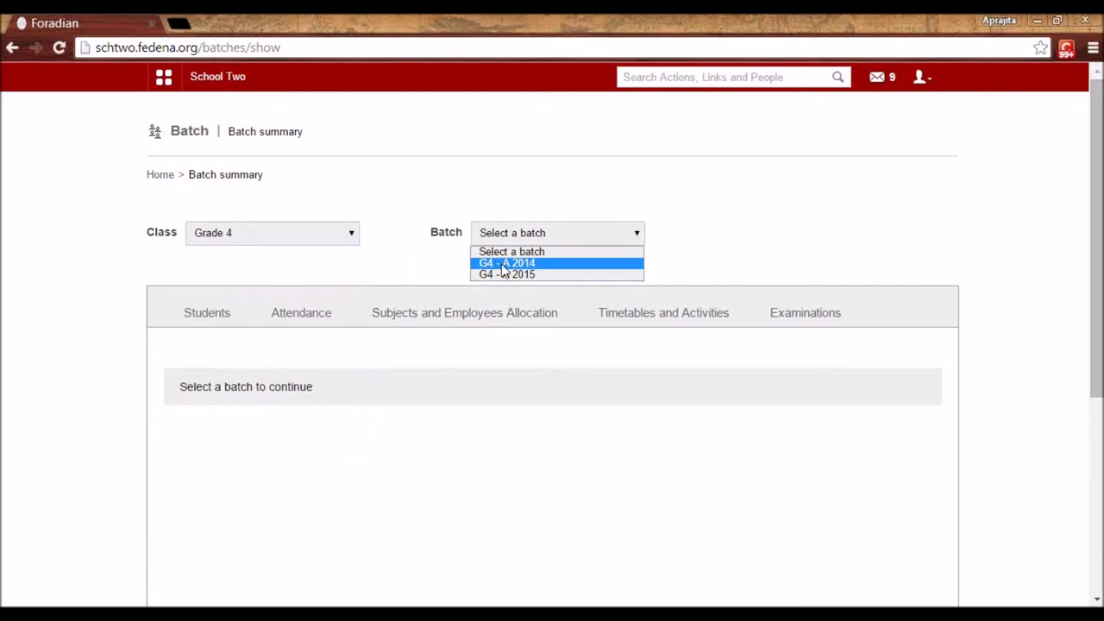
{"action": "left_click", "coordinate": [504, 269]}
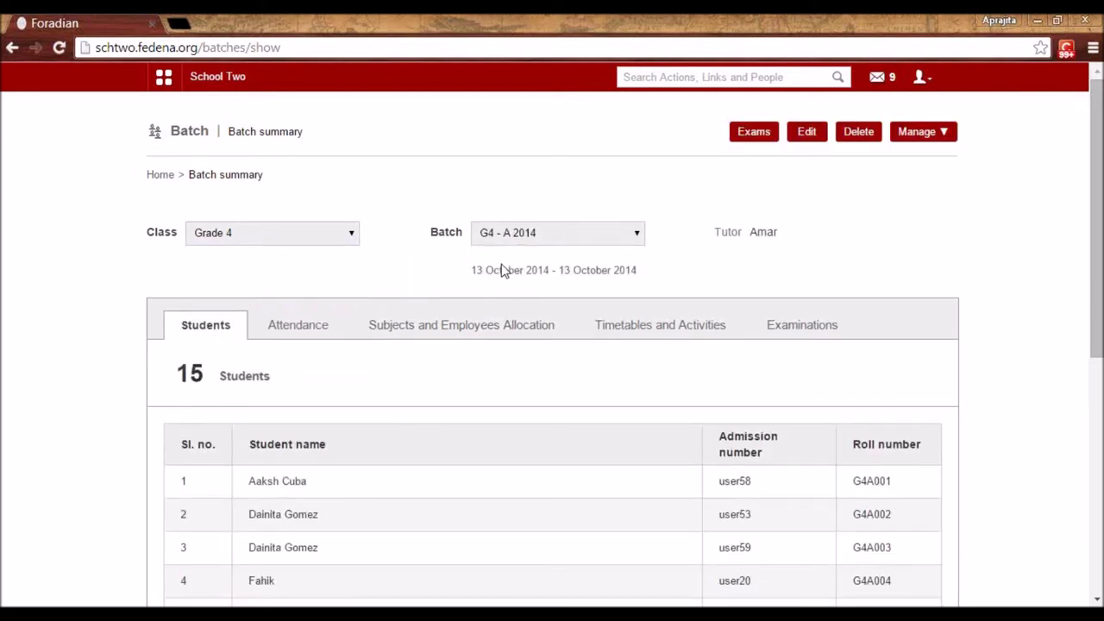
Review the batch's student list, and check its attendance for today and for 02 March 2015.
{"action": "scroll", "coordinate": [392, 388], "scroll_direction": "down", "scroll_amount": 1}
{"action": "scroll", "coordinate": [391, 388], "scroll_direction": "down", "scroll_amount": 1}
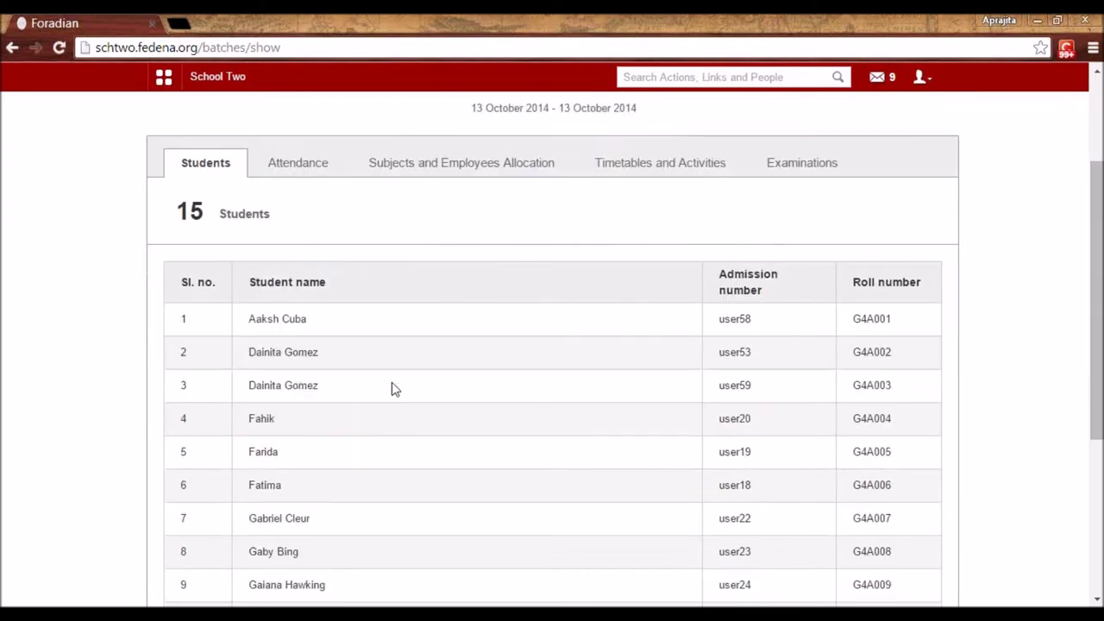
{"action": "scroll", "coordinate": [306, 303], "scroll_direction": "down", "scroll_amount": 3}
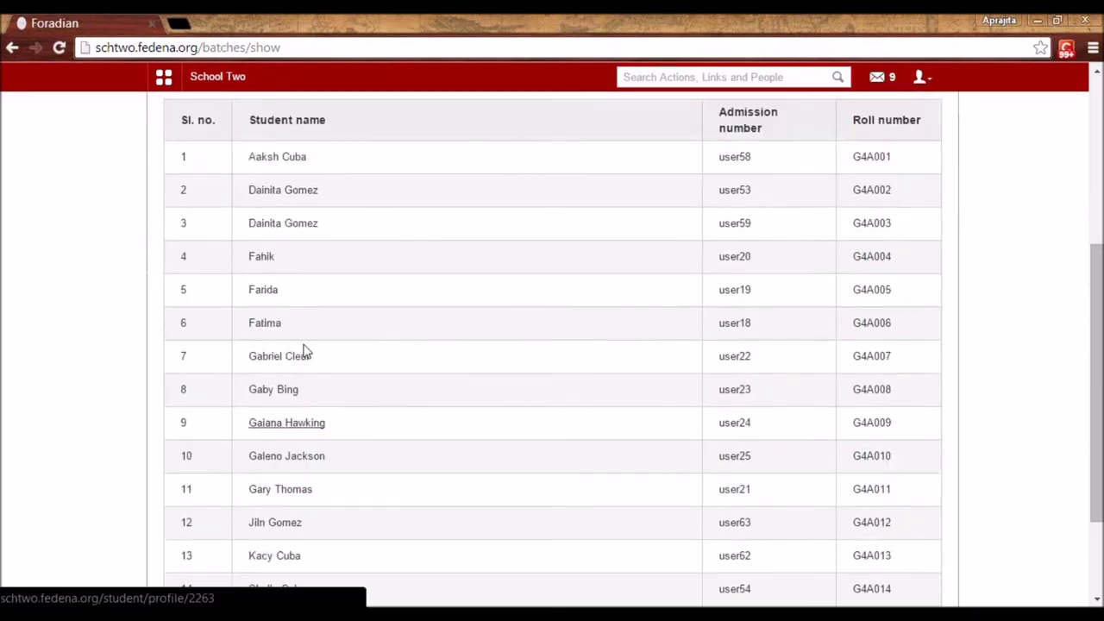
{"action": "scroll", "coordinate": [303, 347], "scroll_direction": "up", "scroll_amount": 3}
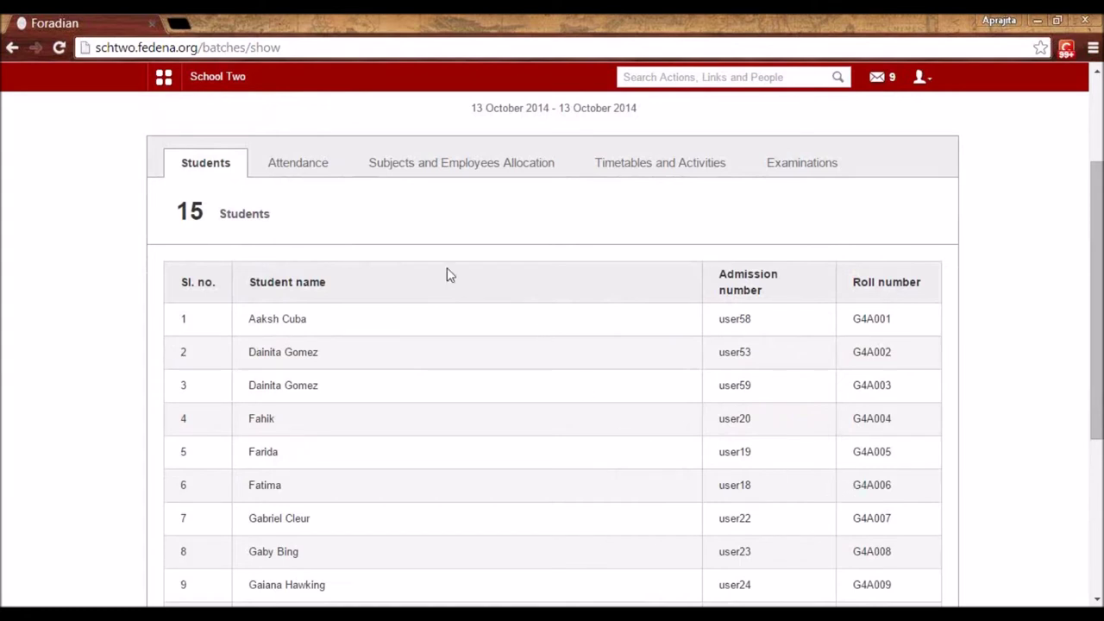
{"action": "left_click", "coordinate": [315, 169]}
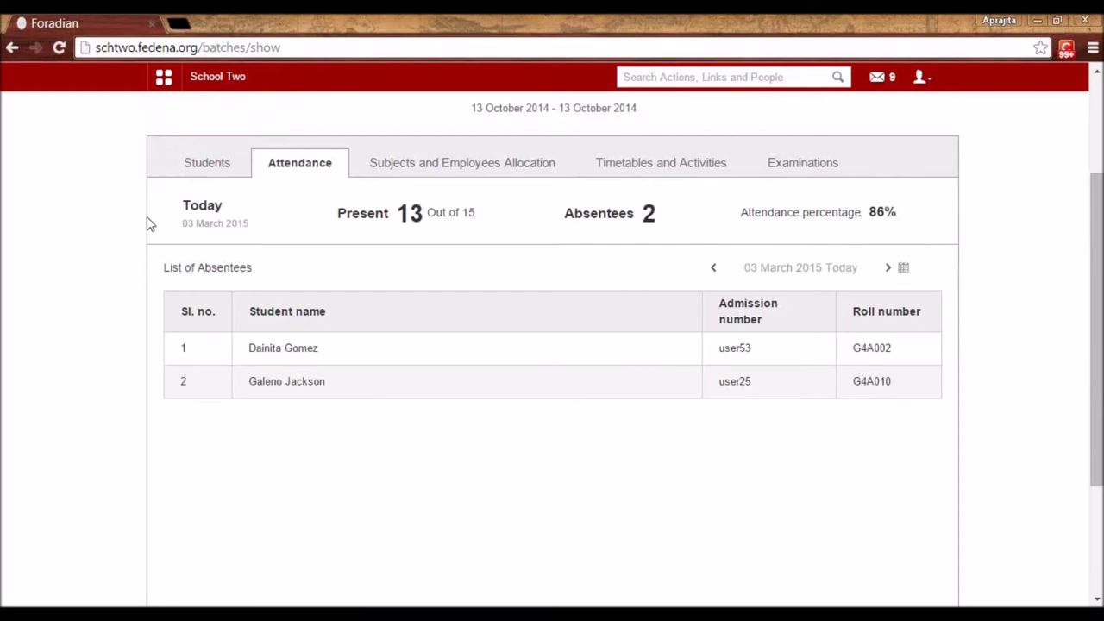
{"action": "left_click", "coordinate": [714, 269]}
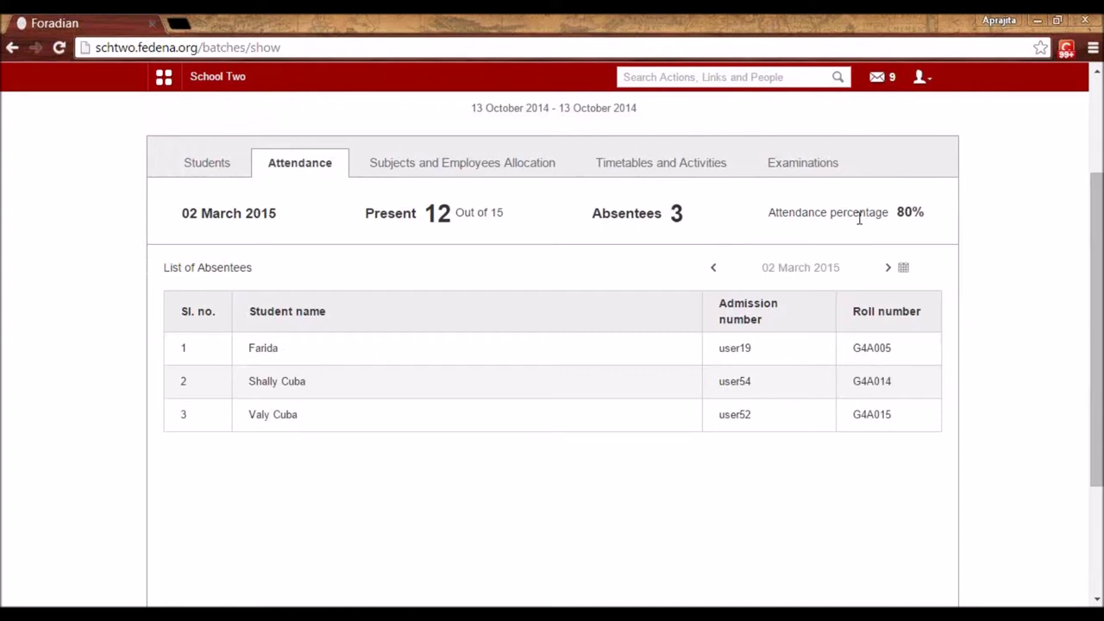
Examine the batch's subject and employee allocation, including the subject-wise summary and the elective group.
{"action": "left_click", "coordinate": [422, 169]}
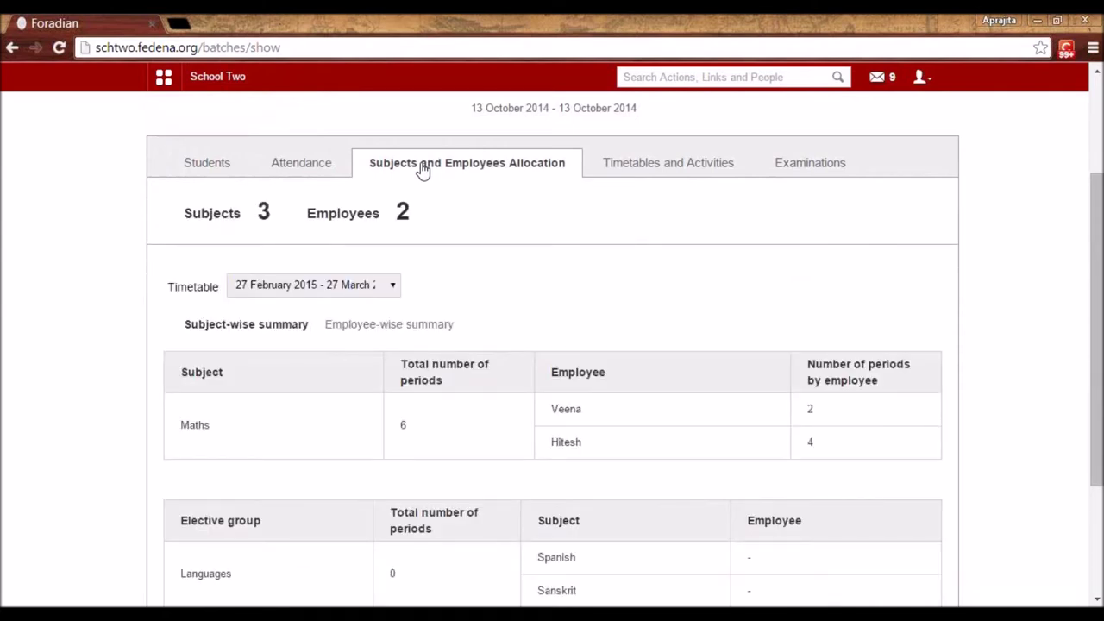
{"action": "scroll", "coordinate": [423, 170], "scroll_direction": "down", "scroll_amount": 1}
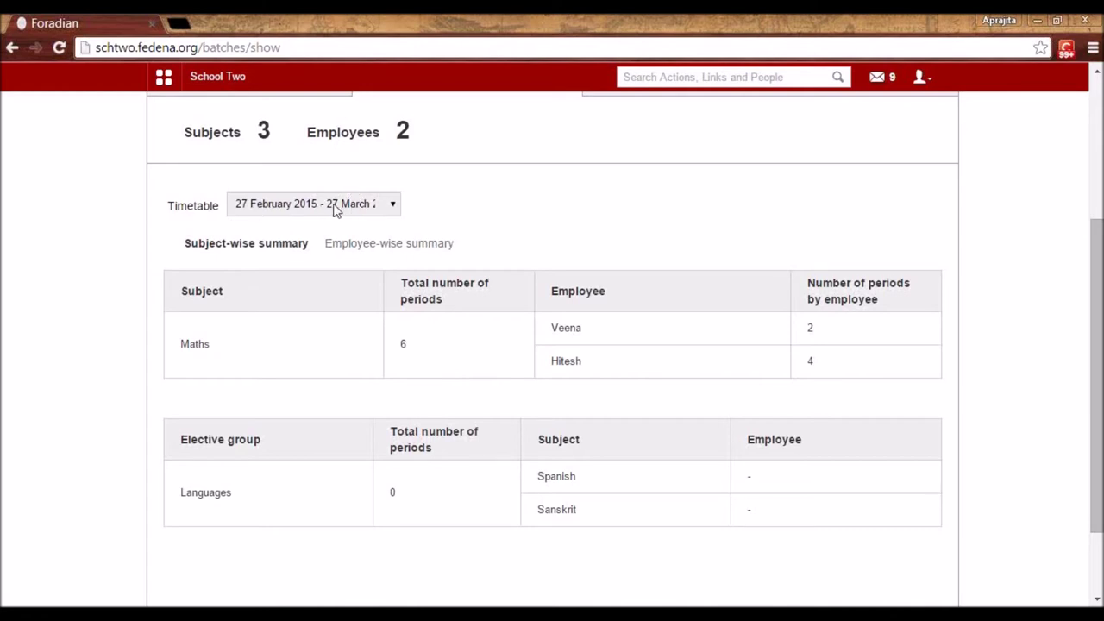
{"action": "scroll", "coordinate": [264, 362], "scroll_direction": "down", "scroll_amount": 2}
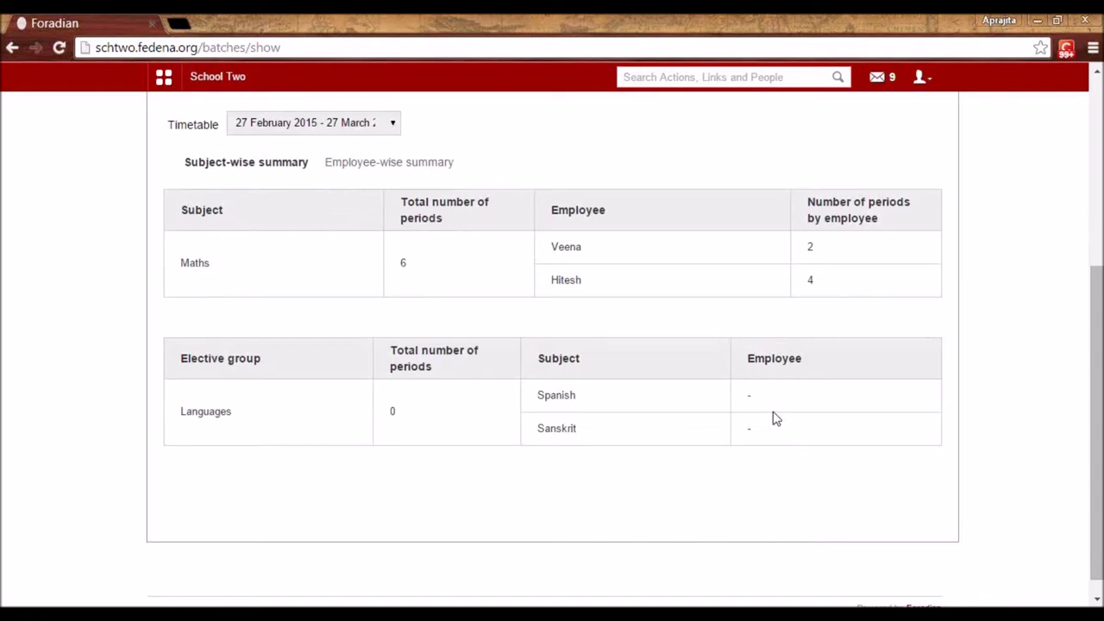
{"action": "scroll", "coordinate": [775, 418], "scroll_direction": "up", "scroll_amount": 2}
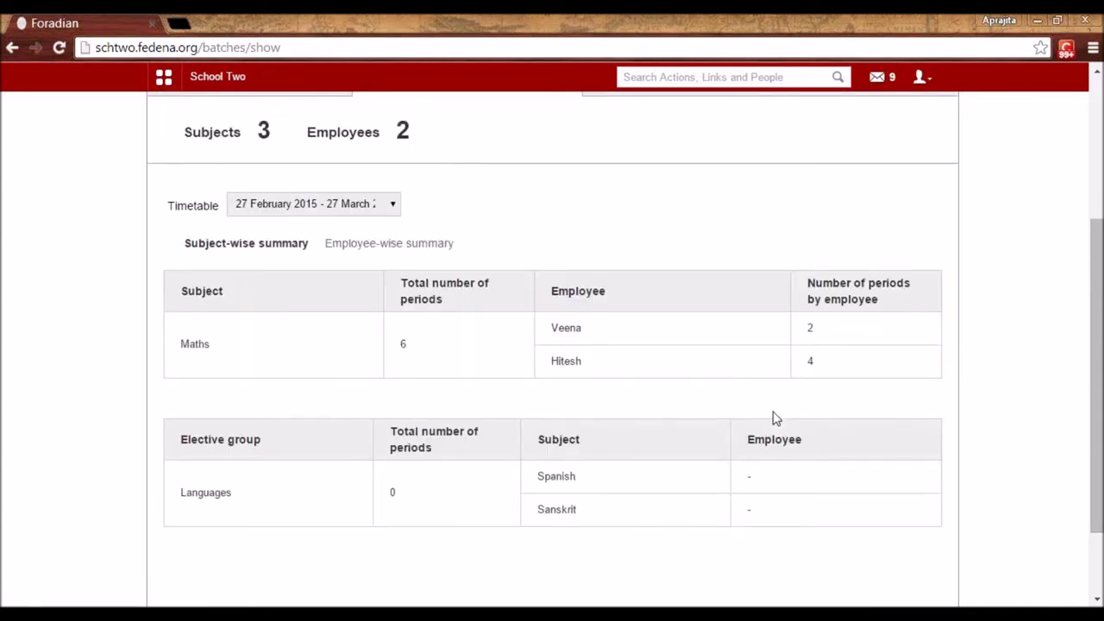
{"action": "scroll", "coordinate": [773, 419], "scroll_direction": "up", "scroll_amount": 4}
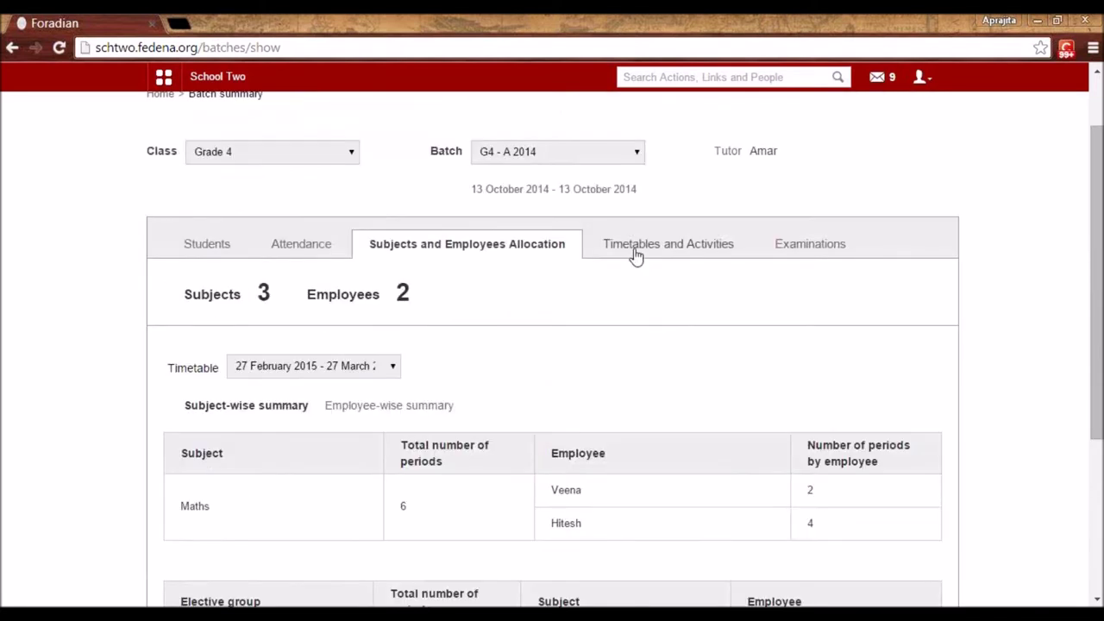
Check the batch's timetable periods and calendar events for today, including the period's subject and employee.
{"action": "left_click", "coordinate": [634, 253]}
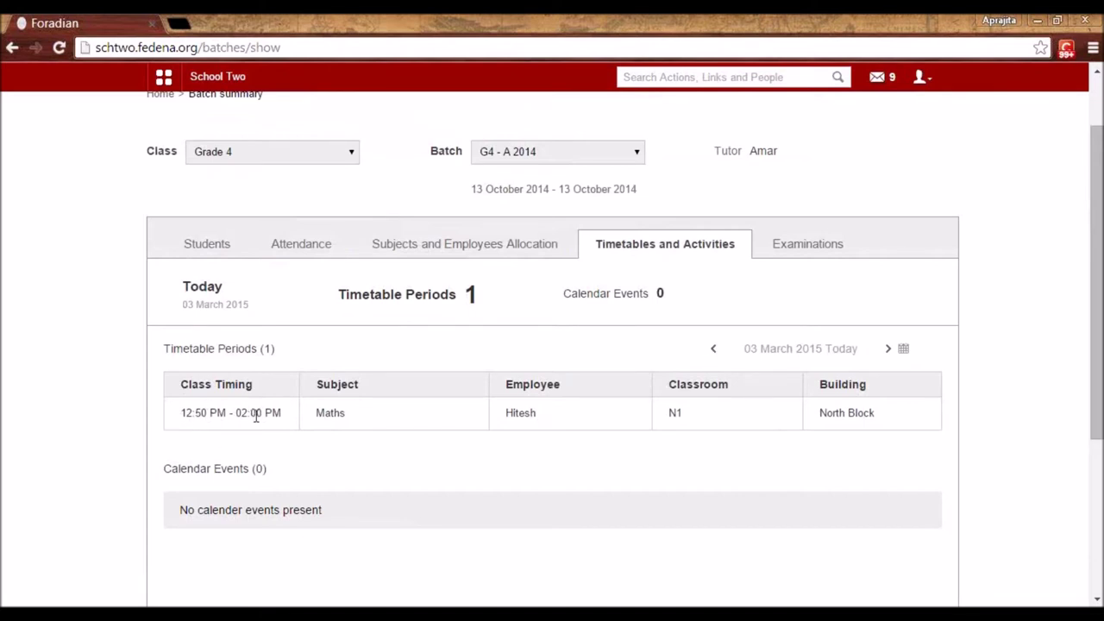
{"action": "double_click", "coordinate": [326, 418]}
{"action": "double_click", "coordinate": [521, 415]}
{"action": "left_click", "coordinate": [566, 422]}
Review the batch's examination groups and their statuses, and check the tutor assigned to the batch.
{"action": "left_click", "coordinate": [801, 248]}
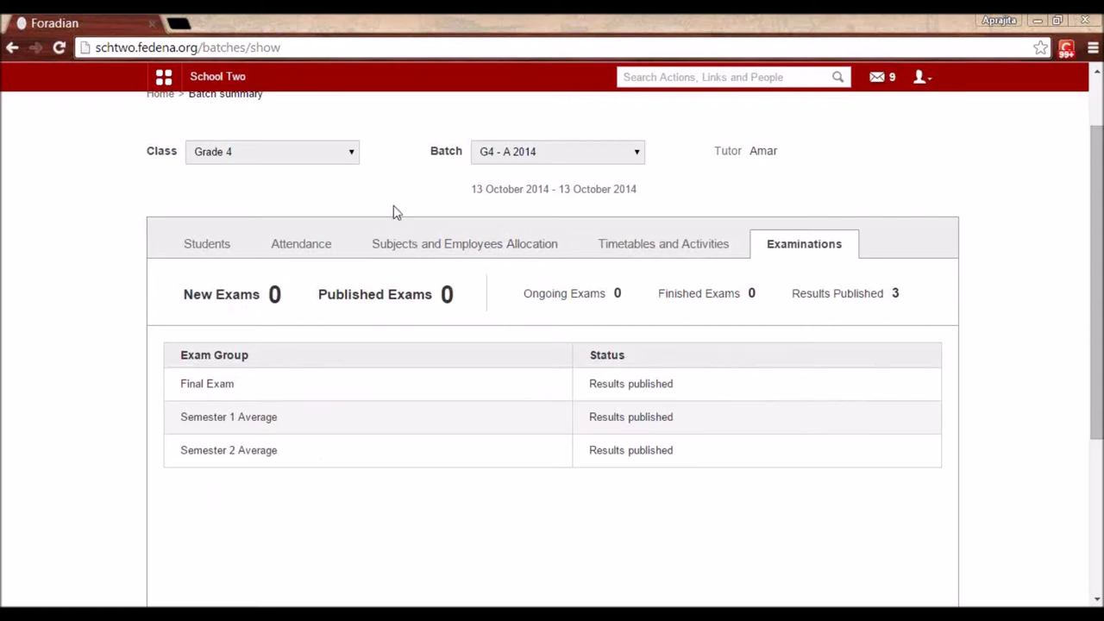
{"action": "scroll", "coordinate": [391, 214], "scroll_direction": "up", "scroll_amount": 1}
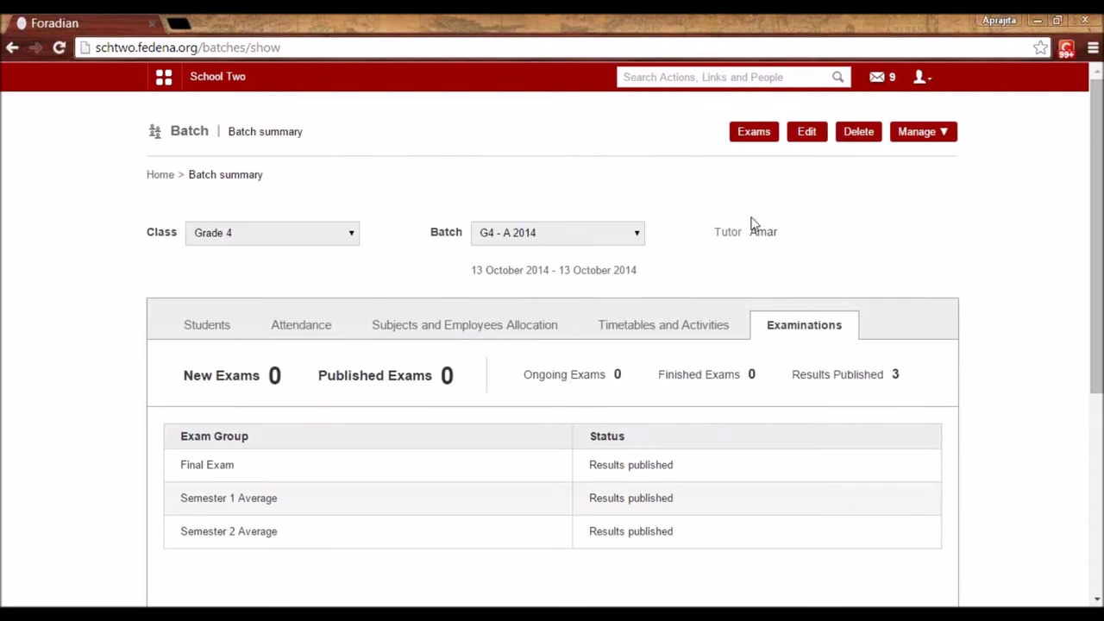
{"action": "left_click_drag", "start_coordinate": [750, 235], "coordinate": [771, 231]}
{"action": "left_click", "coordinate": [788, 236]}
Recheck the batch's student list and tutor, view the first listed student's profile, and return to the batch summary.
{"action": "left_click", "coordinate": [215, 329]}
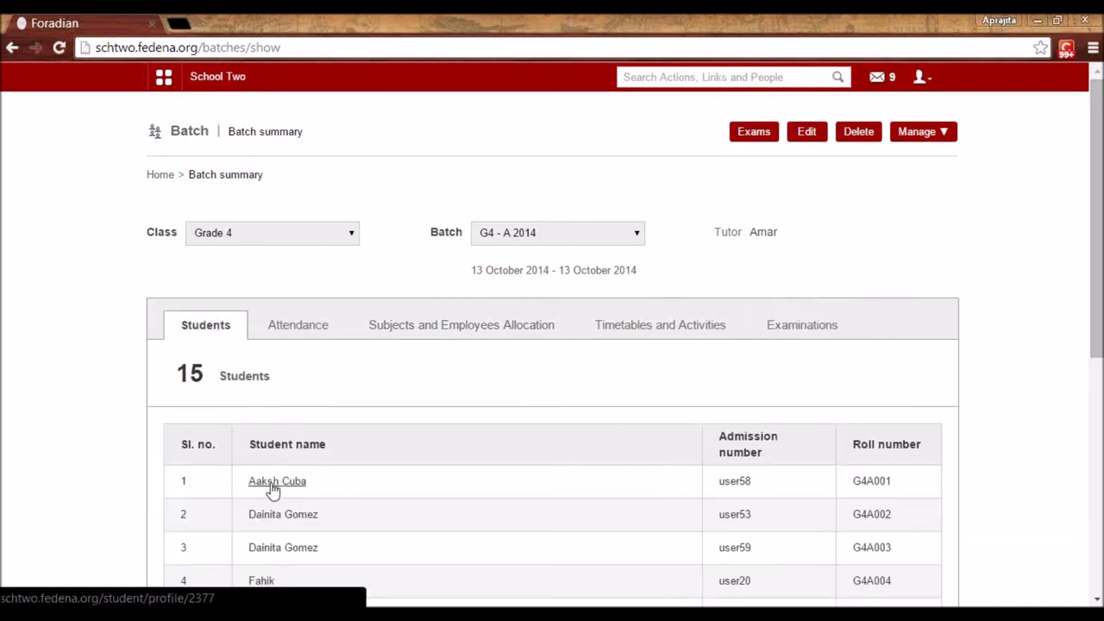
{"action": "left_click_drag", "start_coordinate": [749, 233], "coordinate": [779, 235]}
{"action": "left_click", "coordinate": [782, 238]}
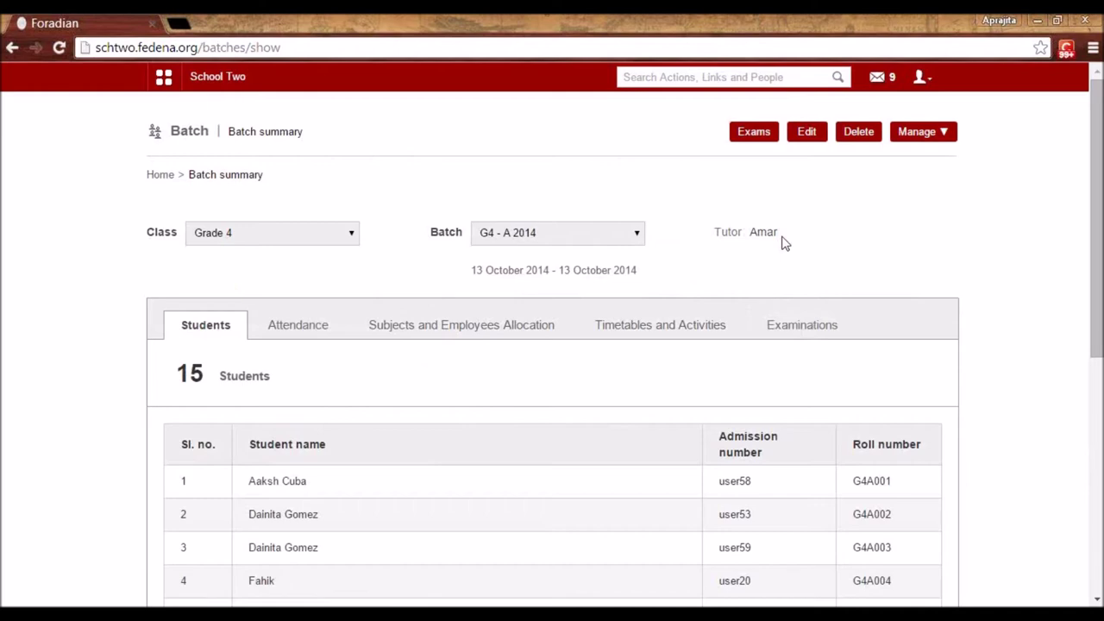
{"action": "scroll", "coordinate": [479, 414], "scroll_direction": "down", "scroll_amount": 4}
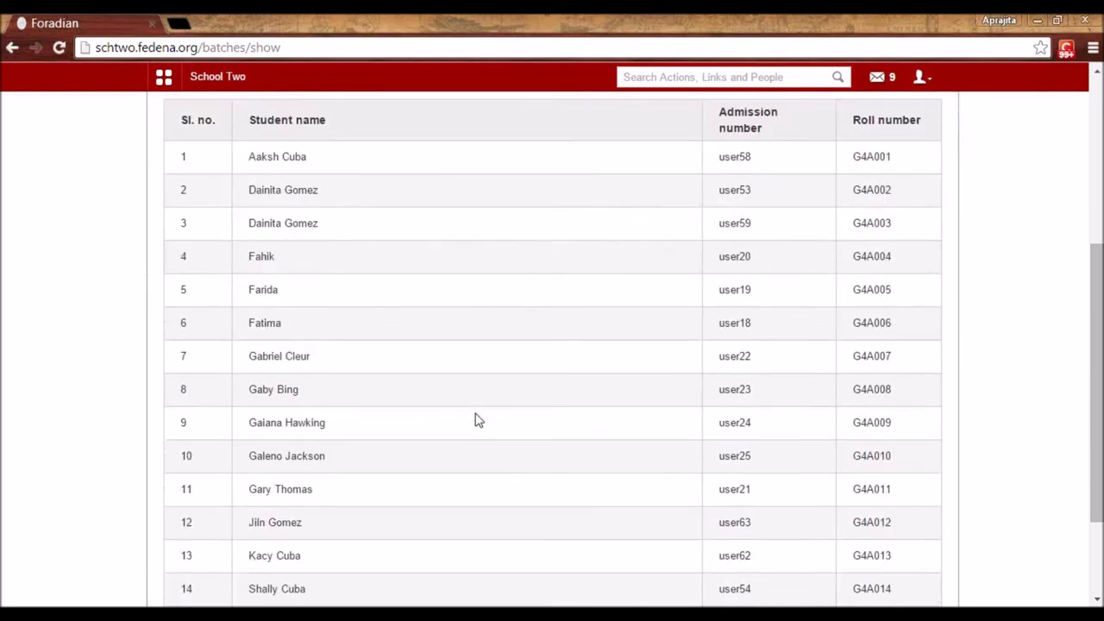
{"action": "scroll", "coordinate": [479, 420], "scroll_direction": "up", "scroll_amount": 3}
{"action": "scroll", "coordinate": [565, 366], "scroll_direction": "up", "scroll_amount": 1}
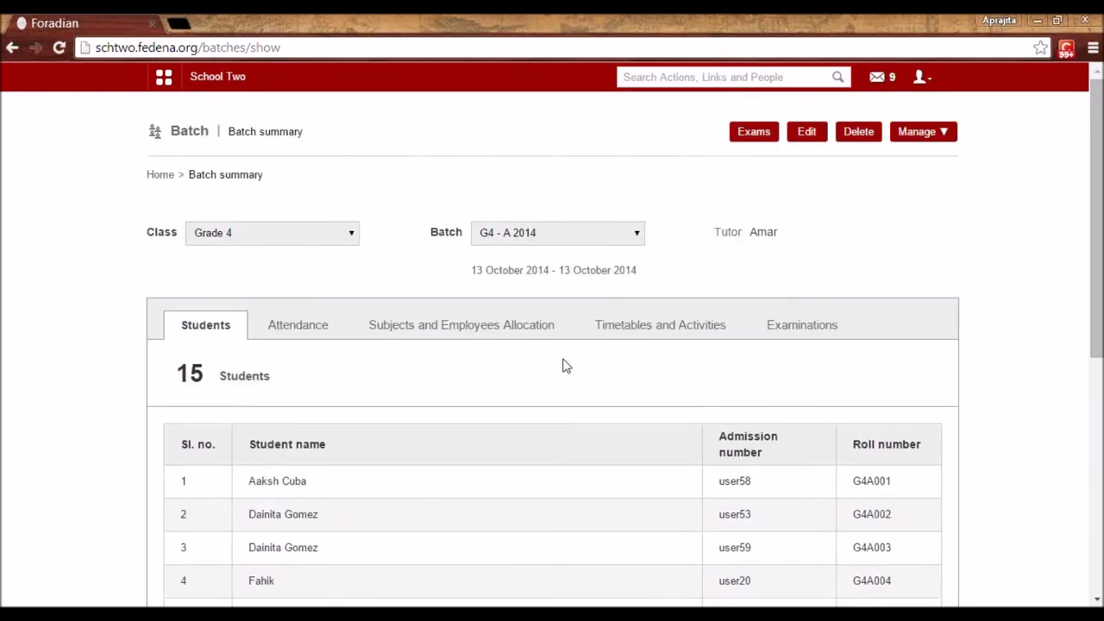
{"action": "left_click", "coordinate": [290, 488]}
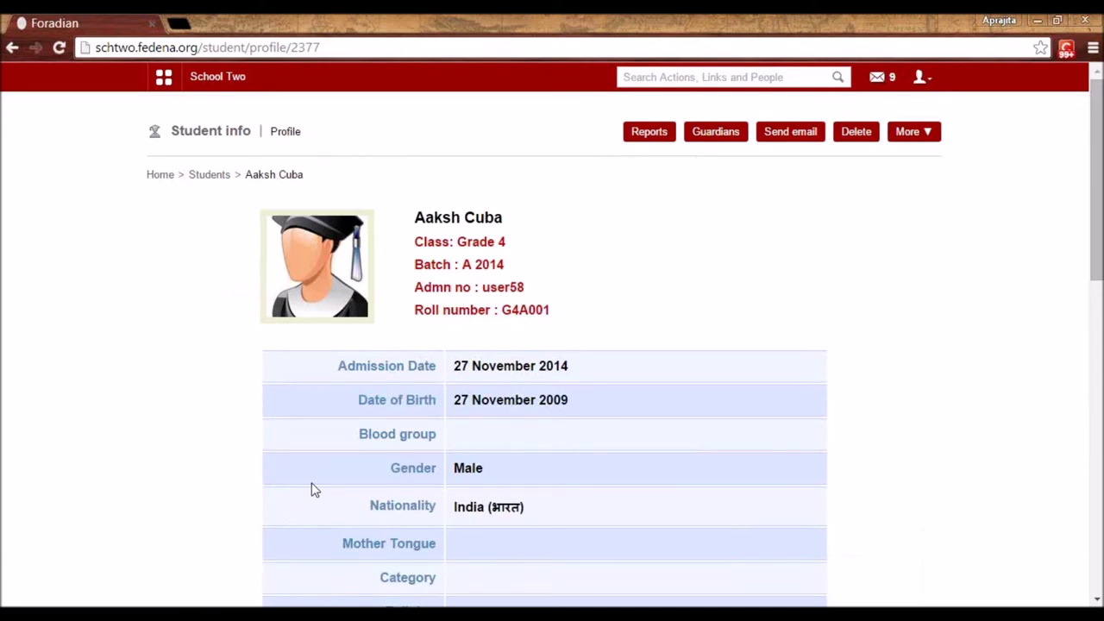
{"action": "key", "text": "alt+Left"}
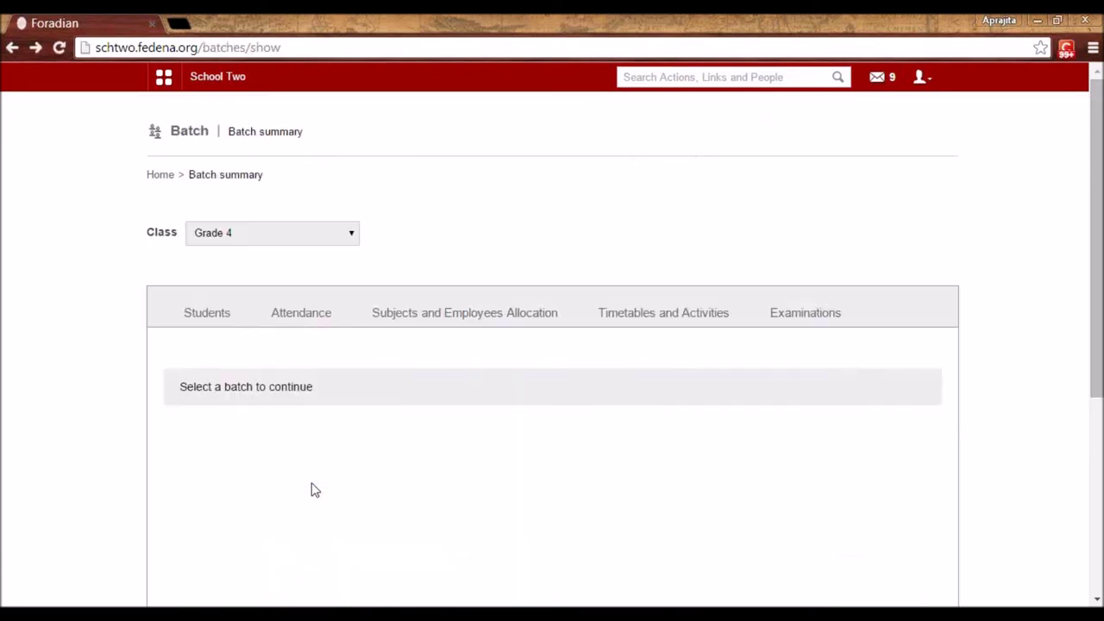
From the configuration's class management, open Grade 2 and its batch G2 - A 2015.
{"action": "left_click", "coordinate": [166, 79]}
{"action": "left_click", "coordinate": [546, 127]}
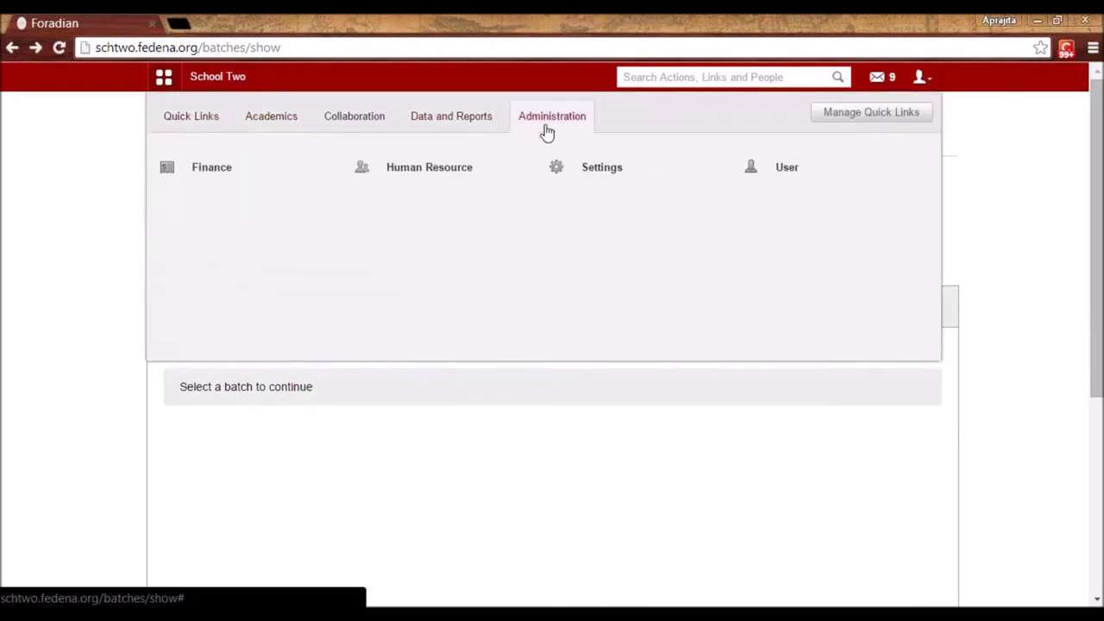
{"action": "left_click", "coordinate": [595, 172]}
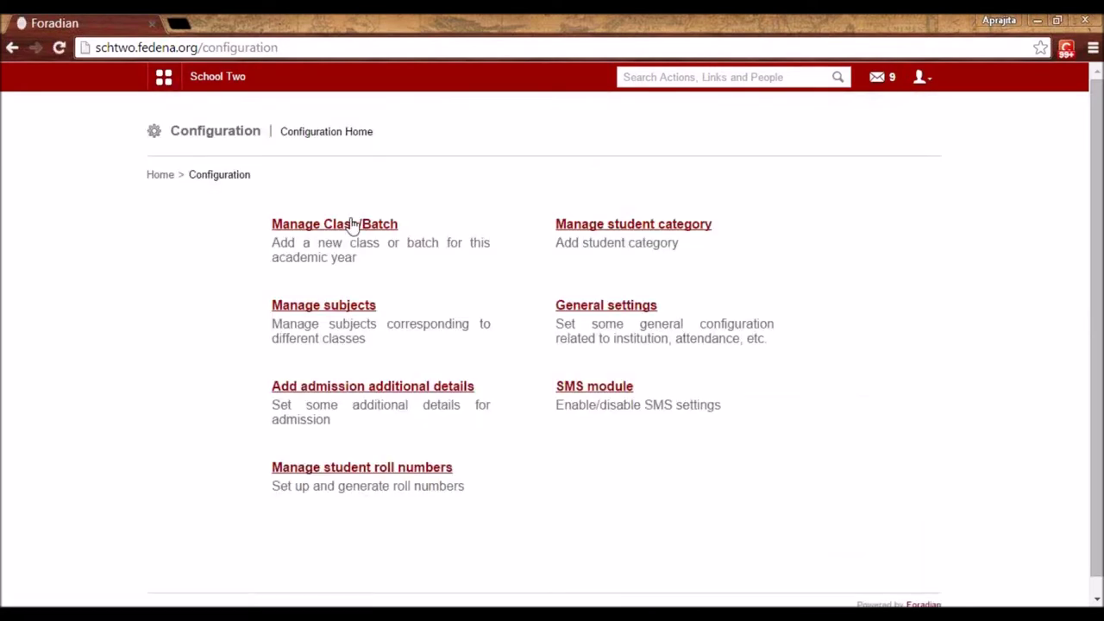
{"action": "left_click", "coordinate": [352, 226]}
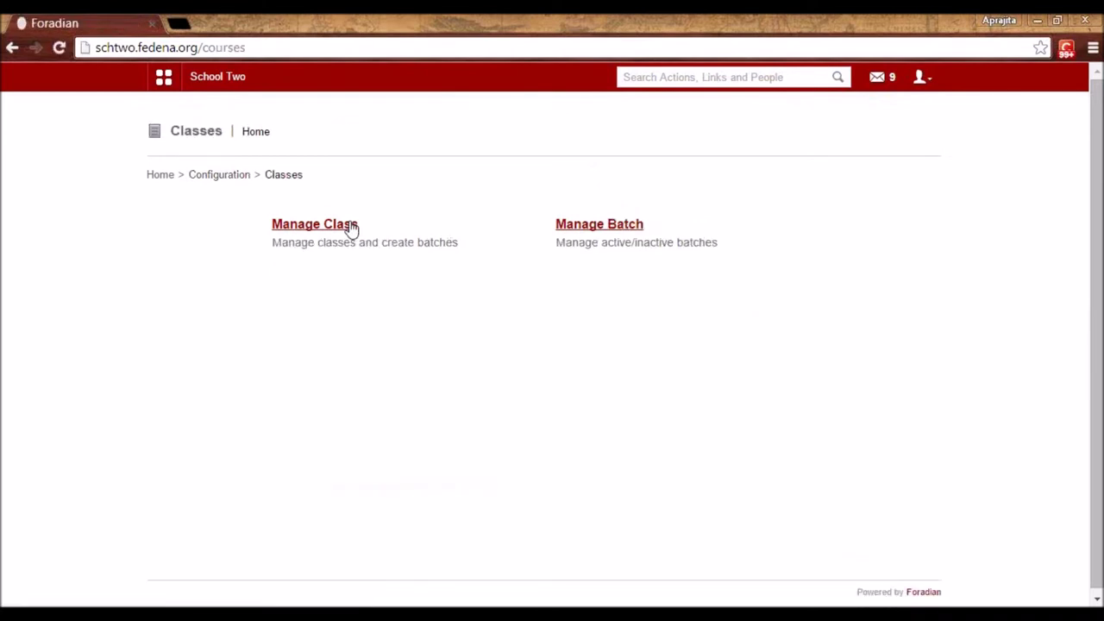
{"action": "left_click", "coordinate": [328, 225]}
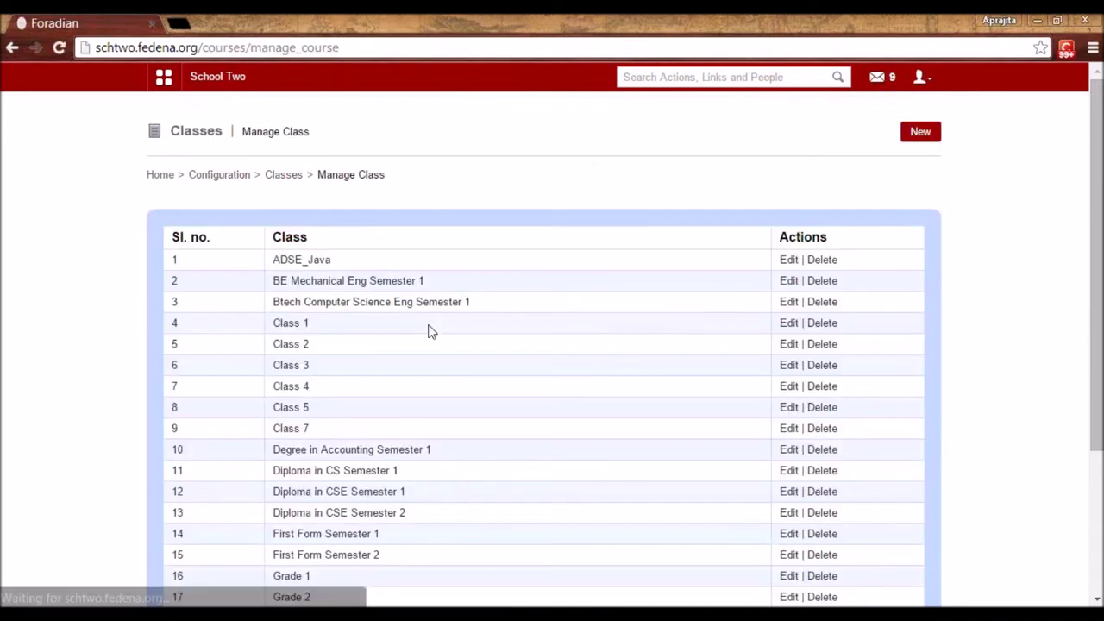
{"action": "scroll", "coordinate": [429, 330], "scroll_direction": "down", "scroll_amount": 2}
{"action": "left_click", "coordinate": [294, 392]}
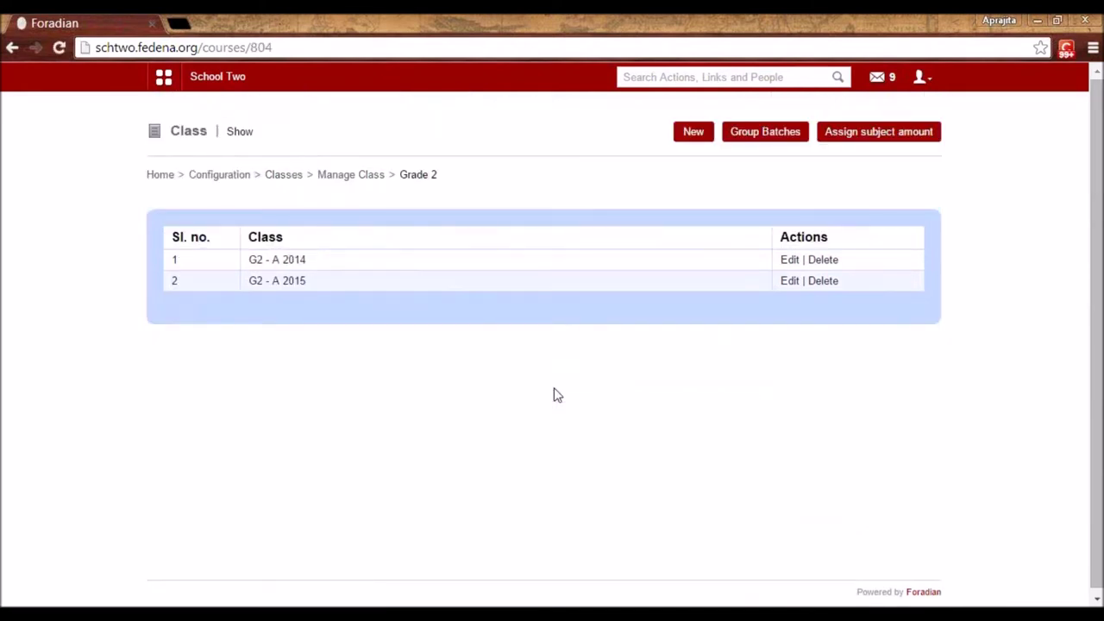
{"action": "left_click", "coordinate": [267, 282]}
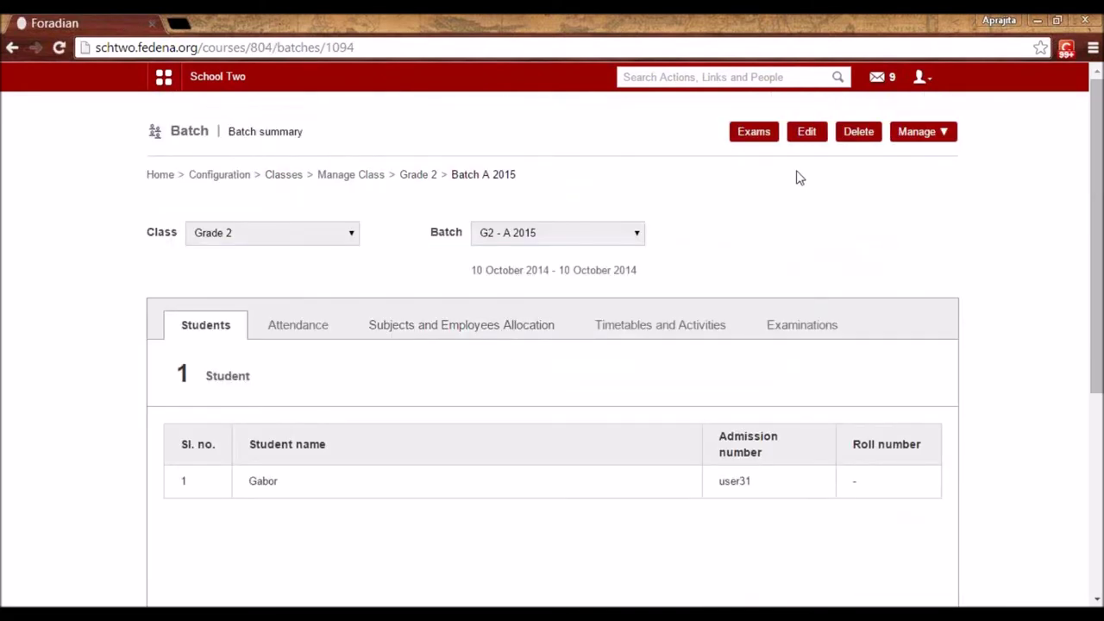
Assign the first listed employee of the English department as tutor of the Grade 2 batch.
{"action": "left_click", "coordinate": [933, 136]}
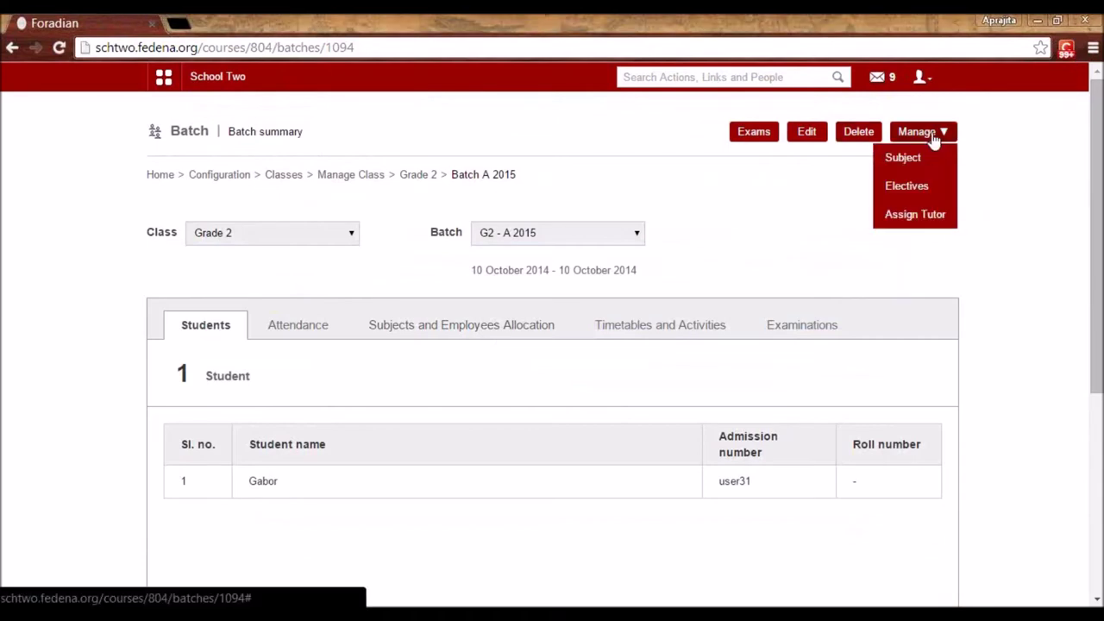
{"action": "left_click", "coordinate": [917, 221]}
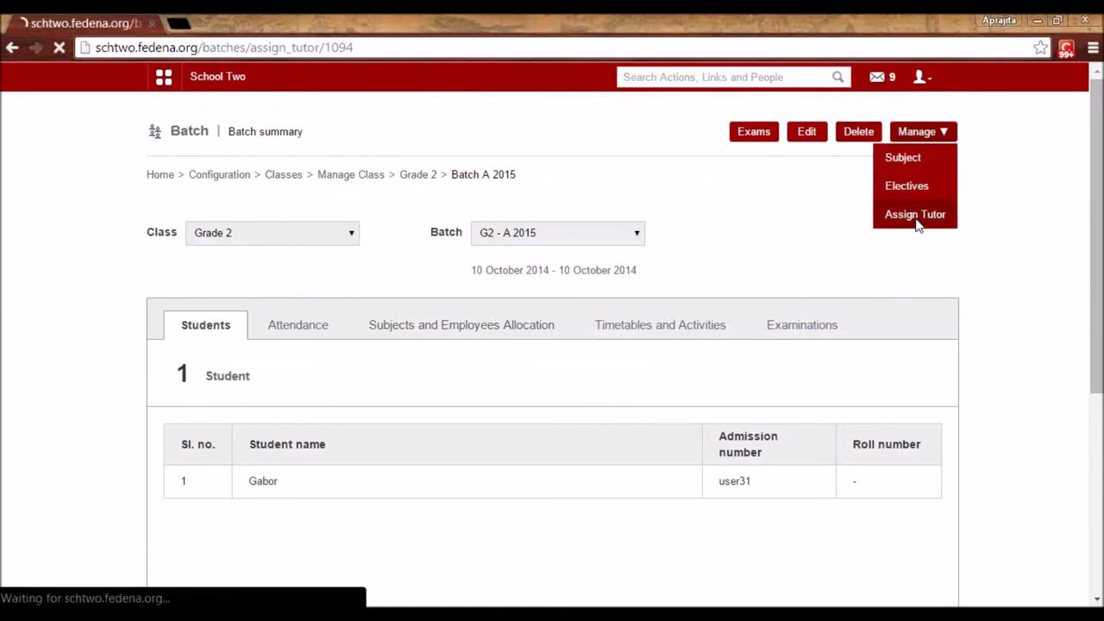
{"action": "left_click", "coordinate": [447, 241]}
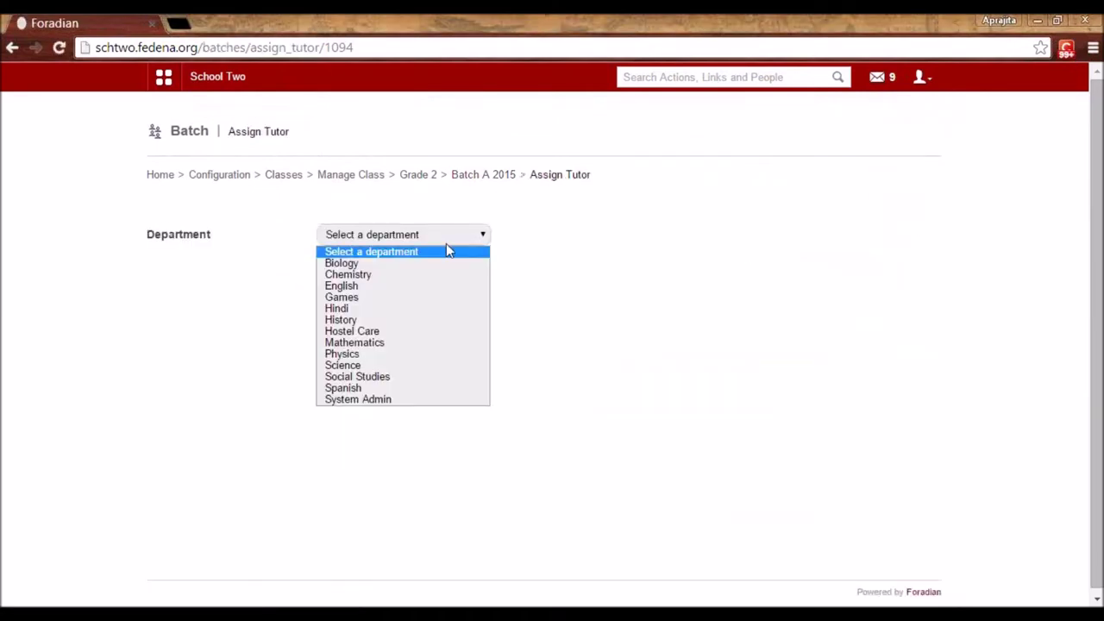
{"action": "left_click", "coordinate": [433, 285]}
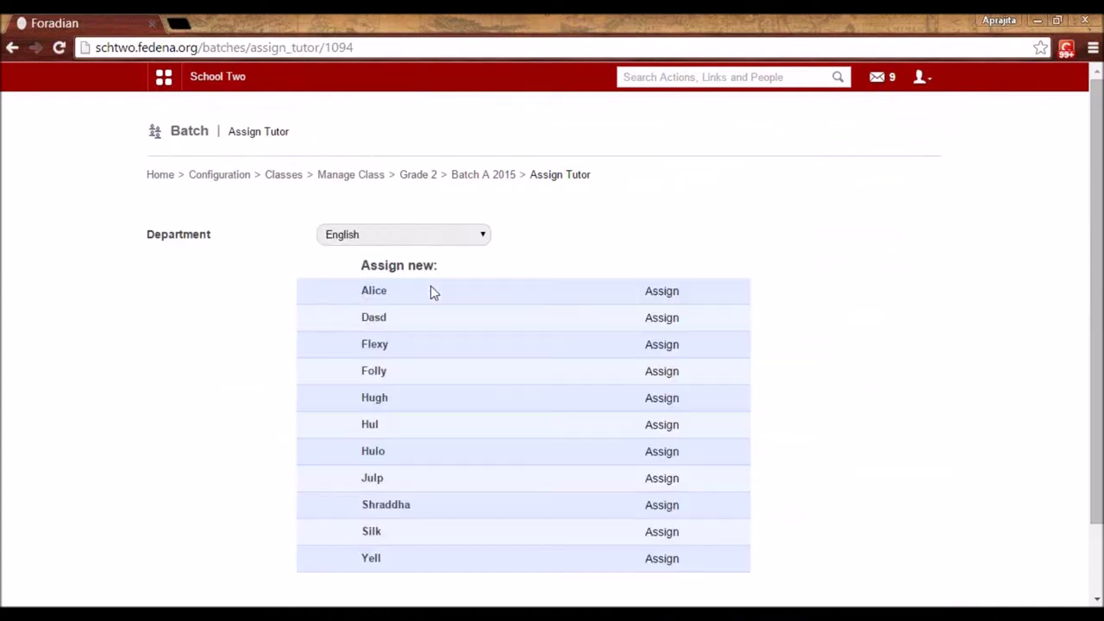
{"action": "left_click", "coordinate": [661, 292]}
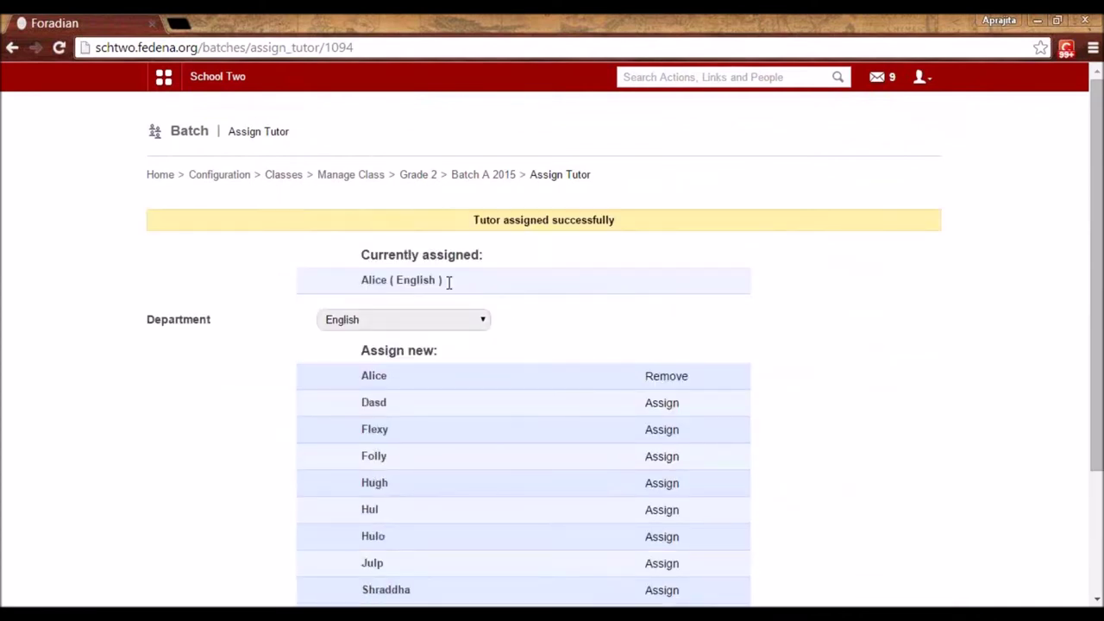
{"action": "double_click", "coordinate": [374, 280]}
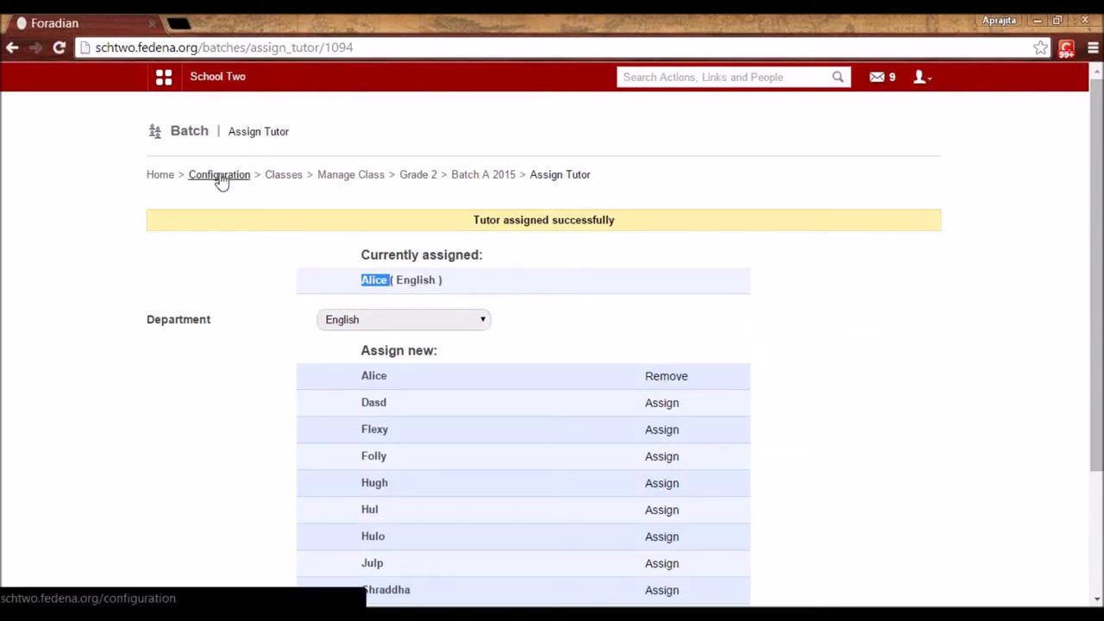
Go to batch management in the configuration settings and display the batches of Class 2.
{"action": "left_click", "coordinate": [162, 78]}
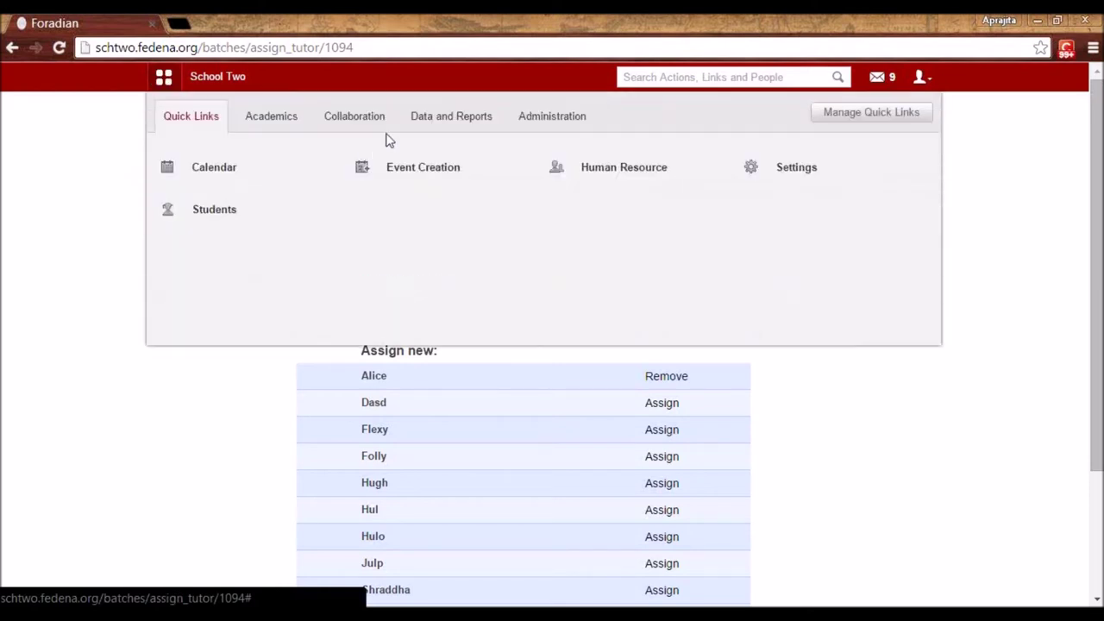
{"action": "left_click", "coordinate": [530, 121]}
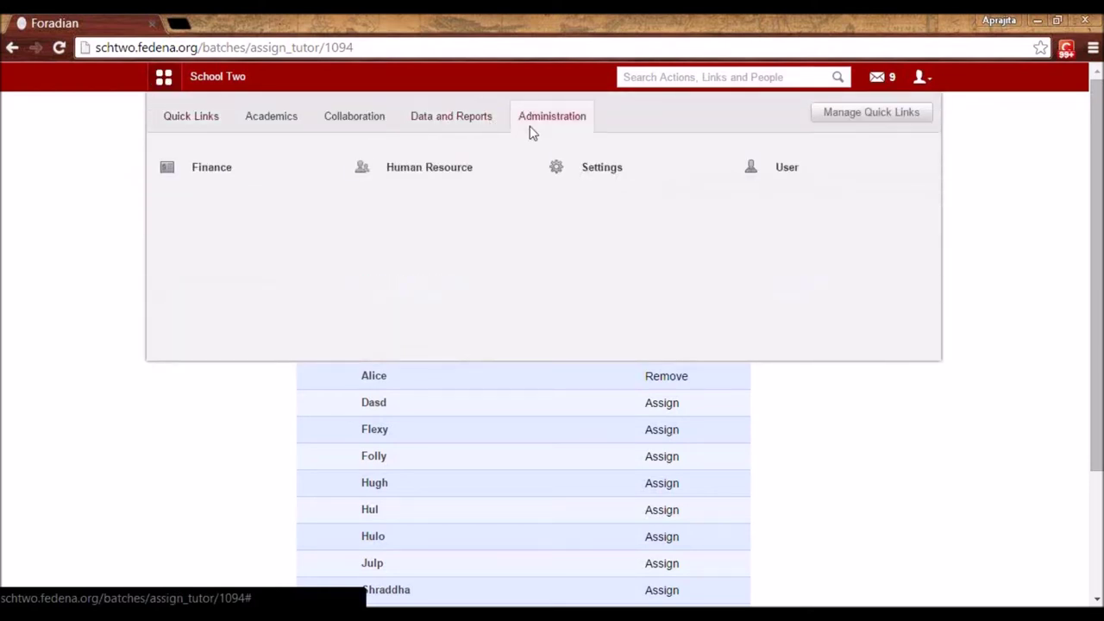
{"action": "left_click", "coordinate": [601, 185]}
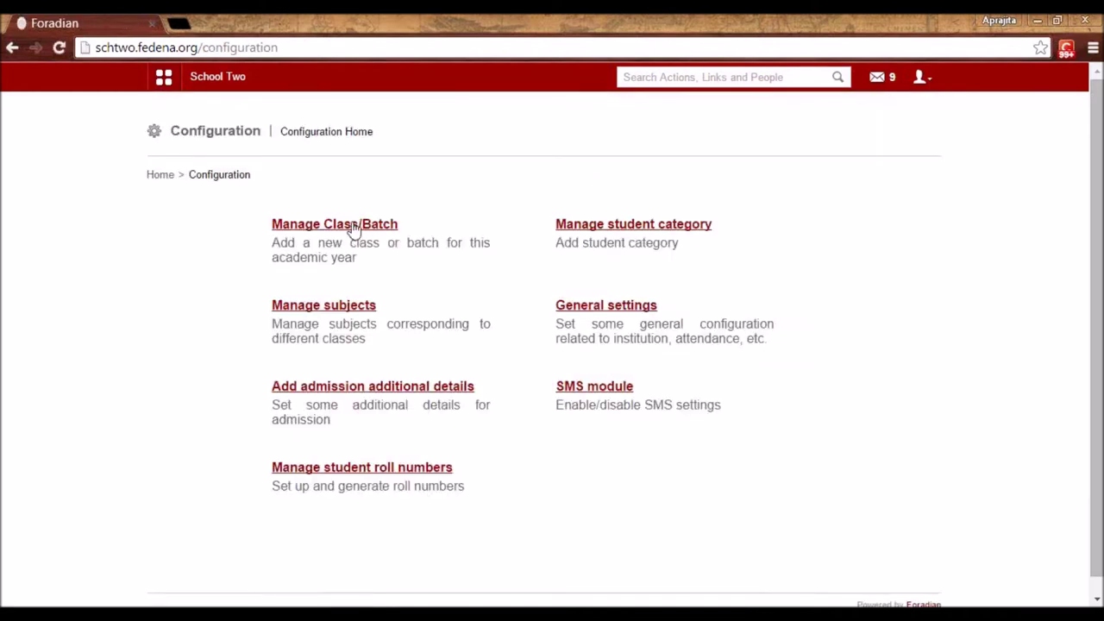
{"action": "left_click", "coordinate": [355, 226]}
{"action": "left_click", "coordinate": [567, 227]}
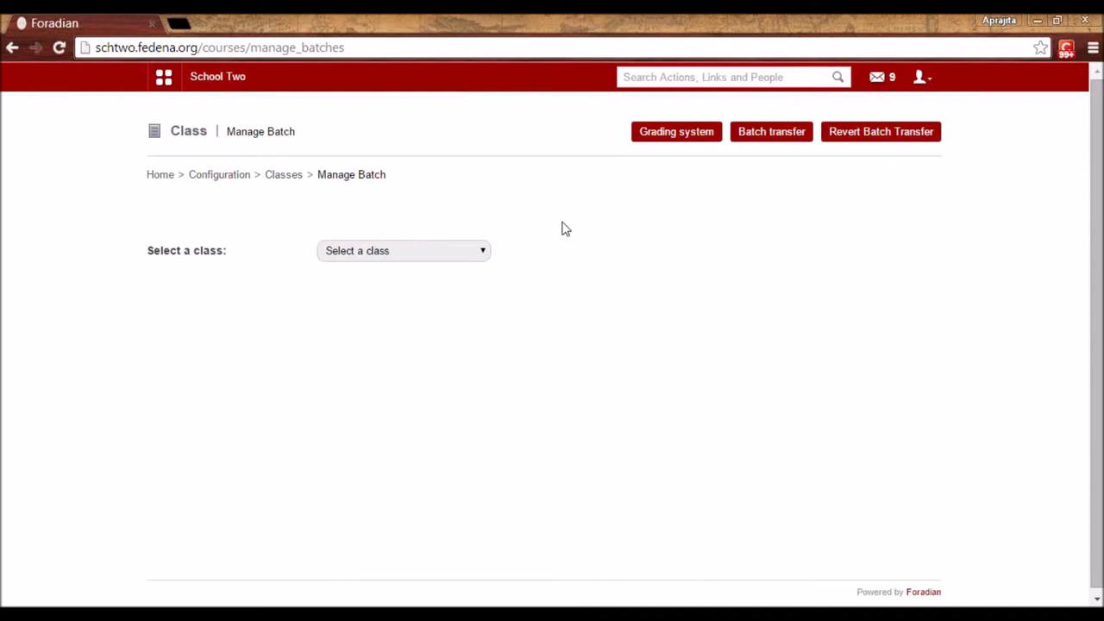
{"action": "left_click", "coordinate": [424, 259]}
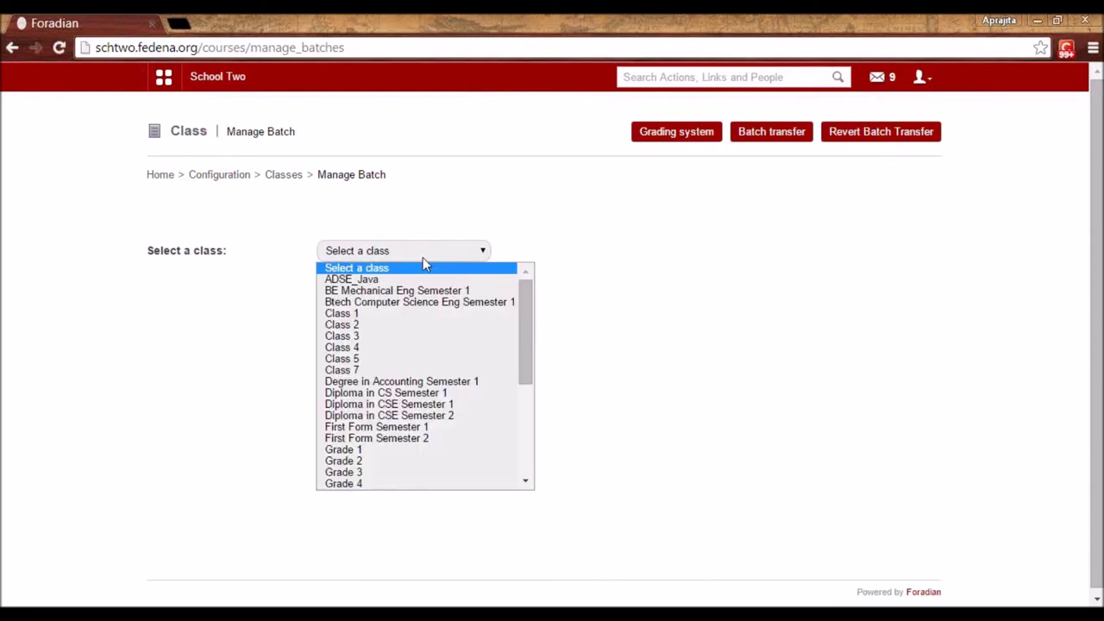
{"action": "left_click", "coordinate": [382, 325]}
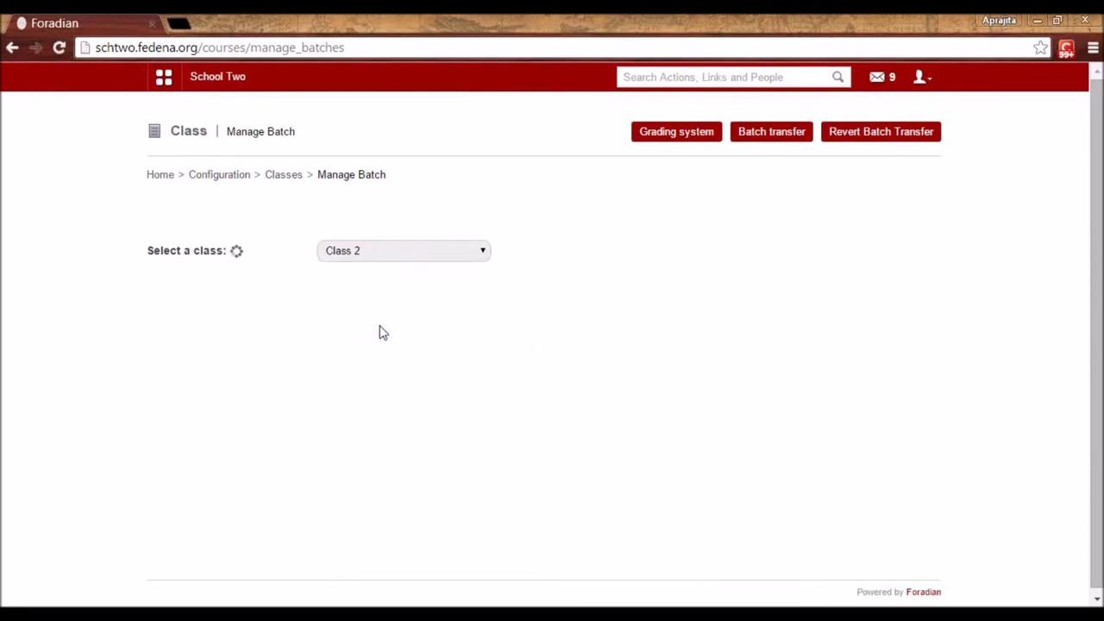
{"action": "scroll", "coordinate": [371, 354], "scroll_direction": "down", "scroll_amount": 1}
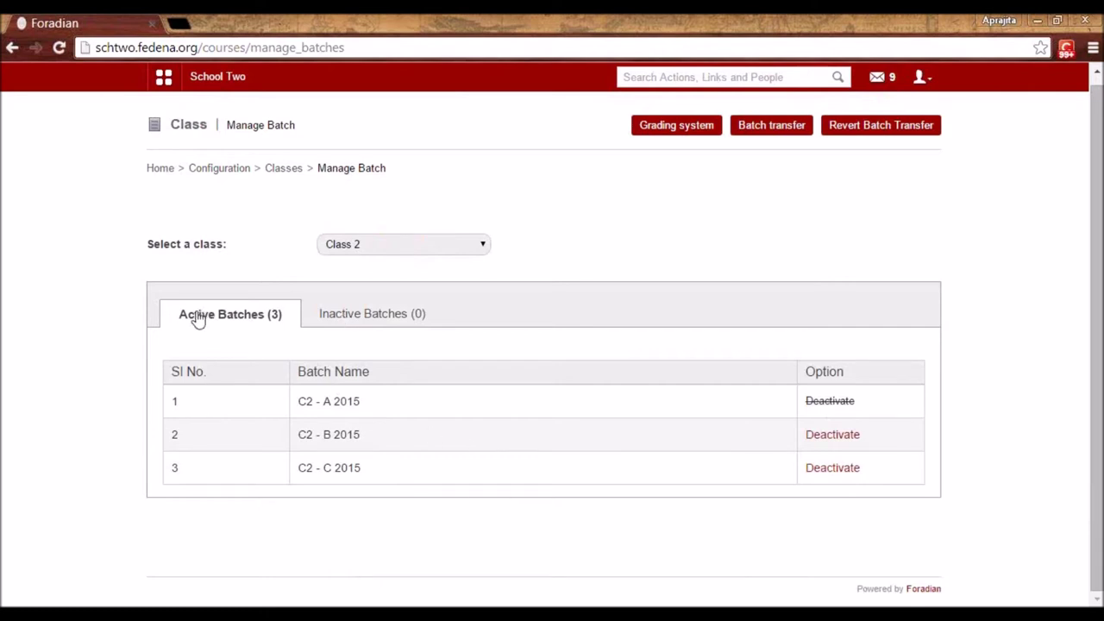
Deactivate batch C2 - B 2015 and view the class's inactive batches.
{"action": "left_click", "coordinate": [354, 435]}
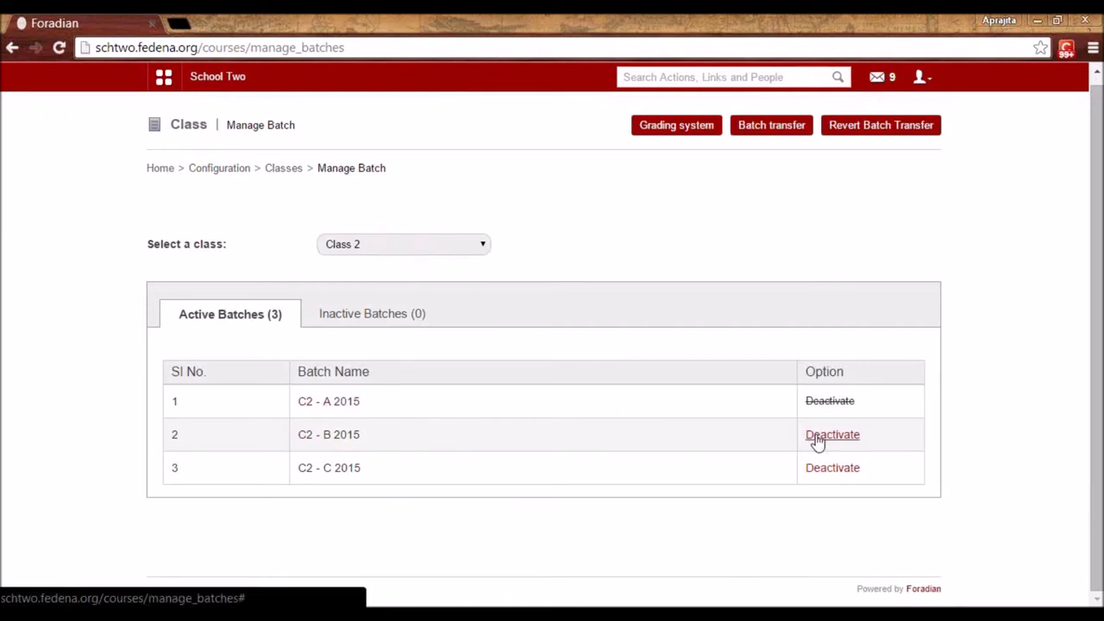
{"action": "left_click", "coordinate": [335, 438]}
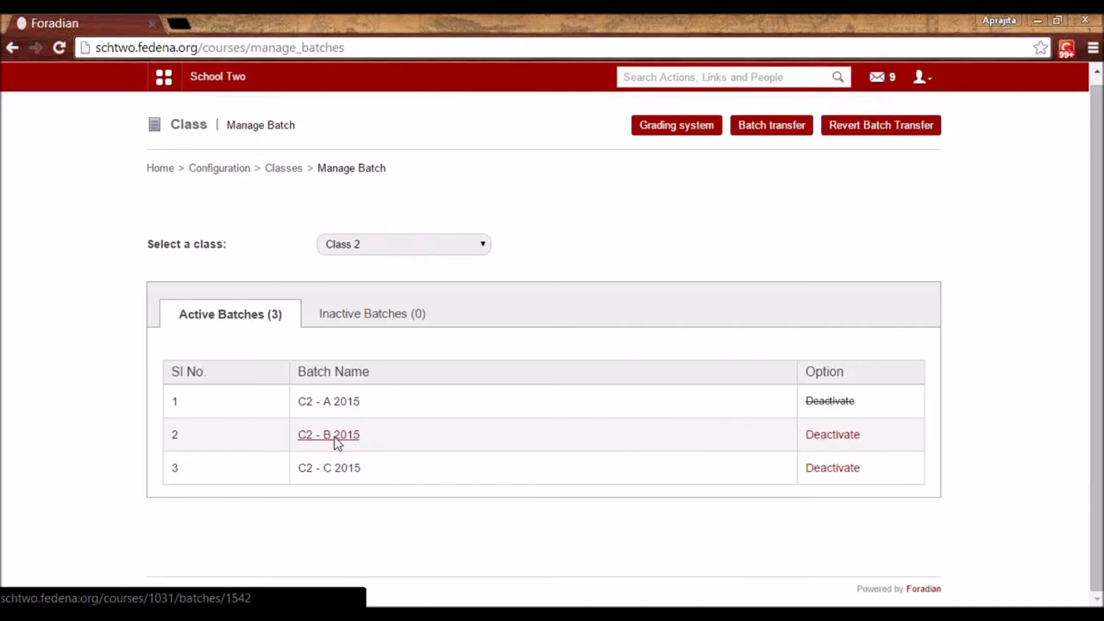
{"action": "left_click", "coordinate": [823, 437]}
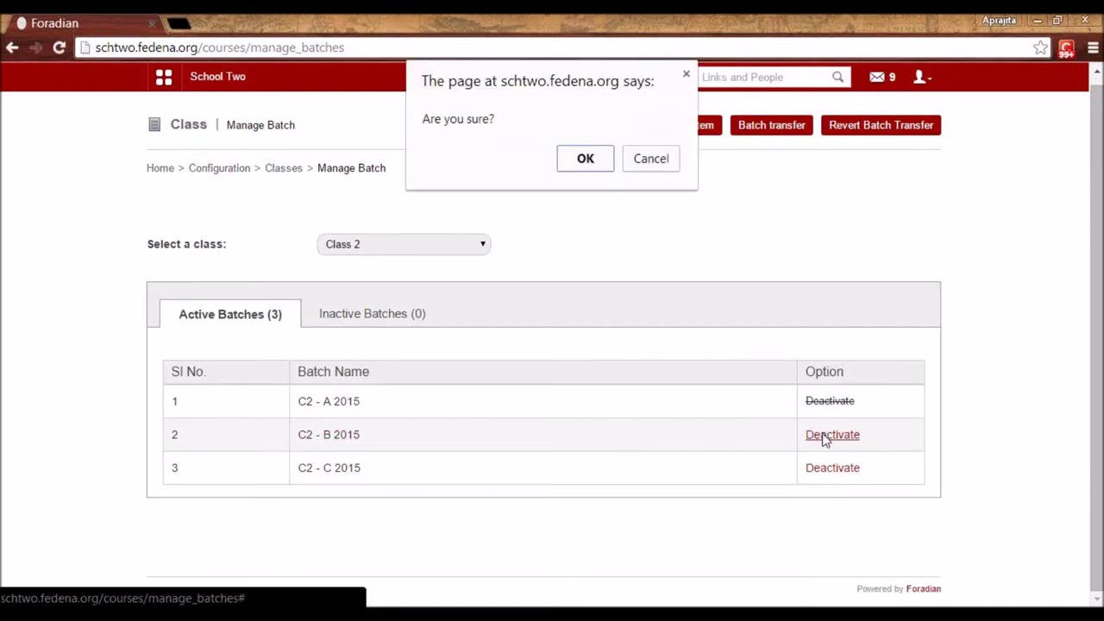
{"action": "left_click", "coordinate": [586, 171]}
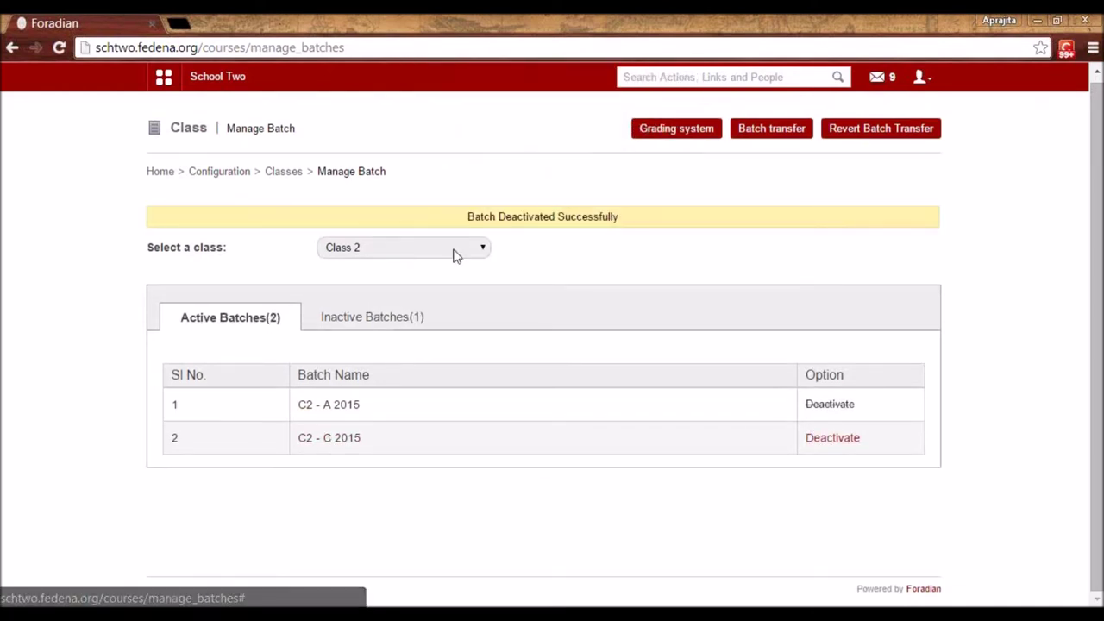
{"action": "left_click", "coordinate": [367, 320]}
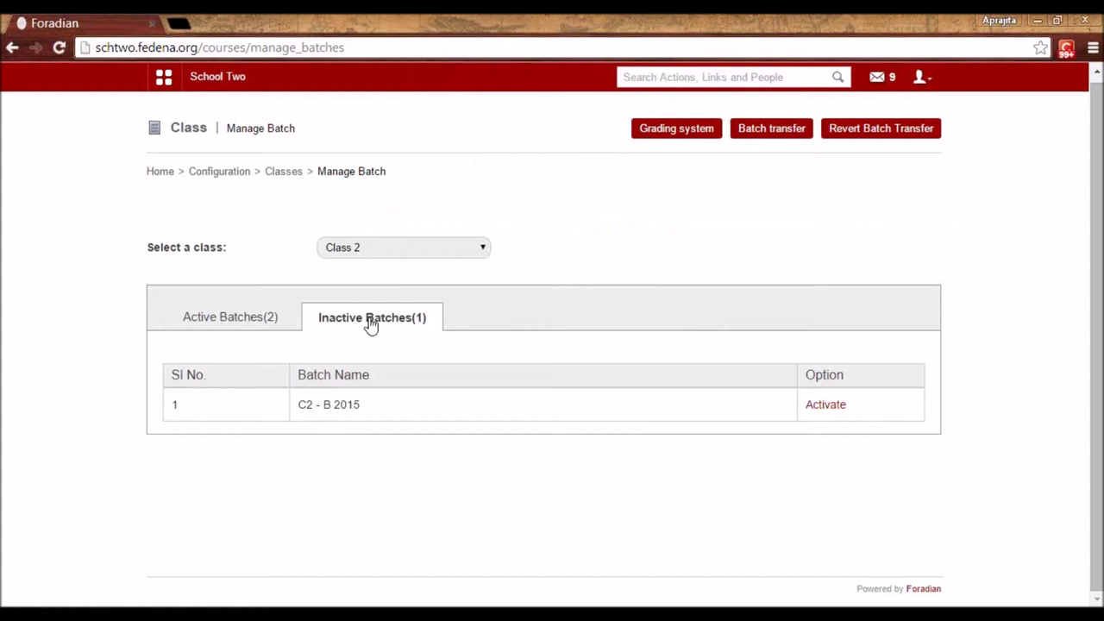
Start a new fee discount in the Finance module's fee creation and set its discount type to Student.
{"action": "left_click", "coordinate": [165, 79]}
{"action": "left_click", "coordinate": [547, 113]}
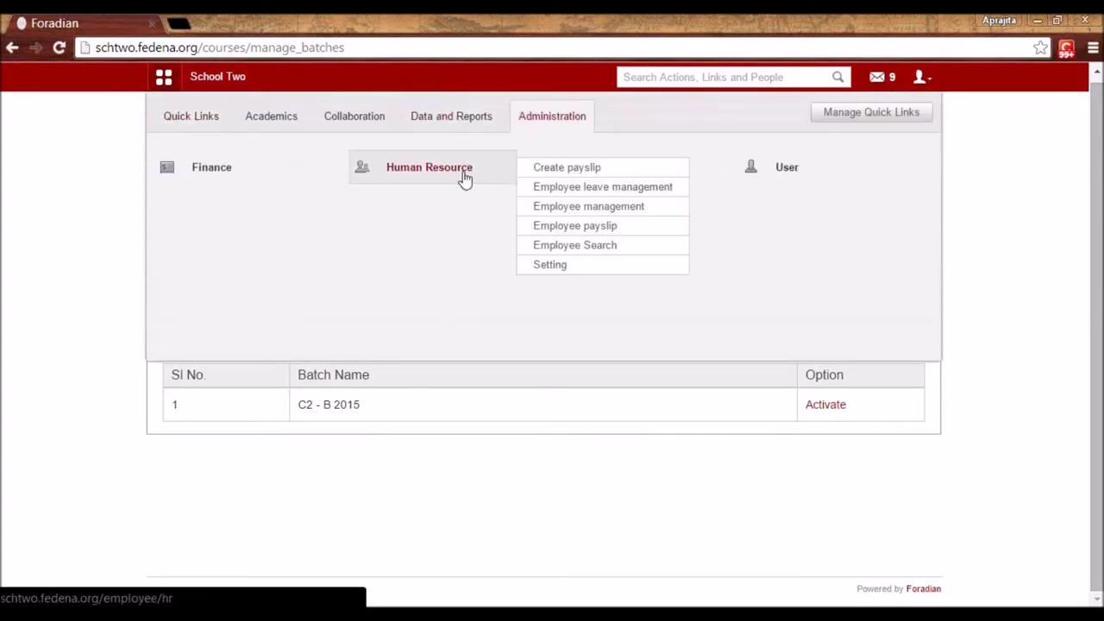
{"action": "left_click", "coordinate": [236, 181]}
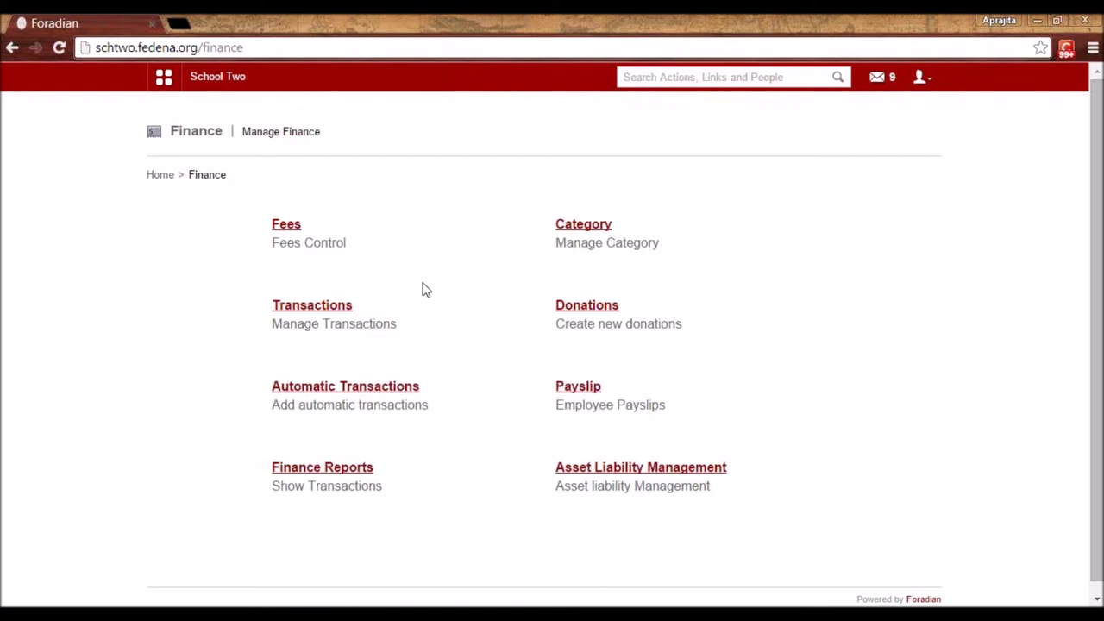
{"action": "left_click", "coordinate": [288, 225]}
{"action": "left_click", "coordinate": [382, 267]}
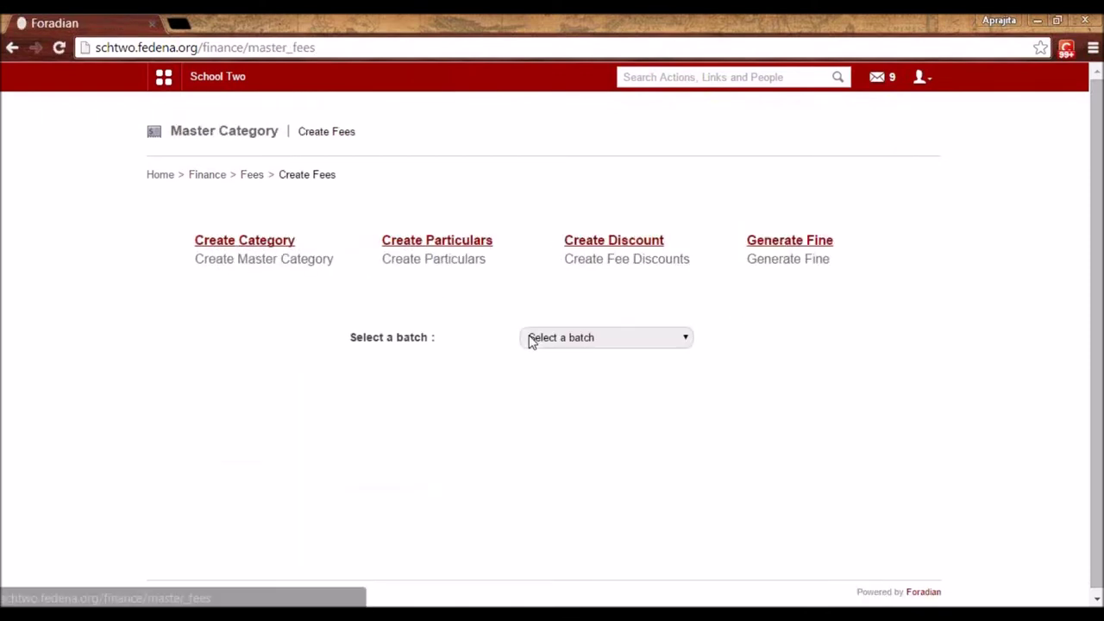
{"action": "left_click", "coordinate": [595, 242]}
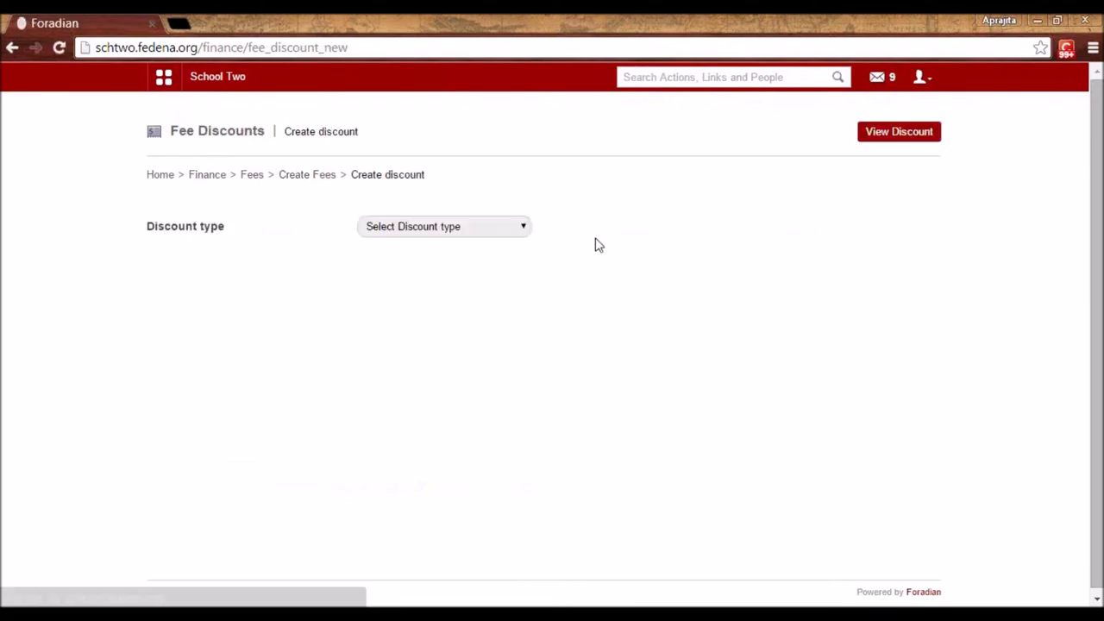
{"action": "left_click", "coordinate": [462, 226]}
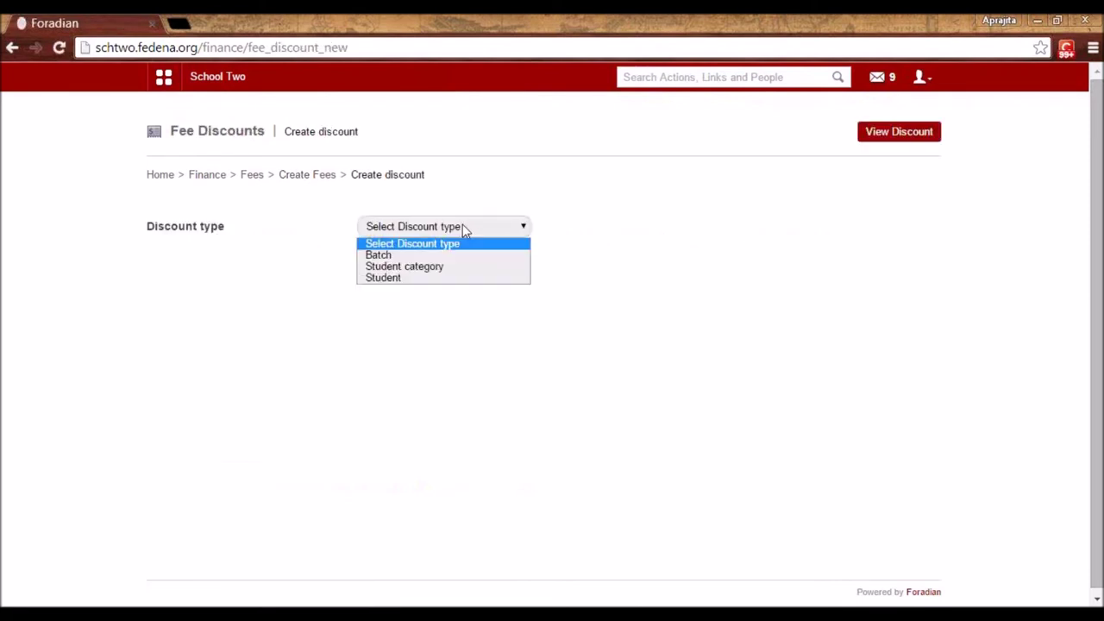
{"action": "left_click", "coordinate": [436, 277]}
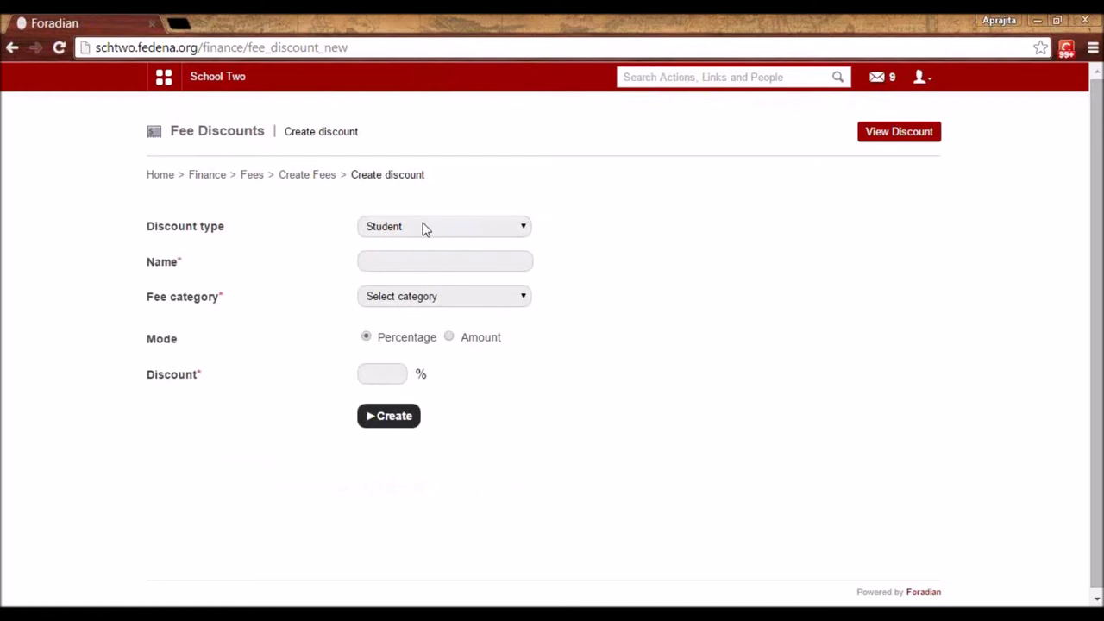
Set the fee category to Fees For C2 A B 2015 and apply the discount to the particular Tuition Fee (C2 - A 2015).
{"action": "left_click", "coordinate": [430, 296]}
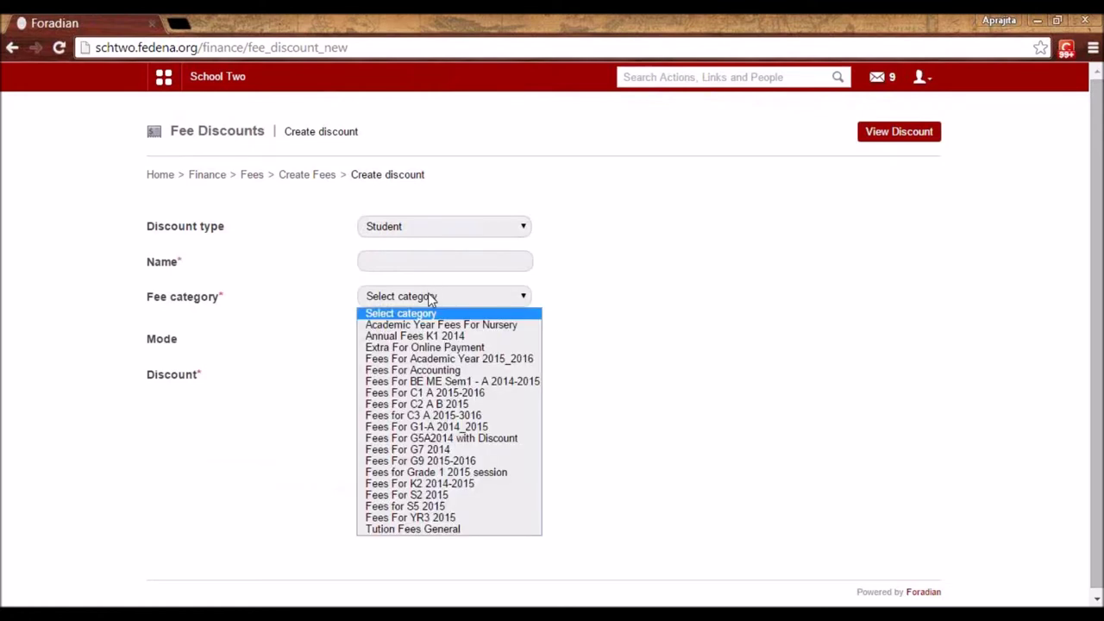
{"action": "left_click", "coordinate": [470, 403]}
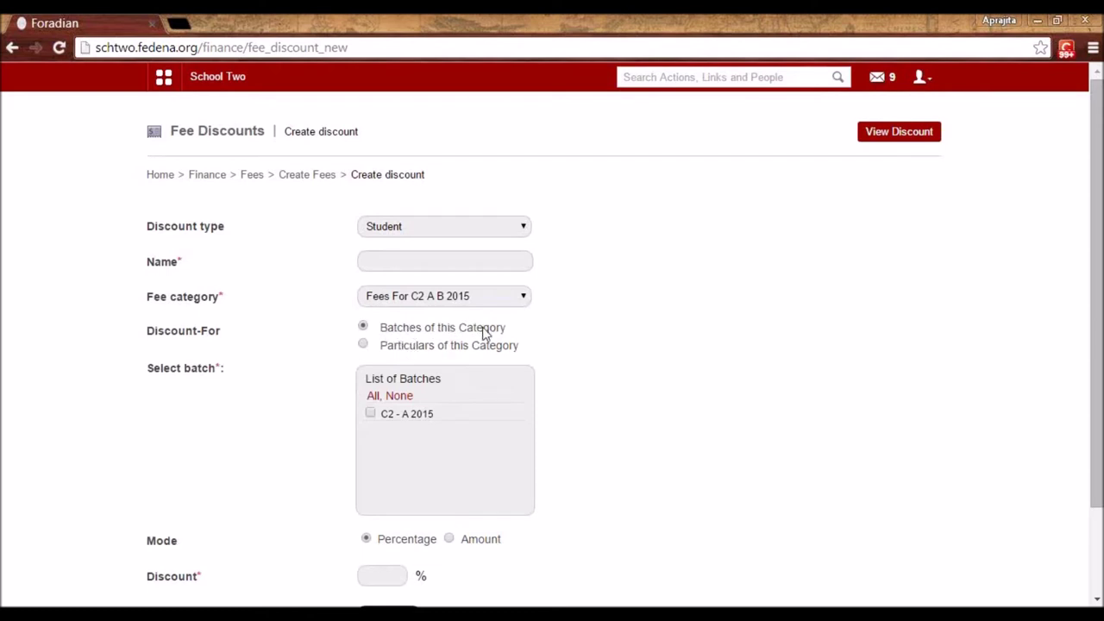
{"action": "left_click", "coordinate": [371, 414]}
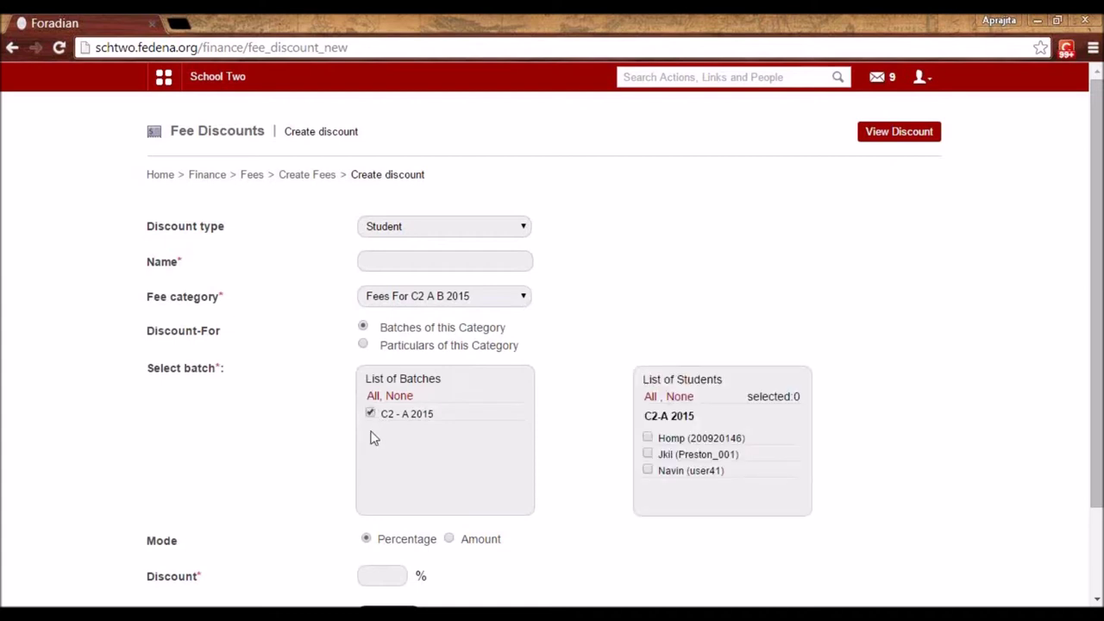
{"action": "left_click", "coordinate": [363, 346]}
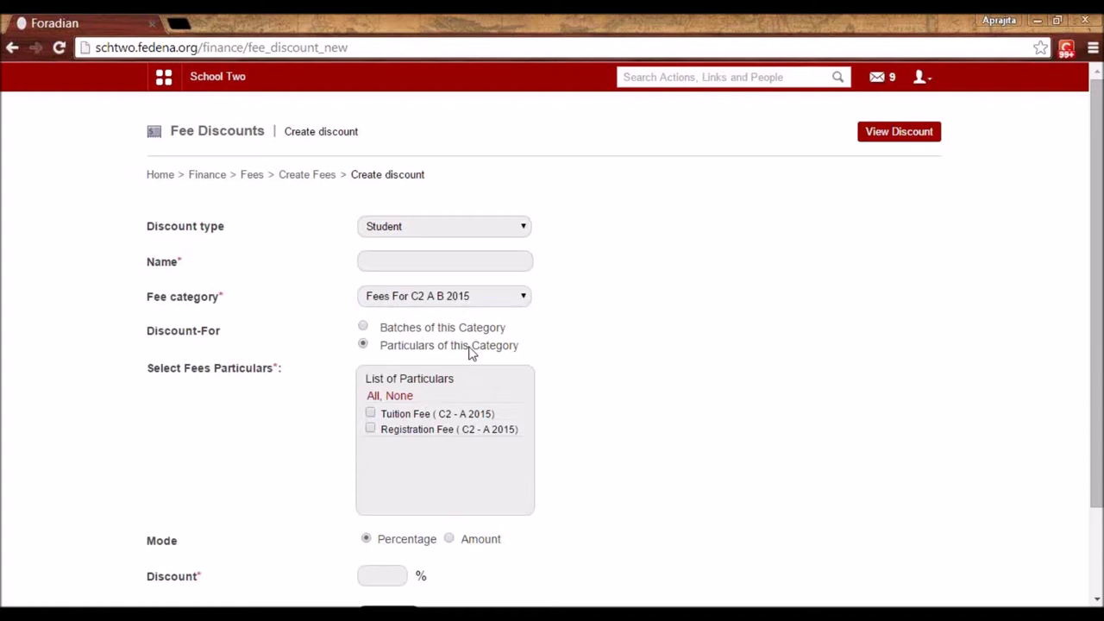
{"action": "left_click", "coordinate": [370, 413]}
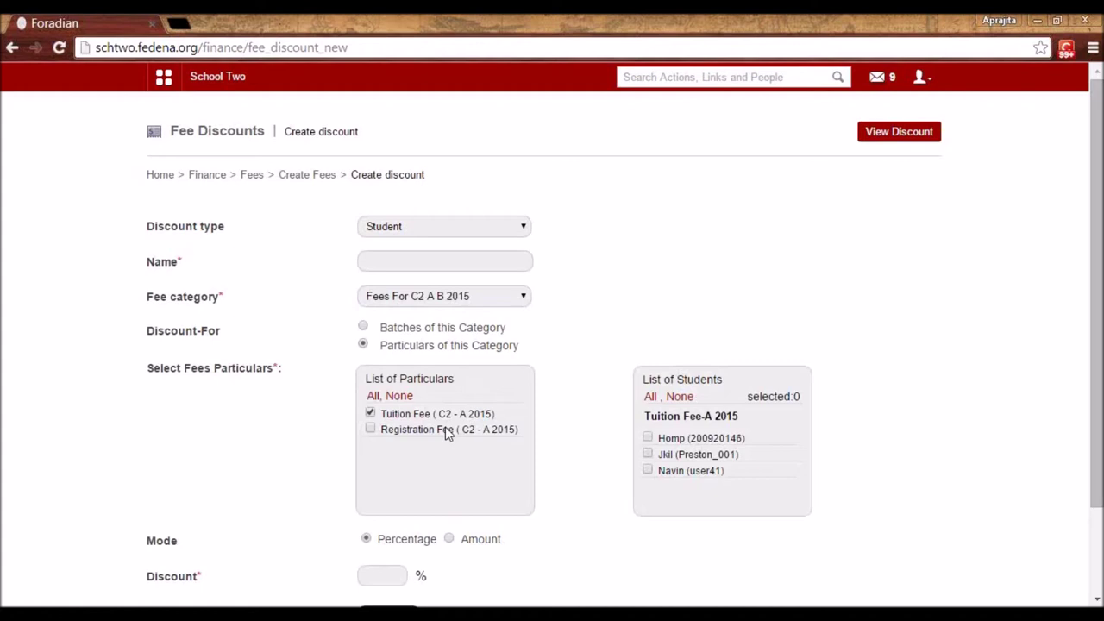
Select the last listed student for the discount and set it as an amount of Rs. 40.
{"action": "left_click", "coordinate": [647, 471]}
{"action": "left_click", "coordinate": [450, 538]}
{"action": "left_click", "coordinate": [395, 573]}
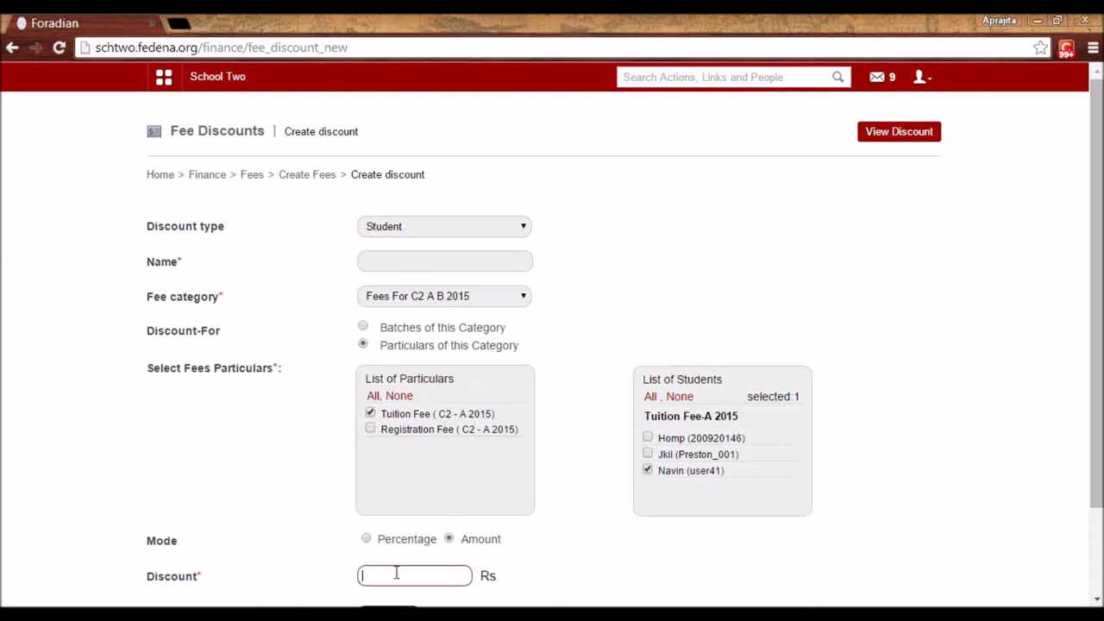
{"action": "type", "text": "40"}
{"action": "scroll", "coordinate": [441, 302], "scroll_direction": "down", "scroll_amount": 2}
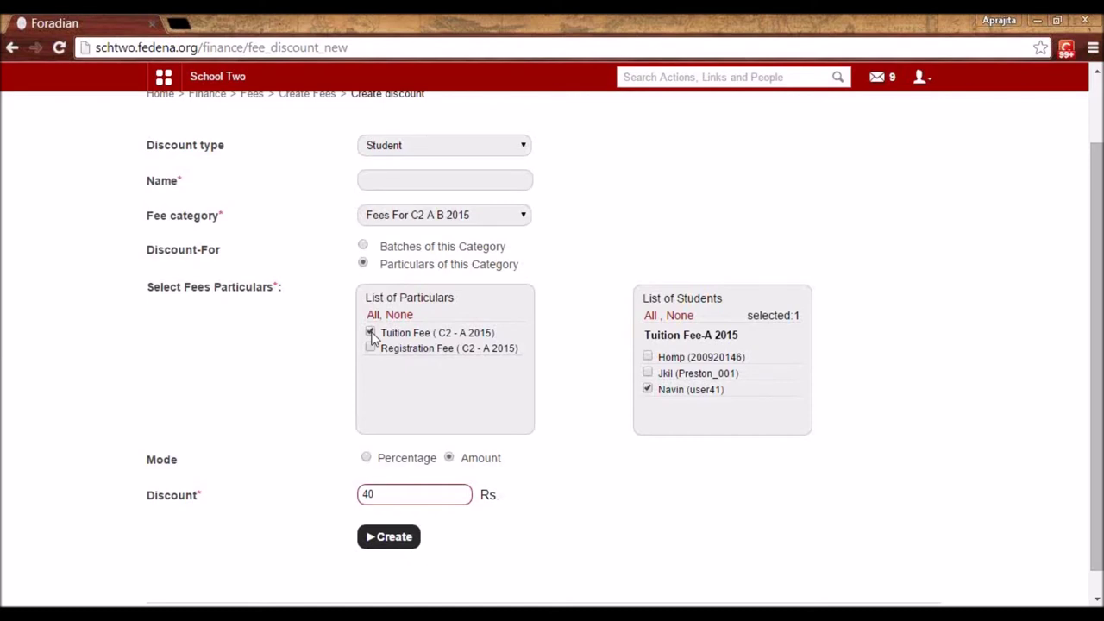
Keep the discount type as Student and name the discount "Discount for" followed by the selected student's name.
{"action": "left_click", "coordinate": [451, 147]}
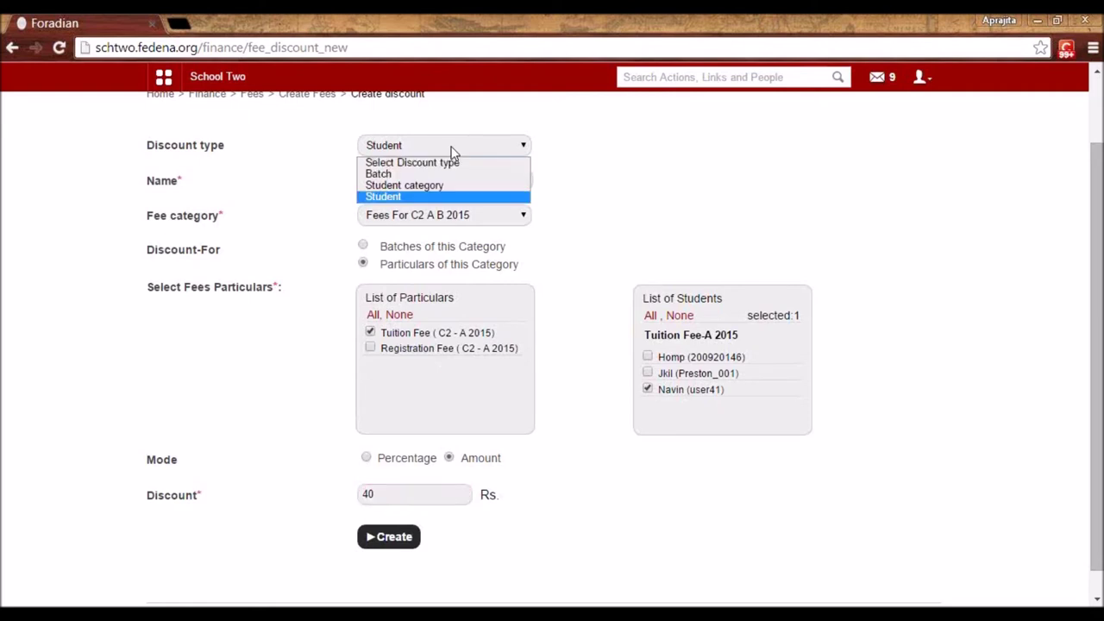
{"action": "left_click", "coordinate": [444, 198]}
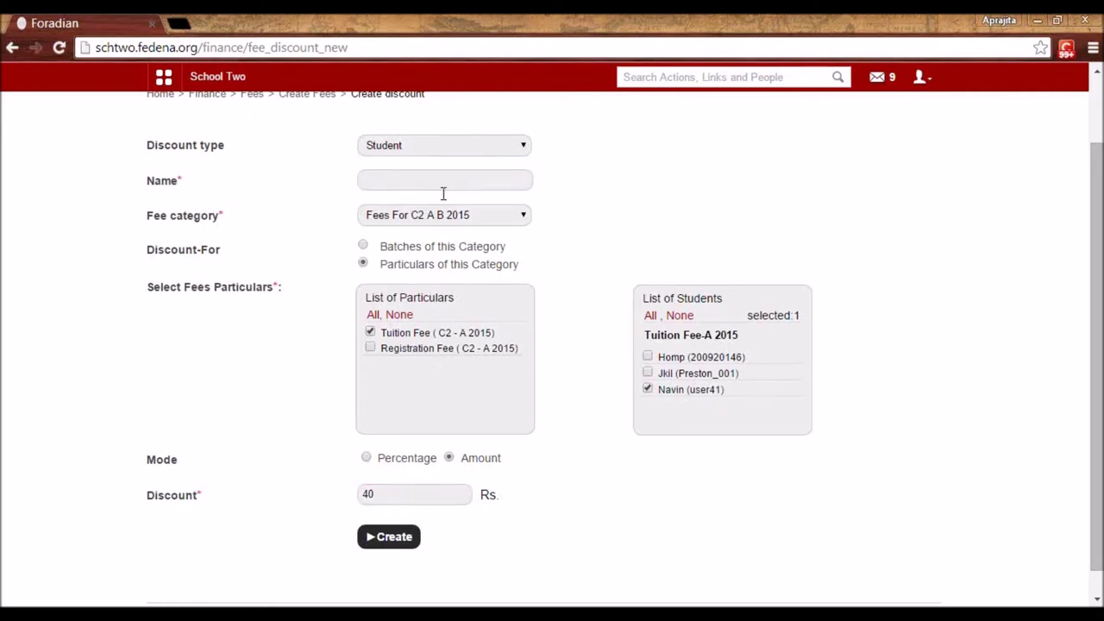
{"action": "left_click", "coordinate": [439, 183]}
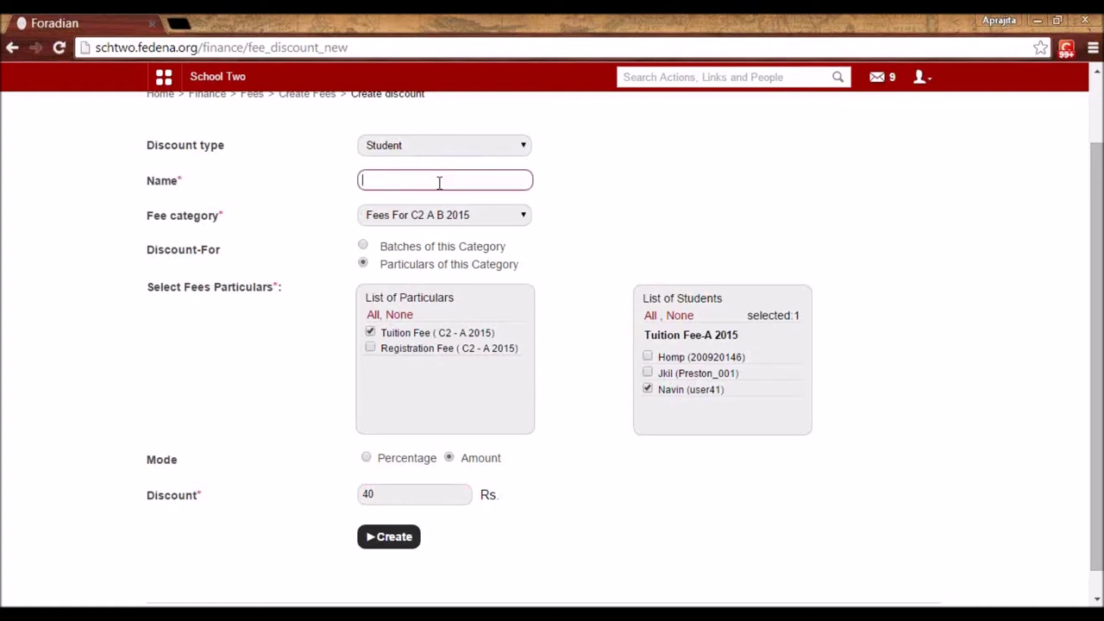
{"action": "type", "text": "Discount for Navin"}
{"action": "scroll", "coordinate": [440, 184], "scroll_direction": "down", "scroll_amount": 1}
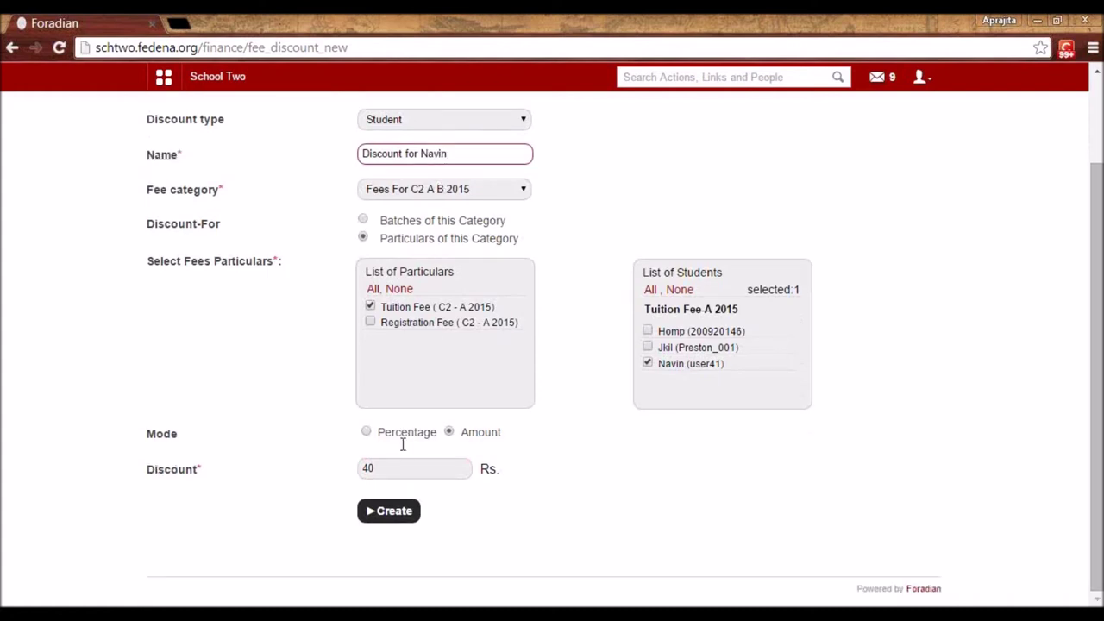
Create the student discount and open the management of fee collections under the fee collection date scheduling.
{"action": "left_click", "coordinate": [388, 512]}
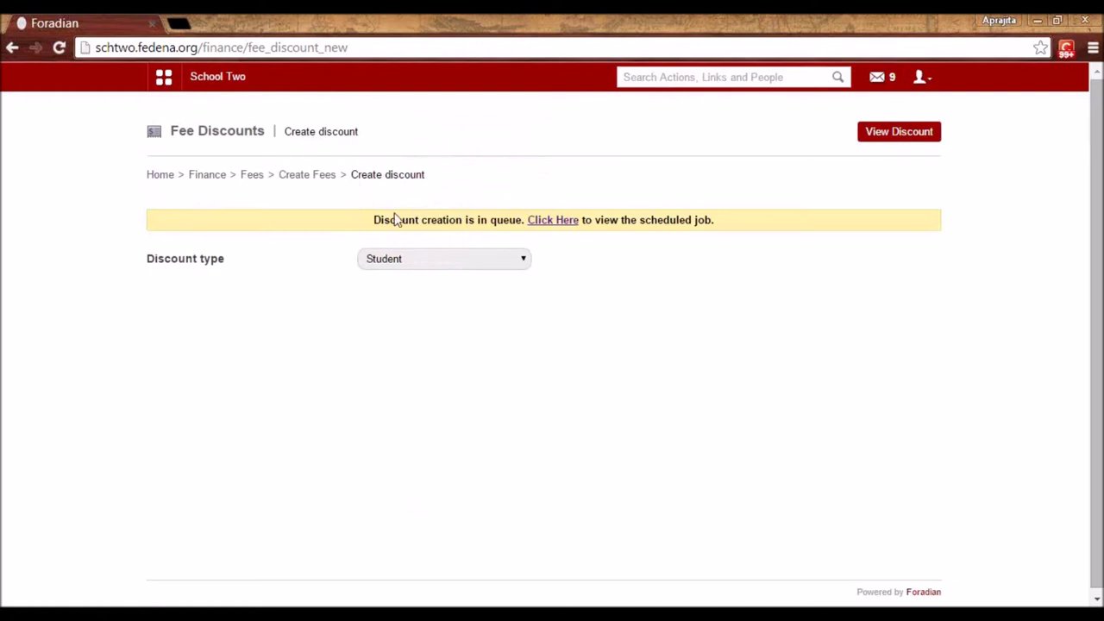
{"action": "left_click", "coordinate": [256, 178]}
{"action": "left_click", "coordinate": [600, 231]}
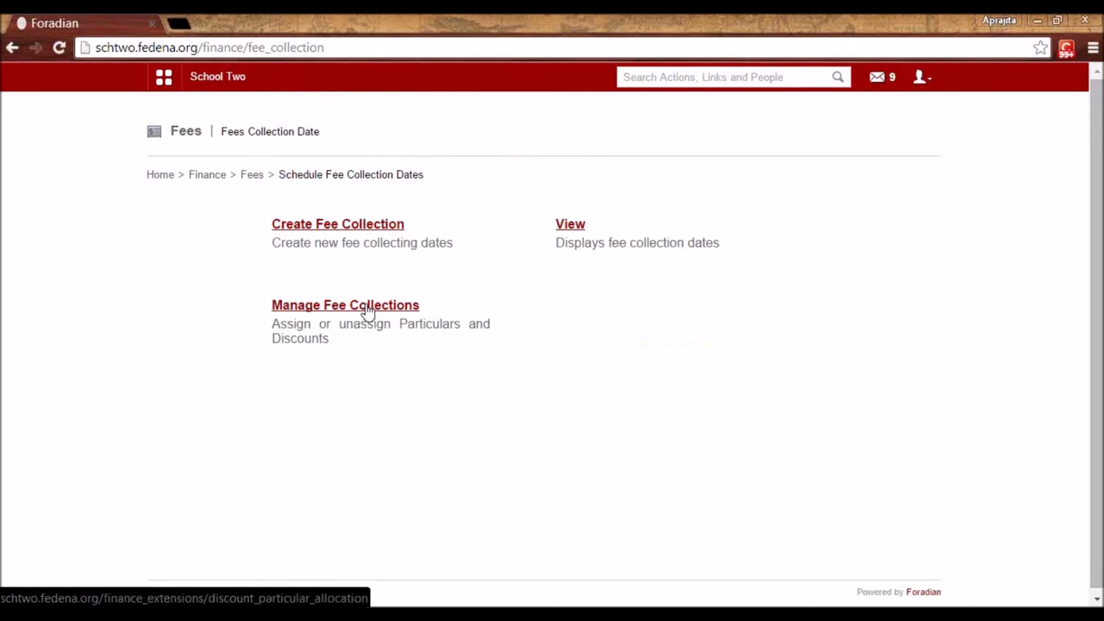
{"action": "left_click", "coordinate": [367, 313]}
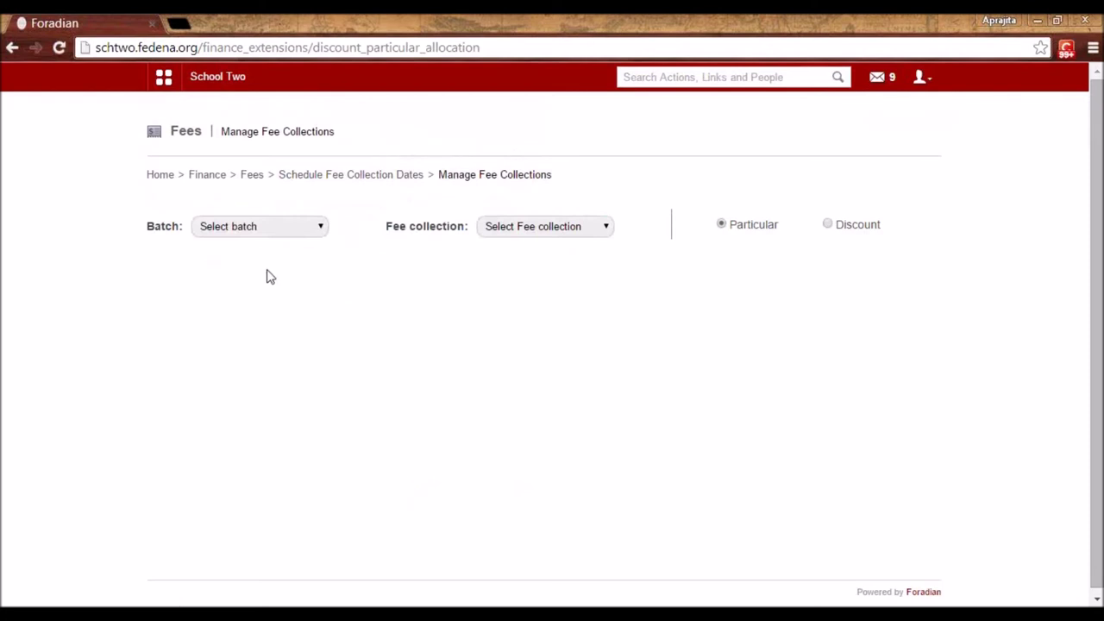
Display the particulars of batch C2 - A 2015 for the fee collection Academic Year C2 A B 2015 - 28-01-2015.
{"action": "left_click", "coordinate": [239, 227]}
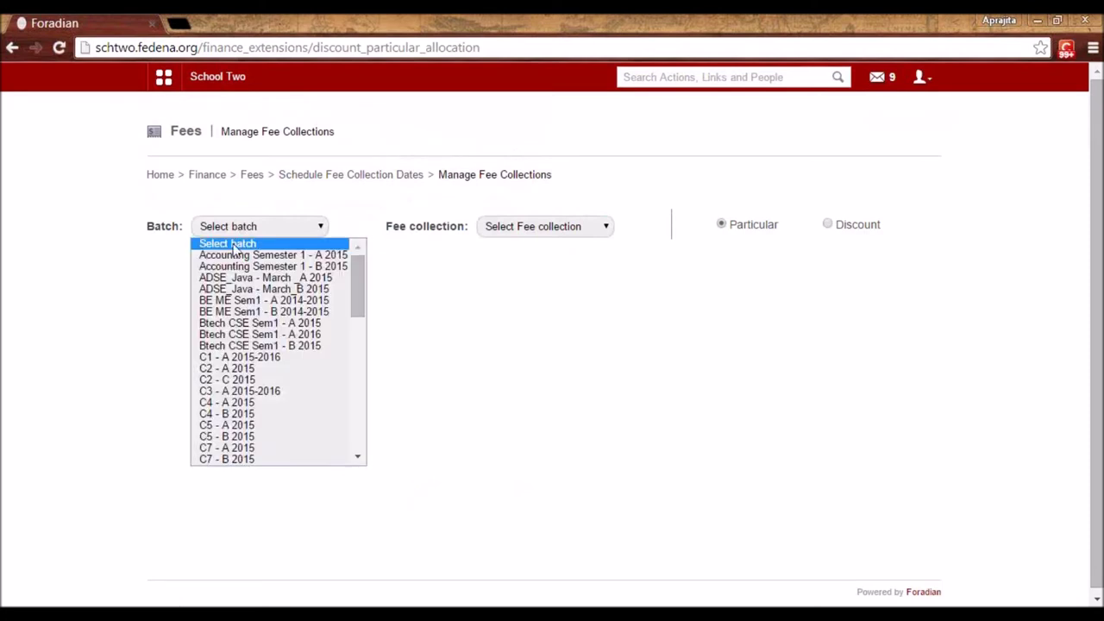
{"action": "left_click", "coordinate": [256, 369]}
{"action": "left_click", "coordinate": [521, 231]}
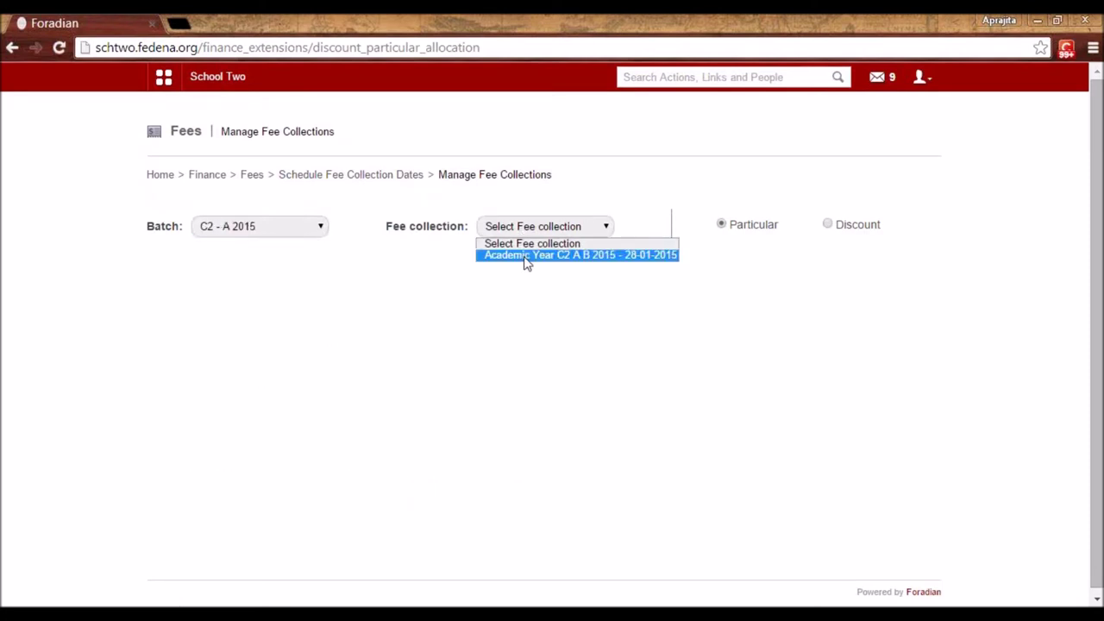
{"action": "left_click", "coordinate": [526, 261]}
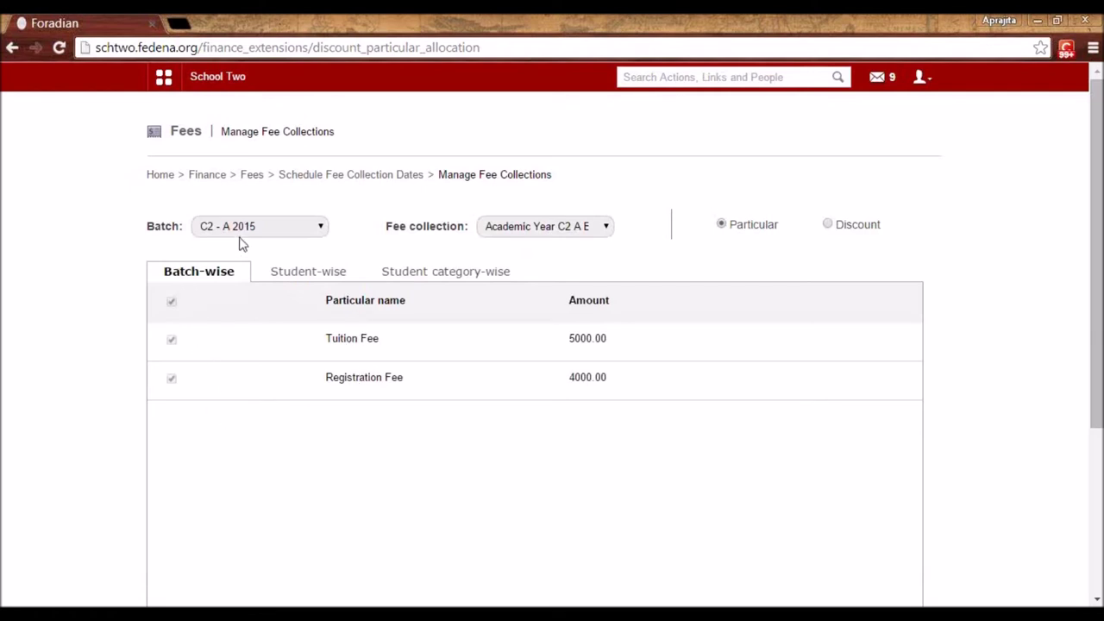
{"action": "left_click", "coordinate": [529, 227]}
{"action": "left_click", "coordinate": [532, 255]}
Review the fee collection's student-wise and student category-wise particulars.
{"action": "left_click", "coordinate": [304, 274]}
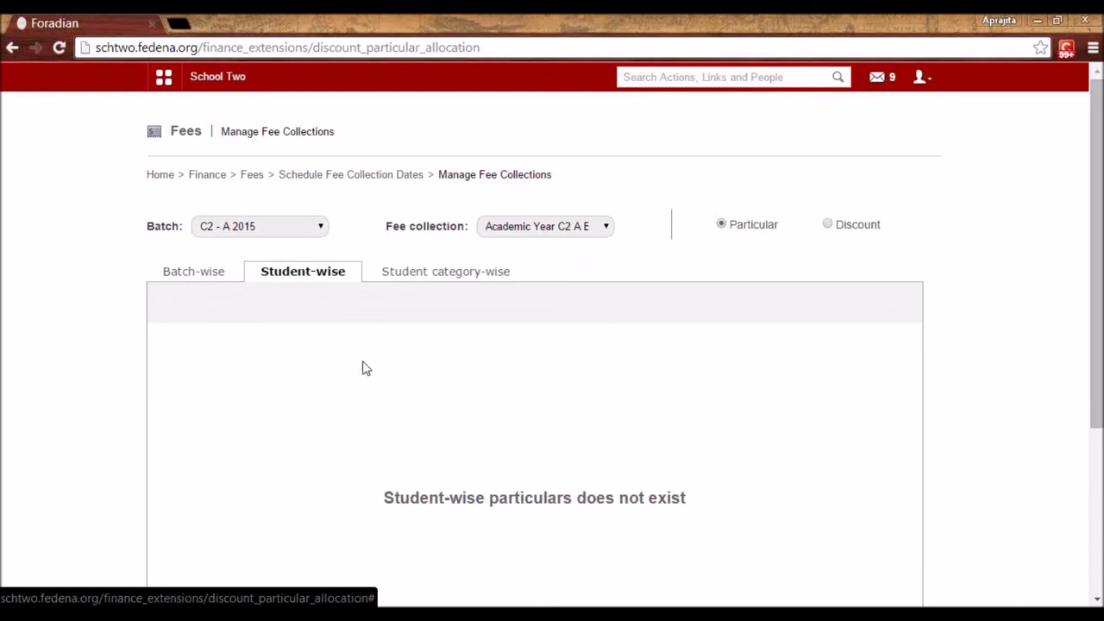
{"action": "left_click", "coordinate": [437, 280]}
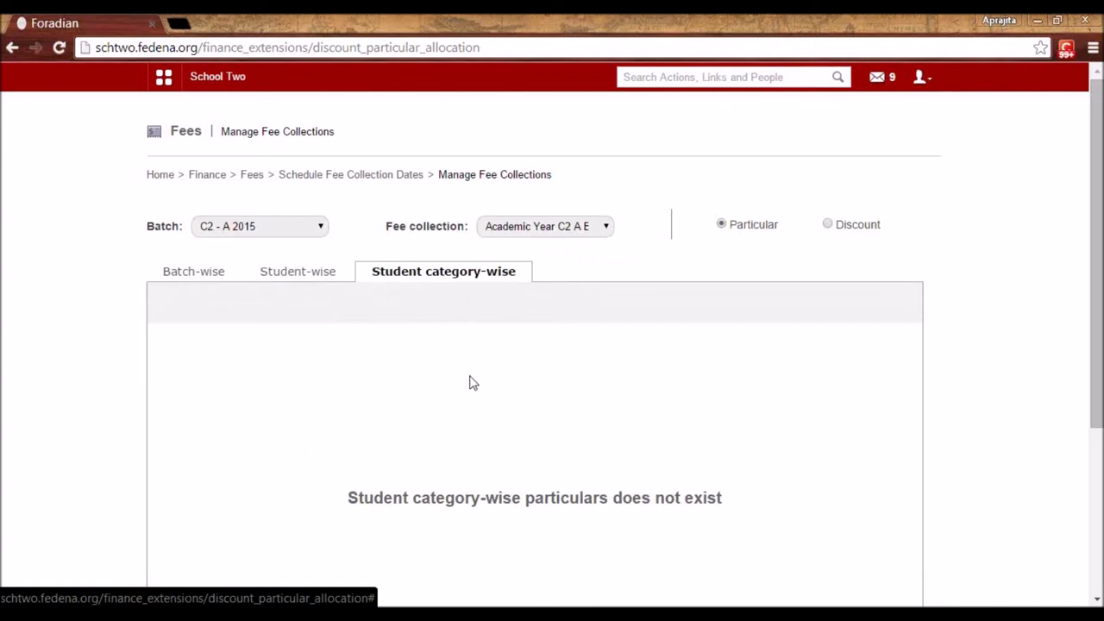
{"action": "left_click", "coordinate": [312, 280]}
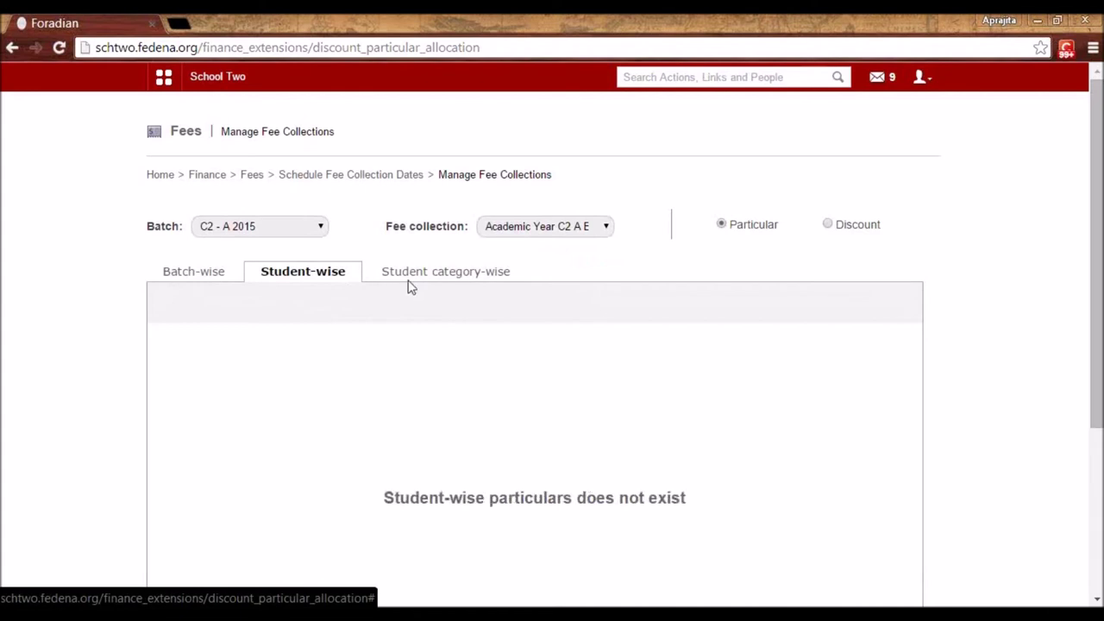
{"action": "left_click", "coordinate": [311, 279]}
Start a new fee particular in category Fees For C2 A B 2015 and include batch C2 - A 2015.
{"action": "left_click", "coordinate": [248, 178]}
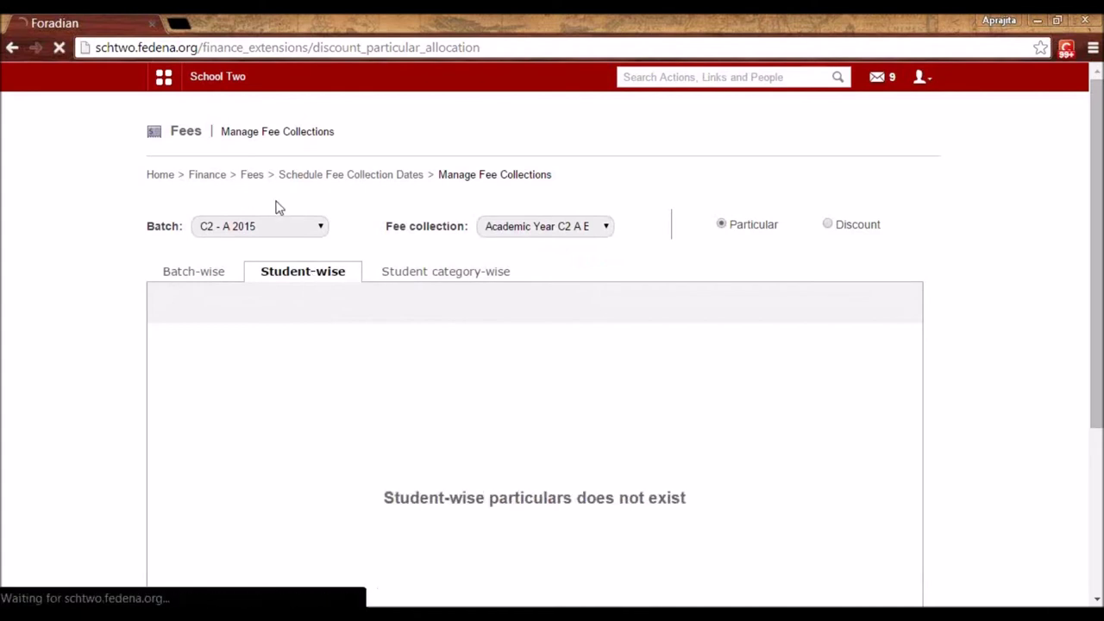
{"action": "left_click", "coordinate": [287, 228]}
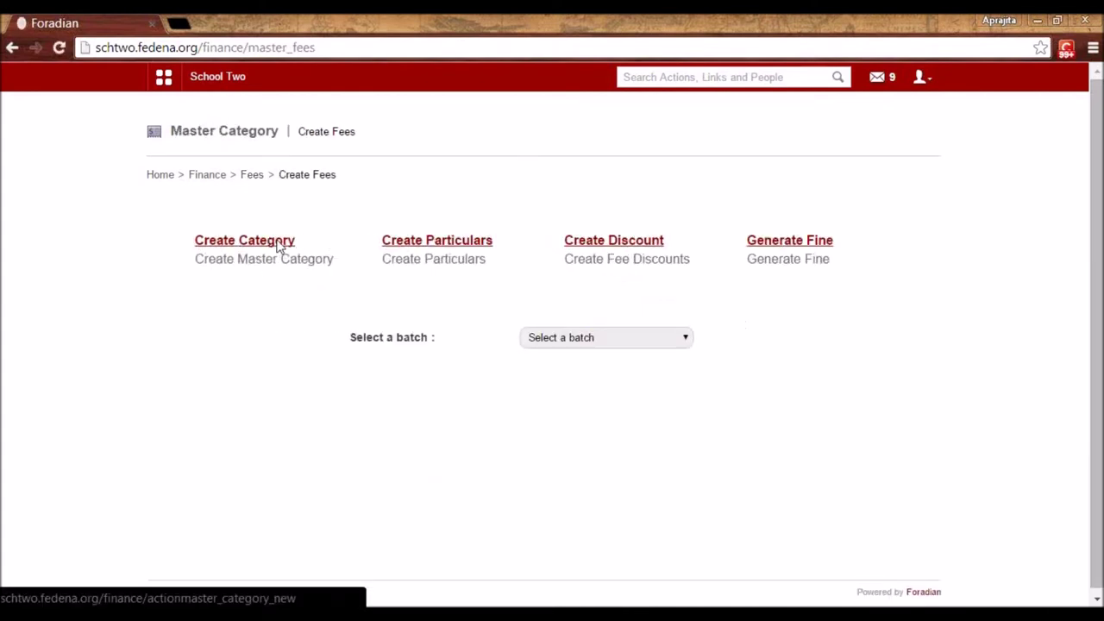
{"action": "left_click", "coordinate": [445, 246]}
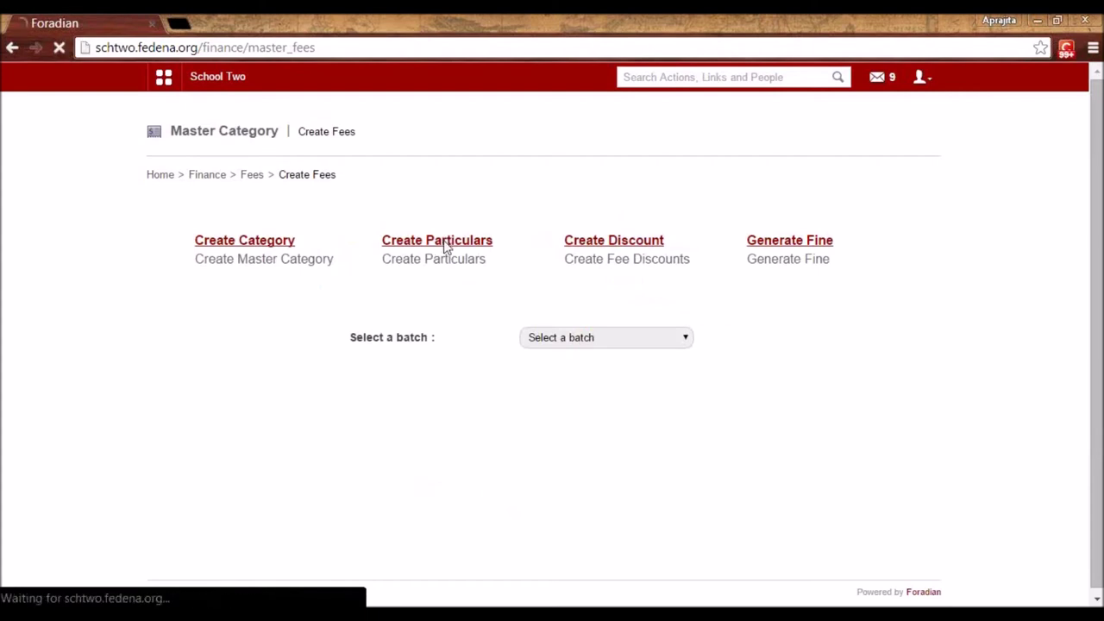
{"action": "left_click", "coordinate": [780, 234]}
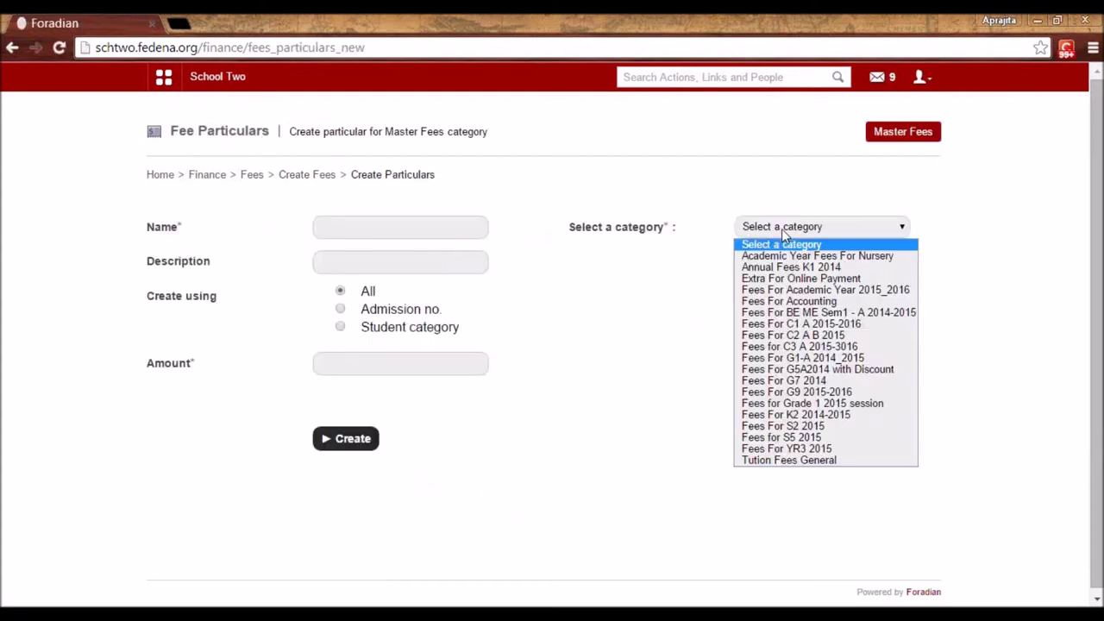
{"action": "left_click", "coordinate": [787, 339]}
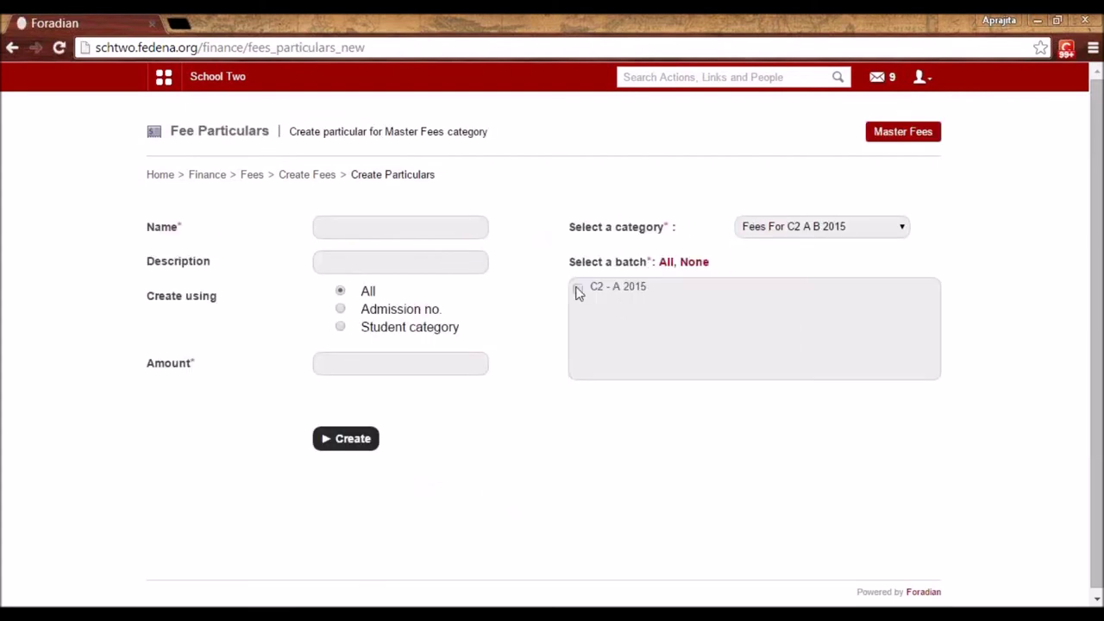
{"action": "left_click", "coordinate": [577, 289]}
Examine the All, Admission no. and Student category options for creating the fee particular.
{"action": "double_click", "coordinate": [368, 292]}
{"action": "left_click_drag", "start_coordinate": [438, 308], "coordinate": [361, 312]}
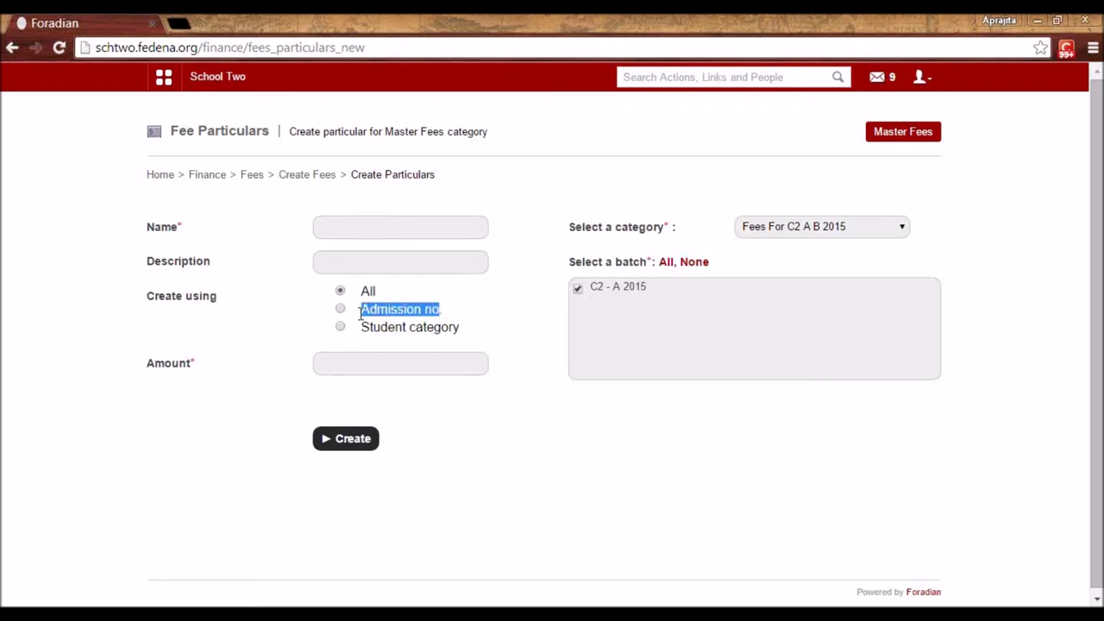
{"action": "triple_click", "coordinate": [455, 327]}
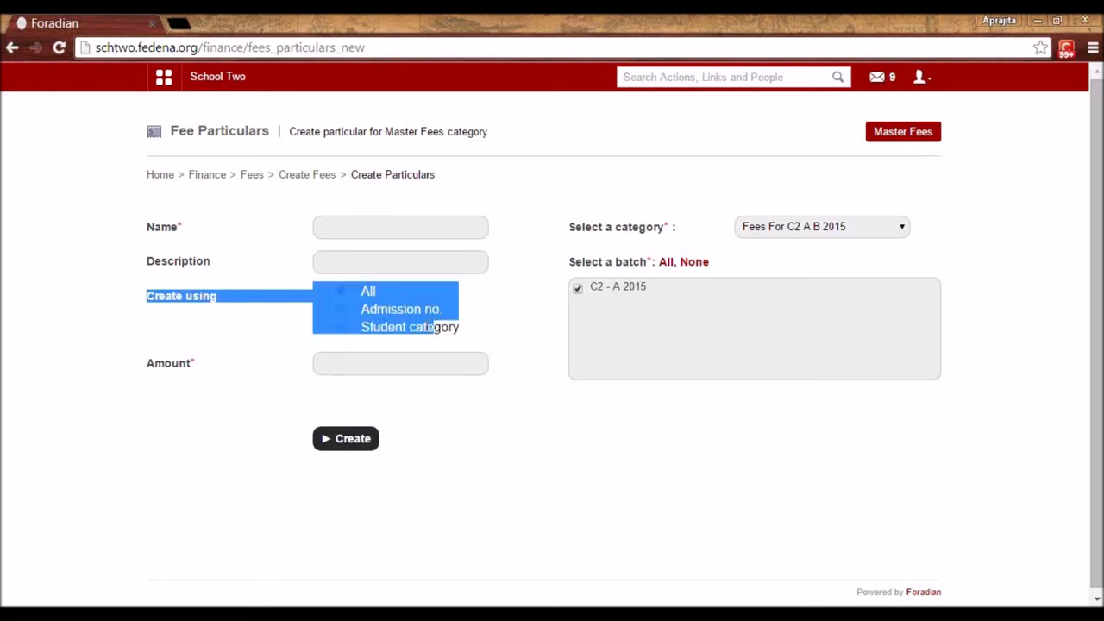
{"action": "left_click", "coordinate": [368, 329]}
{"action": "left_click_drag", "start_coordinate": [362, 327], "coordinate": [460, 328]}
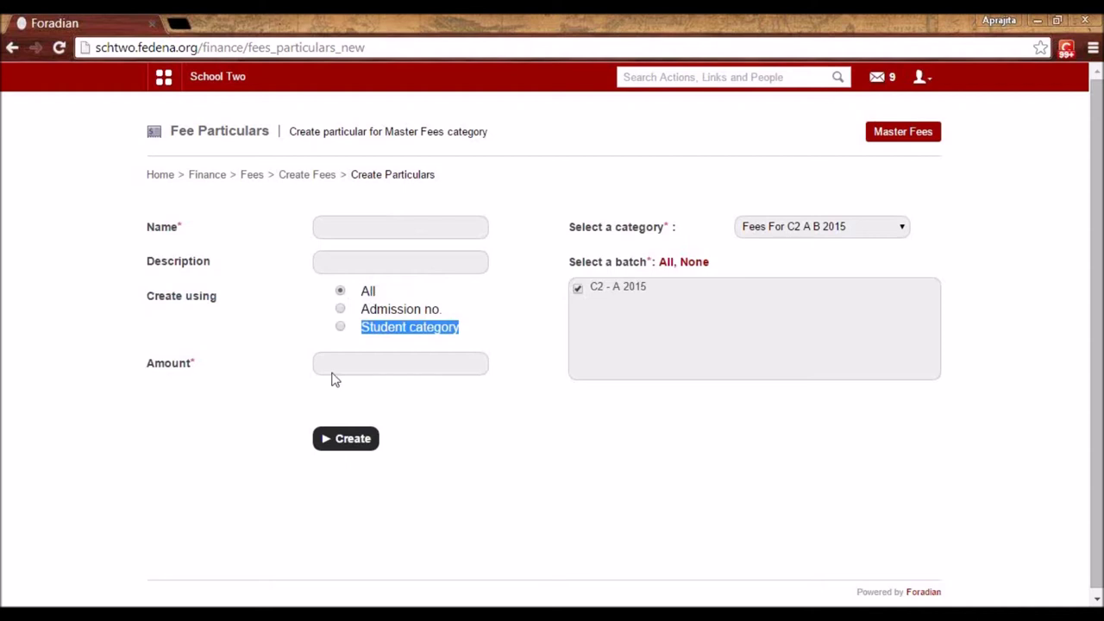
Return to managing fee collections and load Academic Year C2 A B 2015 - 28-01-2015 for batch C2 - A 2015.
{"action": "left_click", "coordinate": [250, 176]}
{"action": "left_click", "coordinate": [601, 231]}
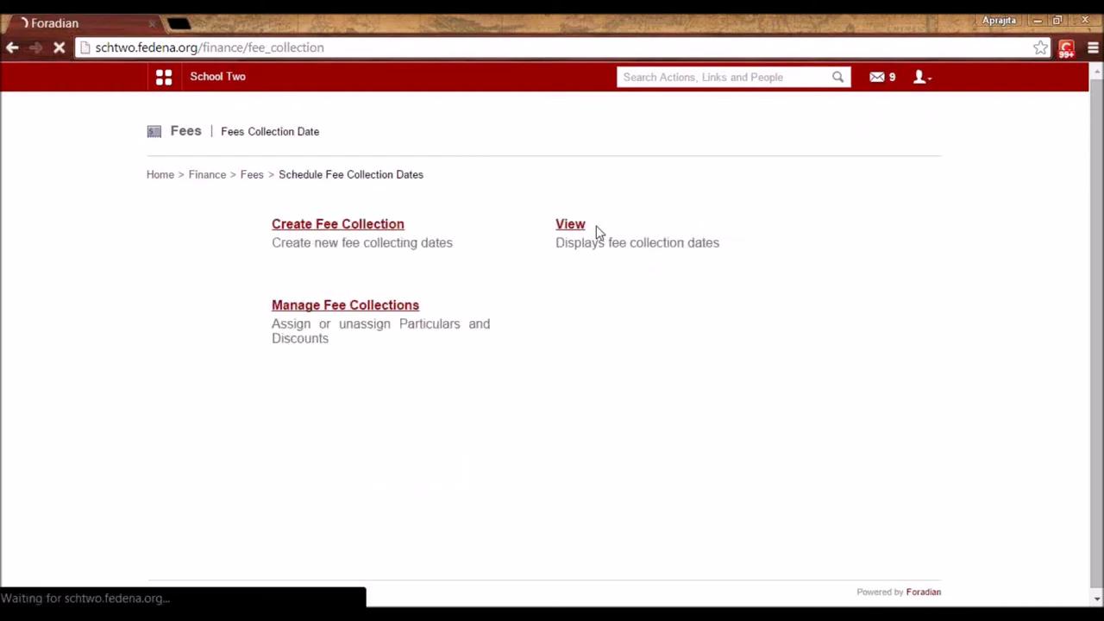
{"action": "left_click", "coordinate": [340, 294]}
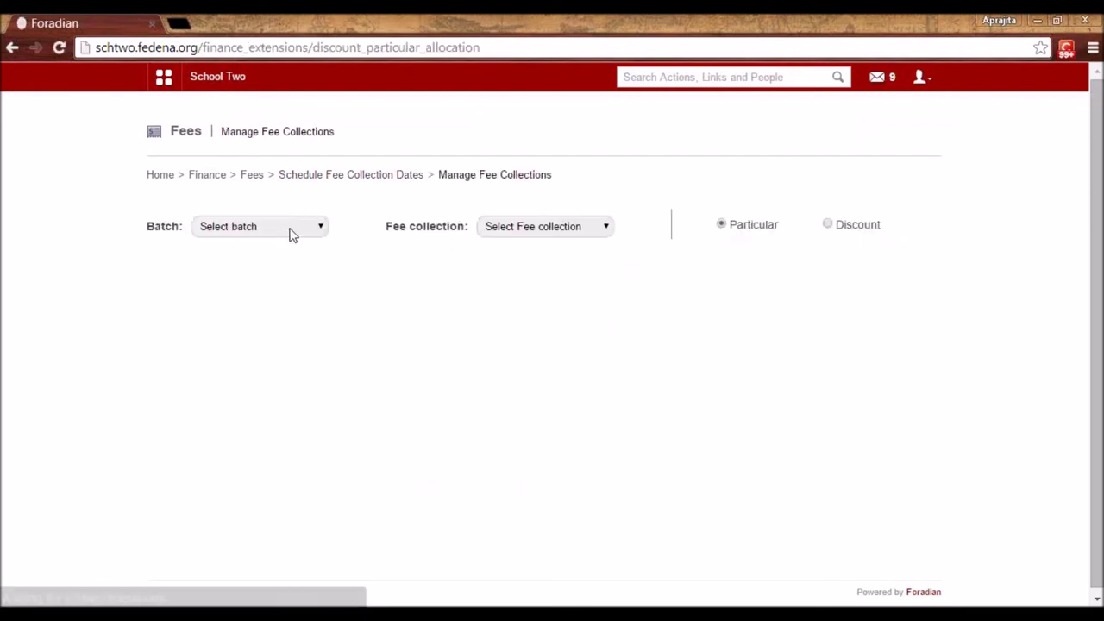
{"action": "left_click", "coordinate": [291, 229]}
{"action": "left_click", "coordinate": [280, 369]}
{"action": "left_click", "coordinate": [497, 227]}
{"action": "left_click", "coordinate": [491, 256]}
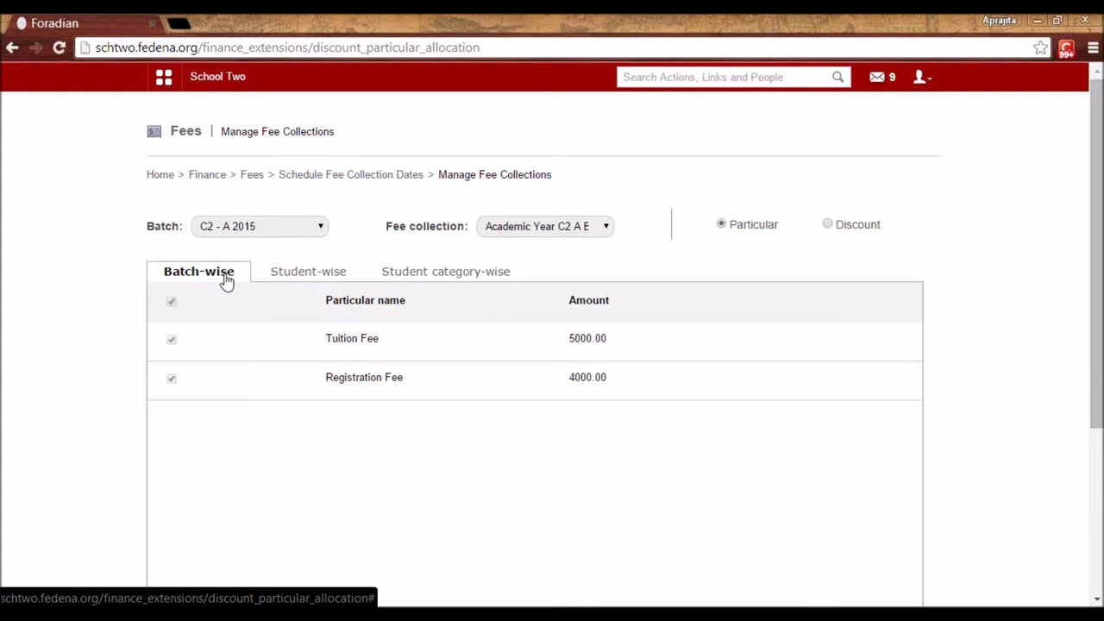
Review the collection's student-wise and student category-wise particulars, then its category-wise, batch-wise and student-wise discounts.
{"action": "left_click", "coordinate": [334, 274]}
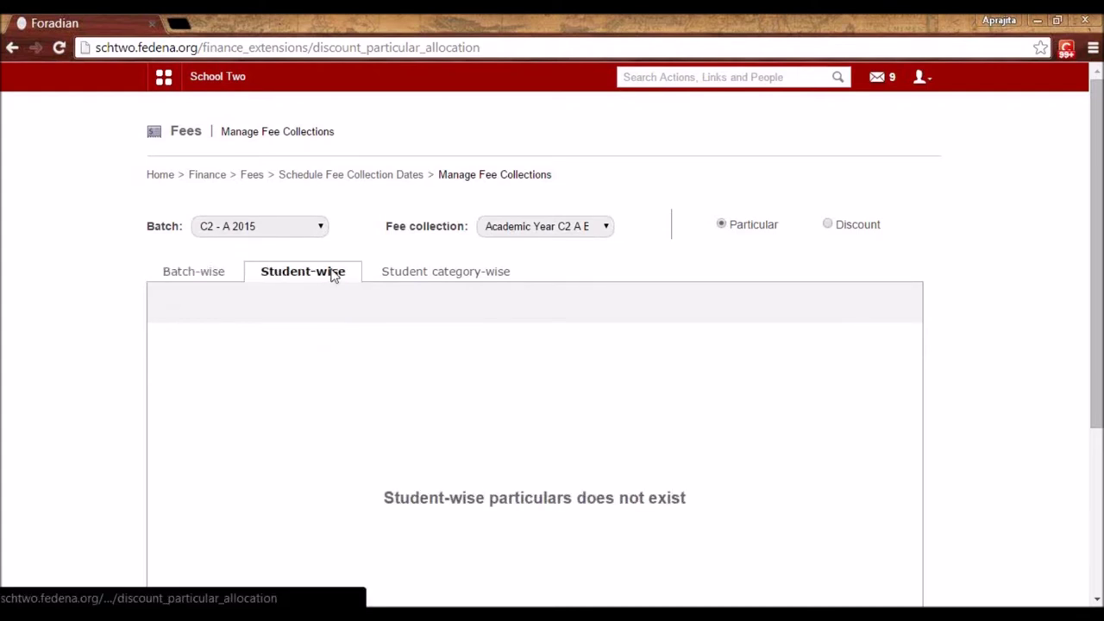
{"action": "left_click", "coordinate": [439, 276]}
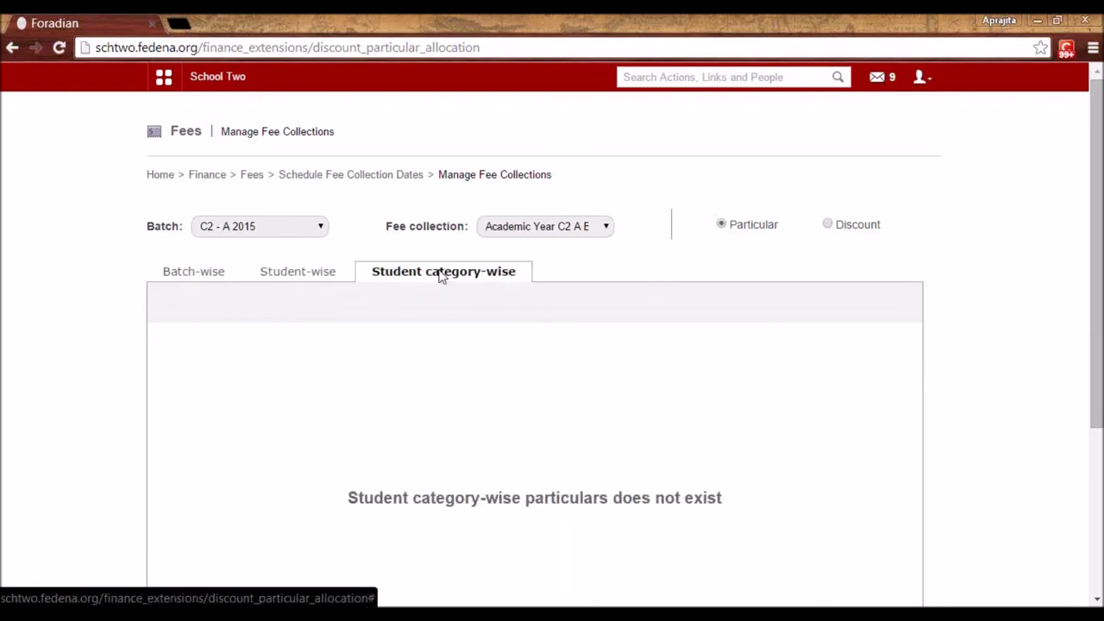
{"action": "left_click", "coordinate": [830, 226]}
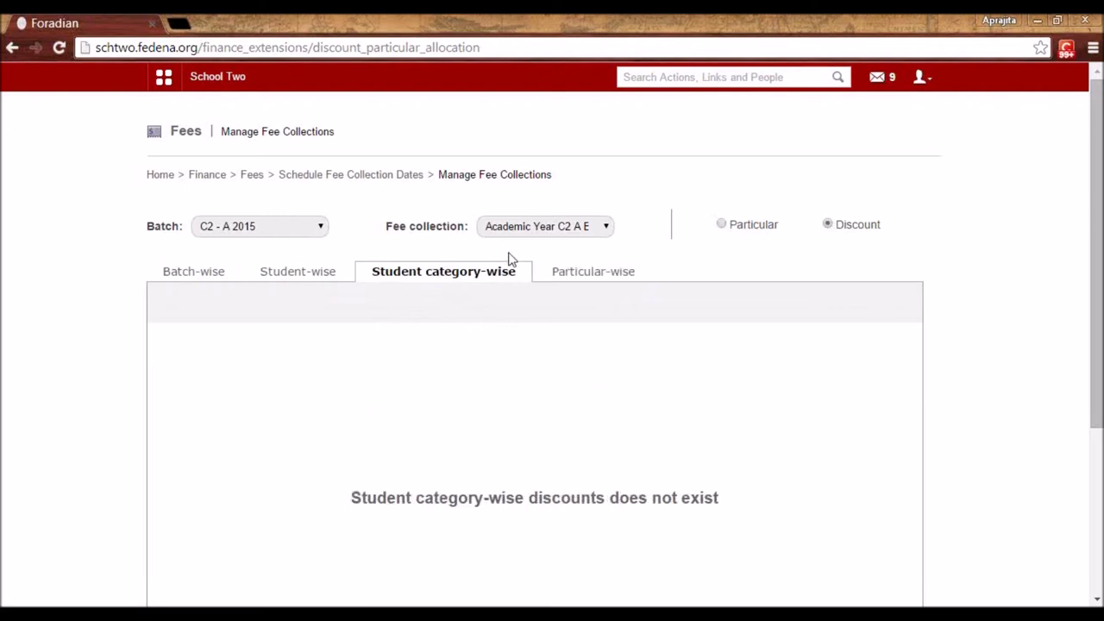
{"action": "left_click", "coordinate": [202, 272]}
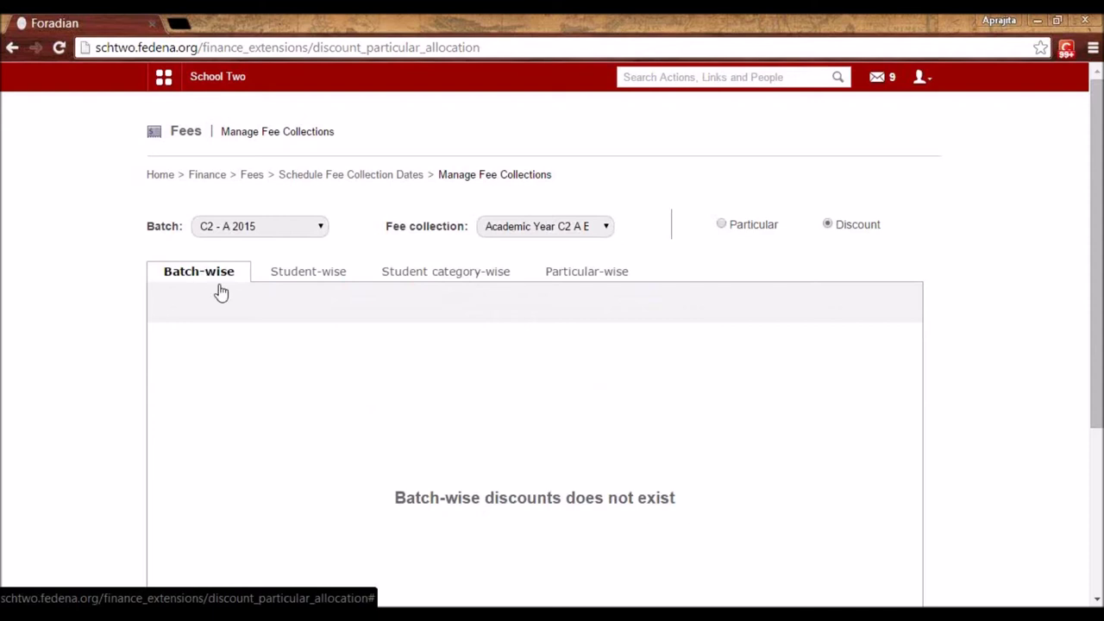
{"action": "left_click", "coordinate": [313, 282]}
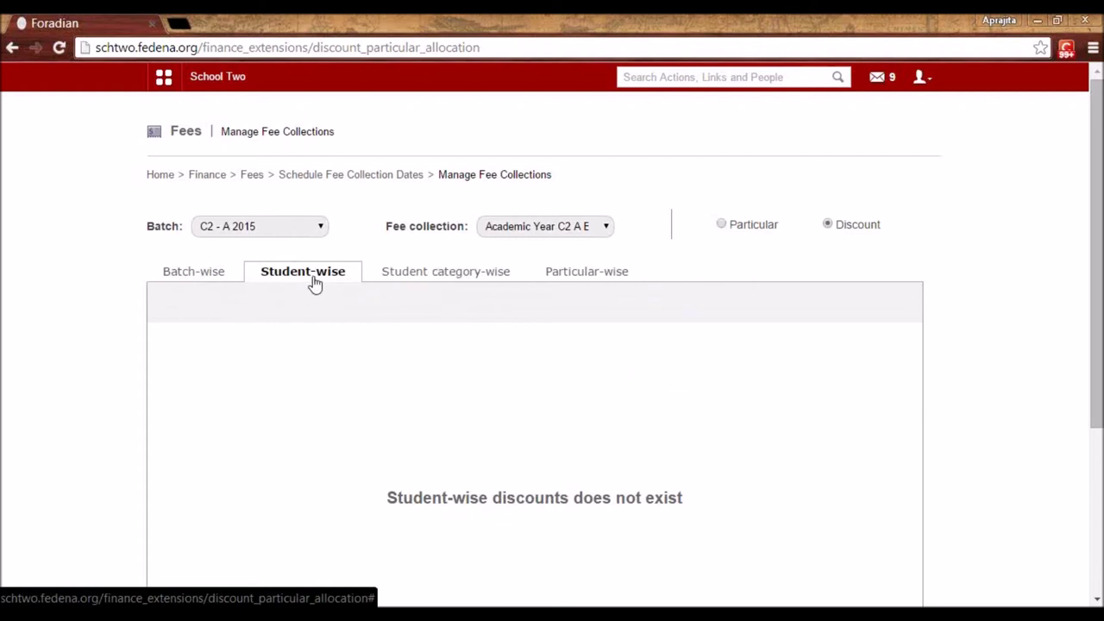
Start a new fee discount, trying the Batch discount type before setting it to Student category.
{"action": "left_click", "coordinate": [250, 176]}
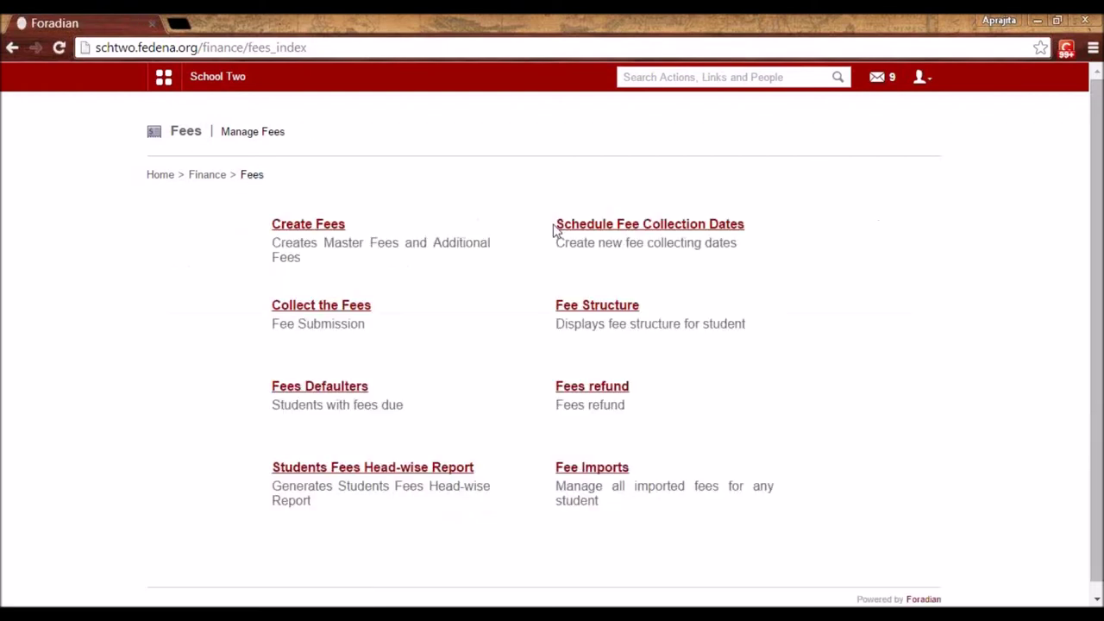
{"action": "left_click", "coordinate": [325, 227]}
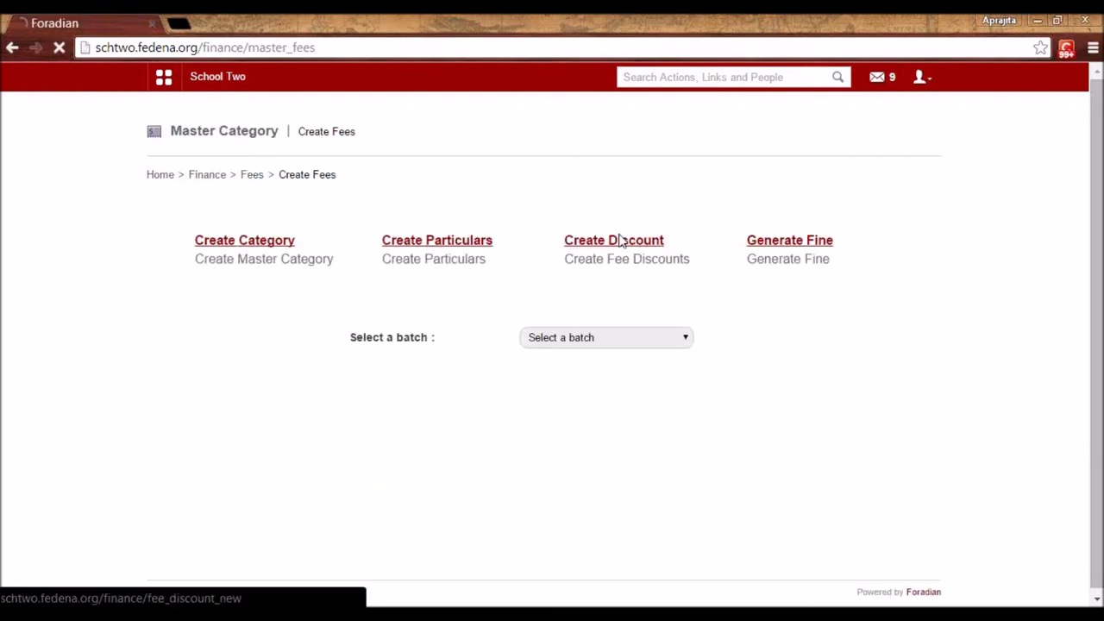
{"action": "left_click", "coordinate": [619, 240]}
{"action": "left_click", "coordinate": [473, 225]}
{"action": "left_click", "coordinate": [454, 256]}
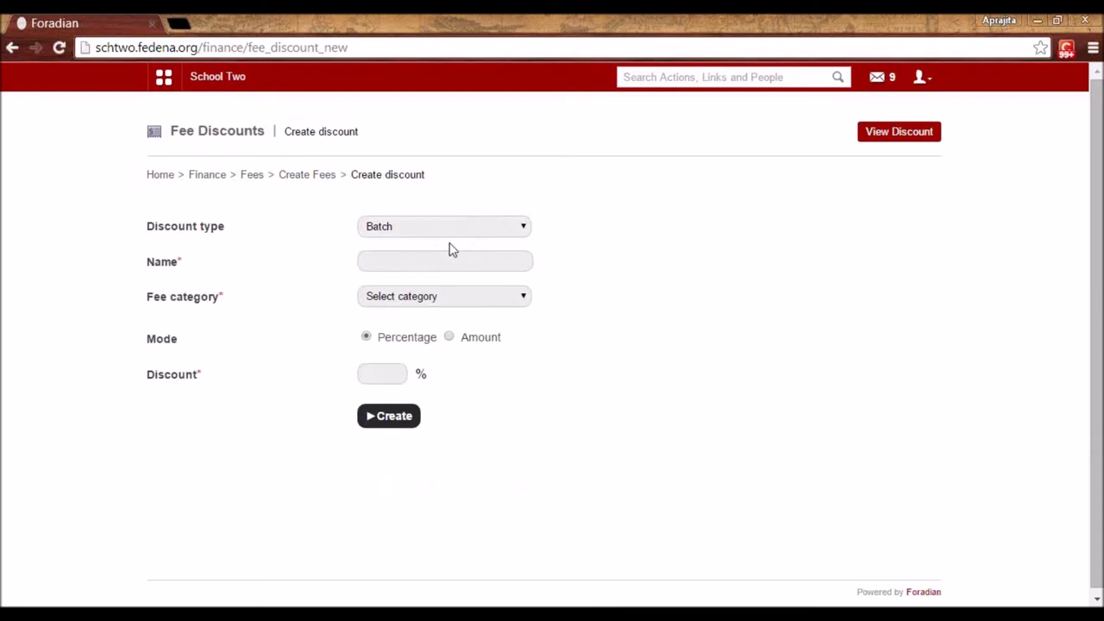
{"action": "left_click", "coordinate": [447, 228]}
{"action": "left_click", "coordinate": [447, 267]}
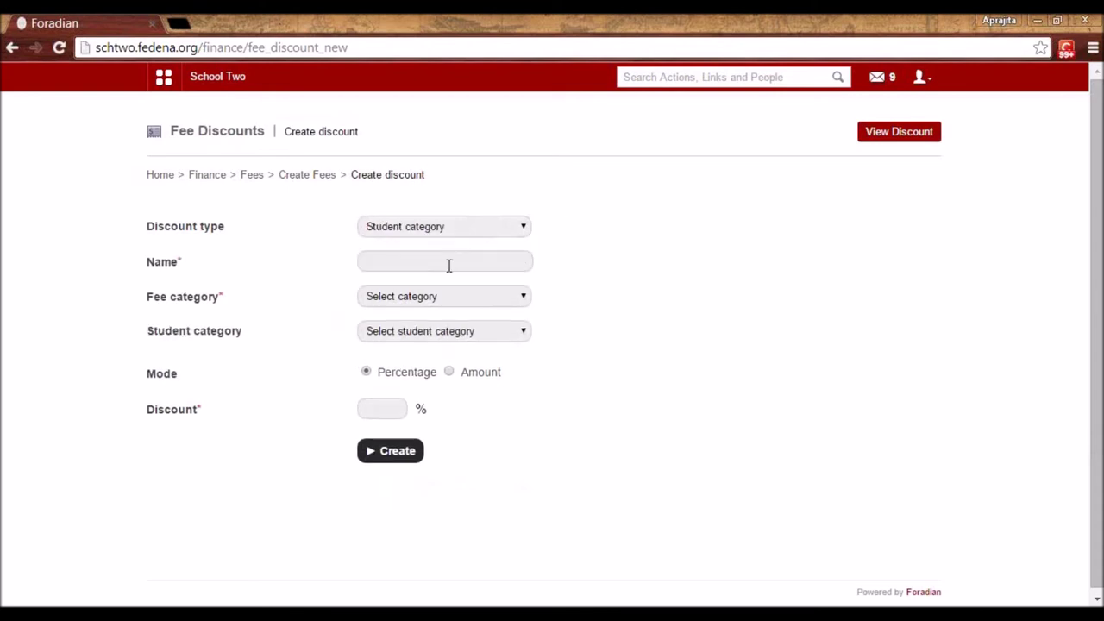
Look through the available student categories and change the discount type to Student.
{"action": "left_click", "coordinate": [440, 333]}
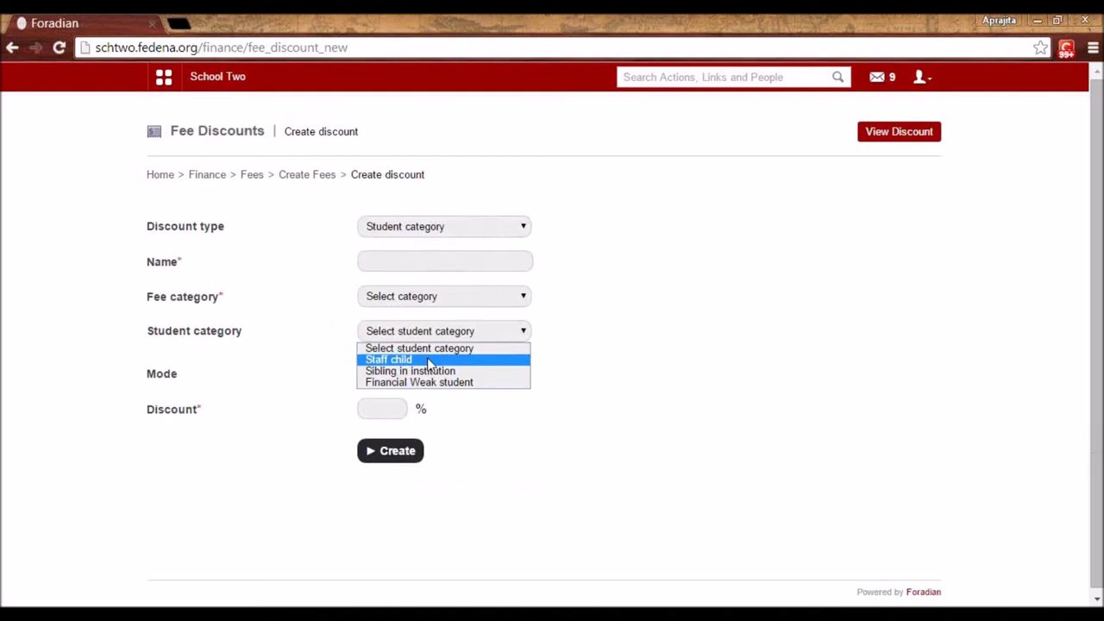
{"action": "left_click", "coordinate": [431, 228]}
{"action": "left_click", "coordinate": [425, 255]}
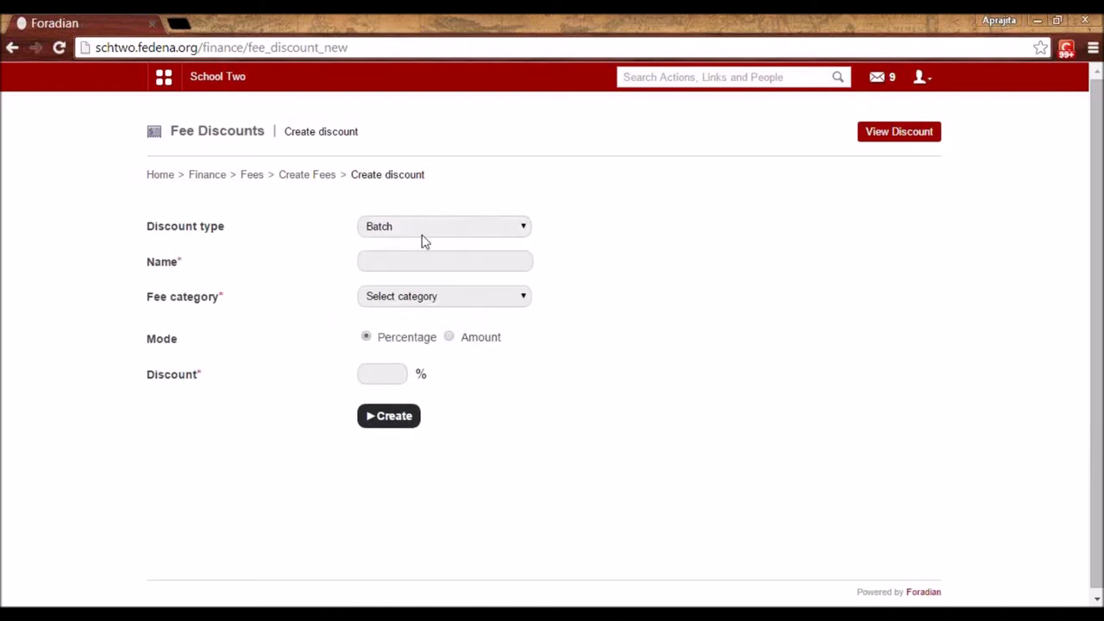
{"action": "key", "text": "Down"}
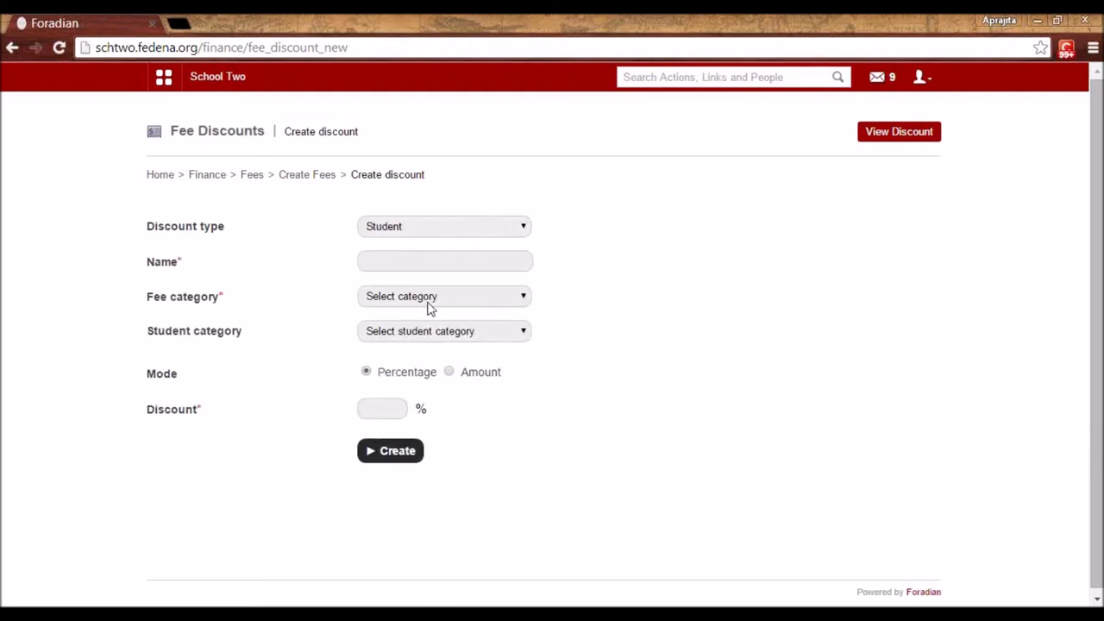
Set the fee category to Fees For C2 A B 2015 and the student category to Staff child, and examine the Batches of this Category option.
{"action": "left_click", "coordinate": [428, 304]}
{"action": "left_click", "coordinate": [434, 408]}
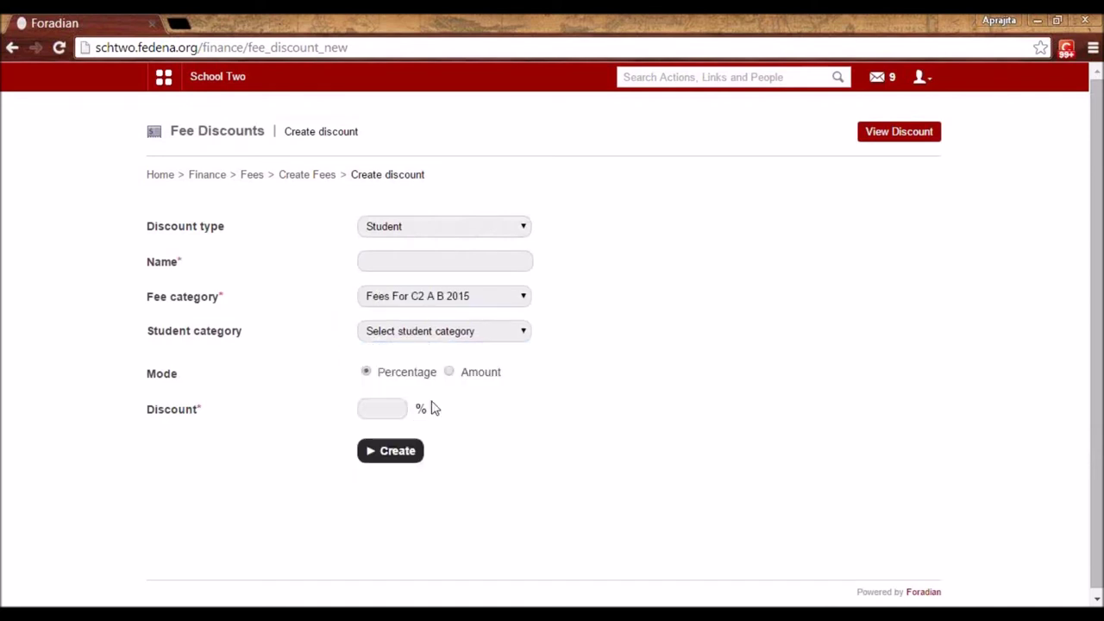
{"action": "left_click", "coordinate": [419, 335]}
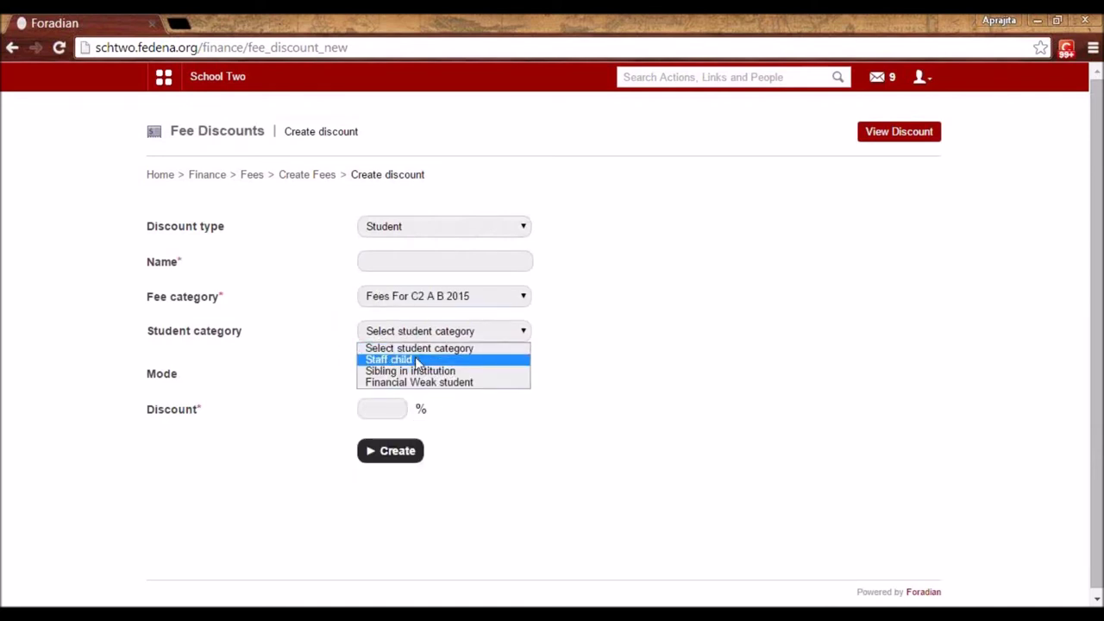
{"action": "left_click", "coordinate": [416, 359]}
{"action": "left_click_drag", "start_coordinate": [378, 363], "coordinate": [507, 364]}
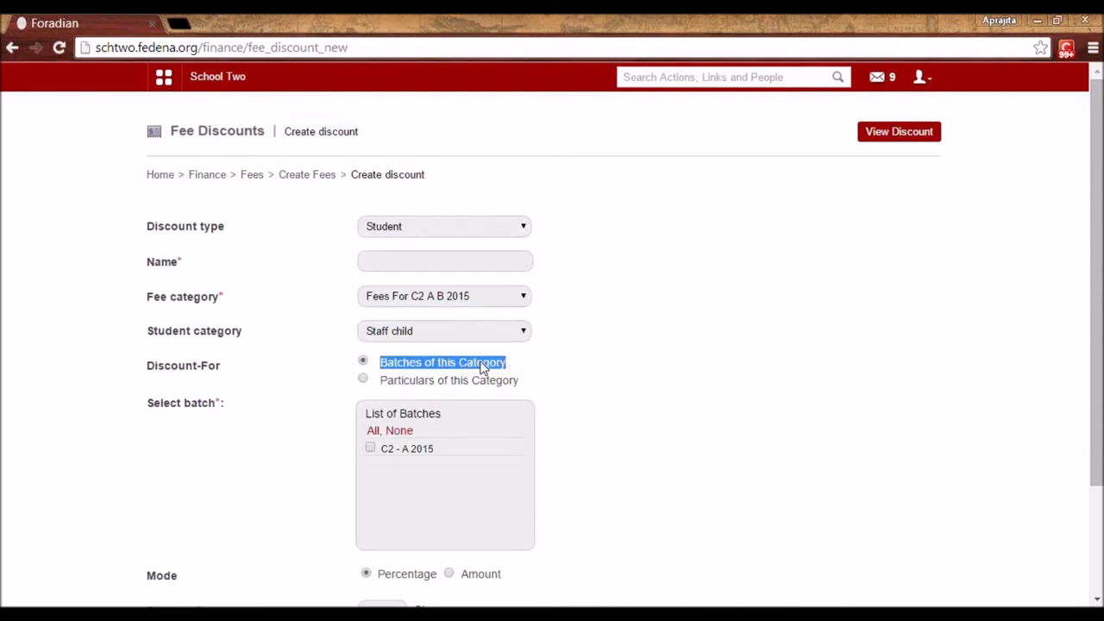
Examine the Particulars of this Category option for the discount, and change the discount type to Student category.
{"action": "left_click", "coordinate": [409, 387]}
{"action": "left_click", "coordinate": [363, 380]}
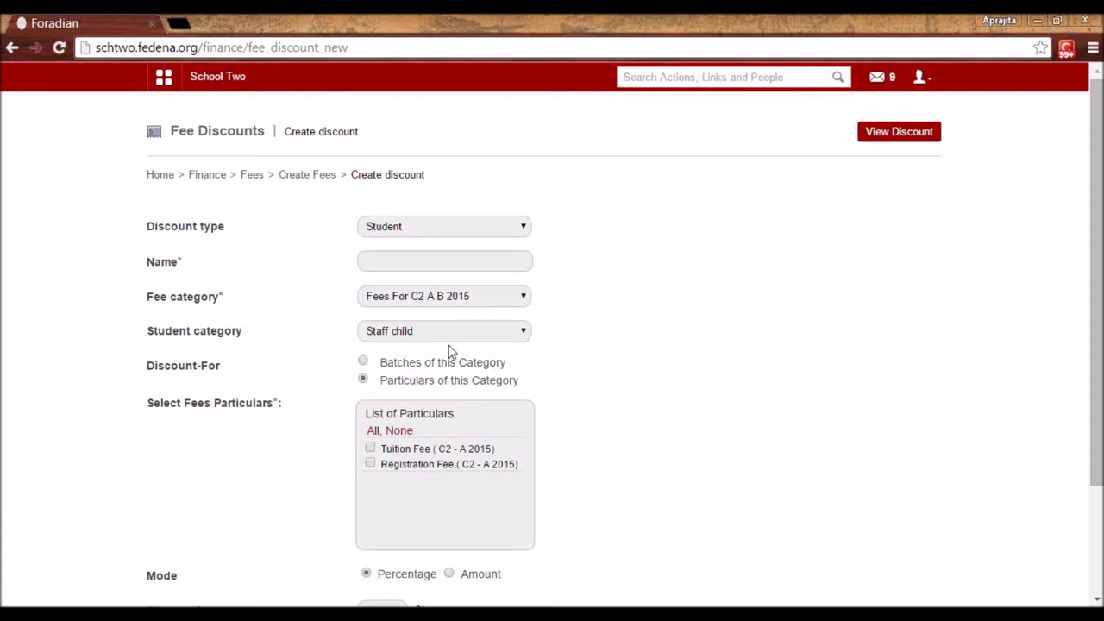
{"action": "left_click", "coordinate": [438, 230]}
{"action": "left_click", "coordinate": [431, 266]}
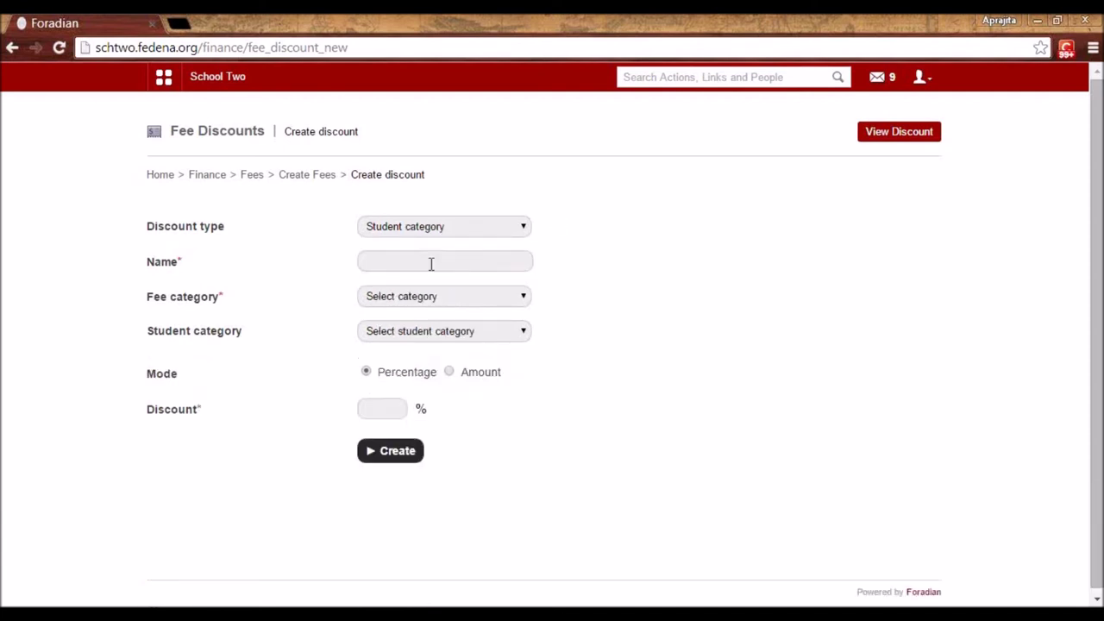
Open Manage Fee Collections and select batch C2 - A 2015 with the fee collection Academic Year C2 A B 2015 - 28-01-2015.
{"action": "left_click", "coordinate": [214, 177]}
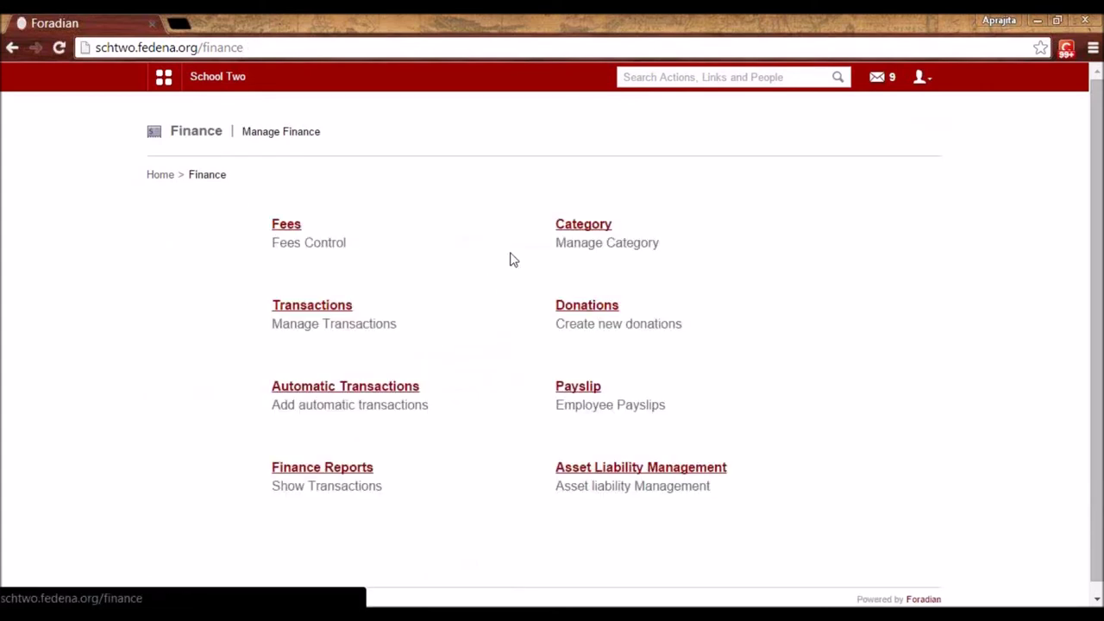
{"action": "left_click", "coordinate": [297, 229]}
{"action": "left_click", "coordinate": [608, 231]}
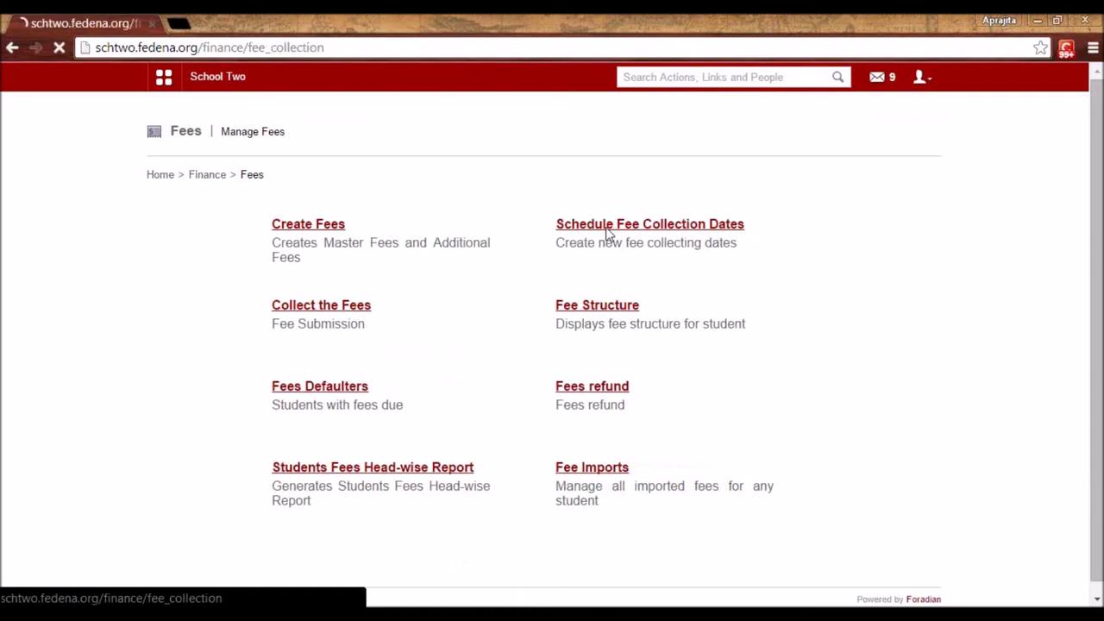
{"action": "left_click", "coordinate": [357, 313]}
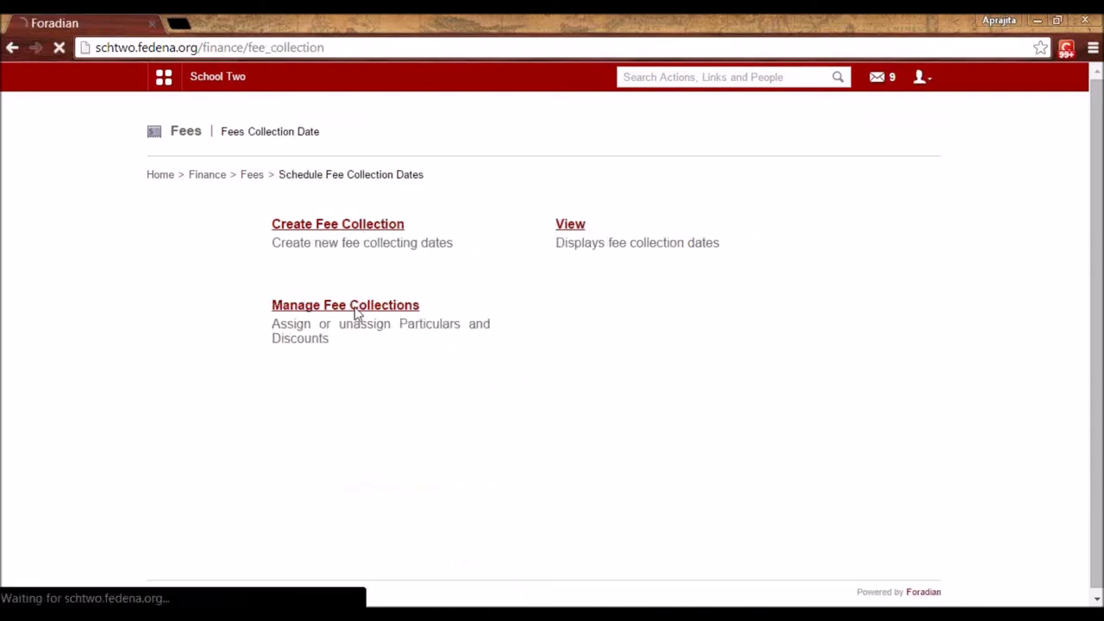
{"action": "left_click", "coordinate": [257, 226]}
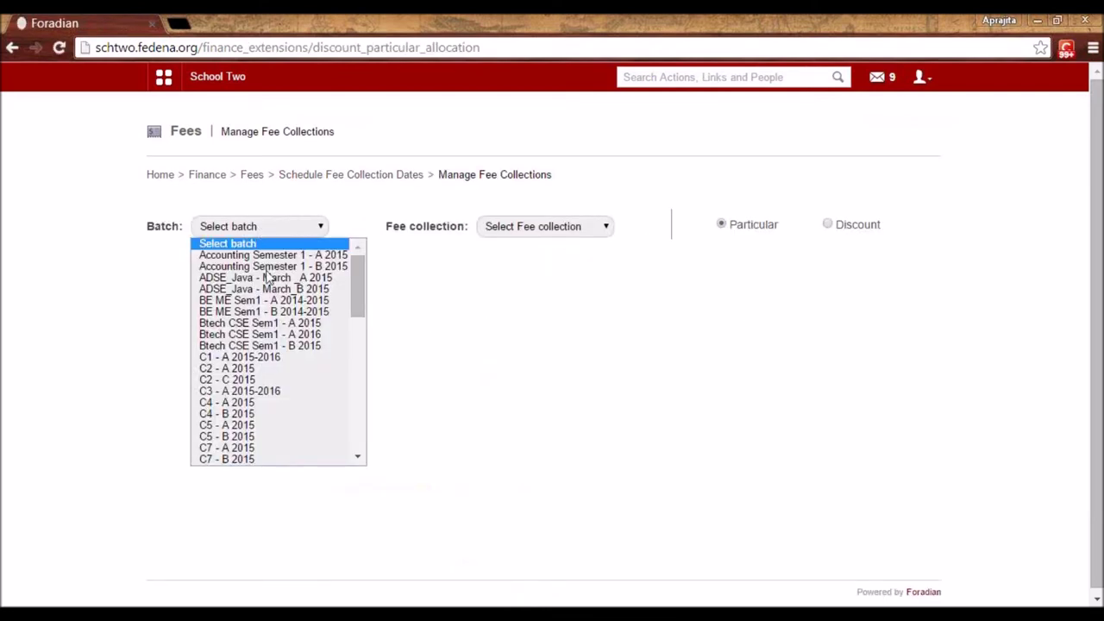
{"action": "left_click", "coordinate": [280, 369]}
{"action": "left_click", "coordinate": [586, 226]}
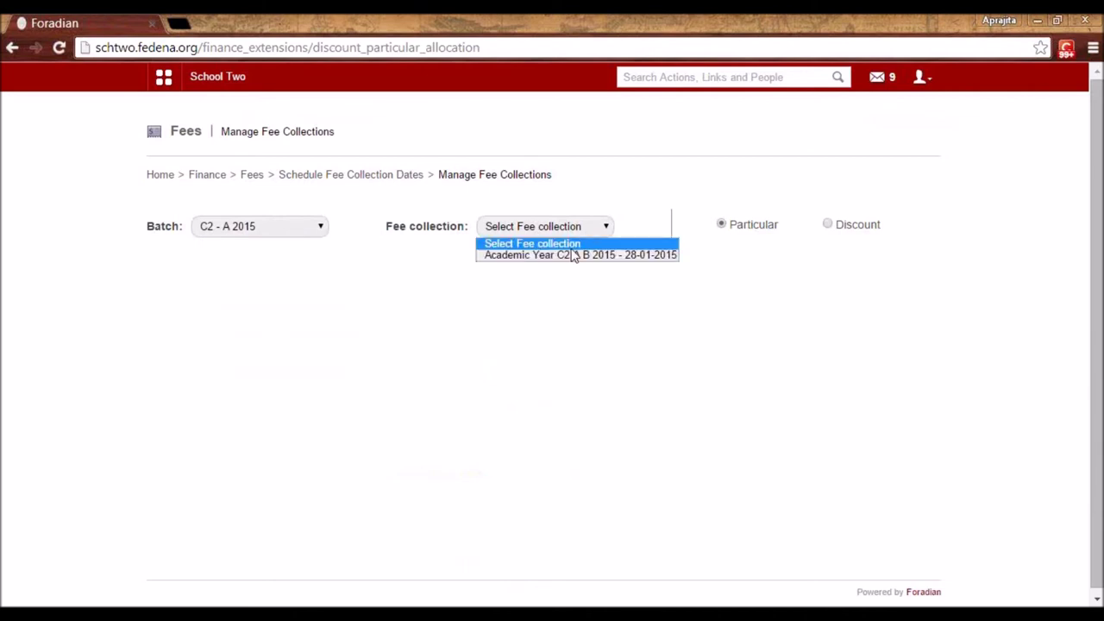
{"action": "left_click", "coordinate": [574, 252]}
Review the collection's batch-wise, student-wise, student category-wise and particular-wise discounts.
{"action": "left_click", "coordinate": [828, 225]}
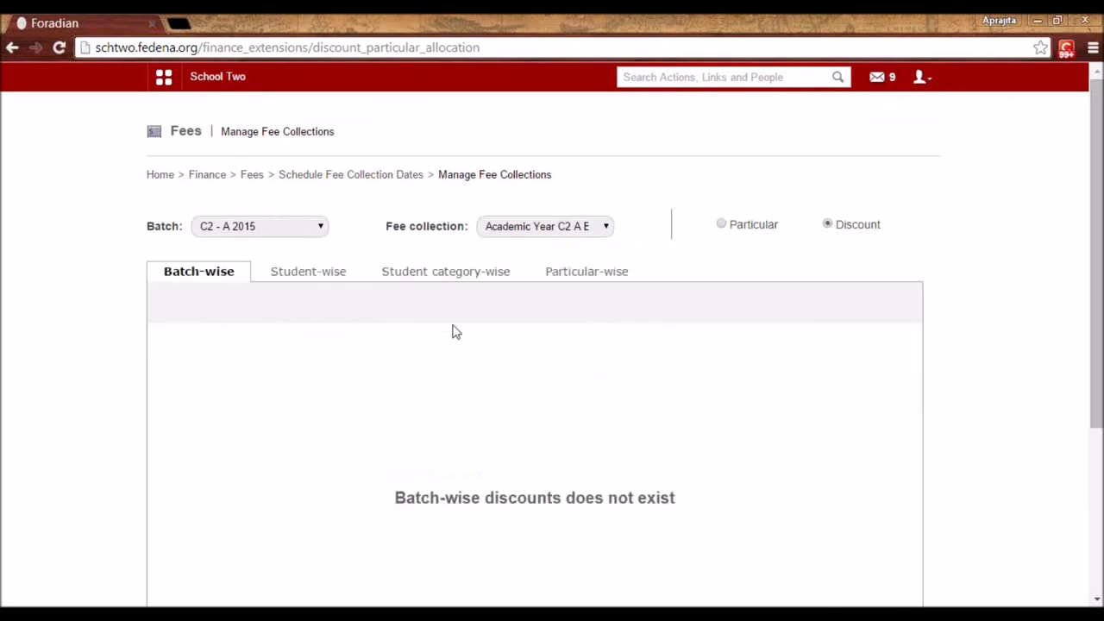
{"action": "left_click", "coordinate": [281, 276]}
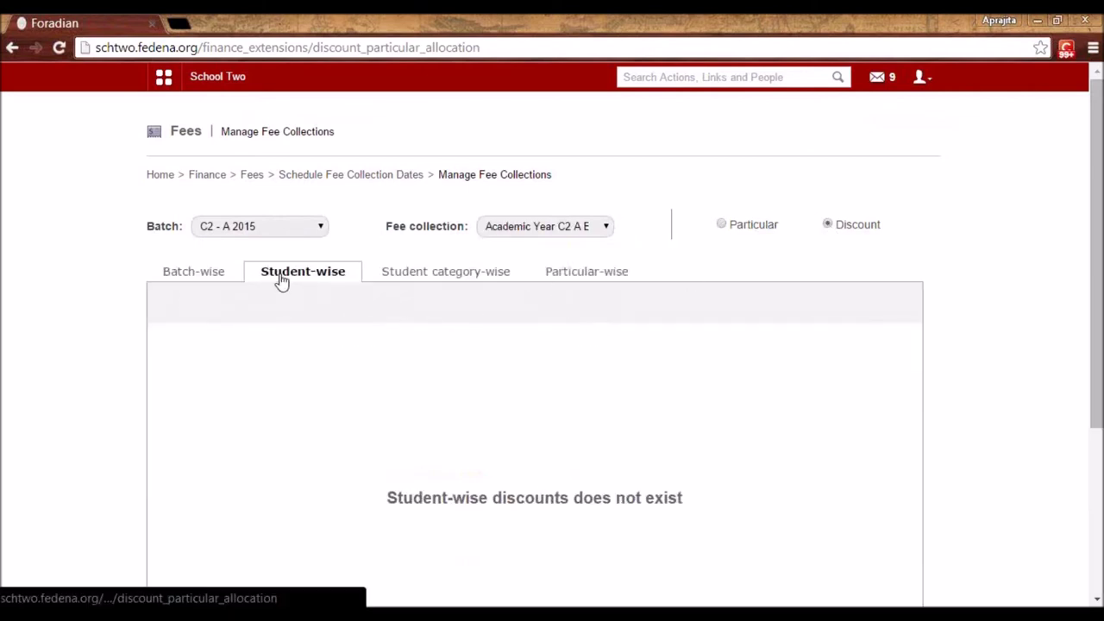
{"action": "left_click", "coordinate": [422, 274]}
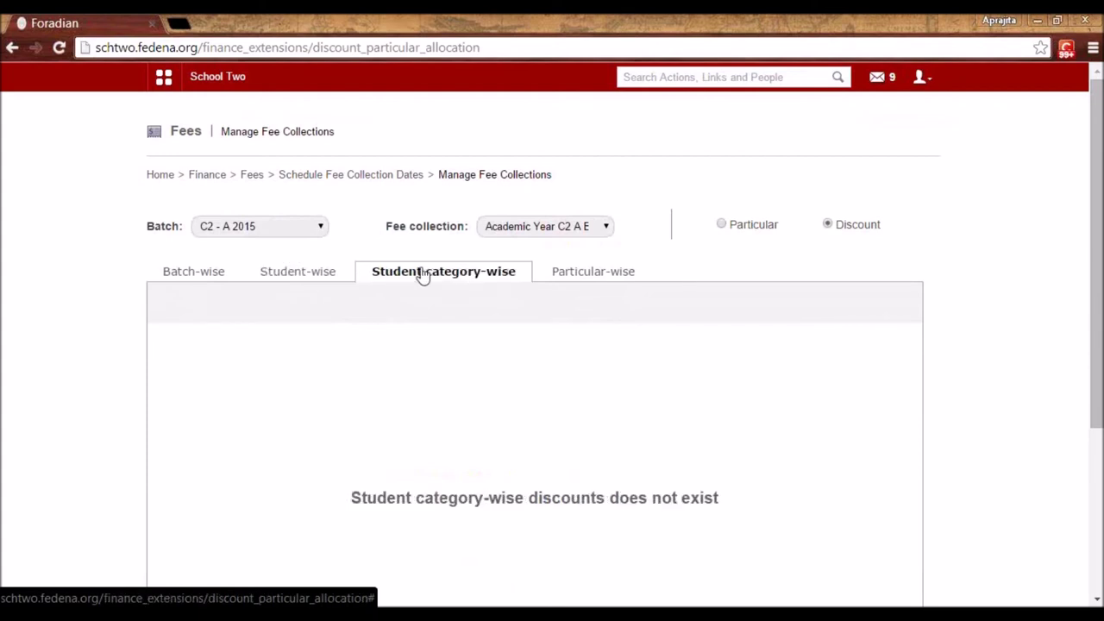
{"action": "left_click", "coordinate": [604, 278]}
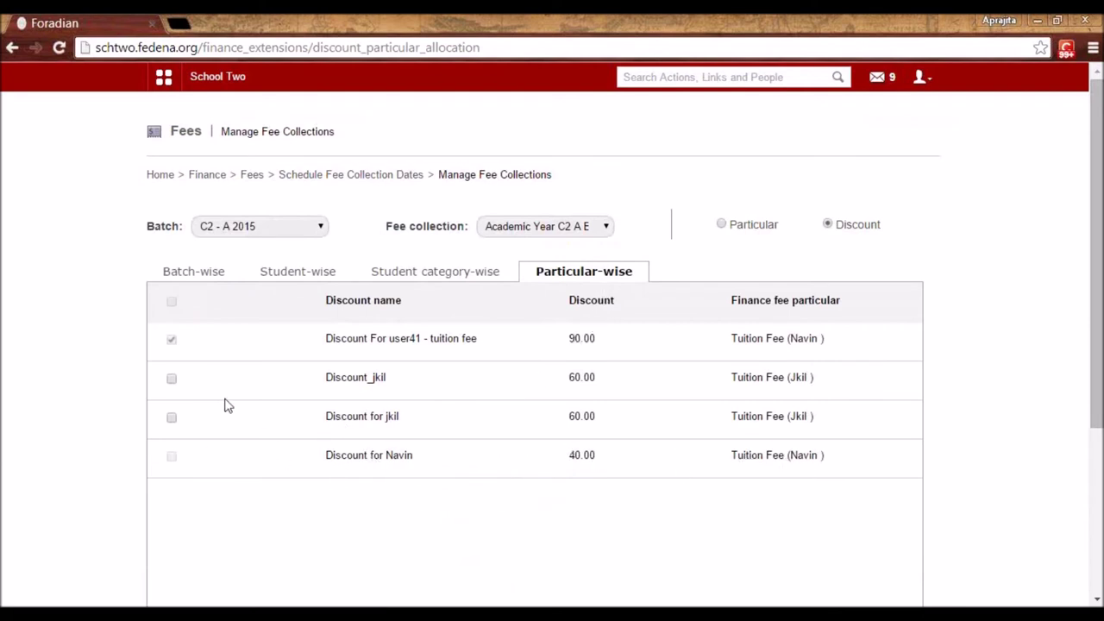
Select the first unassigned 60.00 tuition fee discount in the particular-wise list.
{"action": "left_click", "coordinate": [171, 379]}
{"action": "scroll", "coordinate": [604, 448], "scroll_direction": "down", "scroll_amount": 3}
{"action": "scroll", "coordinate": [515, 466], "scroll_direction": "up", "scroll_amount": 2}
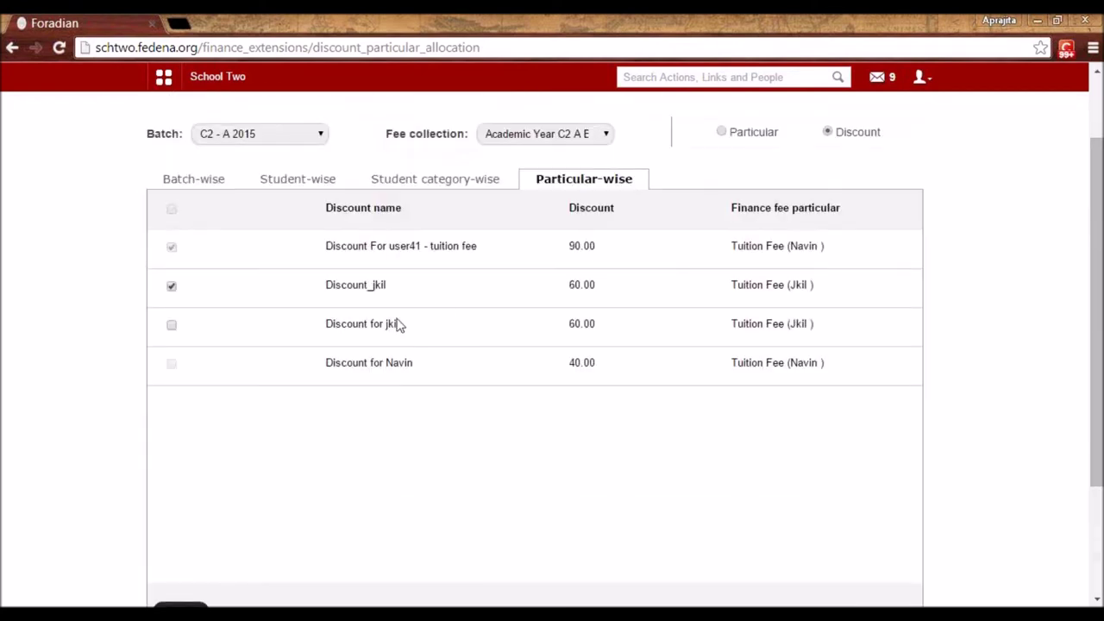
{"action": "scroll", "coordinate": [492, 276], "scroll_direction": "up", "scroll_amount": 1}
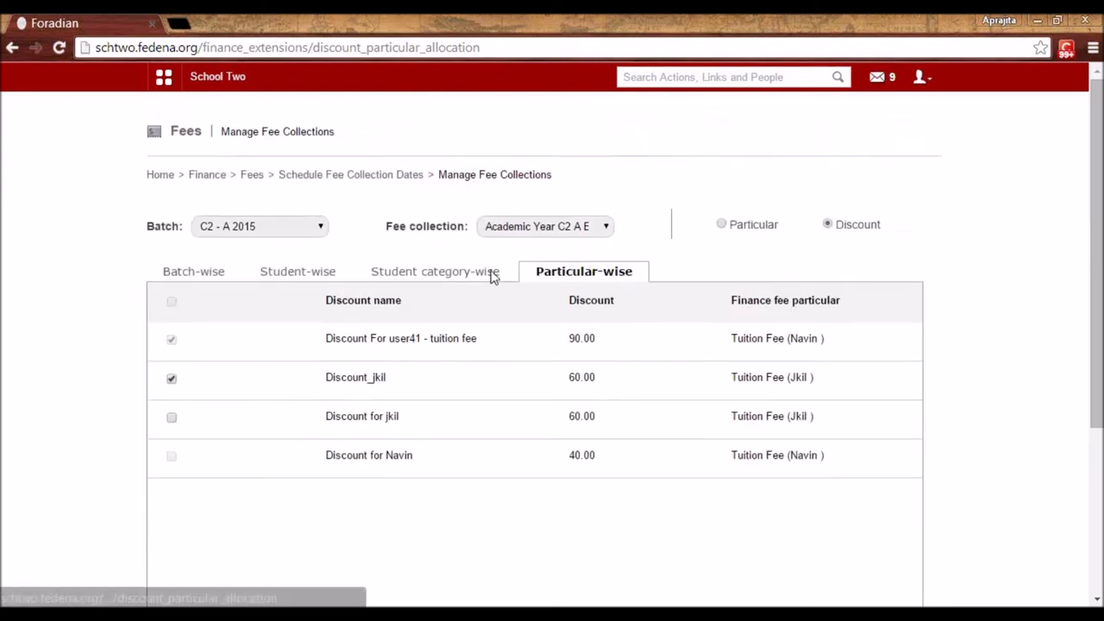
Search for the Staff child student under per-student fee submission and open their collection-wise payment for Academic Year C2 A B 2015.
{"action": "left_click", "coordinate": [252, 175]}
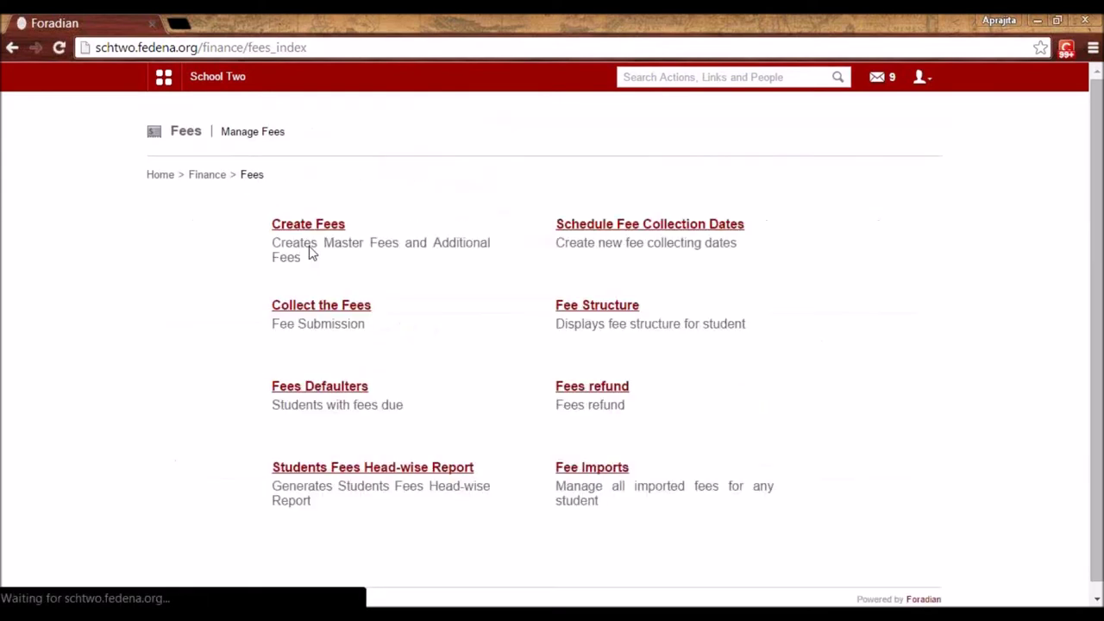
{"action": "left_click", "coordinate": [319, 309]}
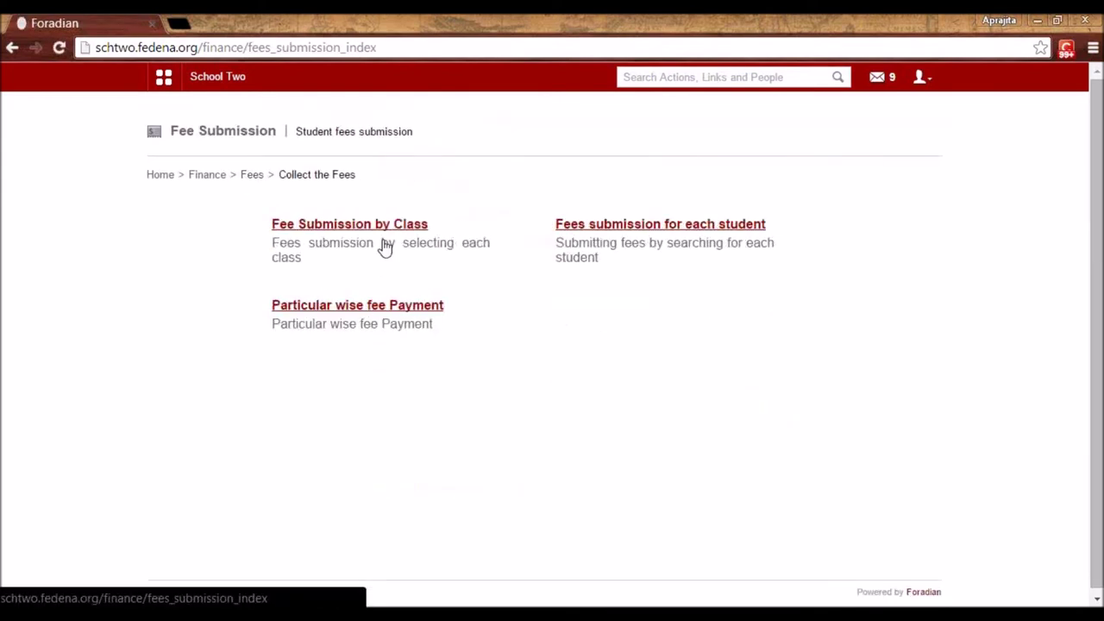
{"action": "left_click", "coordinate": [586, 223]}
{"action": "left_click", "coordinate": [314, 222]}
{"action": "type", "text": "jkil"}
{"action": "left_click", "coordinate": [278, 324]}
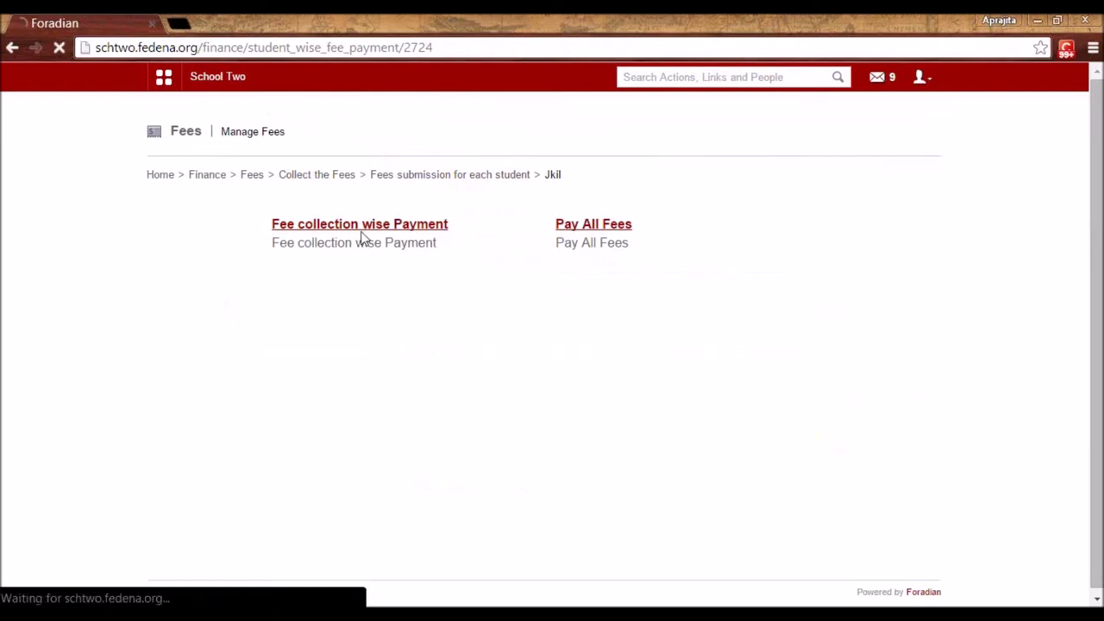
{"action": "left_click", "coordinate": [360, 231]}
{"action": "left_click", "coordinate": [392, 226]}
{"action": "left_click", "coordinate": [392, 256]}
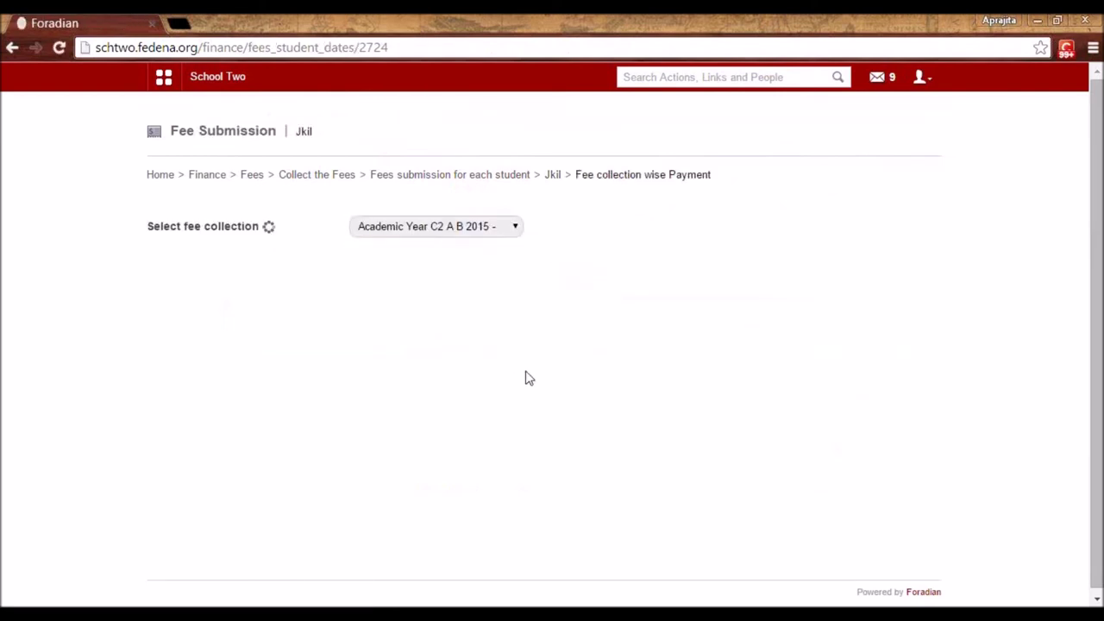
Review the student's batch-wise particulars, fine, fee summary and payment fields.
{"action": "scroll", "coordinate": [524, 378], "scroll_direction": "down", "scroll_amount": 4}
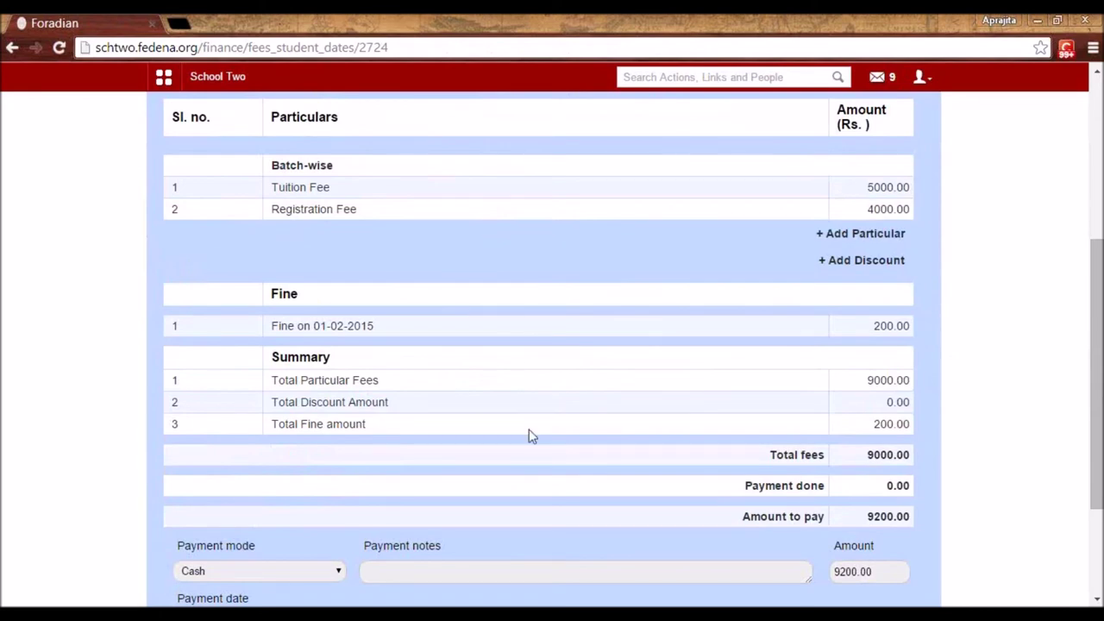
{"action": "scroll", "coordinate": [531, 436], "scroll_direction": "down", "scroll_amount": 1}
{"action": "scroll", "coordinate": [531, 435], "scroll_direction": "up", "scroll_amount": 2}
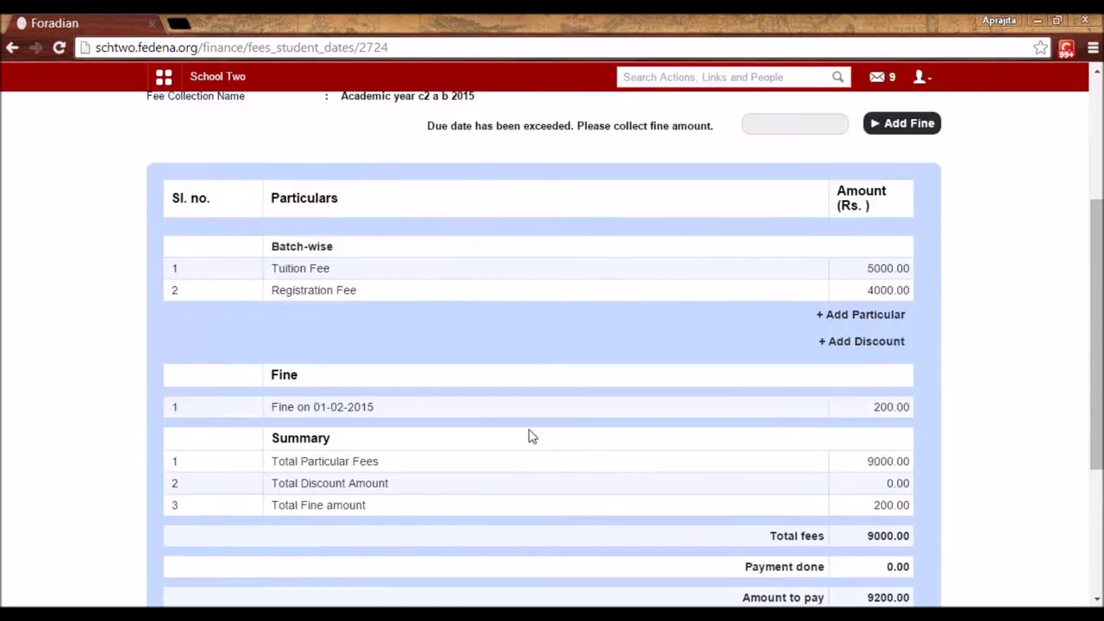
{"action": "scroll", "coordinate": [530, 435], "scroll_direction": "up", "scroll_amount": 2}
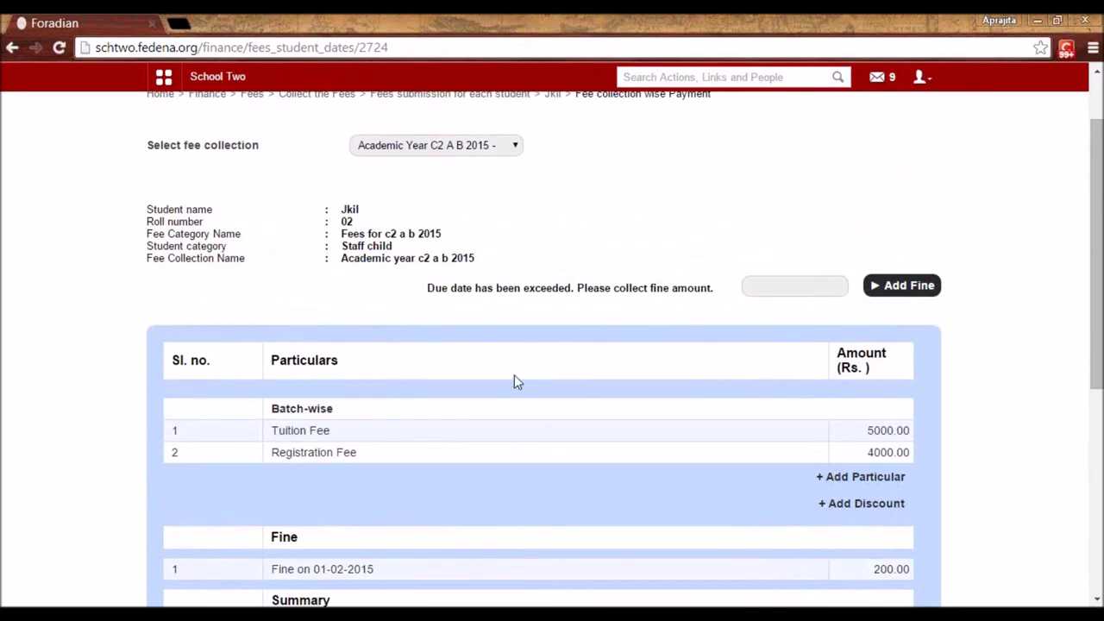
Go back to the student search, find the student with the assigned tuition fee discount, and open their Academic Year C2 A B 2015 payment.
{"action": "key", "text": "alt+Left"}
{"action": "key", "text": "alt+Left"}
{"action": "left_click", "coordinate": [324, 217]}
{"action": "type", "text": "navin"}
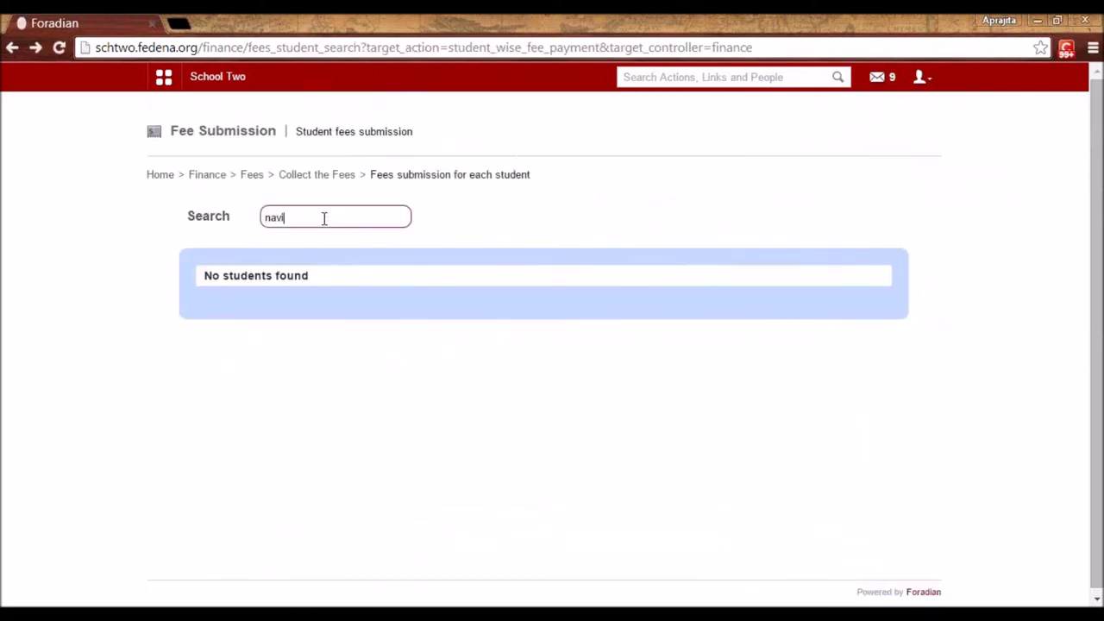
{"action": "left_click", "coordinate": [286, 325]}
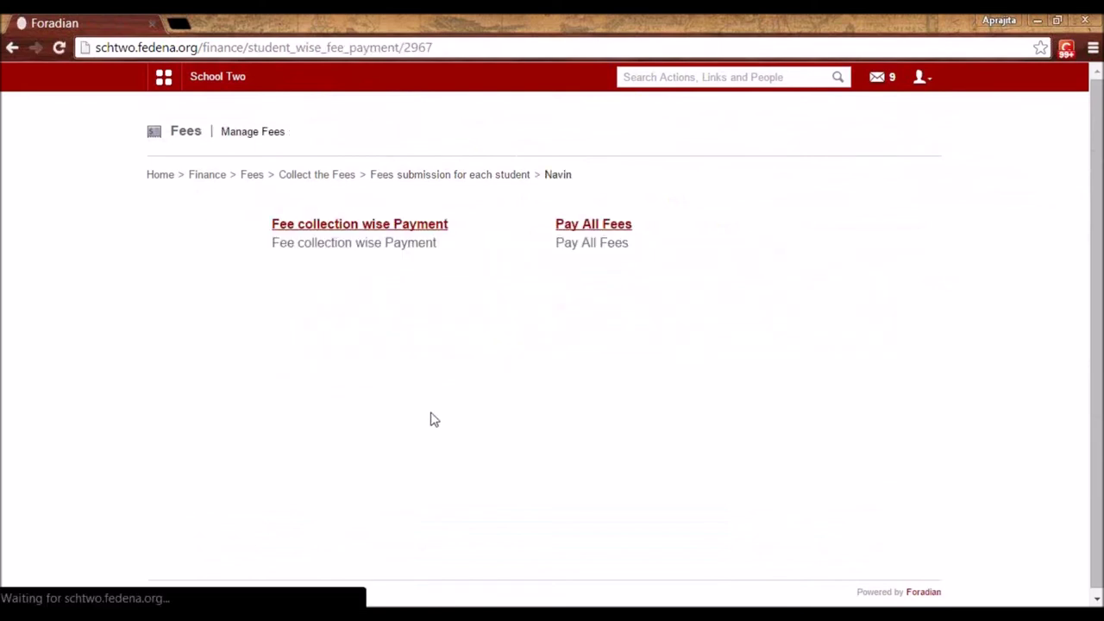
{"action": "left_click", "coordinate": [337, 226]}
{"action": "left_click", "coordinate": [401, 231]}
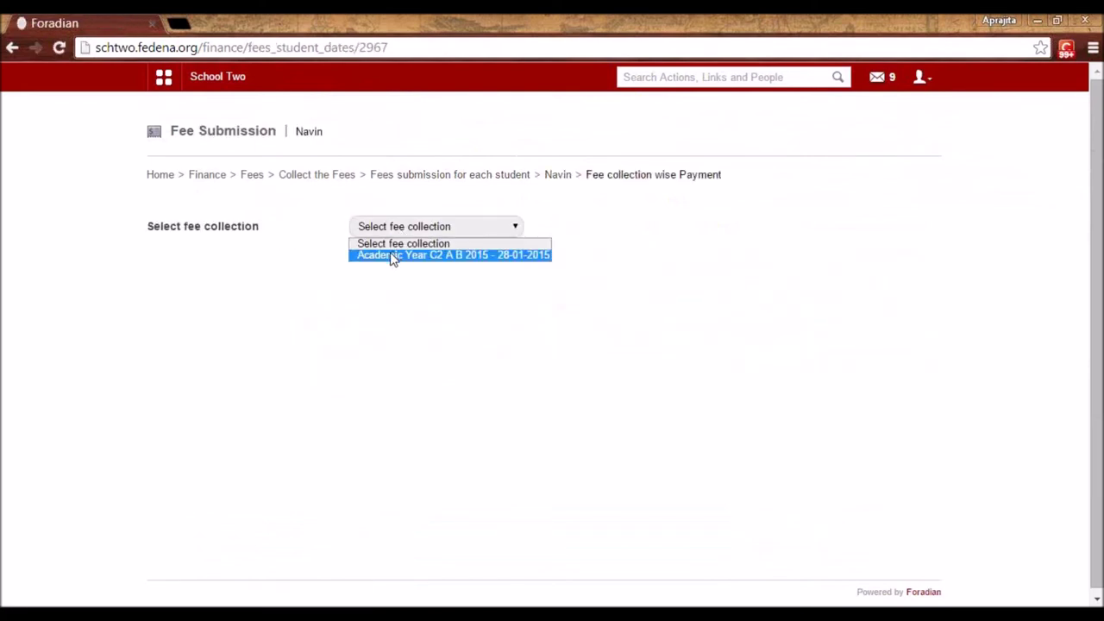
{"action": "left_click", "coordinate": [394, 256]}
Examine the particular-wise tuition fee discount, its matching particular, the fee summary and the payment history.
{"action": "scroll", "coordinate": [423, 321], "scroll_direction": "down", "scroll_amount": 3}
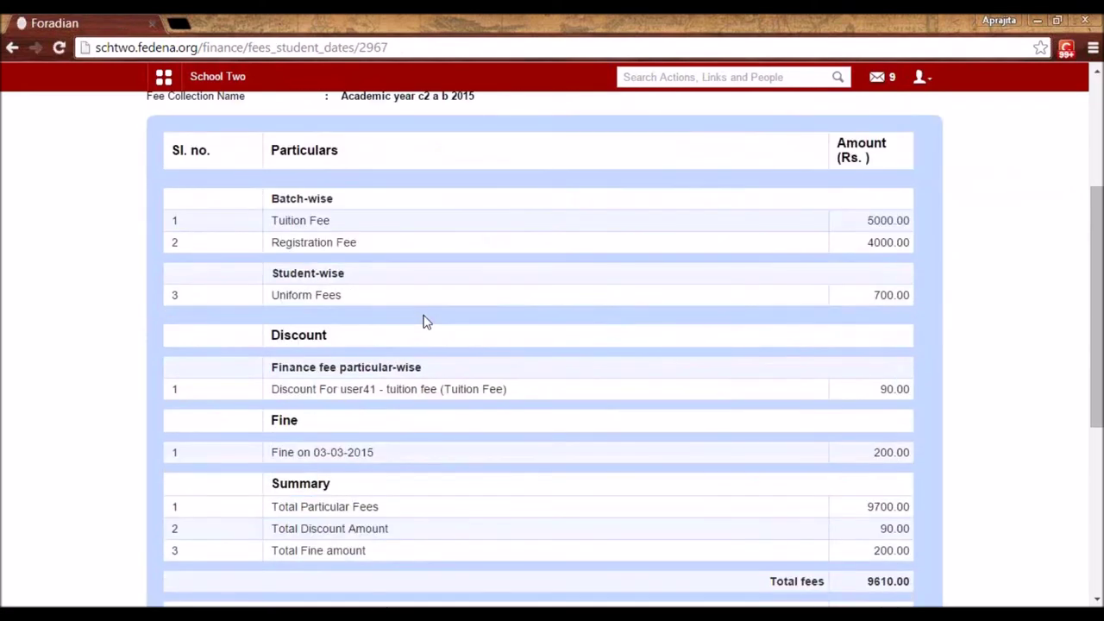
{"action": "left_click_drag", "start_coordinate": [881, 389], "coordinate": [905, 388]}
{"action": "left_click", "coordinate": [646, 406]}
{"action": "left_click_drag", "start_coordinate": [499, 389], "coordinate": [441, 389]}
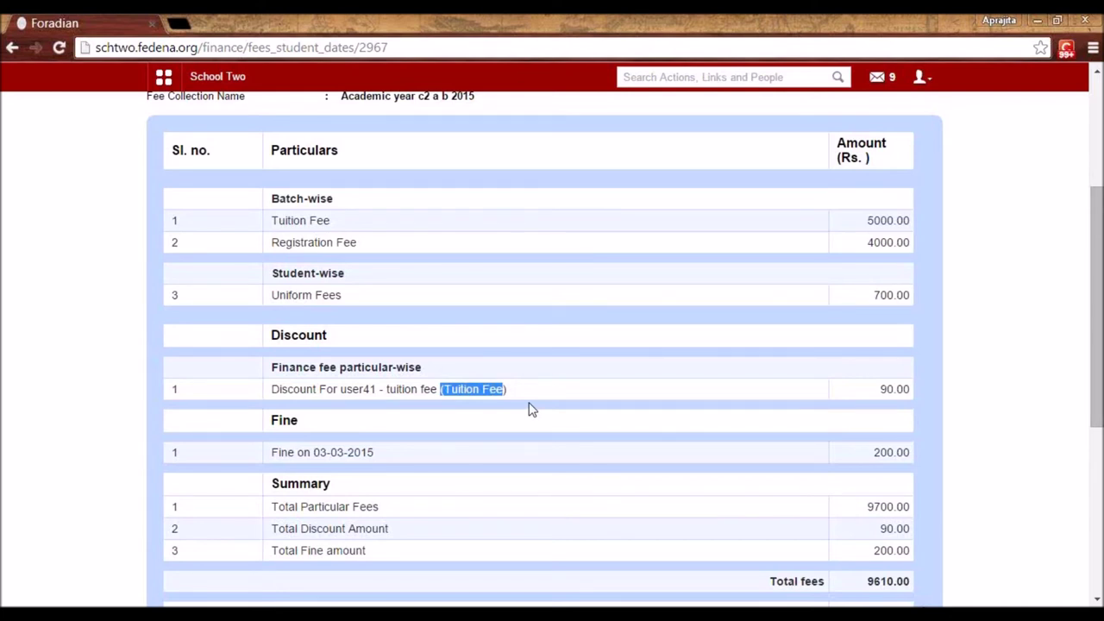
{"action": "left_click_drag", "start_coordinate": [332, 223], "coordinate": [270, 223]}
{"action": "scroll", "coordinate": [412, 301], "scroll_direction": "down", "scroll_amount": 1}
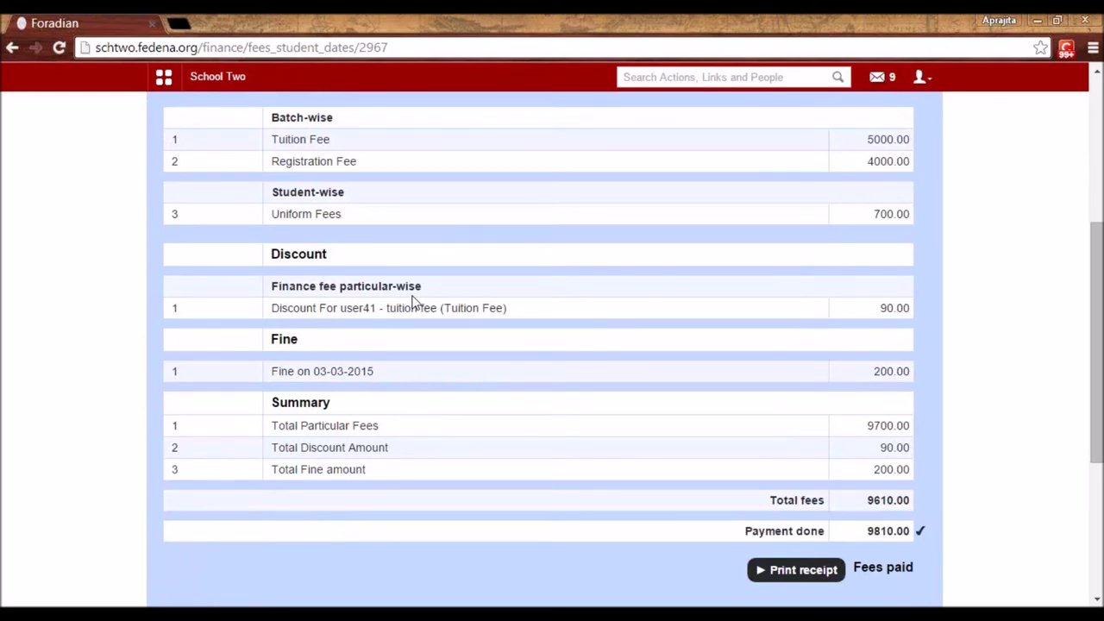
{"action": "scroll", "coordinate": [412, 302], "scroll_direction": "down", "scroll_amount": 2}
{"action": "scroll", "coordinate": [412, 302], "scroll_direction": "up", "scroll_amount": 2}
{"action": "scroll", "coordinate": [412, 302], "scroll_direction": "down", "scroll_amount": 2}
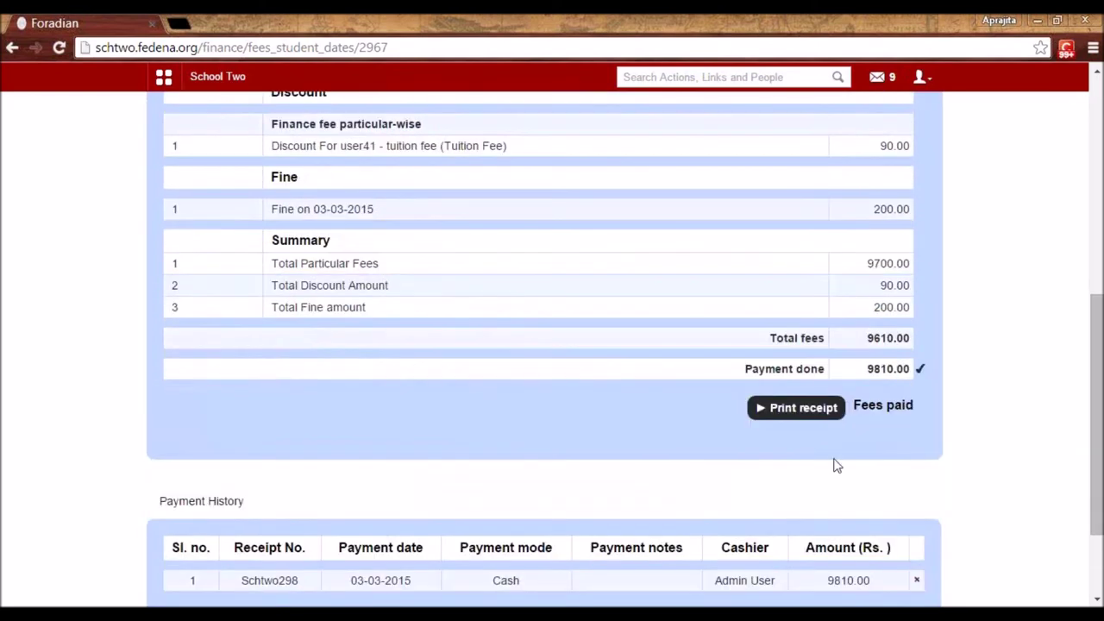
Delete the cash payment dated 03-03-2015 from the student's payment history.
{"action": "left_click", "coordinate": [917, 580]}
{"action": "left_click", "coordinate": [592, 179]}
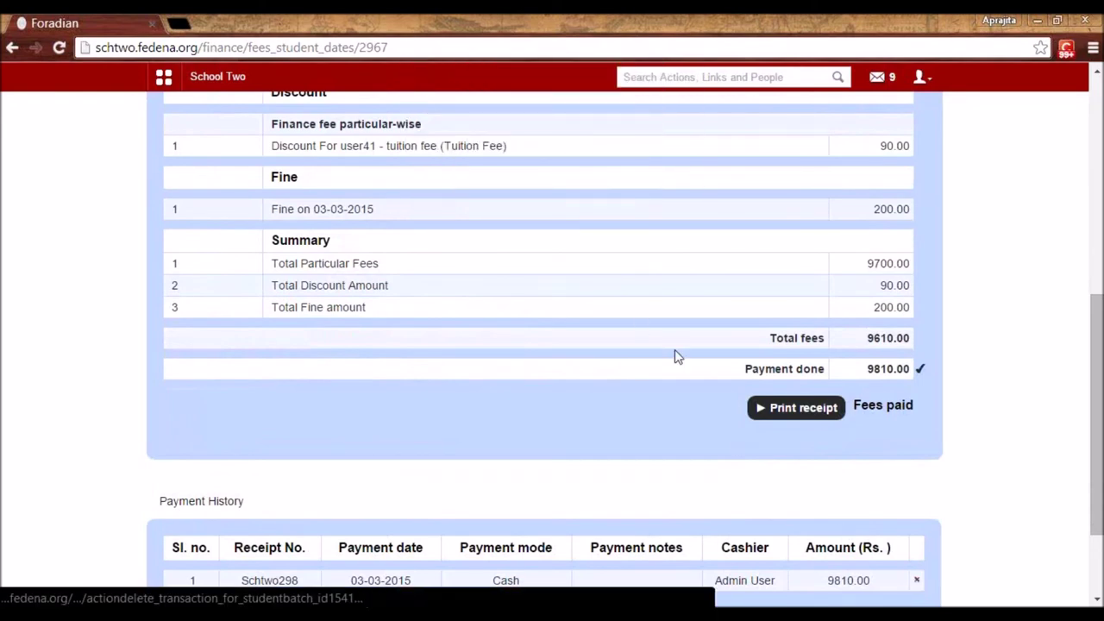
{"action": "scroll", "coordinate": [733, 401], "scroll_direction": "down", "scroll_amount": 1}
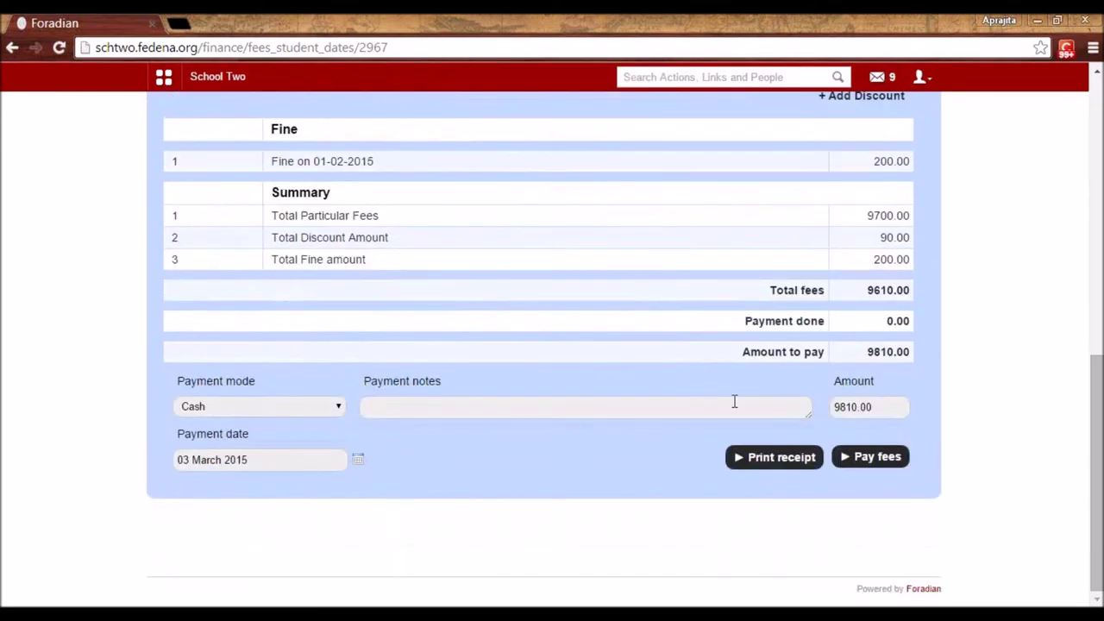
Delete the student-wise Uniform Fees particular from the student's fee collection.
{"action": "scroll", "coordinate": [733, 404], "scroll_direction": "up", "scroll_amount": 5}
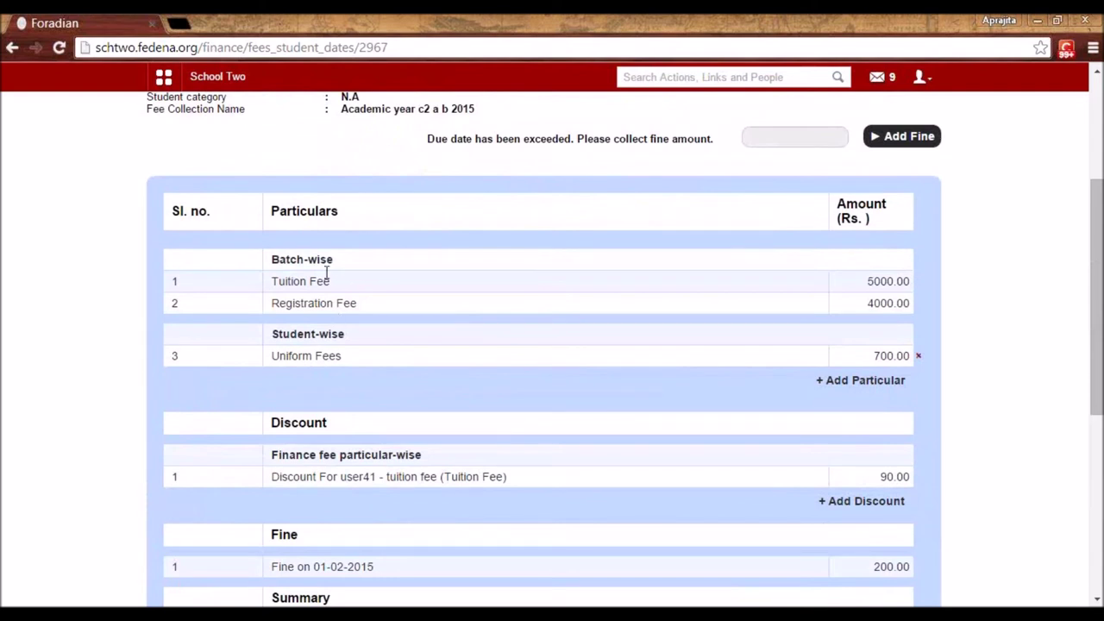
{"action": "left_click_drag", "start_coordinate": [273, 281], "coordinate": [276, 309]}
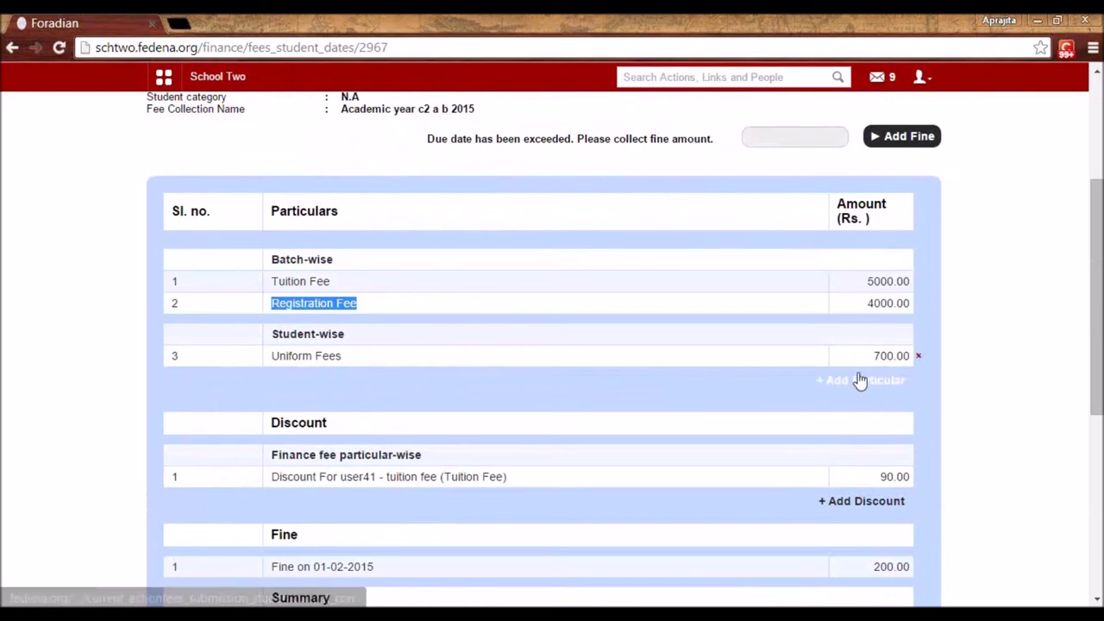
{"action": "left_click", "coordinate": [919, 356]}
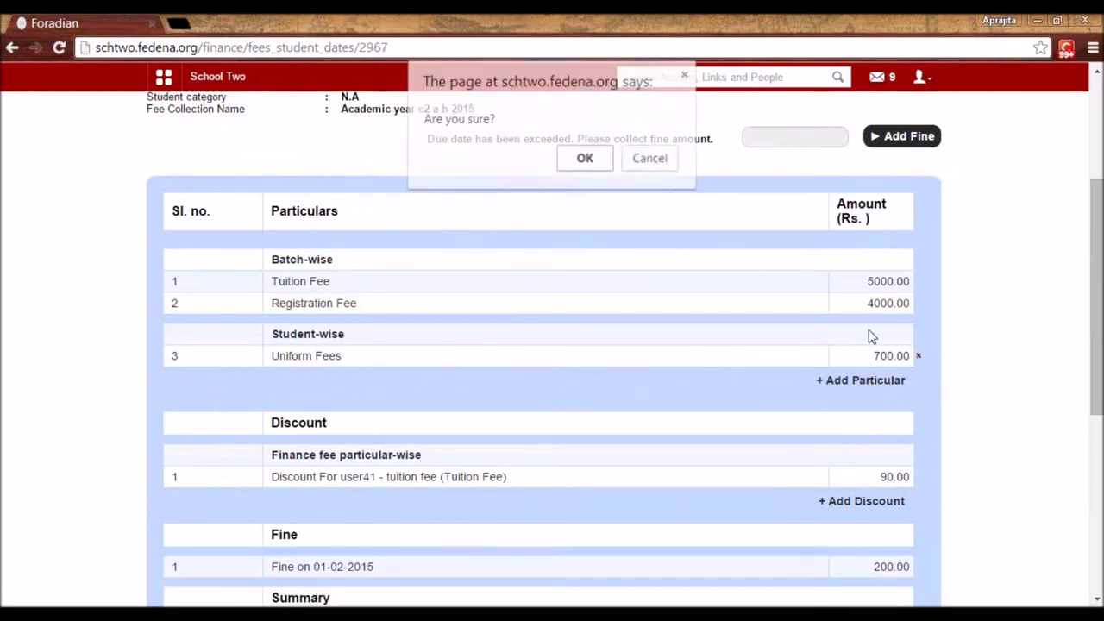
{"action": "left_click", "coordinate": [577, 166]}
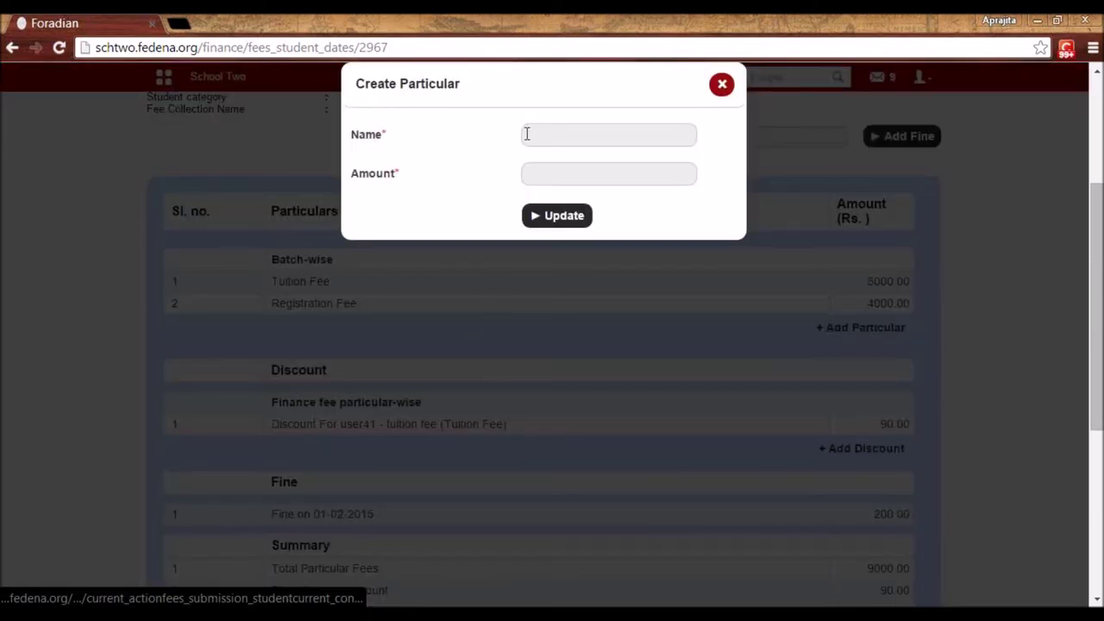
Create a student-wise particular named Uniform fees with an amount of 500.
{"action": "left_click", "coordinate": [528, 134]}
{"action": "type", "text": "Uniform"}
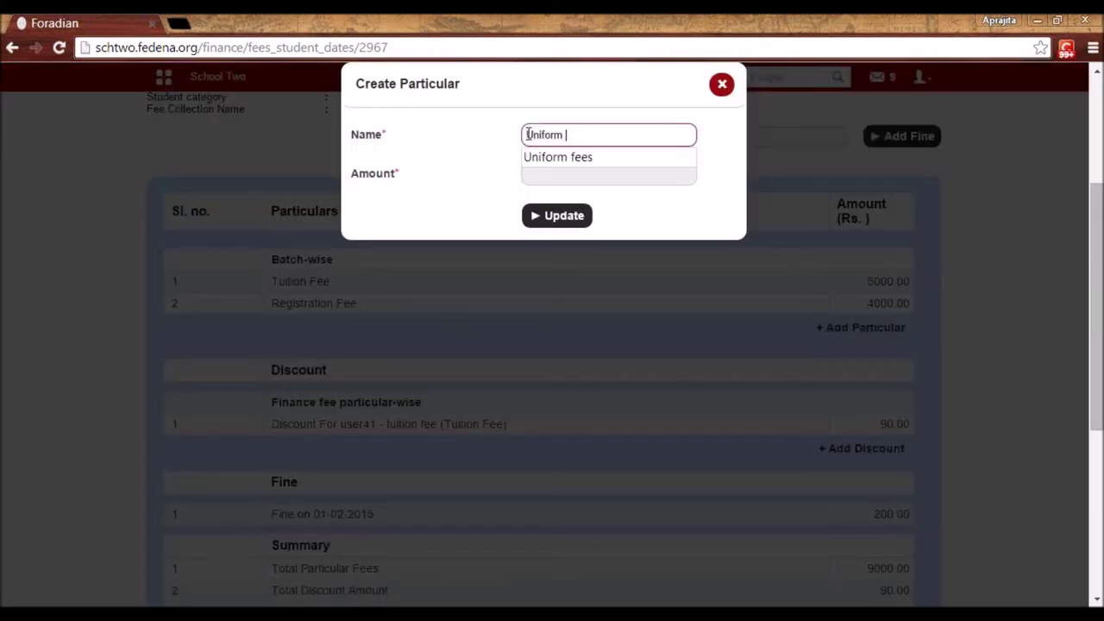
{"action": "type", "text": " fees"}
{"action": "left_click", "coordinate": [546, 159]}
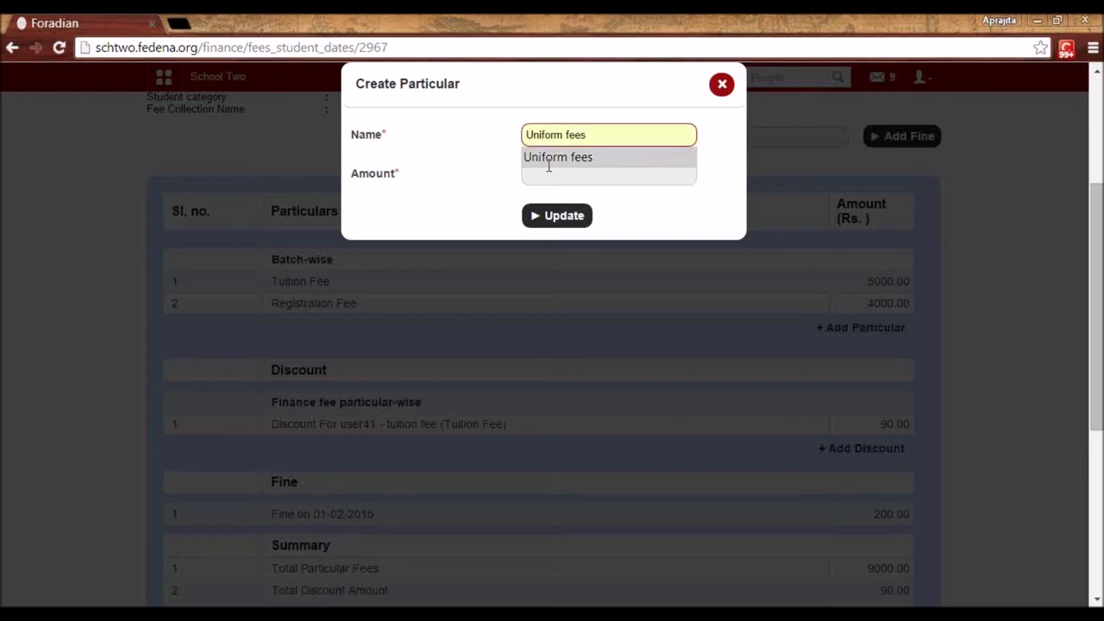
{"action": "left_click", "coordinate": [550, 174]}
{"action": "type", "text": "500"}
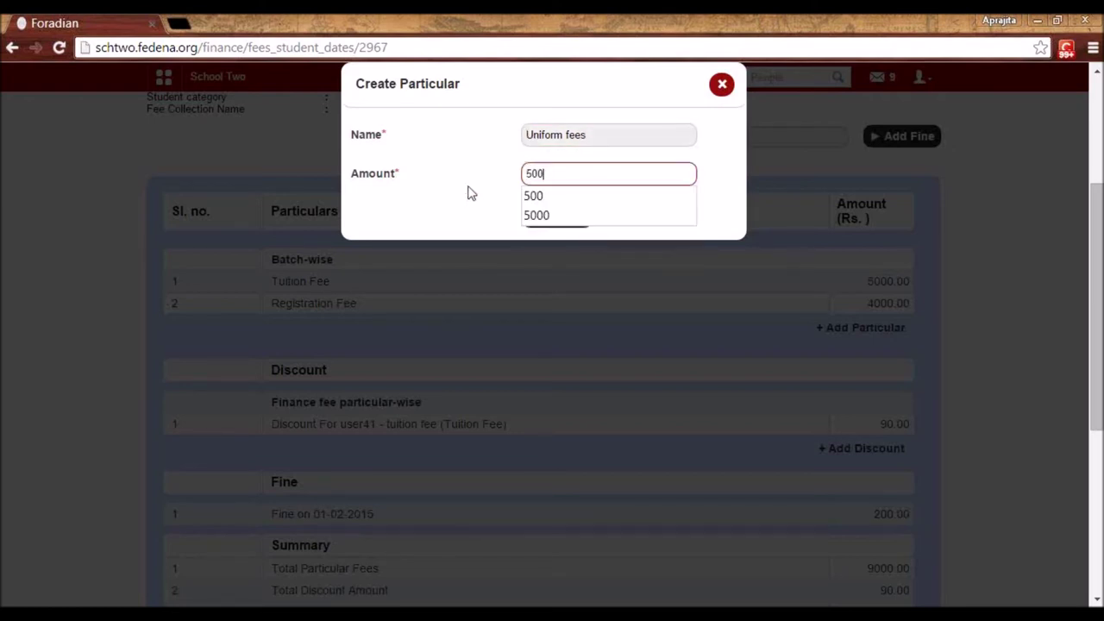
{"action": "left_click", "coordinate": [557, 216]}
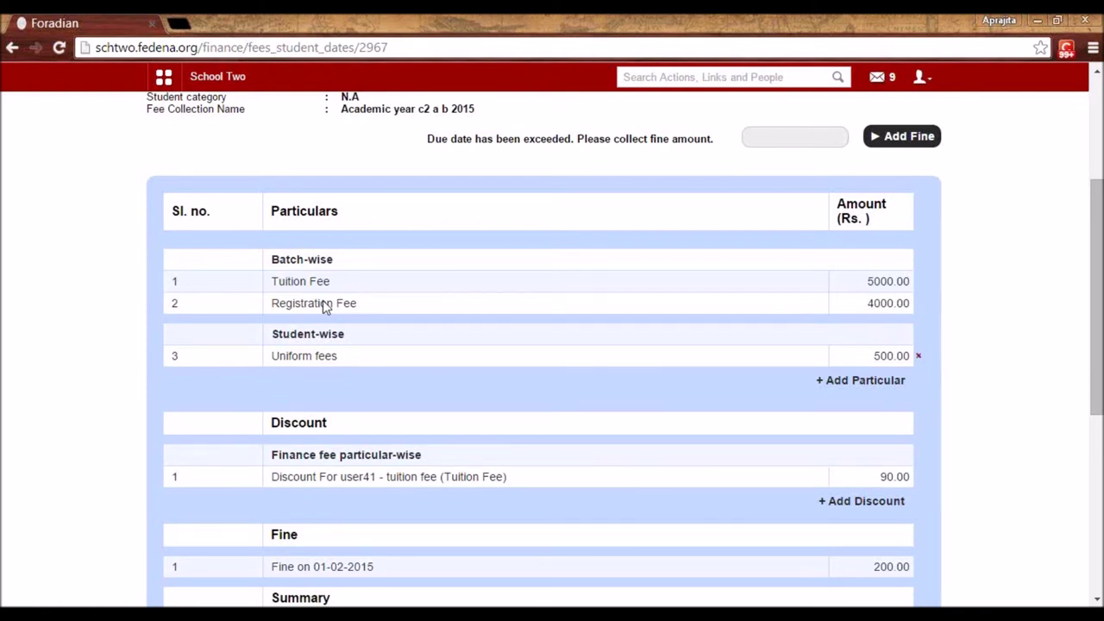
Add a student-wise discount named Instant to the fee collection, in Amount mode with a value of 50 Rs.
{"action": "scroll", "coordinate": [323, 307], "scroll_direction": "down", "scroll_amount": 1}
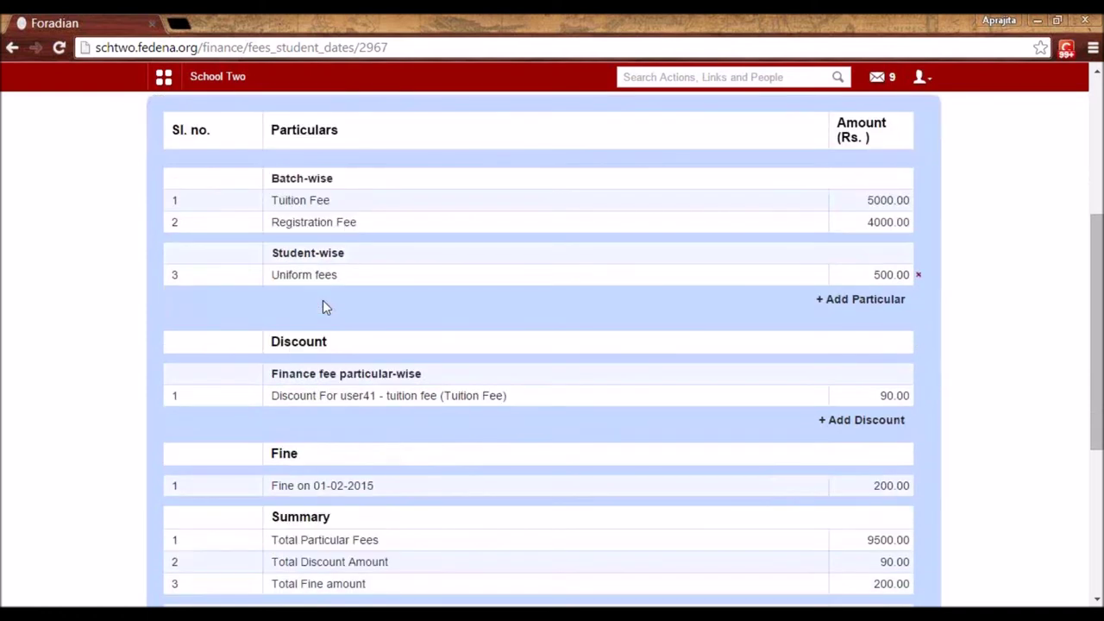
{"action": "left_click", "coordinate": [885, 426]}
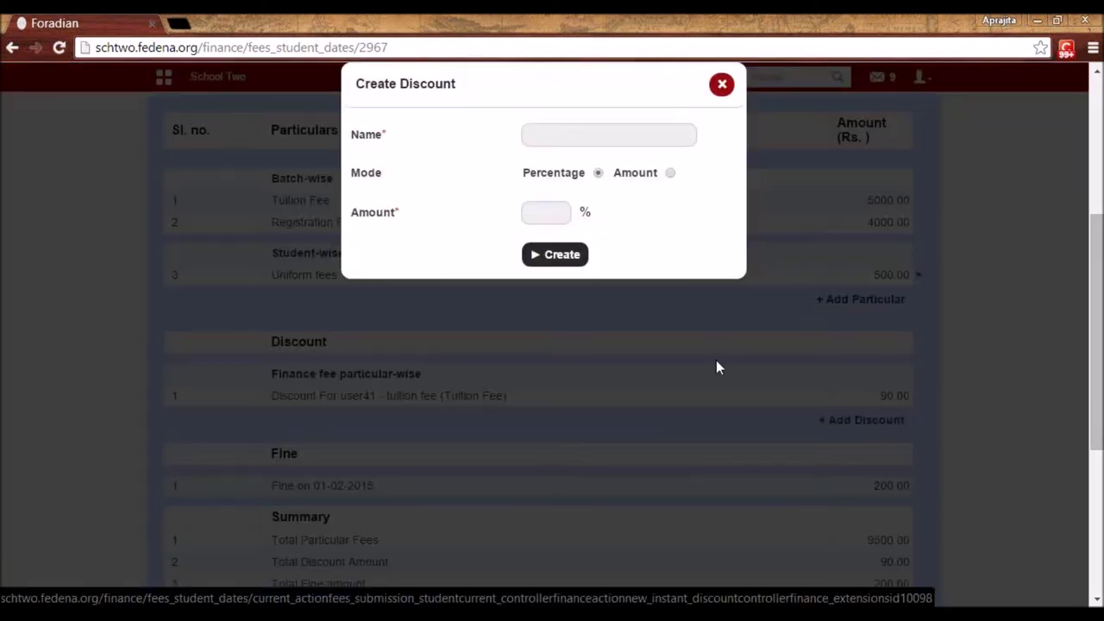
{"action": "left_click", "coordinate": [670, 172]}
{"action": "left_click", "coordinate": [579, 213]}
{"action": "type", "text": "50"}
{"action": "left_click", "coordinate": [558, 131]}
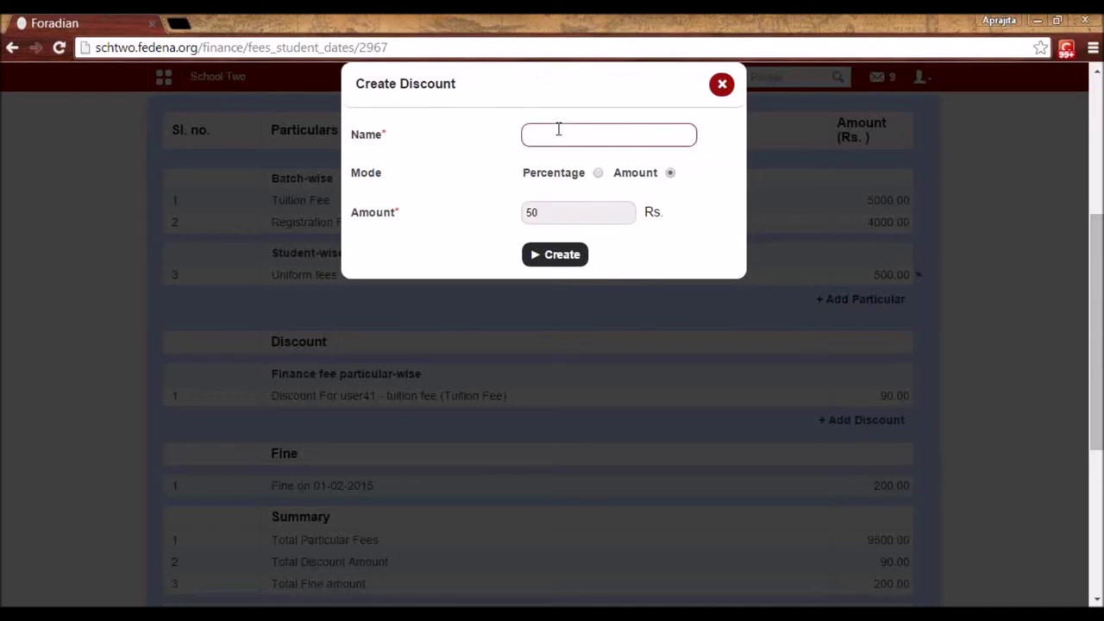
{"action": "type", "text": "Instant"}
{"action": "left_click", "coordinate": [554, 254]}
Set the payment mode to Cheque and enter the cheque number in the payment notes.
{"action": "scroll", "coordinate": [552, 336], "scroll_direction": "down", "scroll_amount": 3}
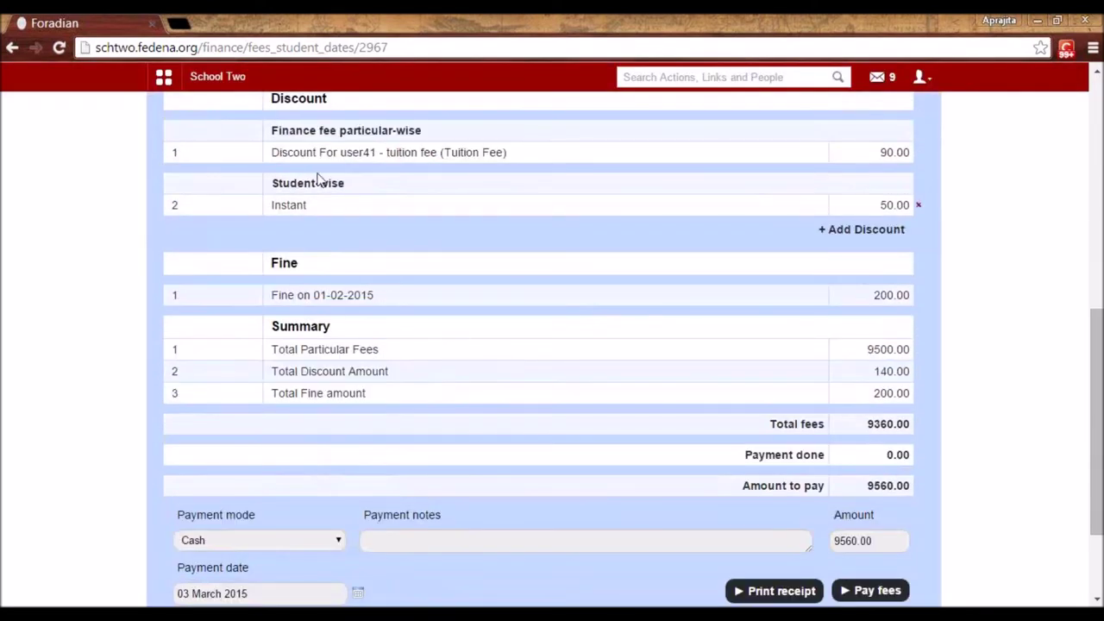
{"action": "scroll", "coordinate": [473, 301], "scroll_direction": "down", "scroll_amount": 1}
{"action": "scroll", "coordinate": [473, 301], "scroll_direction": "down", "scroll_amount": 1}
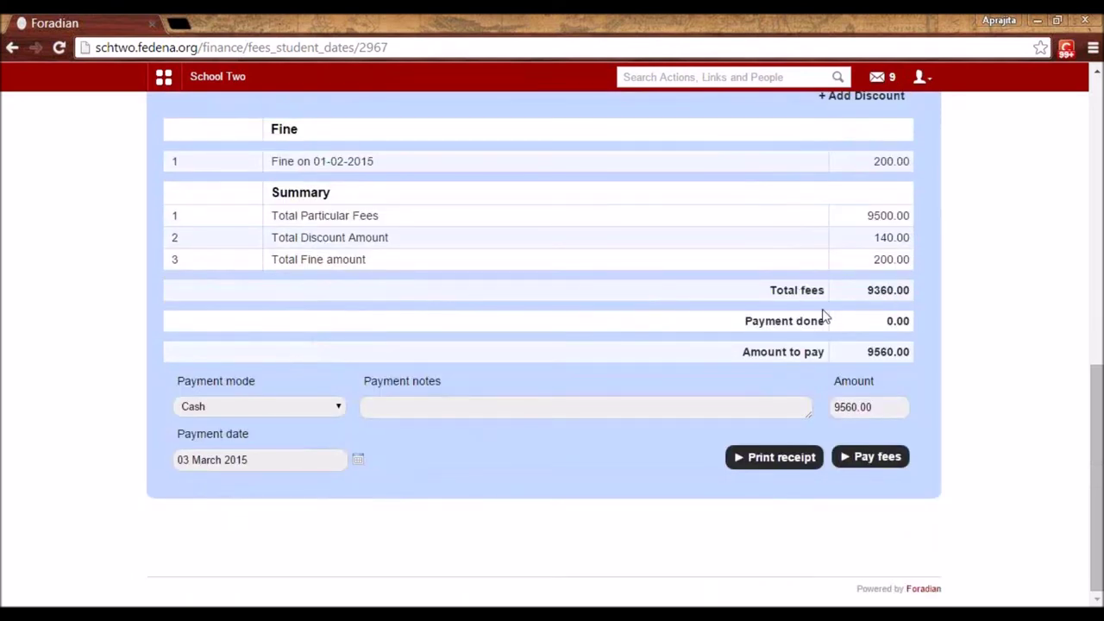
{"action": "left_click_drag", "start_coordinate": [874, 405], "coordinate": [835, 415]}
{"action": "left_click", "coordinate": [297, 407]}
{"action": "left_click", "coordinate": [281, 424]}
{"action": "left_click", "coordinate": [308, 411]}
{"action": "left_click", "coordinate": [283, 447]}
{"action": "left_click", "coordinate": [452, 415]}
{"action": "type", "text": "Cheque no: 899879"}
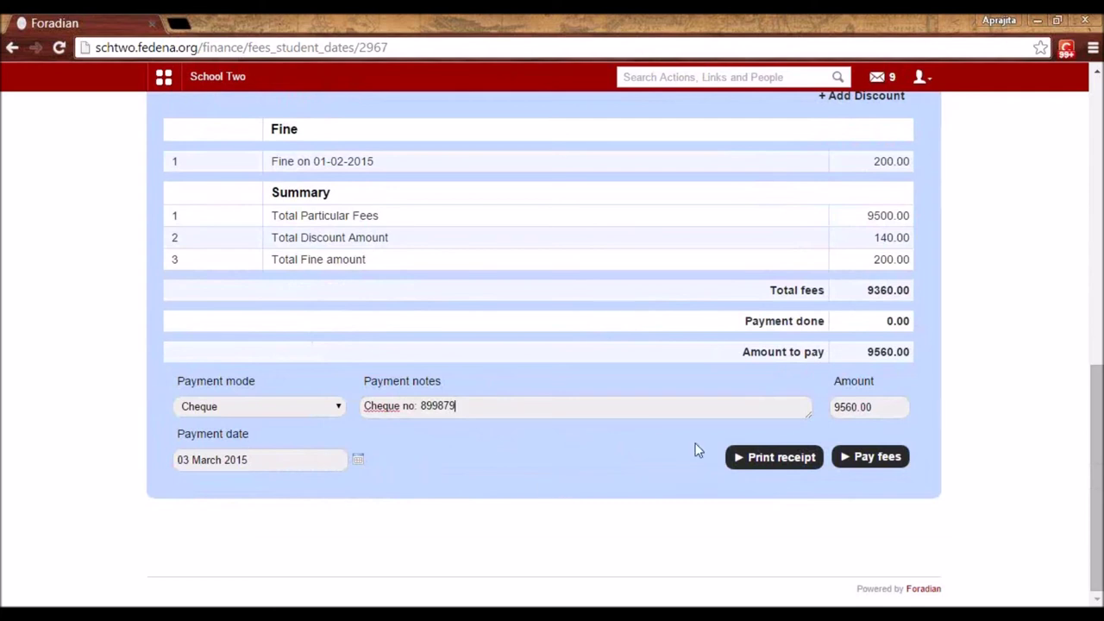
Generate the receipt before paying and examine its particulars, discounts, fine and summary.
{"action": "left_click", "coordinate": [766, 460]}
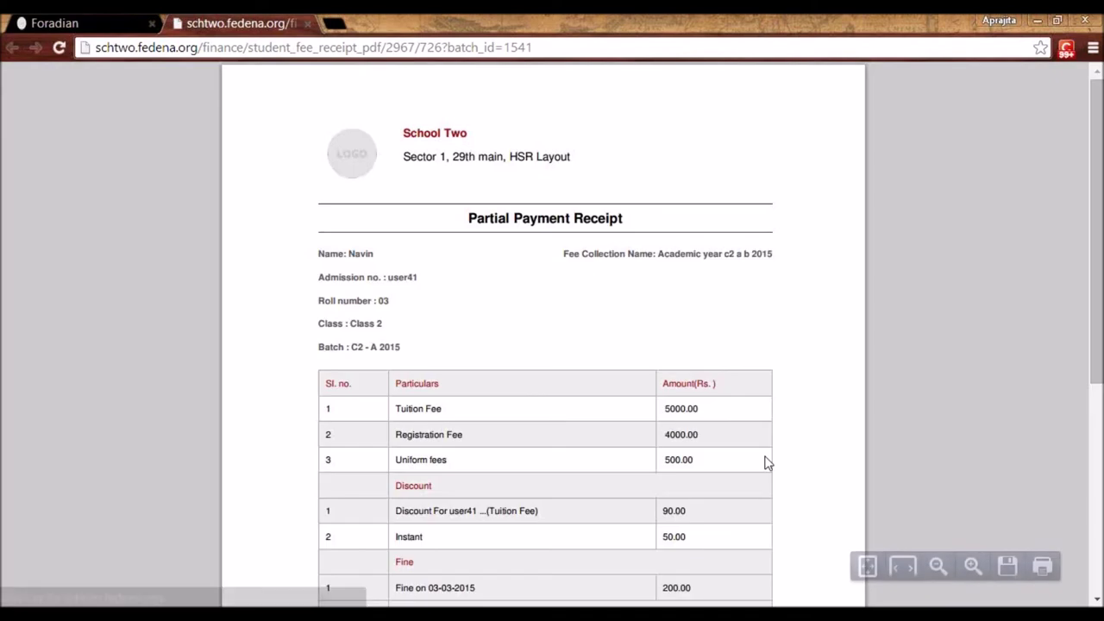
{"action": "scroll", "coordinate": [765, 462], "scroll_direction": "down", "scroll_amount": 5}
{"action": "scroll", "coordinate": [765, 469], "scroll_direction": "up", "scroll_amount": 1}
{"action": "scroll", "coordinate": [766, 469], "scroll_direction": "down", "scroll_amount": 1}
{"action": "scroll", "coordinate": [765, 468], "scroll_direction": "up", "scroll_amount": 2}
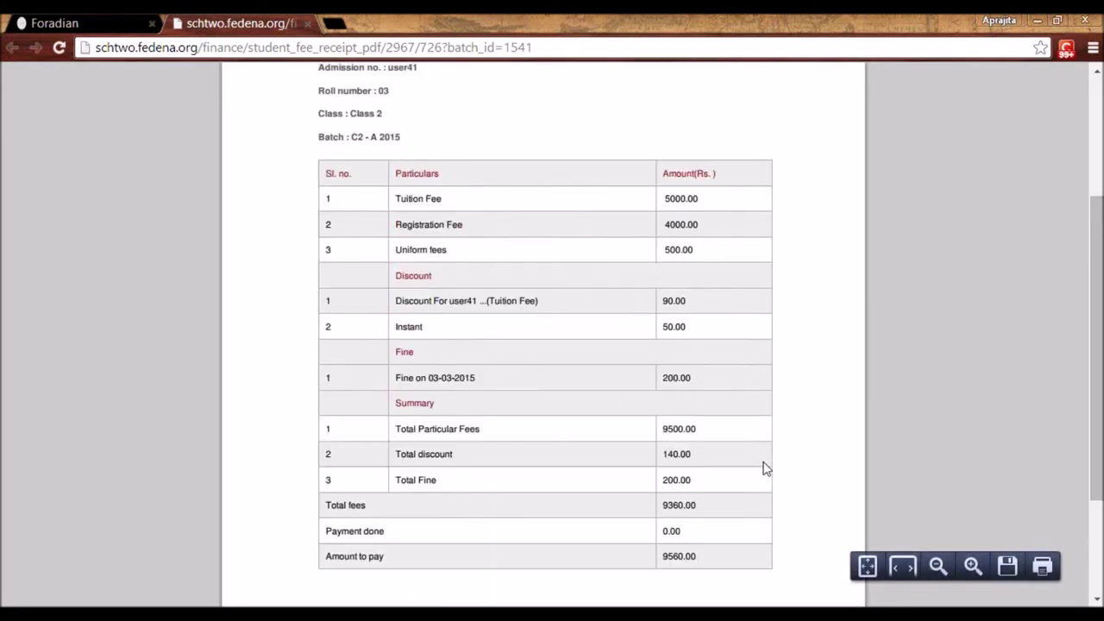
{"action": "scroll", "coordinate": [764, 469], "scroll_direction": "up", "scroll_amount": 3}
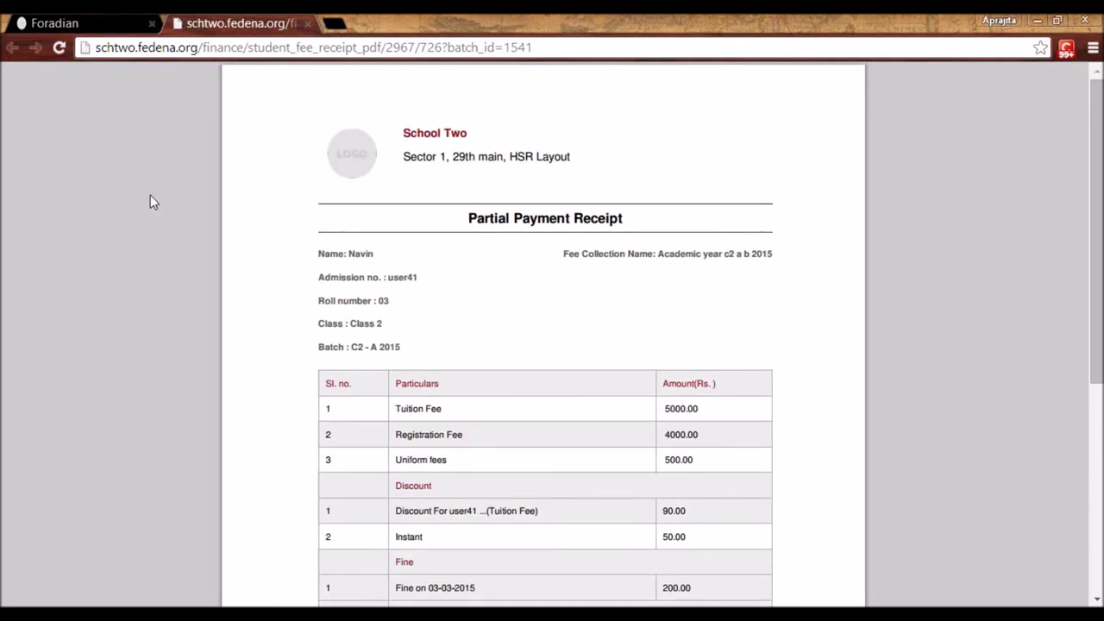
Return to the fee submission page, pay the student's full fees and generate the fee receipt.
{"action": "left_click", "coordinate": [12, 48]}
{"action": "left_click", "coordinate": [869, 457]}
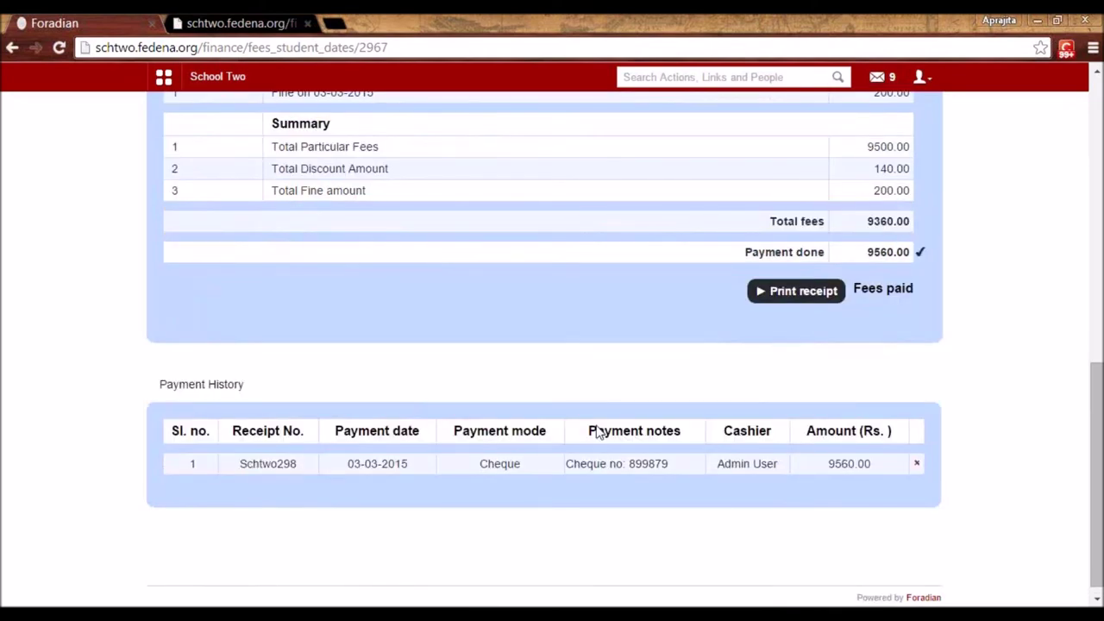
{"action": "left_click", "coordinate": [818, 288]}
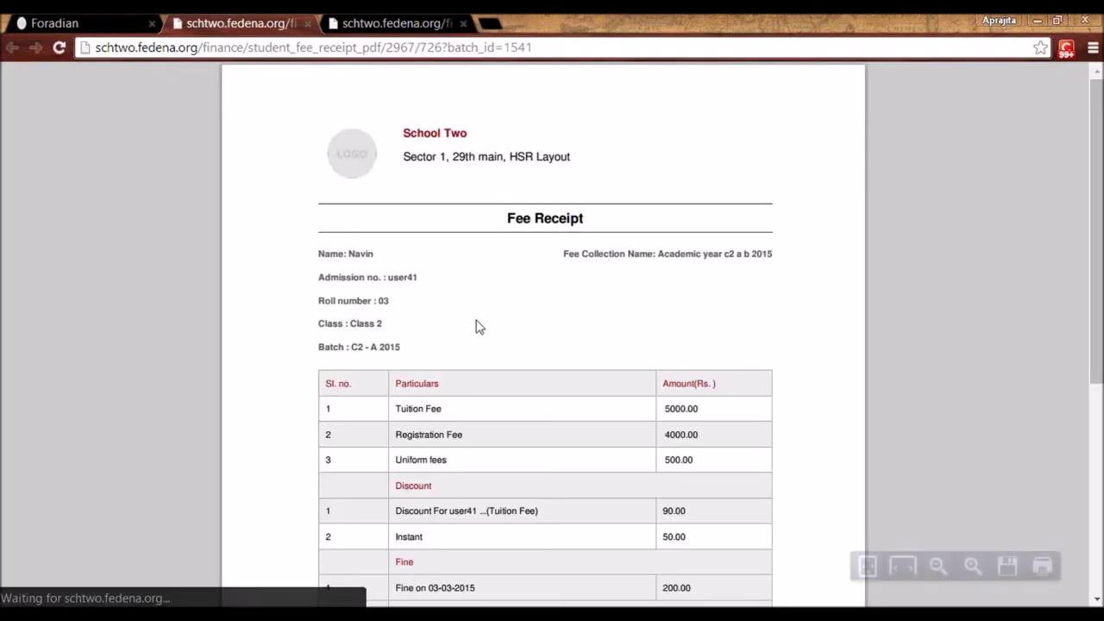
Enlarge the fee receipt to 125%, examine its summary and payment history, and review the paid fee submission.
{"action": "scroll", "coordinate": [699, 419], "scroll_direction": "down", "scroll_amount": 4}
{"action": "scroll", "coordinate": [705, 445], "scroll_direction": "down", "scroll_amount": 1}
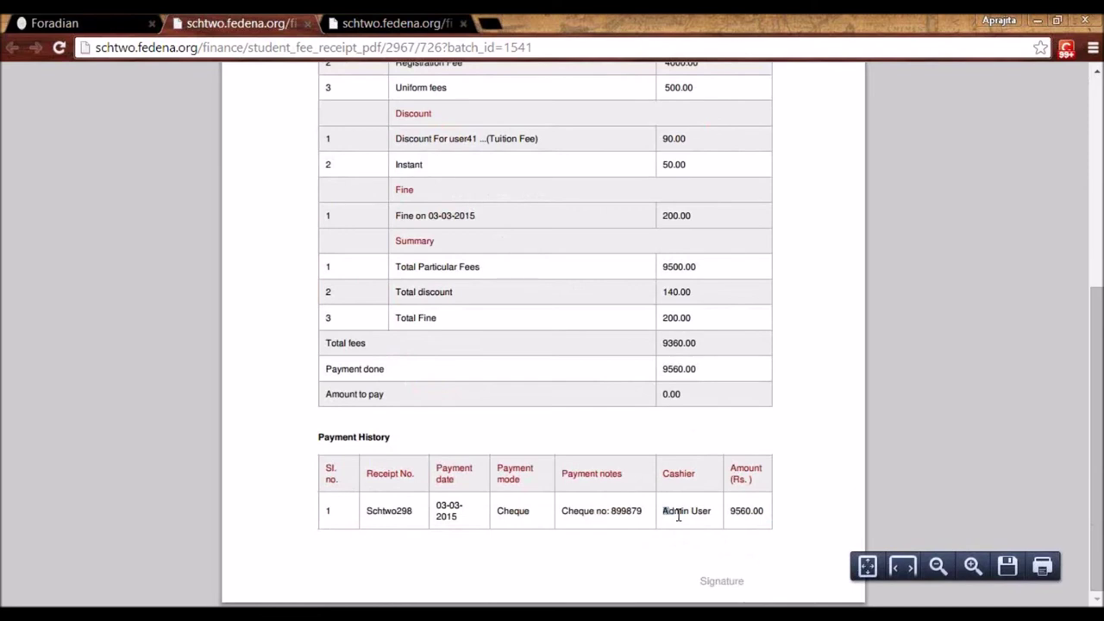
{"action": "key", "text": "ctrl+plus"}
{"action": "key", "text": "ctrl+plus"}
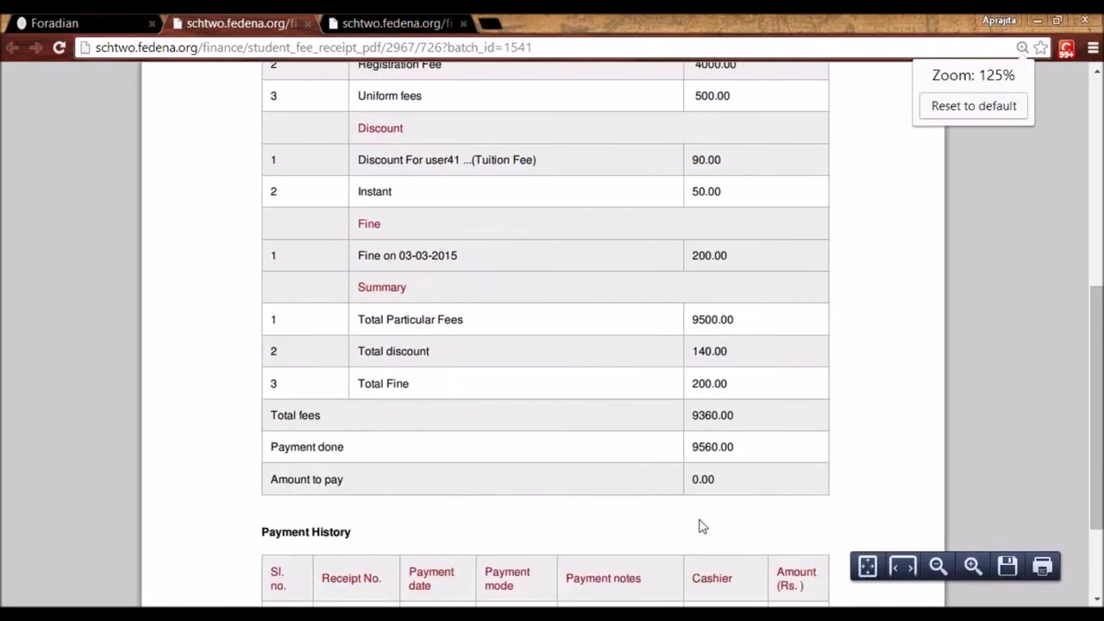
{"action": "scroll", "coordinate": [703, 527], "scroll_direction": "down", "scroll_amount": 3}
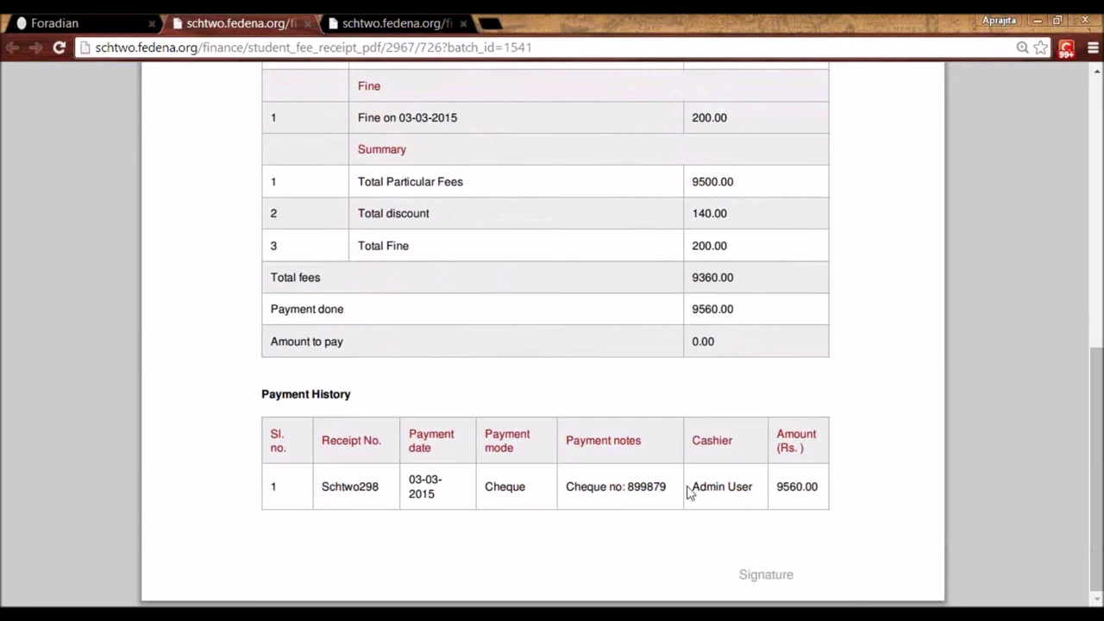
{"action": "scroll", "coordinate": [687, 488], "scroll_direction": "up", "scroll_amount": 7}
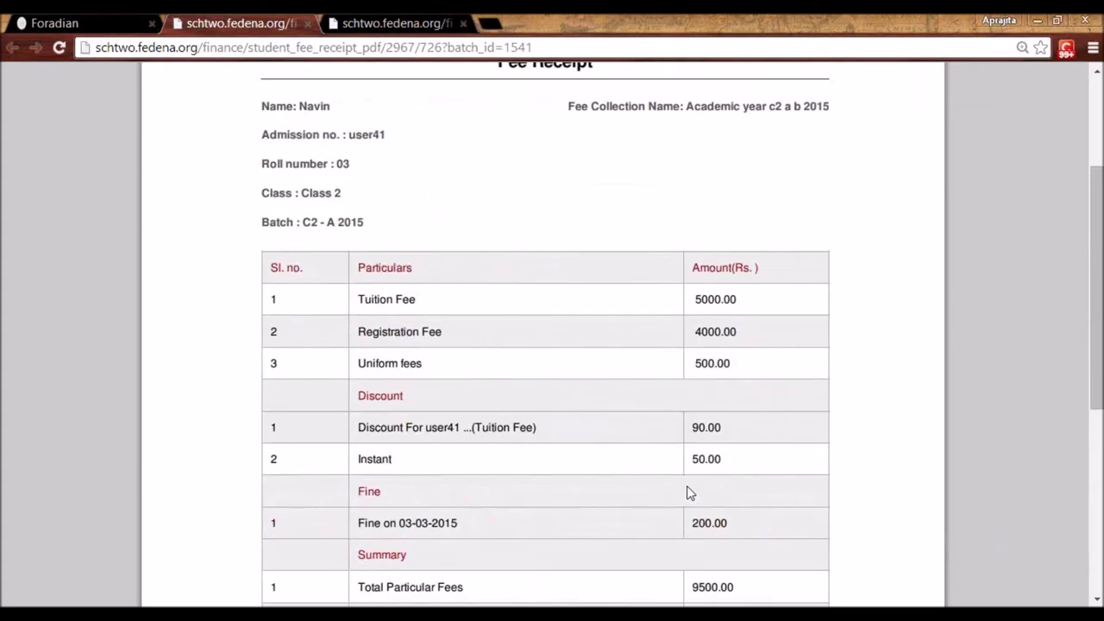
{"action": "left_click", "coordinate": [108, 19]}
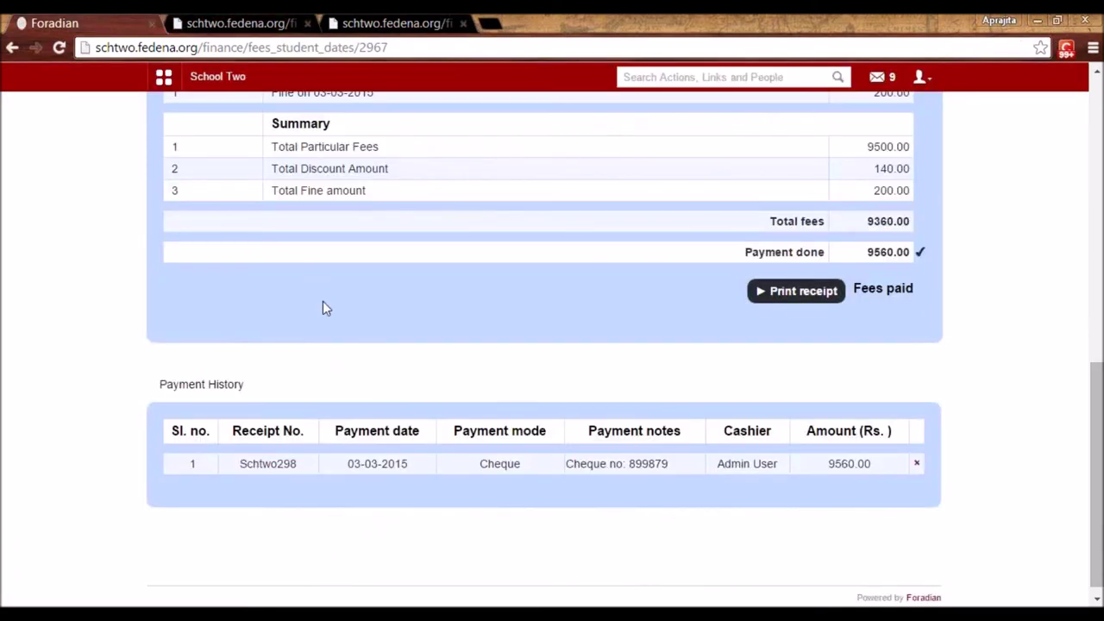
{"action": "scroll", "coordinate": [325, 308], "scroll_direction": "up", "scroll_amount": 1}
{"action": "scroll", "coordinate": [324, 308], "scroll_direction": "up", "scroll_amount": 7}
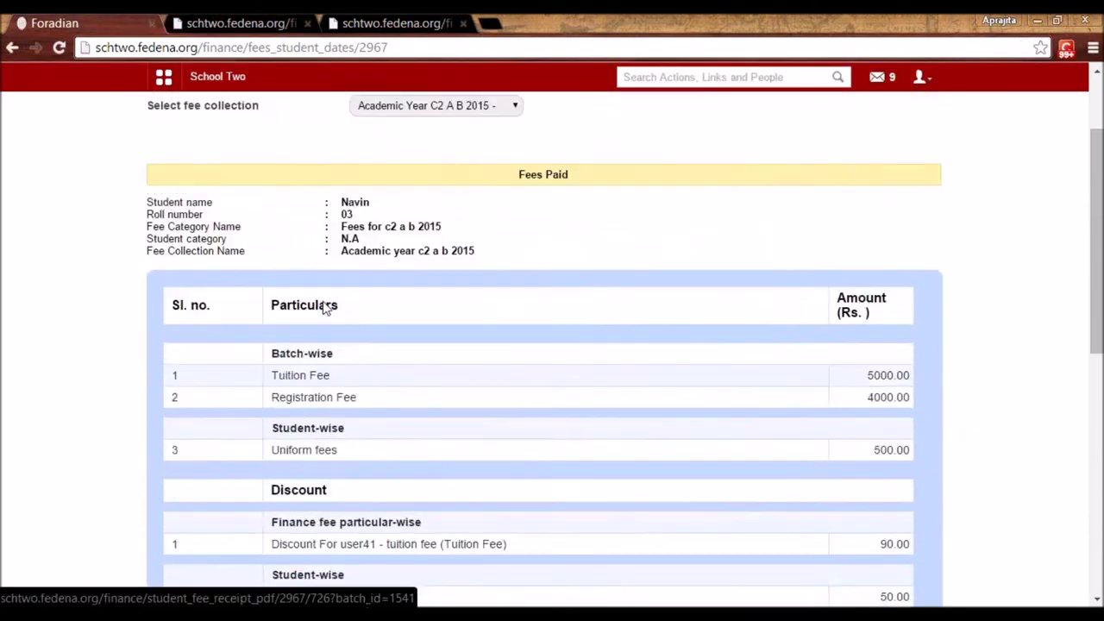
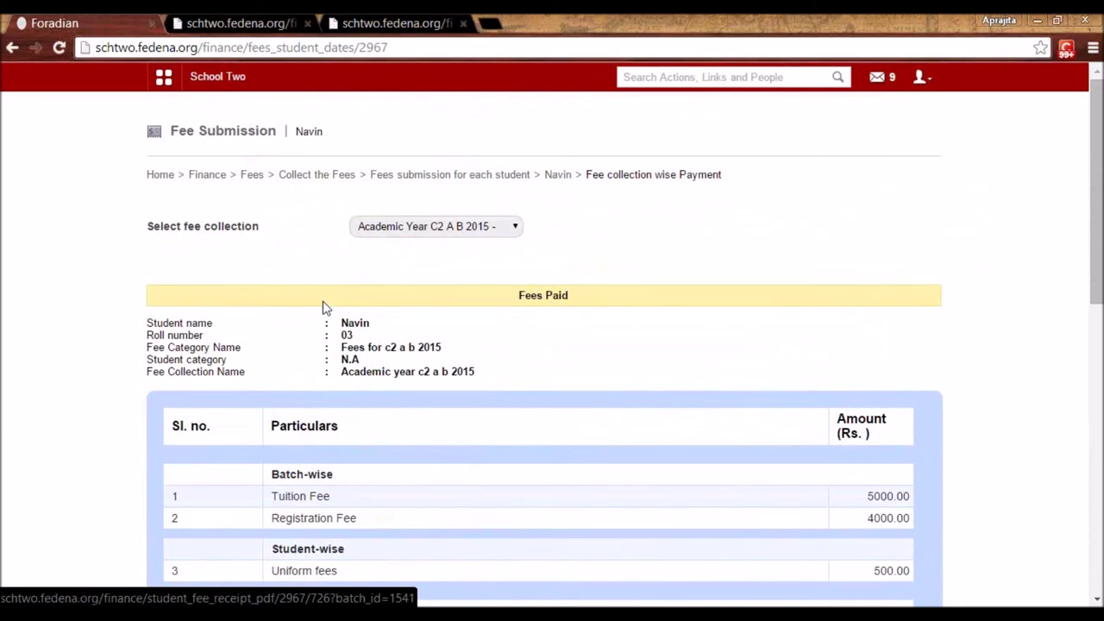
Go to the Timetable module and open the list for managing class timing sets.
{"action": "left_click", "coordinate": [164, 76]}
{"action": "left_click", "coordinate": [268, 121]}
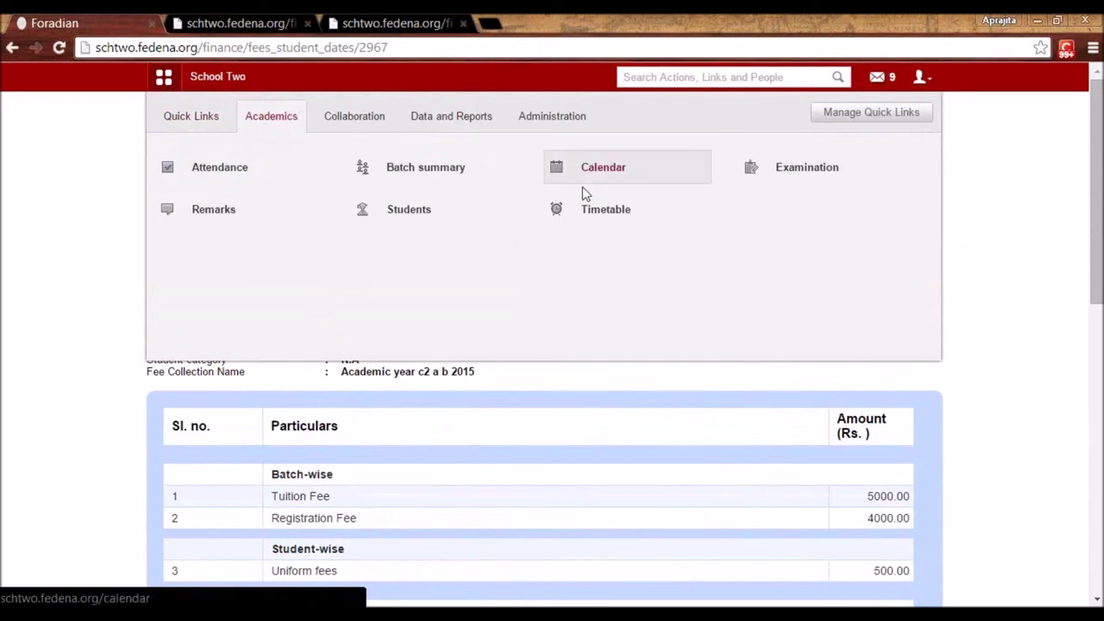
{"action": "mouse_move", "coordinate": [623, 218]}
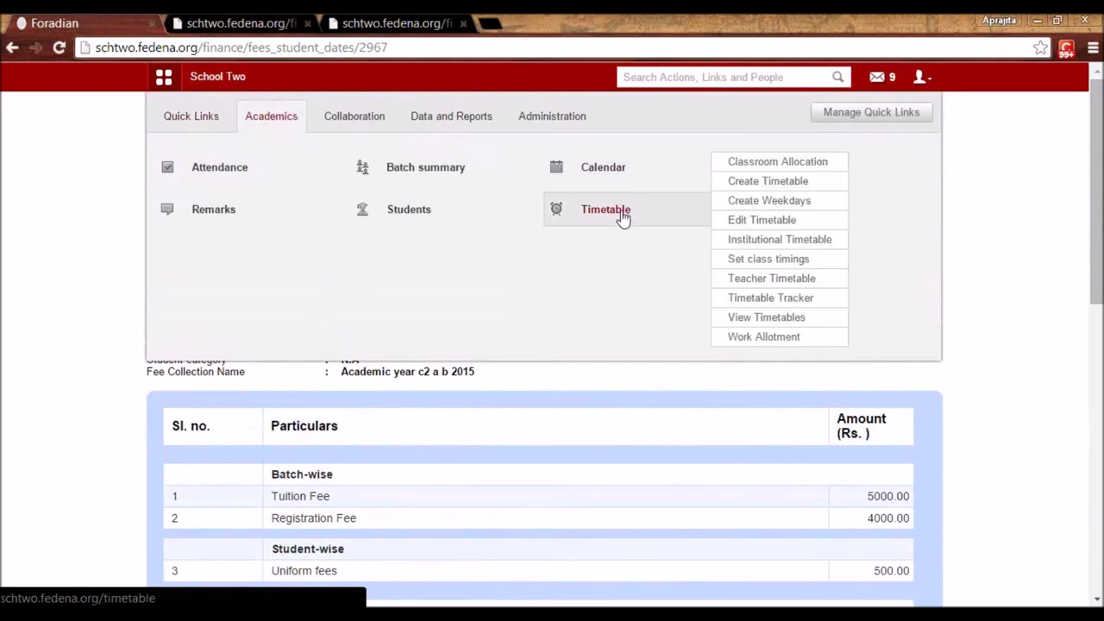
{"action": "left_click", "coordinate": [622, 218]}
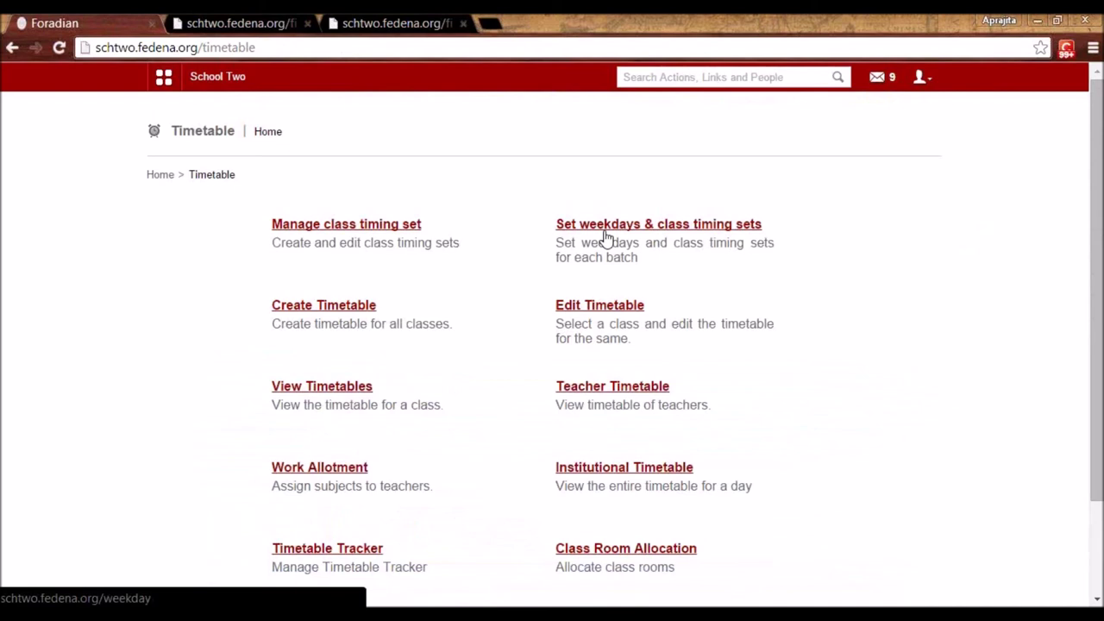
{"action": "left_click", "coordinate": [364, 229]}
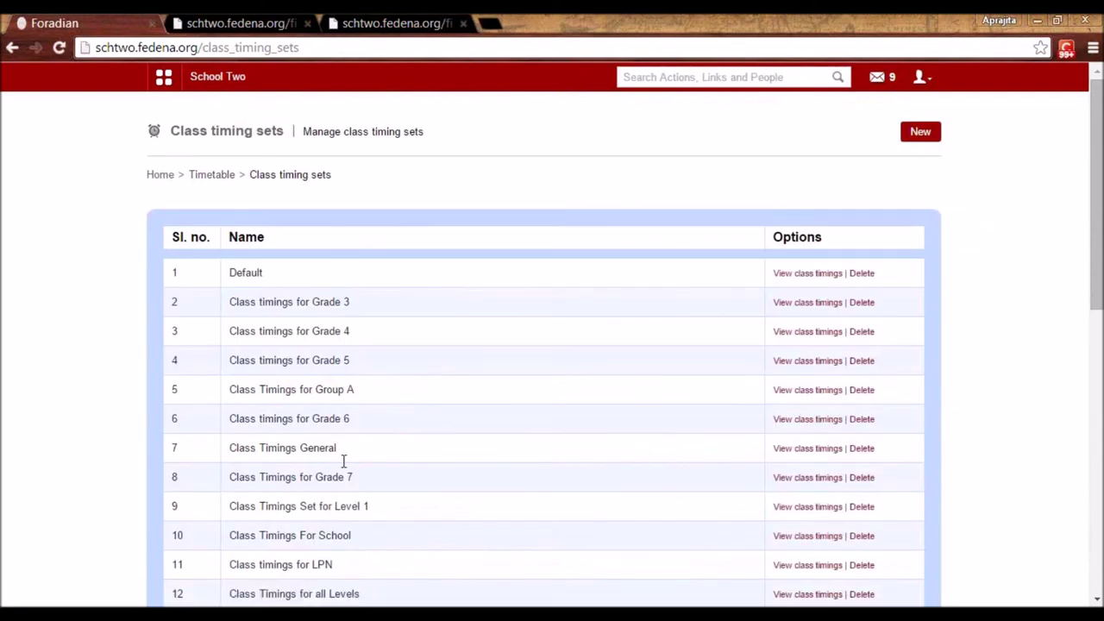
Switch to Notepad and add a Grade 4 note below the existing text with the timings mon-fri : 9-5 and sat : 2-5.
{"action": "key", "text": "alt+Tab"}
{"action": "left_click", "coordinate": [503, 409]}
{"action": "left_click", "coordinate": [851, 345]}
{"action": "key", "text": "Return"}
{"action": "key", "text": "Return"}
{"action": "key", "text": "Return"}
{"action": "type", "text": "Grade 4"}
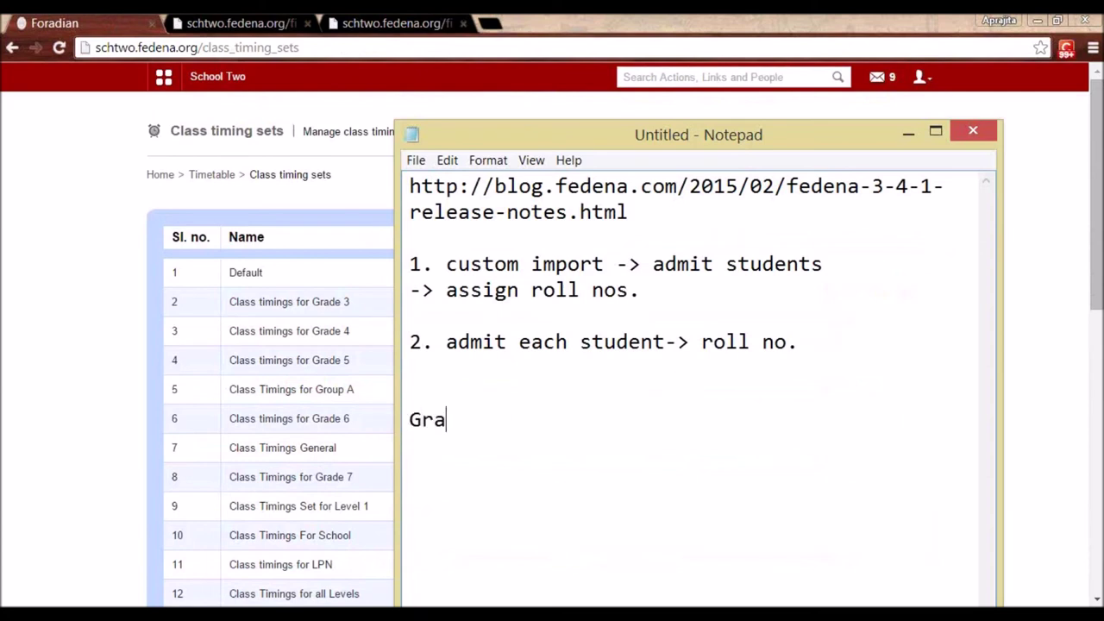
{"action": "key", "text": "Return"}
{"action": "type", "text": "mon-fri : "}
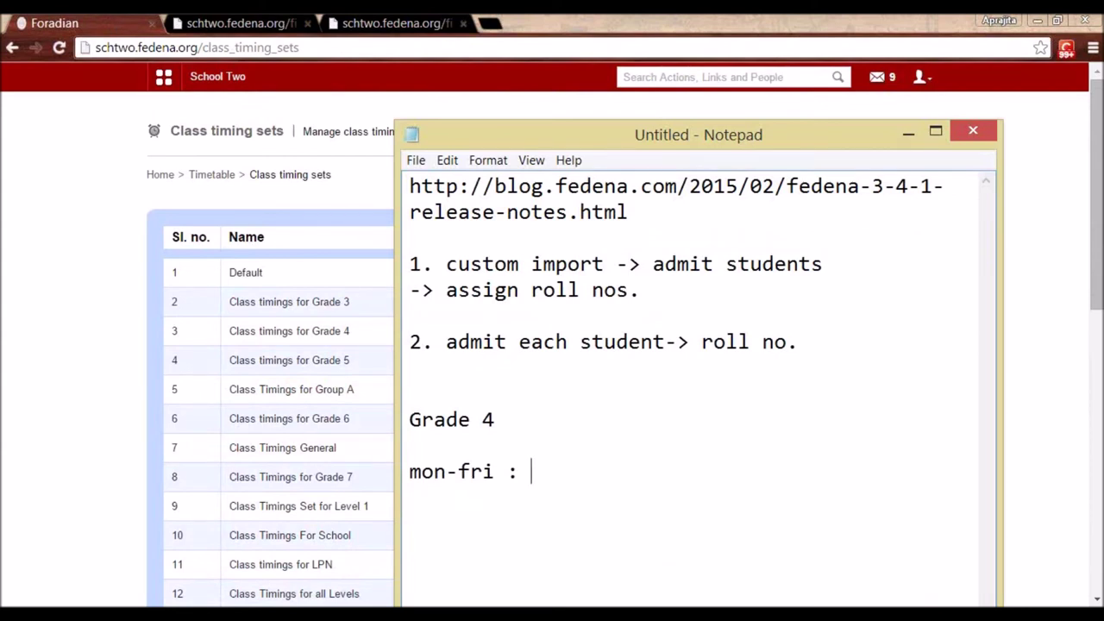
{"action": "type", "text": "9-5 "}
{"action": "type", "text": "sat :"}
{"action": "type", "text": "2-5"}
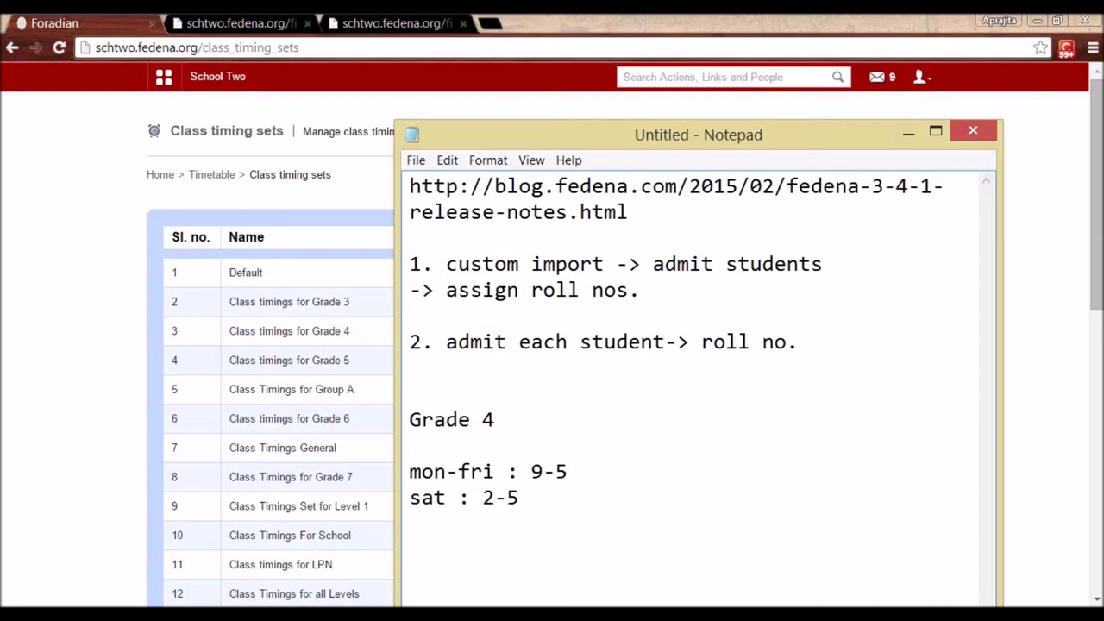
Highlight the Grade 4 weekday and Saturday entries in the note one by one to compare their timings.
{"action": "left_click_drag", "start_coordinate": [520, 500], "coordinate": [401, 466]}
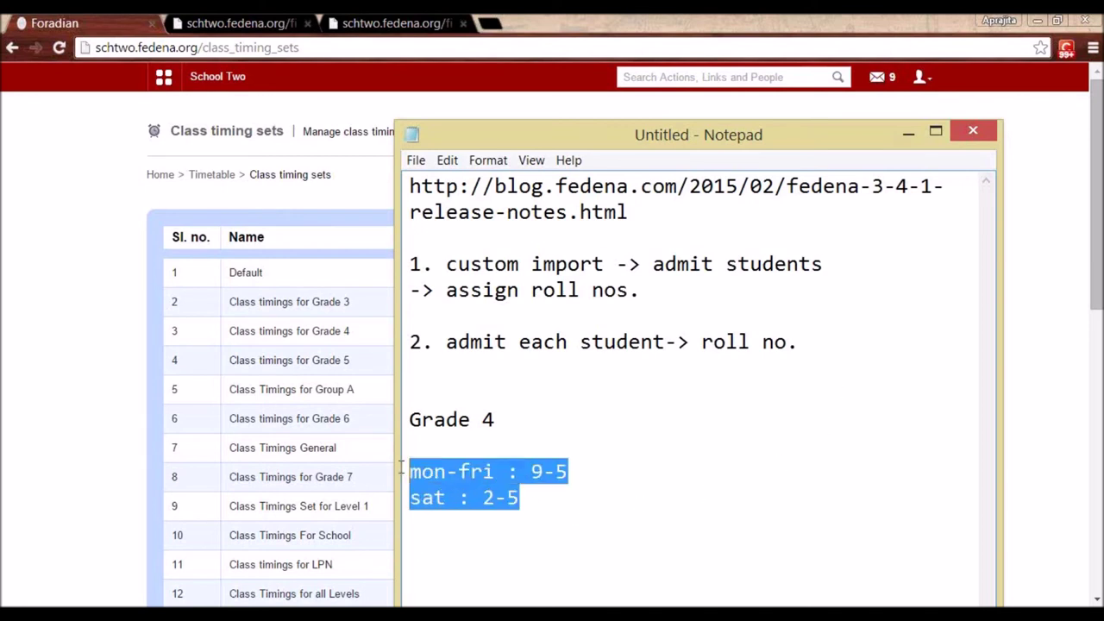
{"action": "left_click", "coordinate": [481, 498]}
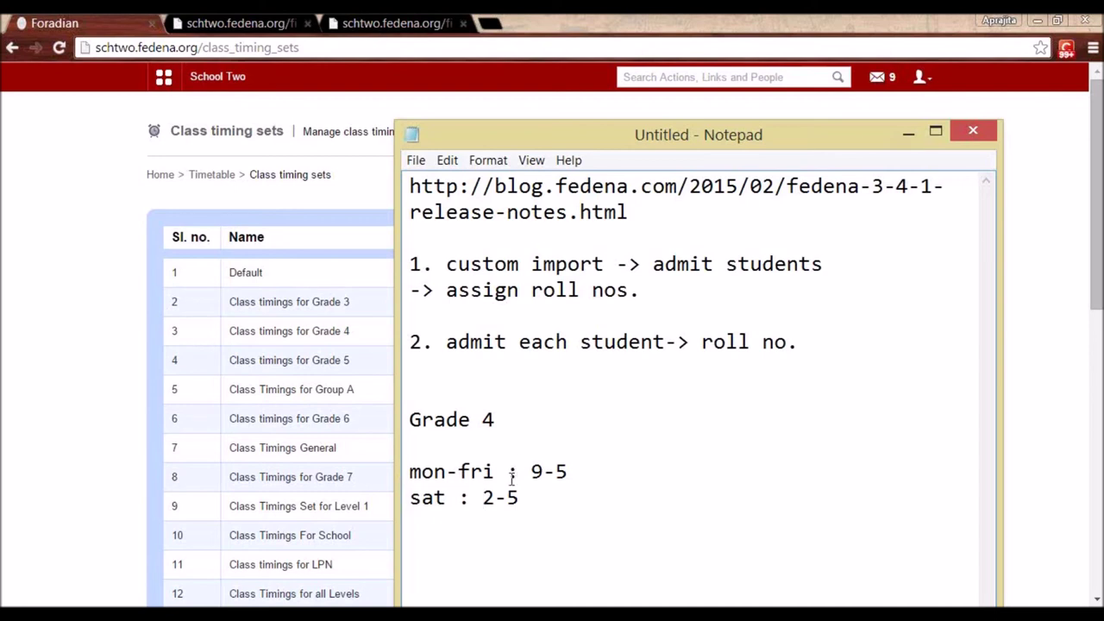
{"action": "left_click_drag", "start_coordinate": [495, 472], "coordinate": [409, 462]}
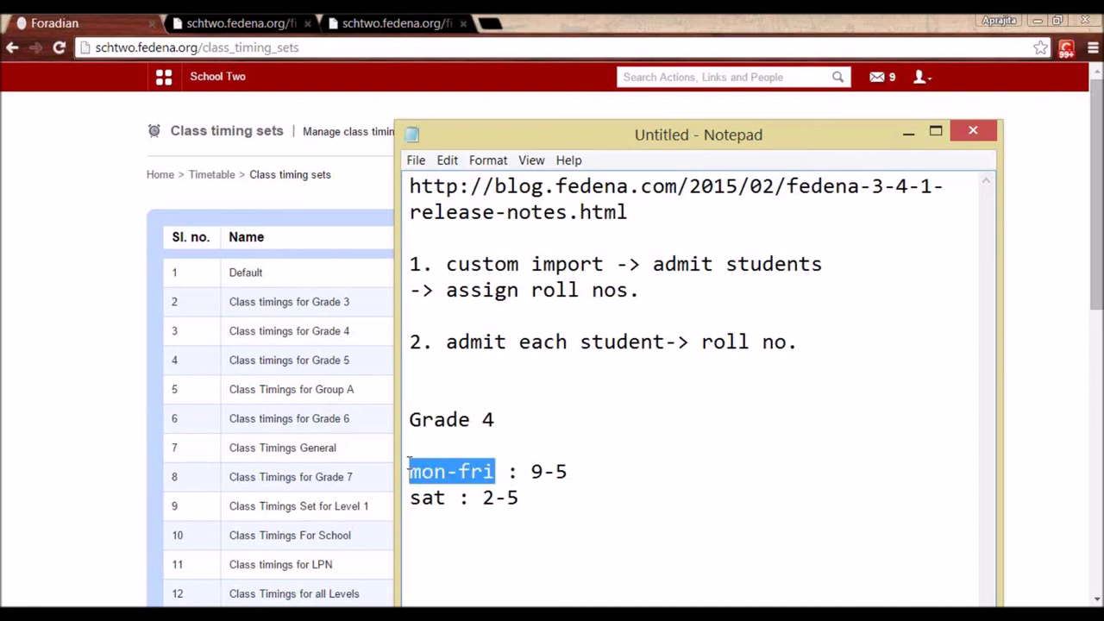
{"action": "left_click_drag", "start_coordinate": [518, 471], "coordinate": [573, 474]}
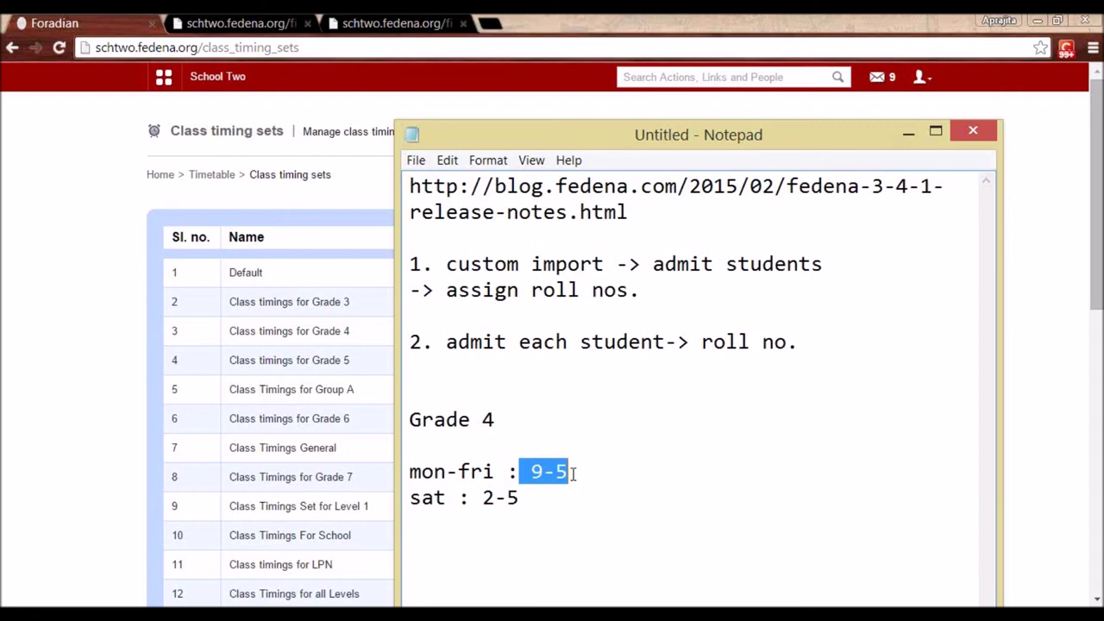
{"action": "left_click_drag", "start_coordinate": [449, 497], "coordinate": [402, 501]}
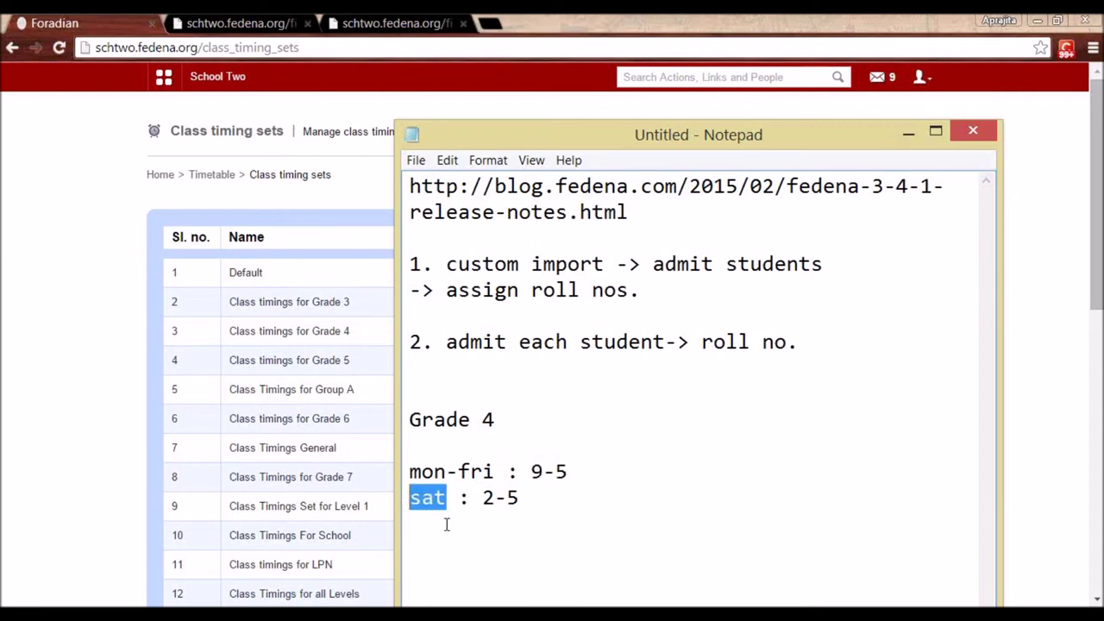
{"action": "left_click", "coordinate": [472, 500]}
{"action": "left_click_drag", "start_coordinate": [473, 500], "coordinate": [525, 503]}
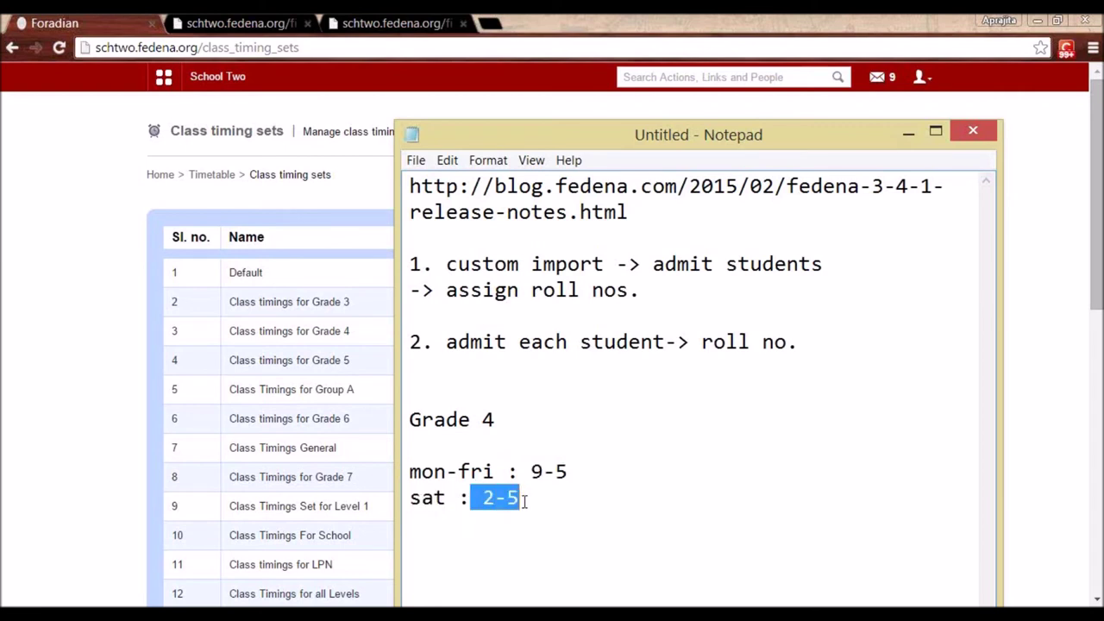
Minimize Notepad, start a new class timing set and enter Monday-Friday-Grade 4 as its name.
{"action": "left_click", "coordinate": [525, 501]}
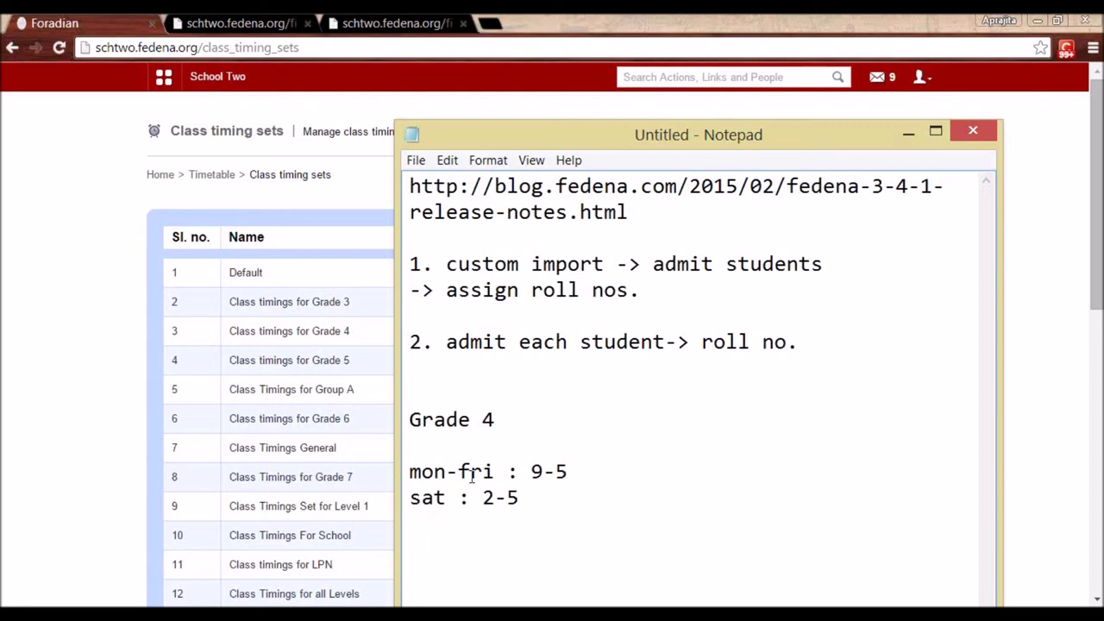
{"action": "left_click", "coordinate": [908, 134]}
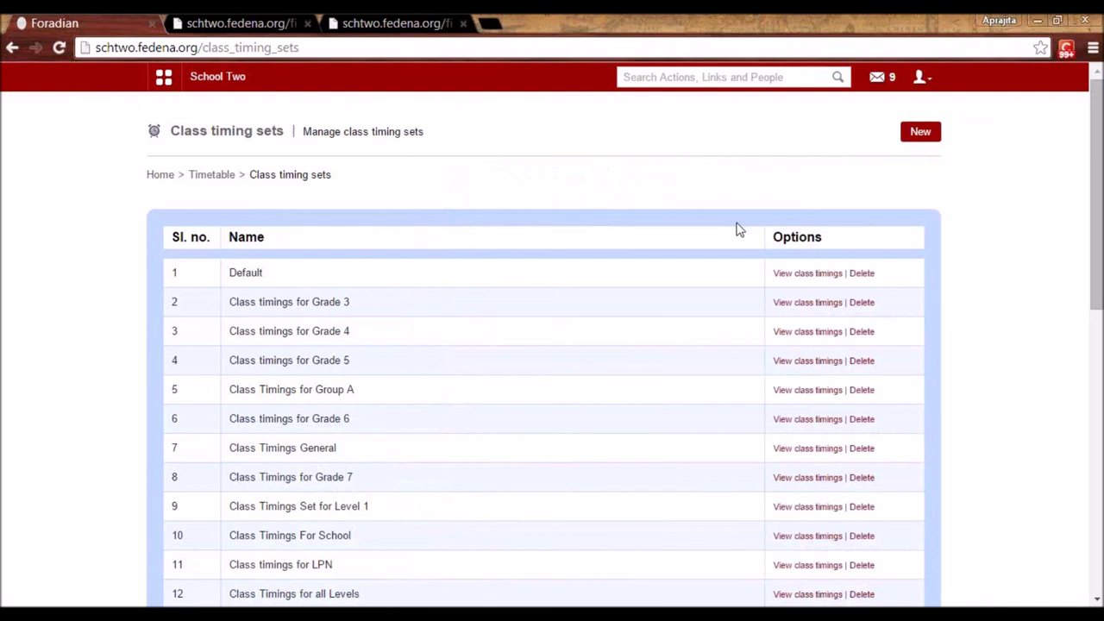
{"action": "left_click", "coordinate": [923, 147]}
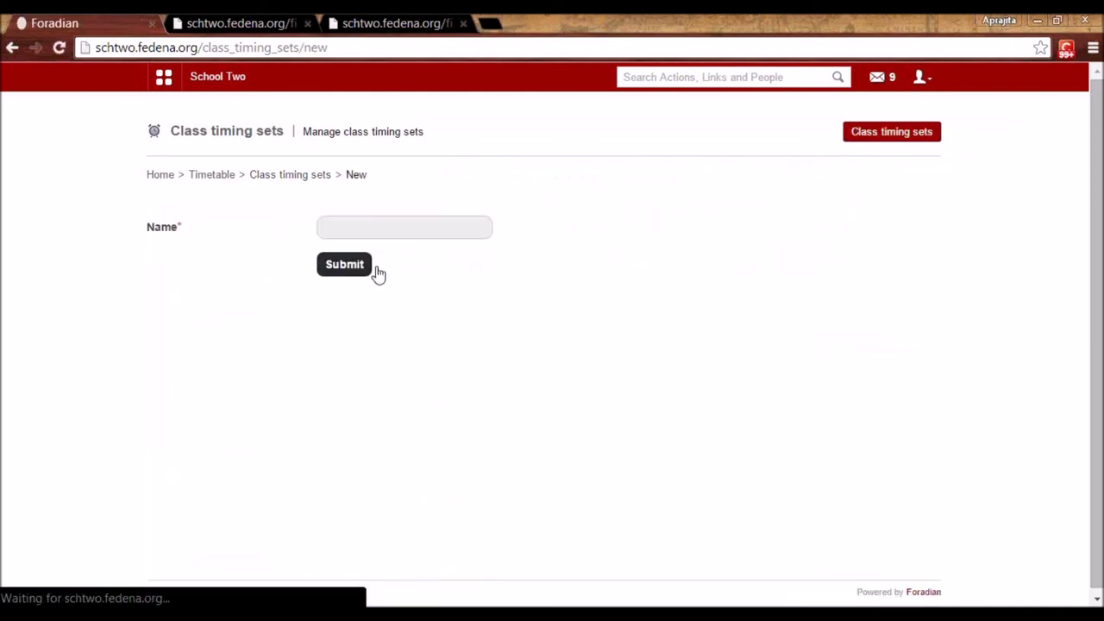
{"action": "left_click", "coordinate": [354, 236]}
{"action": "type", "text": "Monday-Friday-Grade 4"}
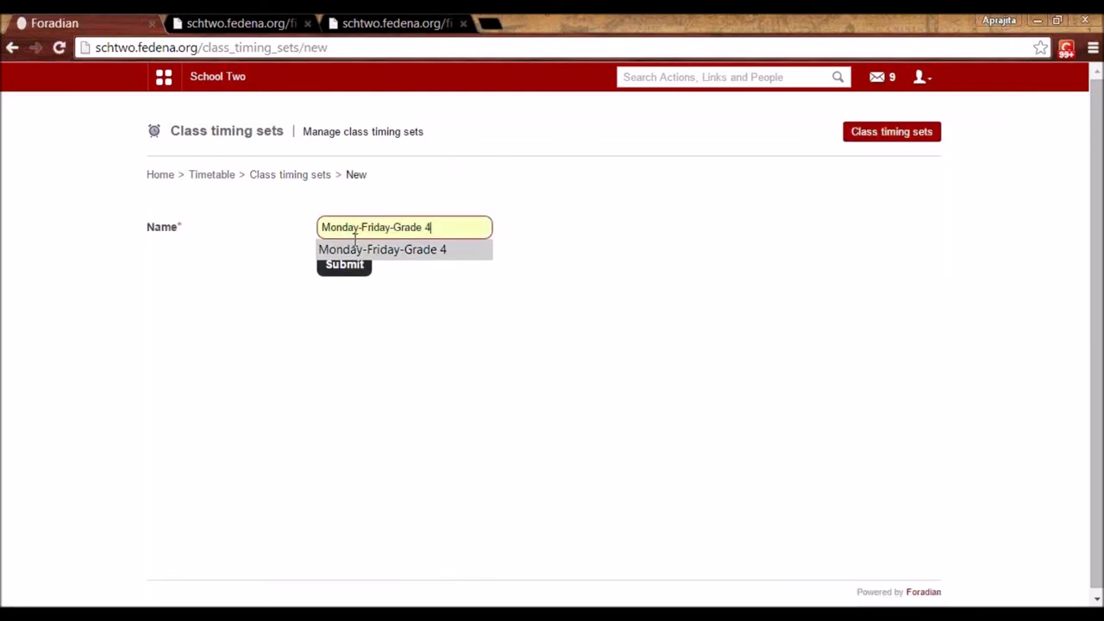
{"action": "left_click", "coordinate": [586, 255]}
{"action": "left_click", "coordinate": [404, 233]}
{"action": "left_click", "coordinate": [404, 250]}
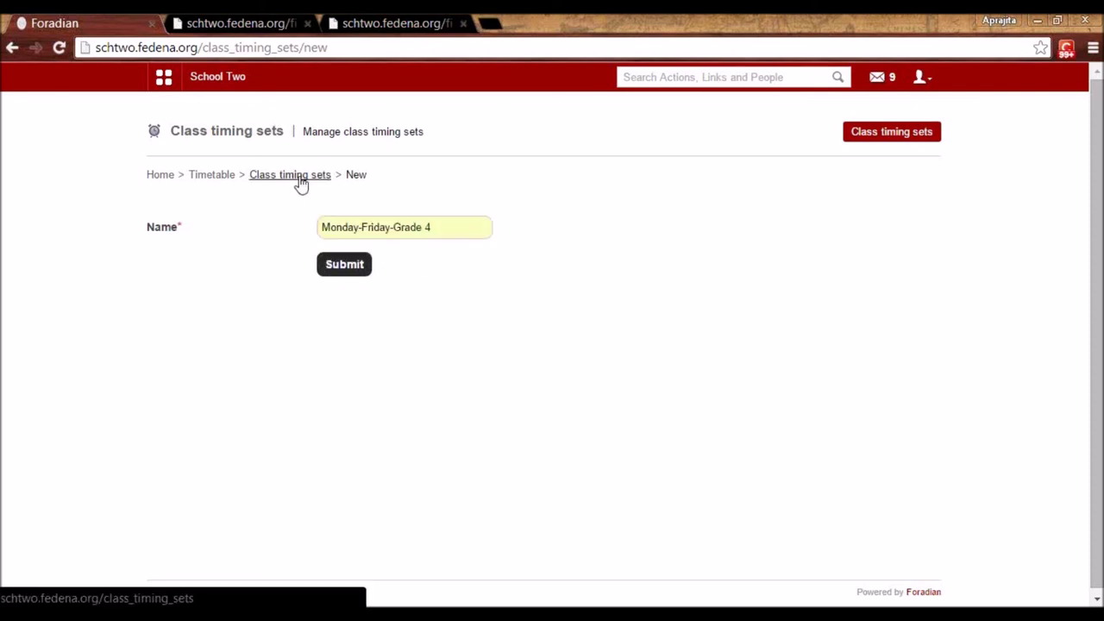
Replace the name of the new class timing set with Saturday-Grade 4.
{"action": "left_click", "coordinate": [480, 228]}
{"action": "key", "text": "BackSpace"}
{"action": "key", "text": "BackSpace"}
{"action": "key", "text": "BackSpace"}
{"action": "key", "text": "BackSpace"}
{"action": "key", "text": "BackSpace"}
{"action": "key", "text": "BackSpace"}
{"action": "key", "text": "BackSpace"}
{"action": "key", "text": "BackSpace"}
{"action": "key", "text": "BackSpace"}
{"action": "key", "text": "BackSpace"}
{"action": "key", "text": "BackSpace"}
{"action": "key", "text": "BackSpace"}
{"action": "key", "text": "BackSpace"}
{"action": "key", "text": "BackSpace"}
{"action": "key", "text": "BackSpace"}
{"action": "key", "text": "BackSpace"}
{"action": "key", "text": "BackSpace"}
{"action": "key", "text": "BackSpace"}
{"action": "key", "text": "BackSpace"}
{"action": "key", "text": "BackSpace"}
{"action": "type", "text": "Sat"}
{"action": "key", "text": "Down"}
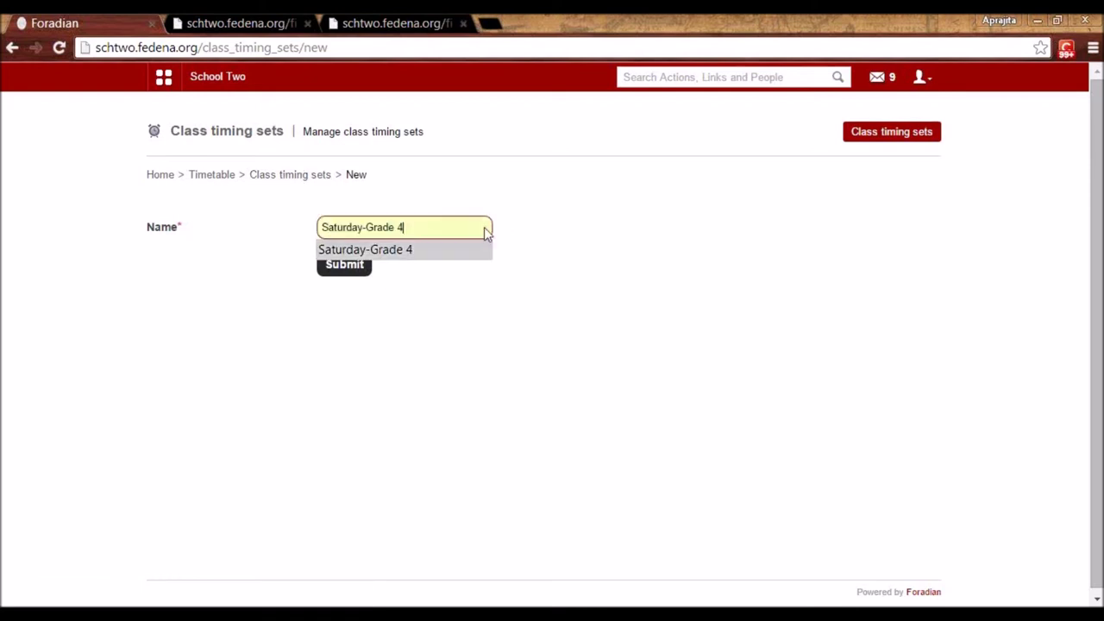
{"action": "key", "text": "Escape"}
{"action": "double_click", "coordinate": [433, 244]}
{"action": "left_click", "coordinate": [433, 247]}
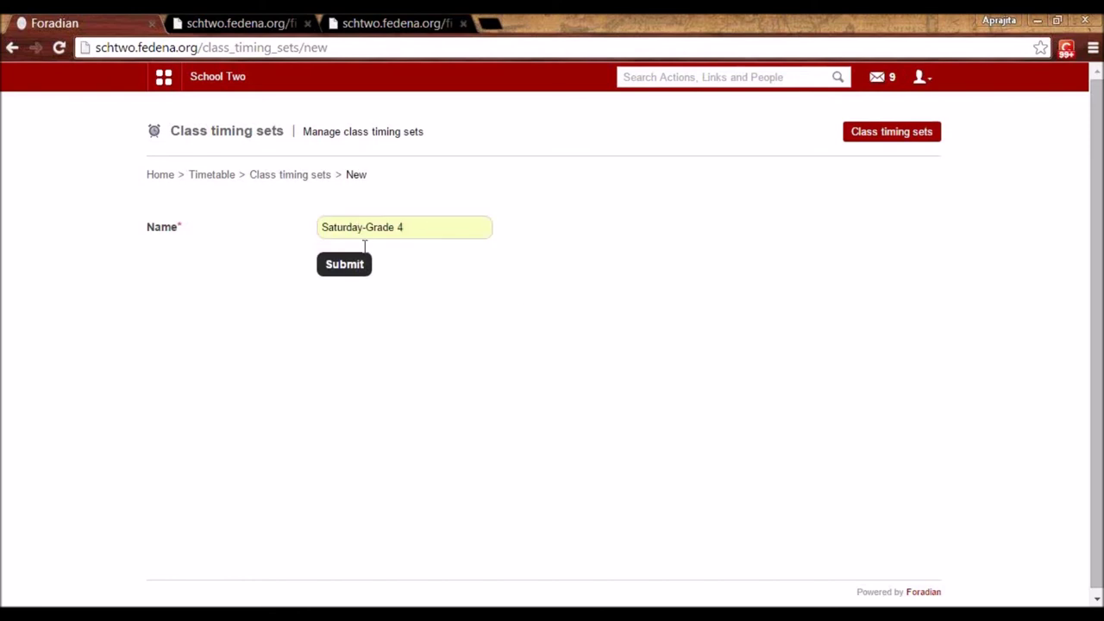
Return to the class timing sets list without submitting and highlight the Monday-Friday-Grade 4 set on page 2.
{"action": "left_click", "coordinate": [306, 197]}
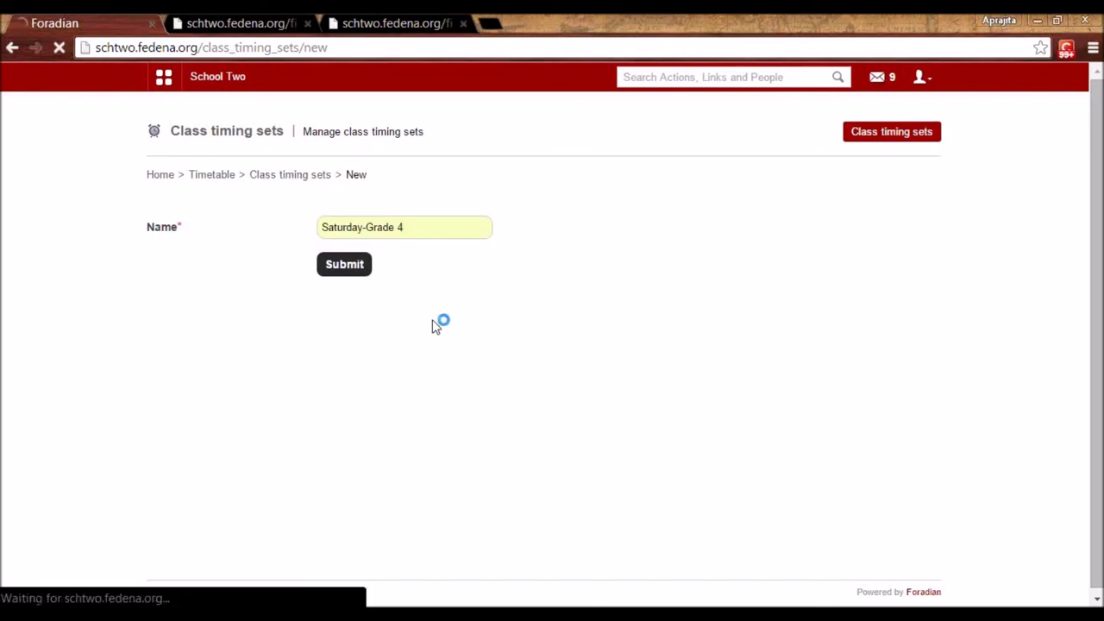
{"action": "scroll", "coordinate": [294, 285], "scroll_direction": "down", "scroll_amount": 4}
{"action": "scroll", "coordinate": [294, 285], "scroll_direction": "down", "scroll_amount": 5}
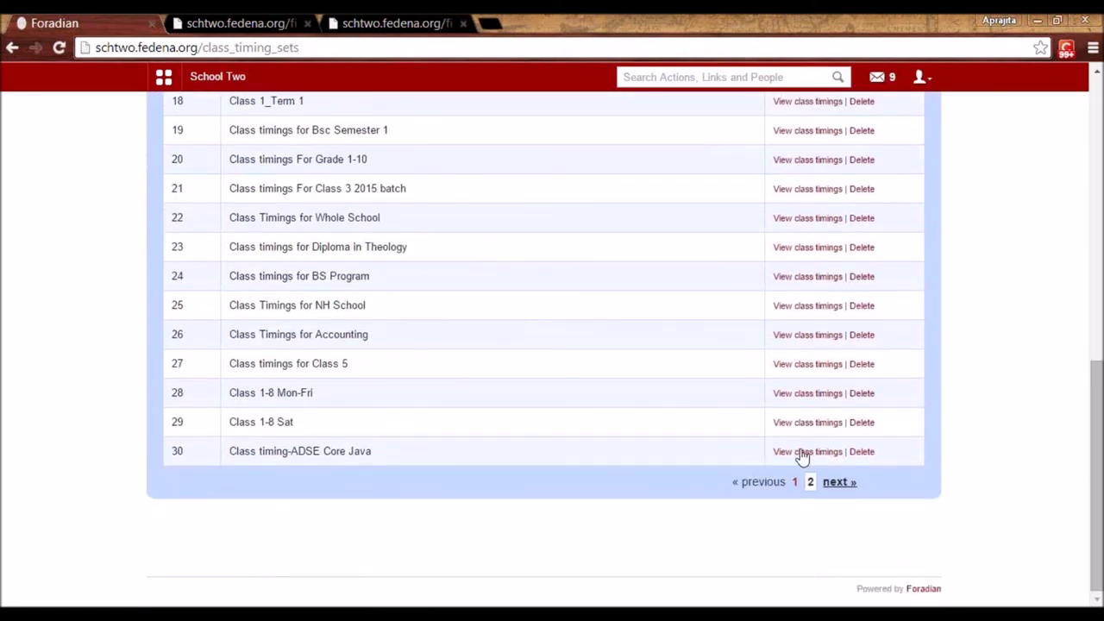
{"action": "left_click", "coordinate": [838, 483]}
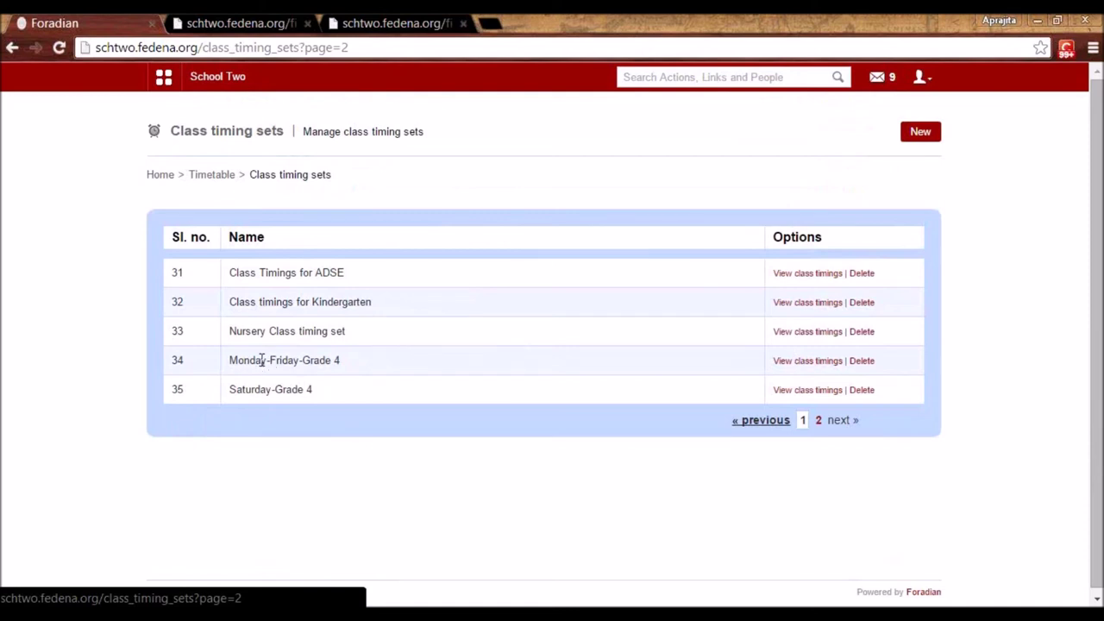
{"action": "left_click_drag", "start_coordinate": [338, 371], "coordinate": [229, 367]}
{"action": "left_click", "coordinate": [300, 366]}
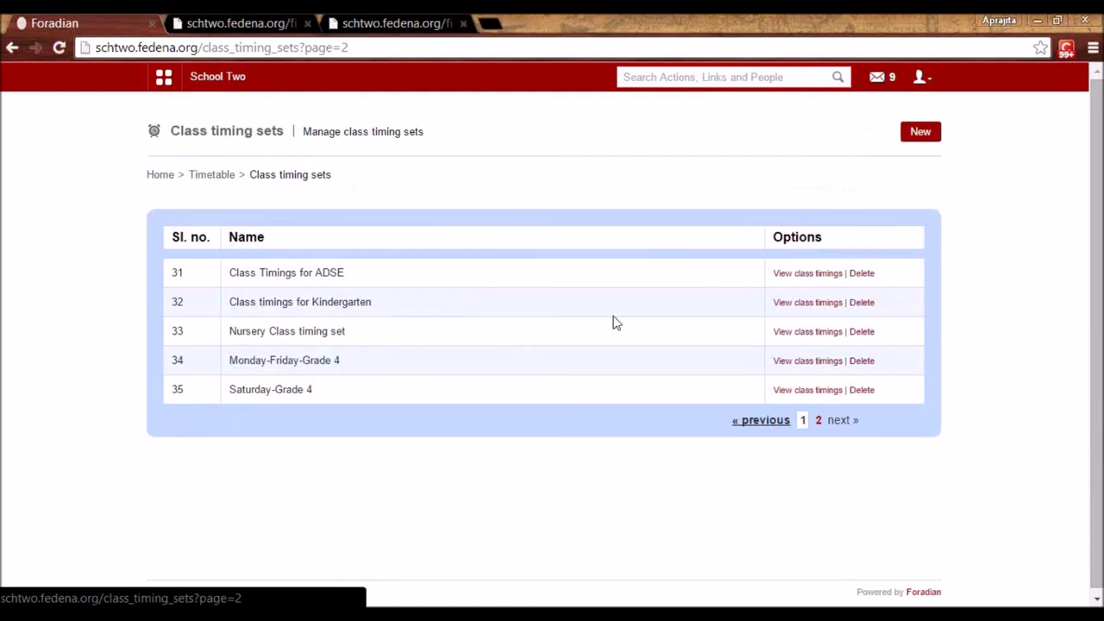
Open the Monday-Friday-Grade 4 timings and begin a new class timing named Period 5 with start time 14:00.
{"action": "left_click", "coordinate": [807, 362]}
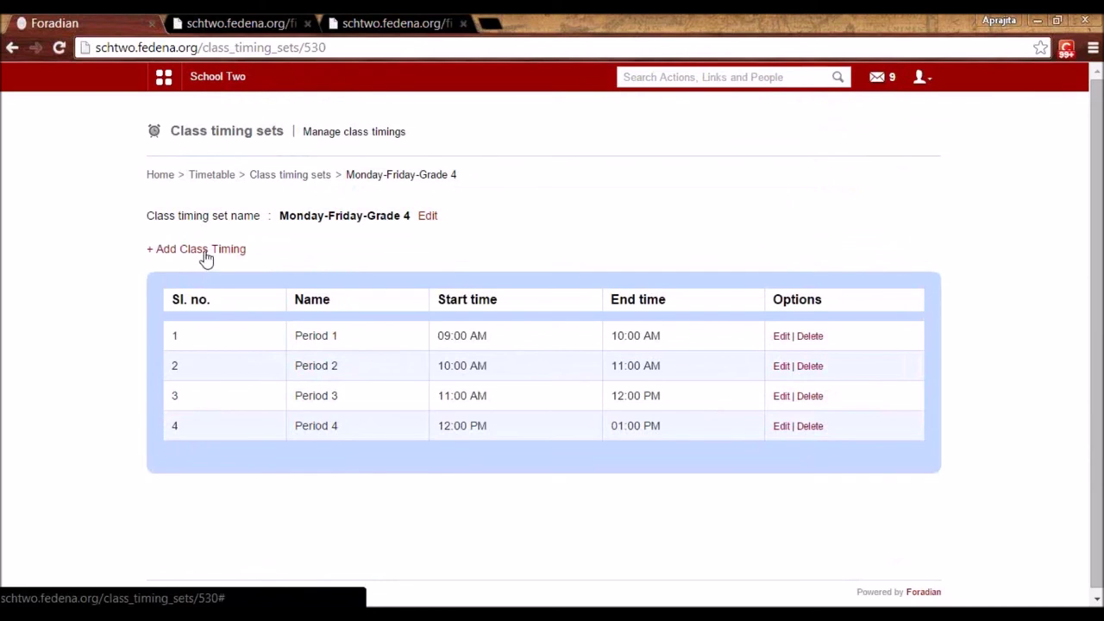
{"action": "left_click", "coordinate": [204, 252]}
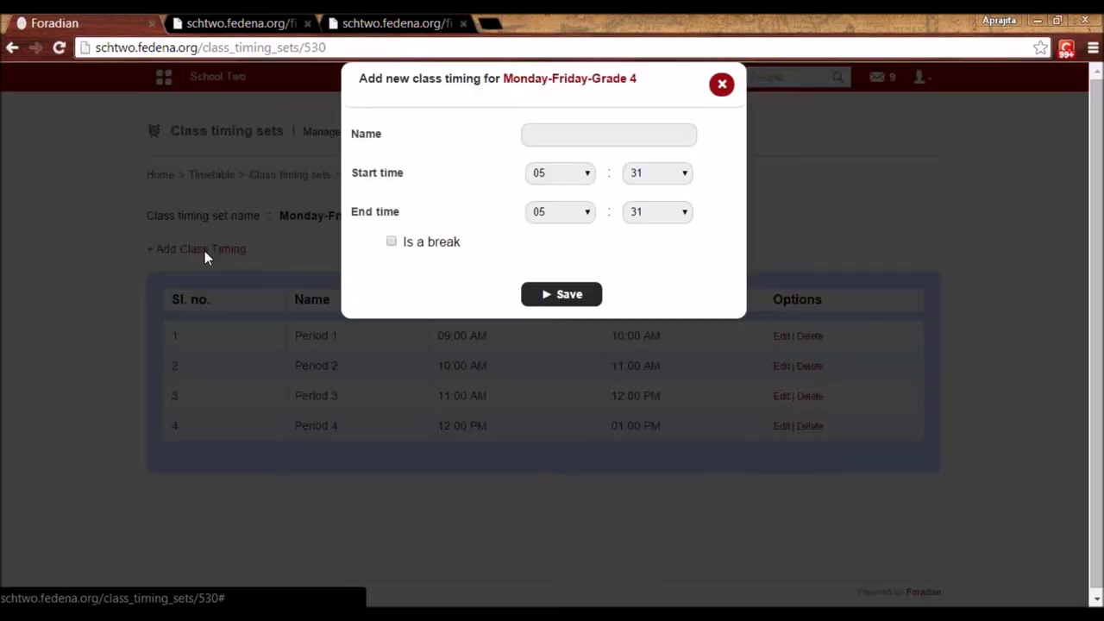
{"action": "left_click", "coordinate": [550, 138]}
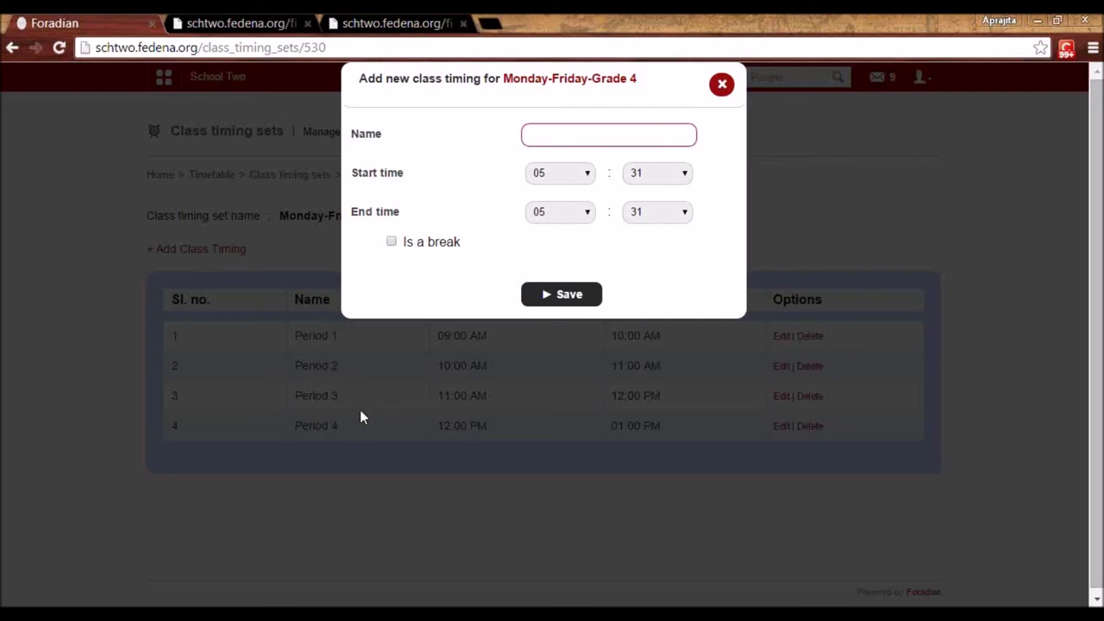
{"action": "type", "text": "eriod"}
{"action": "left_click", "coordinate": [551, 176]}
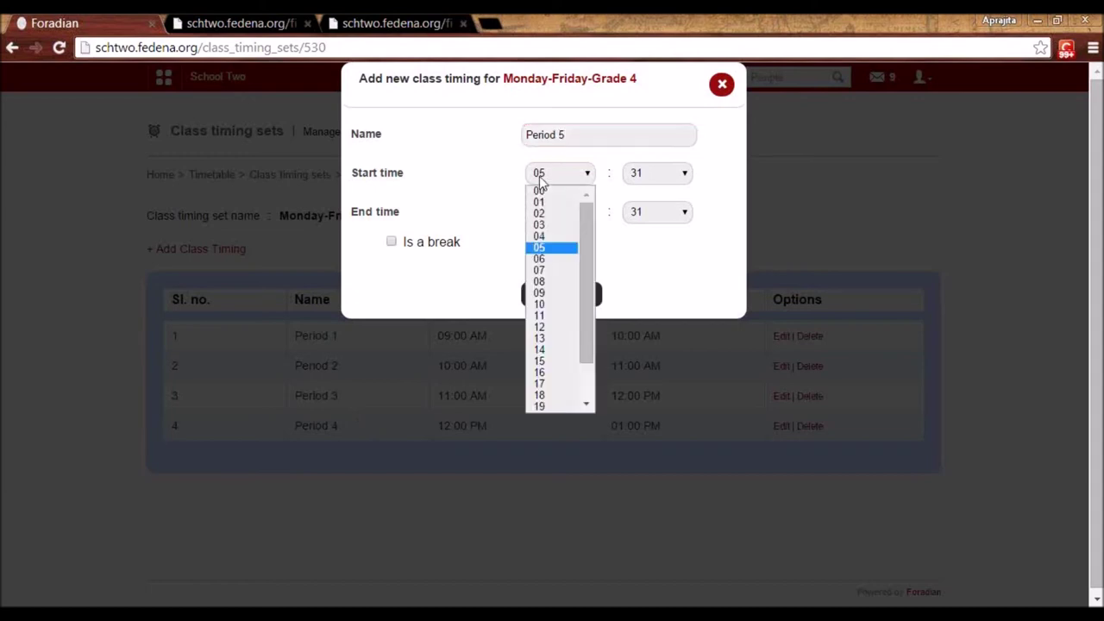
{"action": "left_click", "coordinate": [546, 351]}
{"action": "left_click", "coordinate": [655, 175]}
{"action": "scroll", "coordinate": [655, 259], "scroll_direction": "up", "scroll_amount": 4}
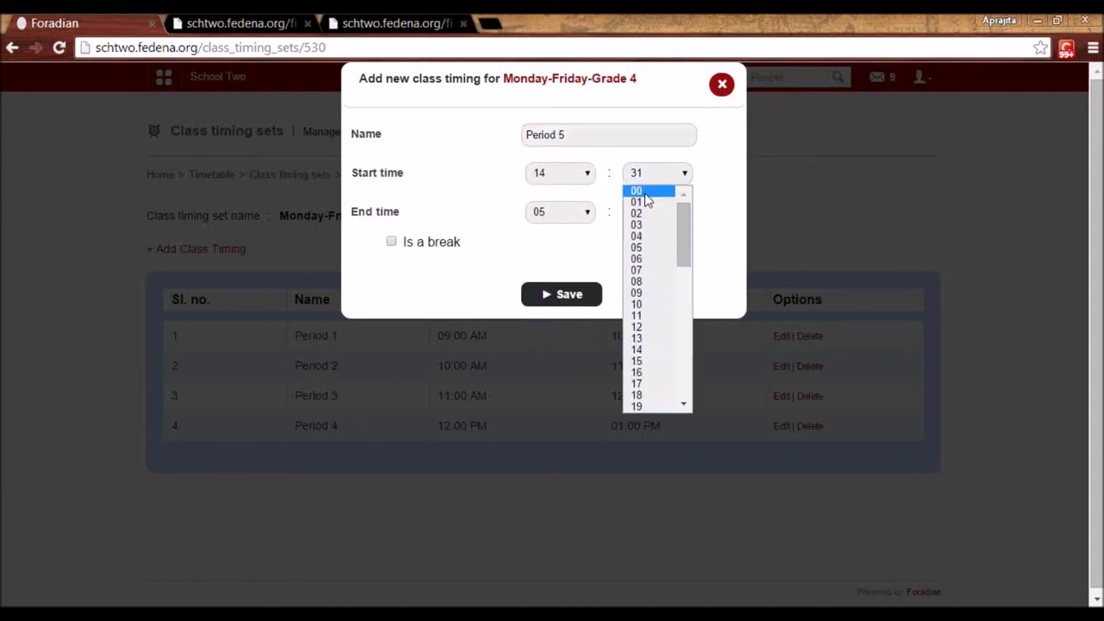
{"action": "left_click", "coordinate": [645, 192]}
Set the end time of Period 5 to 15:00 and save the class timing.
{"action": "left_click", "coordinate": [576, 215]}
{"action": "left_click", "coordinate": [551, 397]}
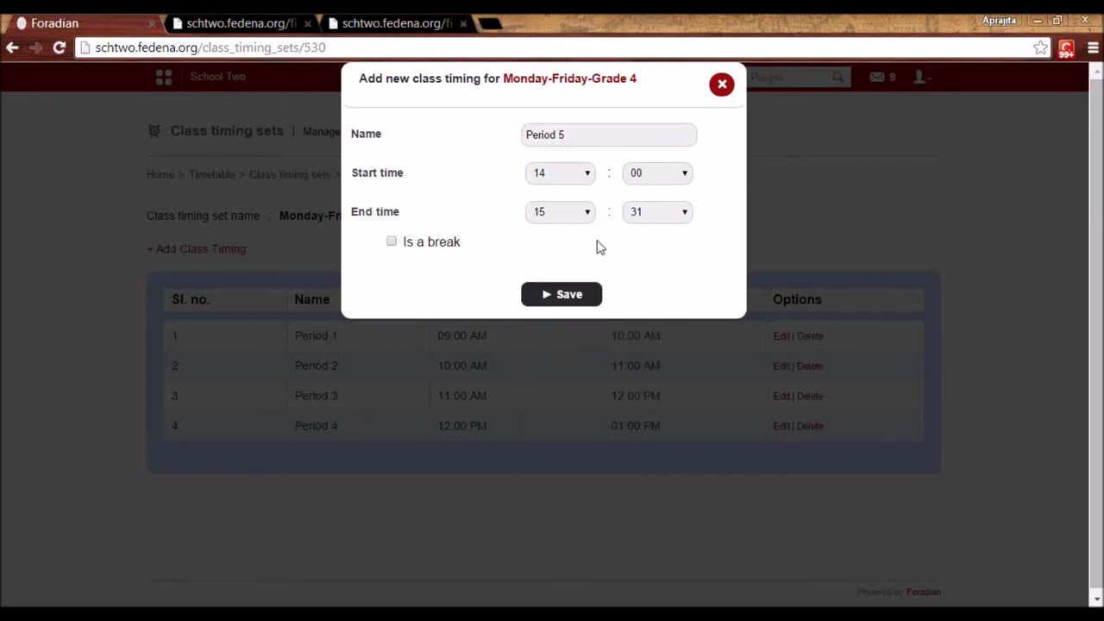
{"action": "left_click", "coordinate": [652, 212]}
{"action": "scroll", "coordinate": [648, 259], "scroll_direction": "up", "scroll_amount": 4}
{"action": "left_click", "coordinate": [646, 230]}
{"action": "left_click", "coordinate": [563, 299]}
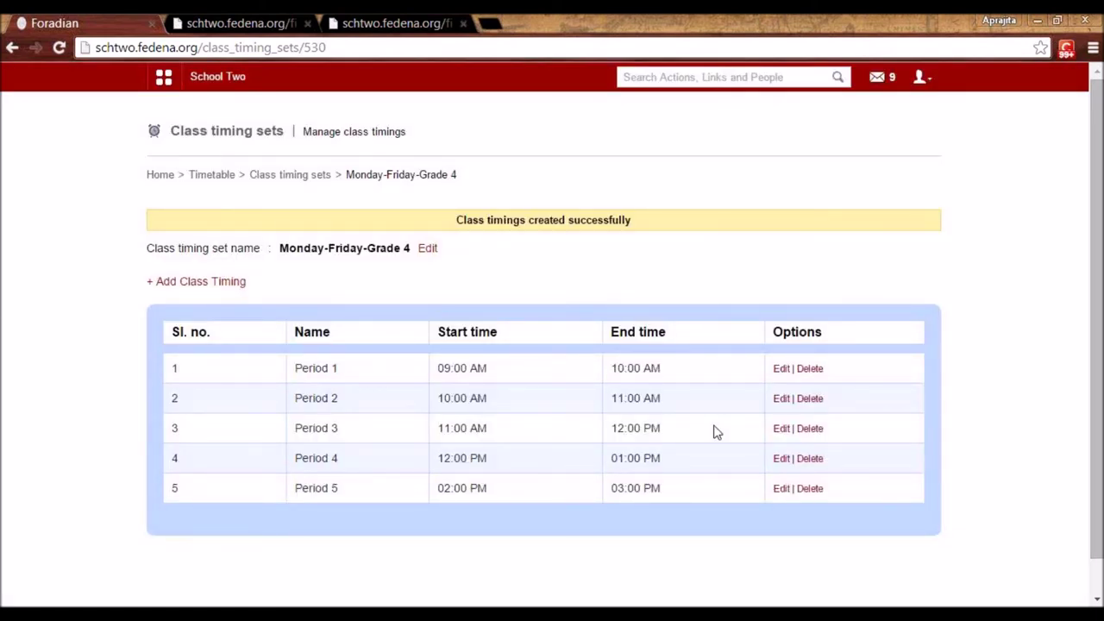
Add another class timing named Period 6 to the Monday-Friday-Grade 4 set, starting at 15:00 and ending at 16:31.
{"action": "left_click", "coordinate": [226, 282]}
{"action": "left_click", "coordinate": [552, 134]}
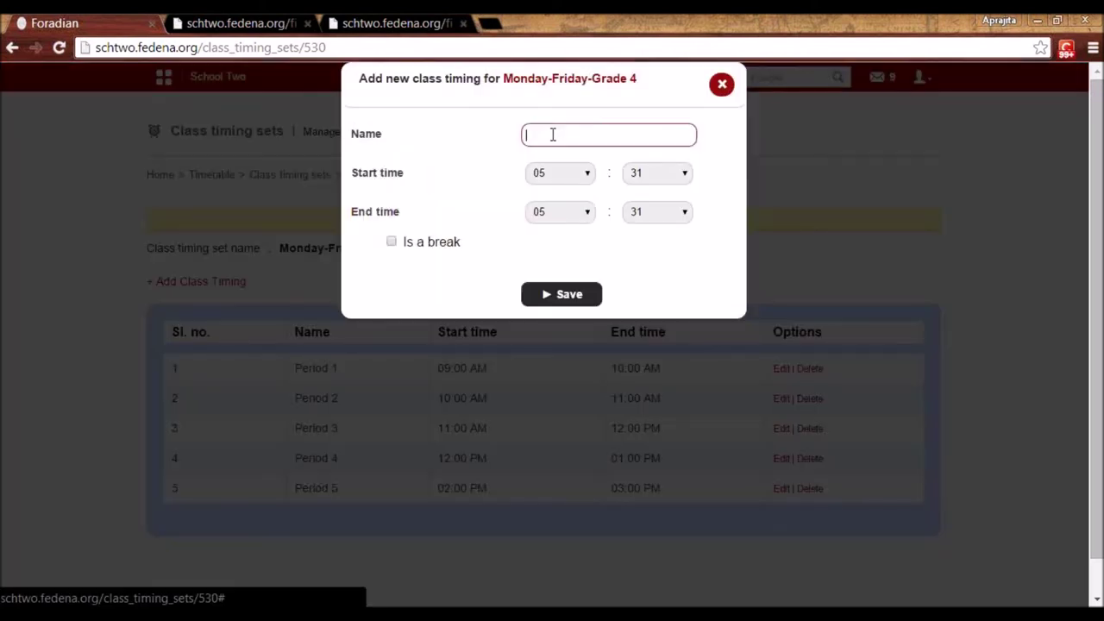
{"action": "type", "text": "Period"}
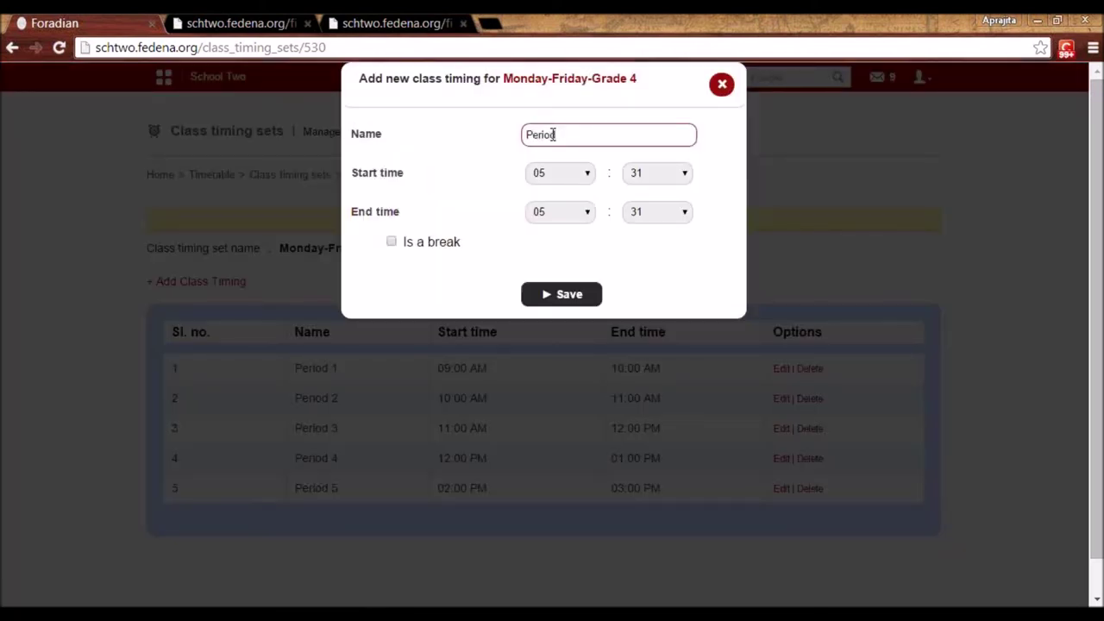
{"action": "type", "text": " 6"}
{"action": "left_click", "coordinate": [568, 174]}
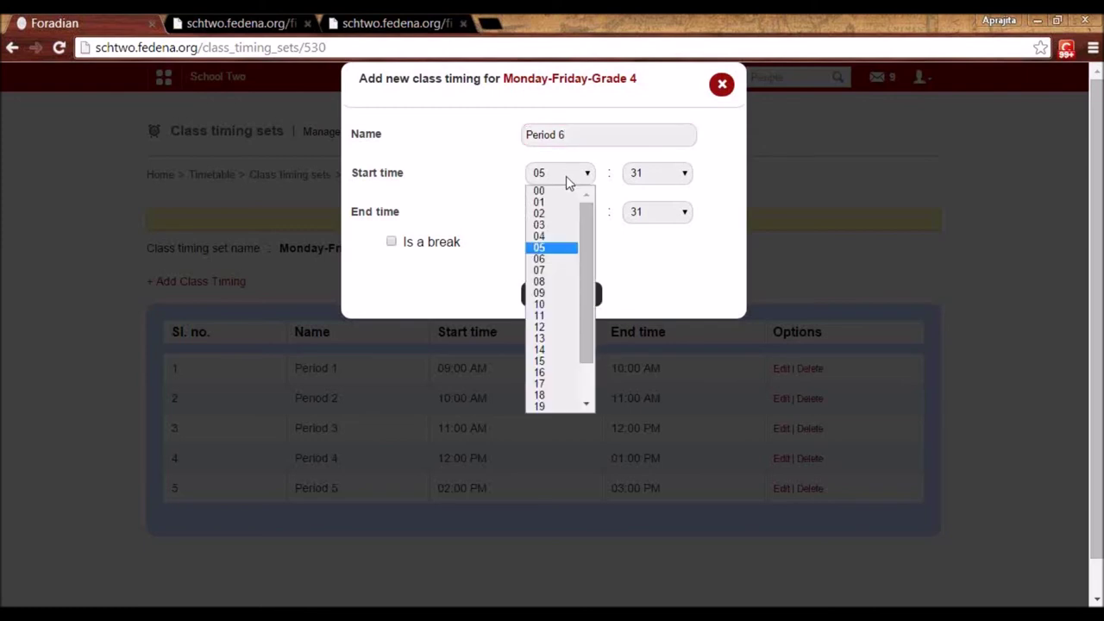
{"action": "left_click", "coordinate": [545, 365]}
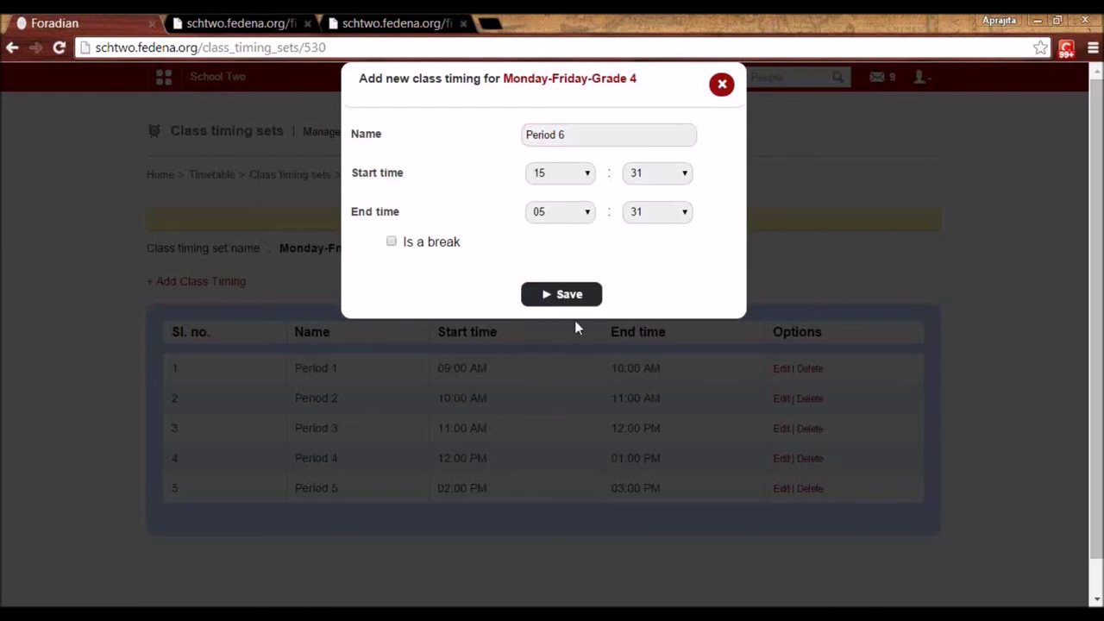
{"action": "left_click", "coordinate": [646, 177]}
{"action": "scroll", "coordinate": [649, 197], "scroll_direction": "up", "scroll_amount": 4}
{"action": "left_click", "coordinate": [649, 192]}
{"action": "left_click", "coordinate": [585, 214]}
{"action": "left_click", "coordinate": [539, 414]}
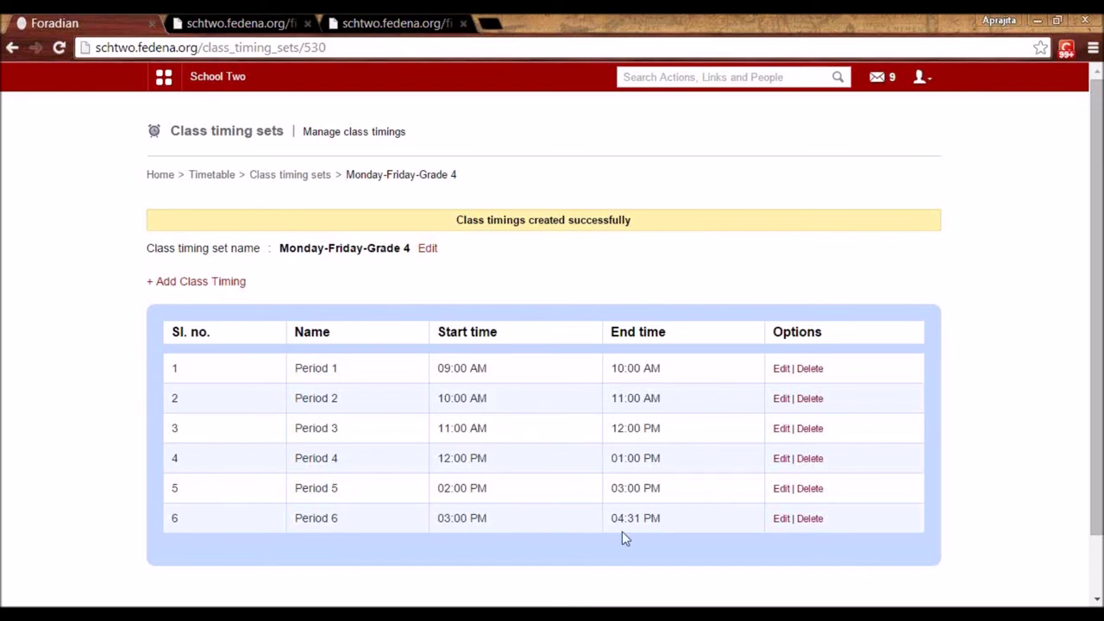
Go back to page 2 of the class timing sets and view the periods of the Saturday-Grade 4 set.
{"action": "left_click", "coordinate": [303, 176]}
{"action": "scroll", "coordinate": [589, 362], "scroll_direction": "down", "scroll_amount": 8}
{"action": "left_click", "coordinate": [829, 488]}
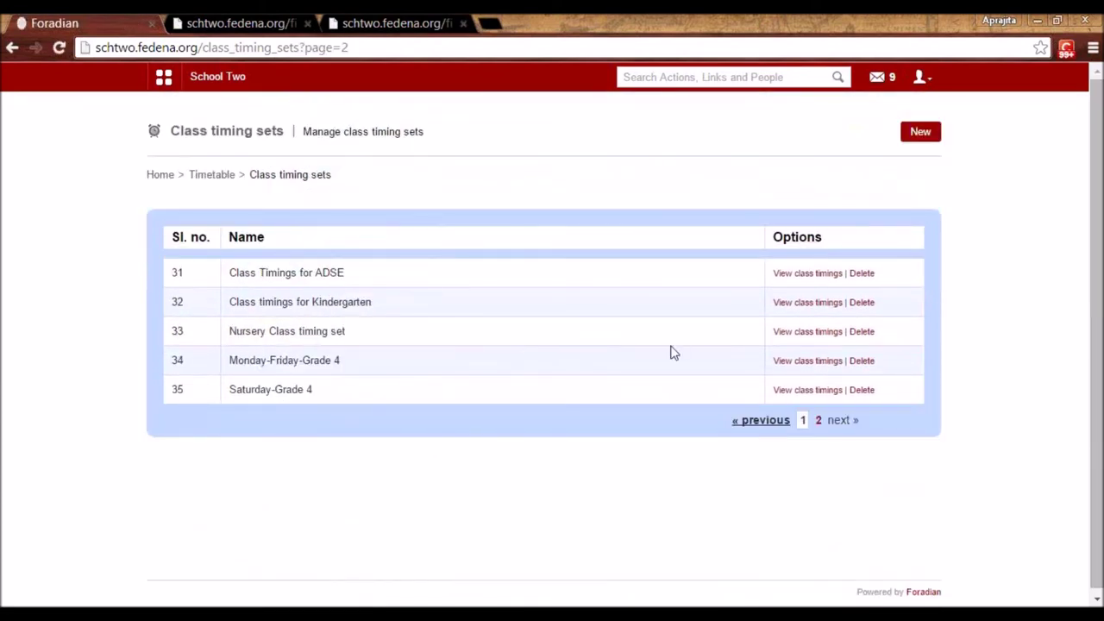
{"action": "left_click", "coordinate": [799, 392]}
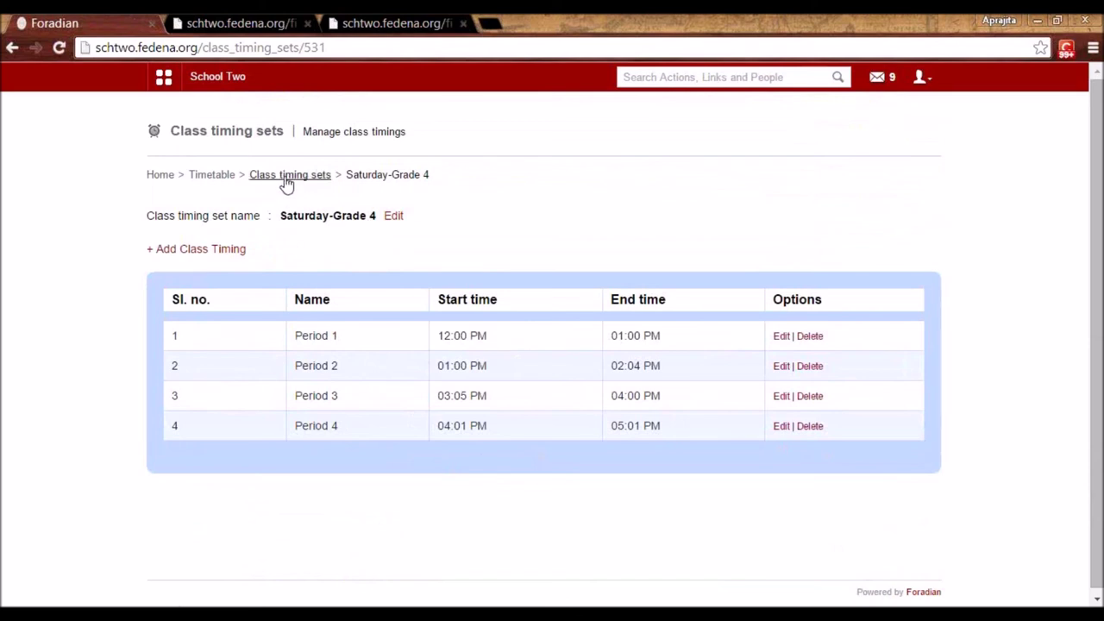
Open the Timetable settings for weekdays and class timing sets and select class Grade 4 with batch G4 - A 2014.
{"action": "left_click", "coordinate": [223, 180]}
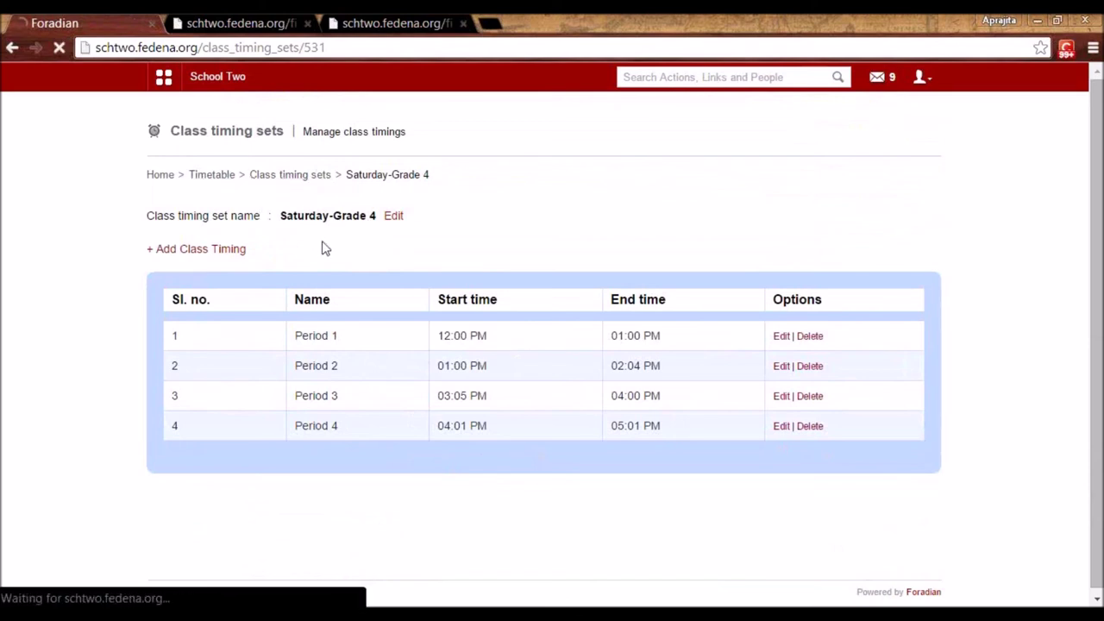
{"action": "left_click", "coordinate": [607, 229]}
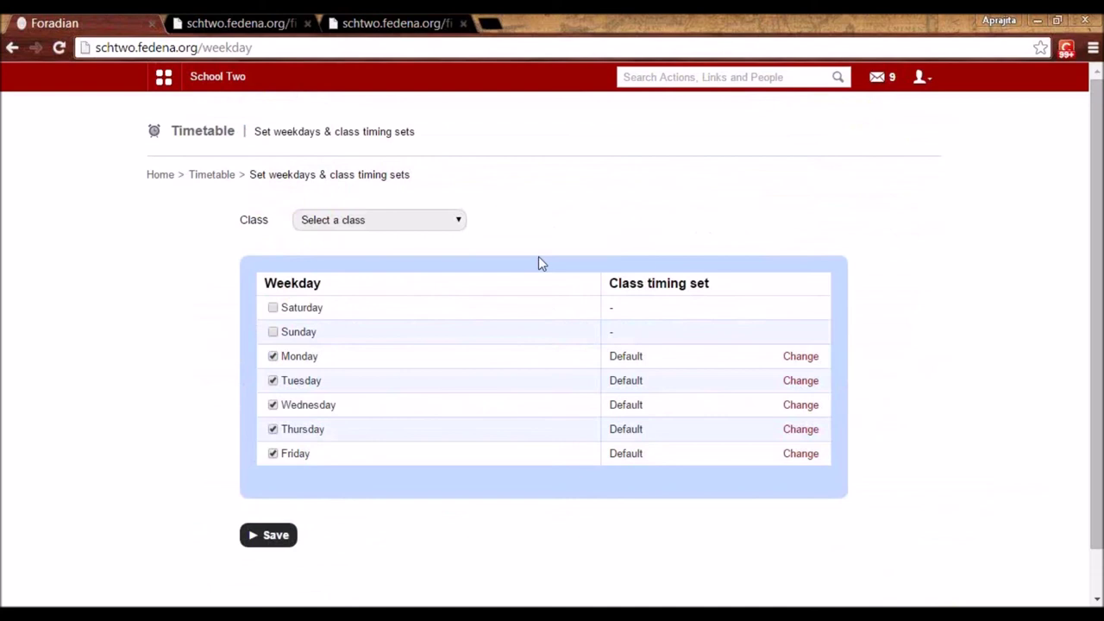
{"action": "left_click", "coordinate": [392, 226]}
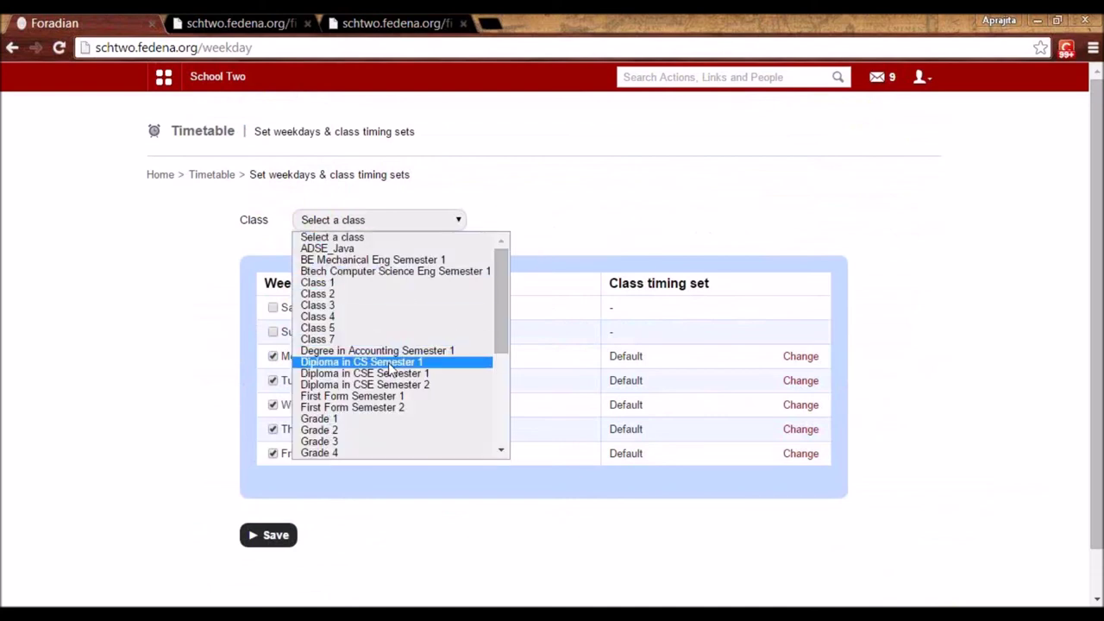
{"action": "scroll", "coordinate": [389, 368], "scroll_direction": "down", "scroll_amount": 5}
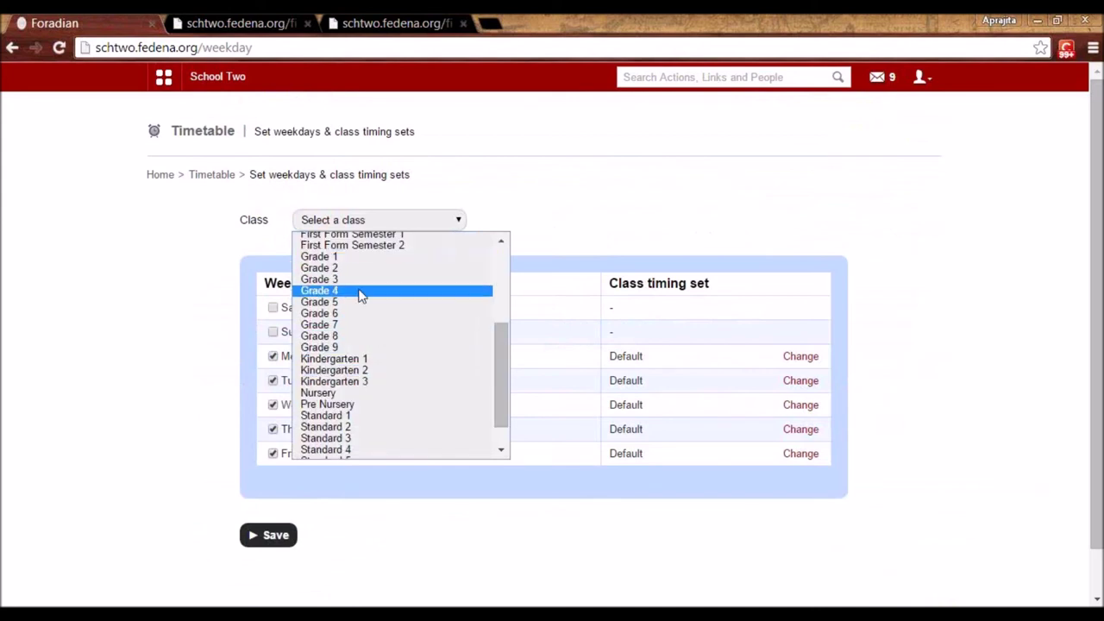
{"action": "left_click", "coordinate": [363, 292]}
{"action": "left_click", "coordinate": [619, 224]}
{"action": "left_click", "coordinate": [624, 249]}
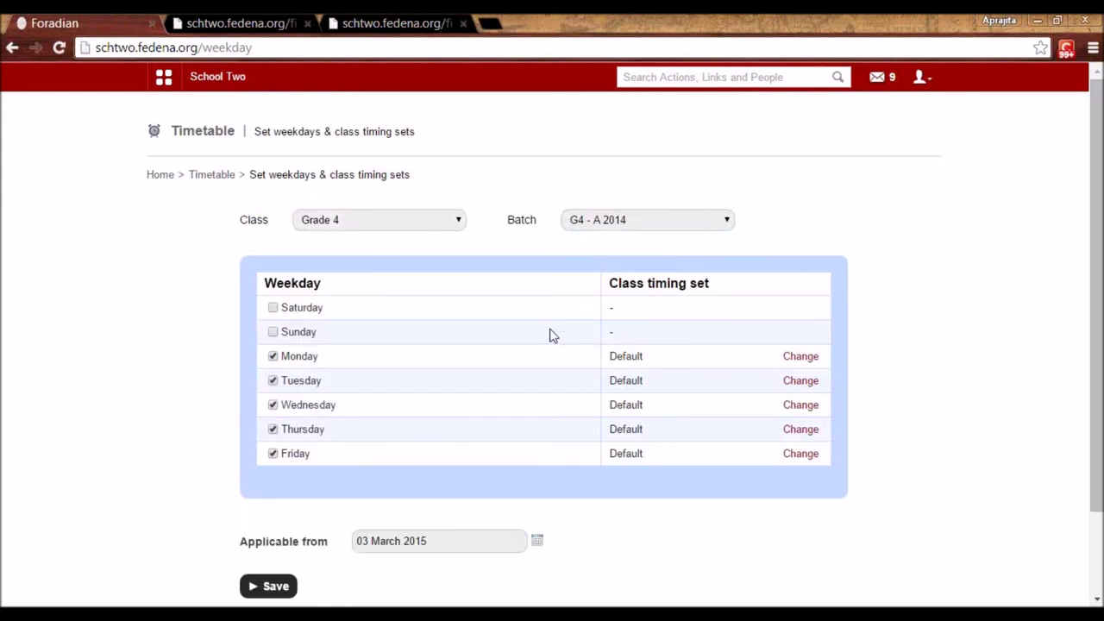
Review the batch's weekdays and assigned timing sets, highlighting Saturday, and reselect Grade 4 as the class.
{"action": "scroll", "coordinate": [338, 389], "scroll_direction": "down", "scroll_amount": 2}
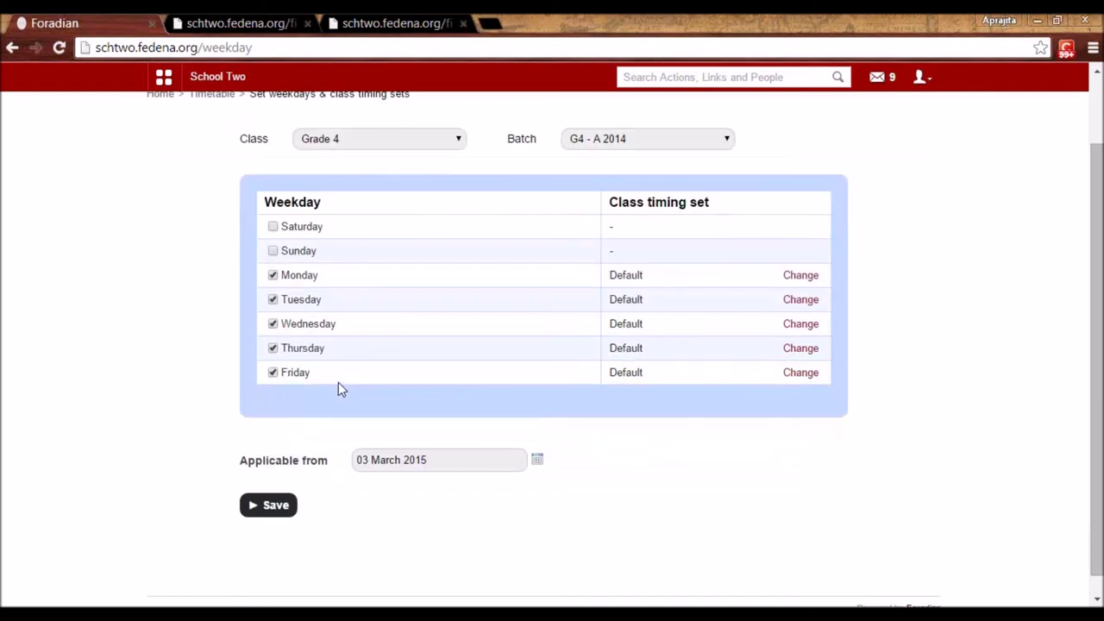
{"action": "double_click", "coordinate": [325, 227]}
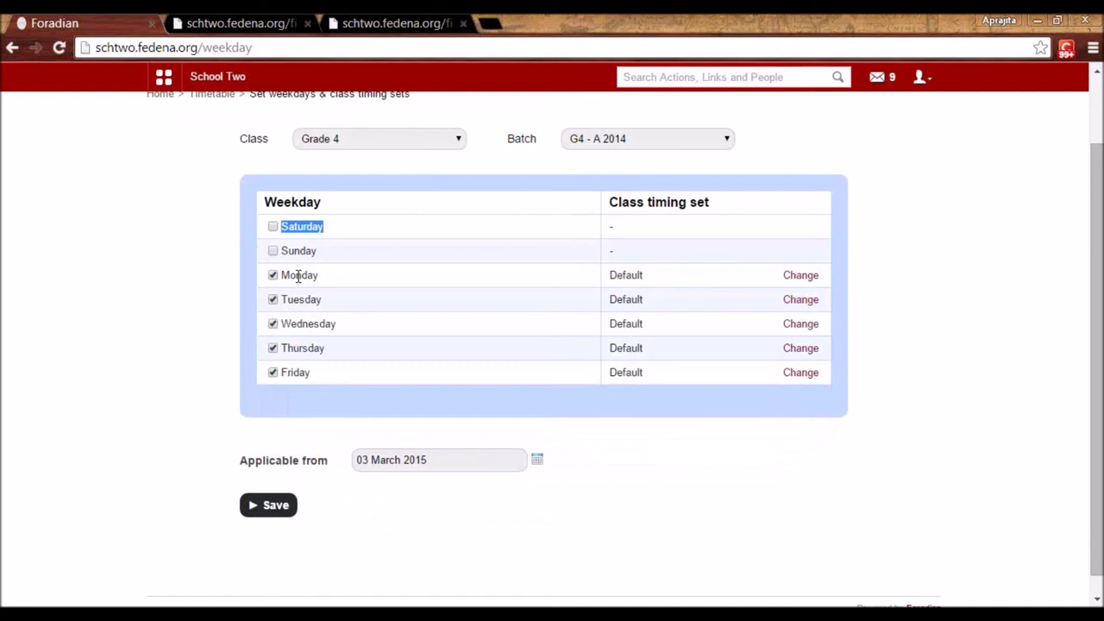
{"action": "left_click", "coordinate": [354, 286]}
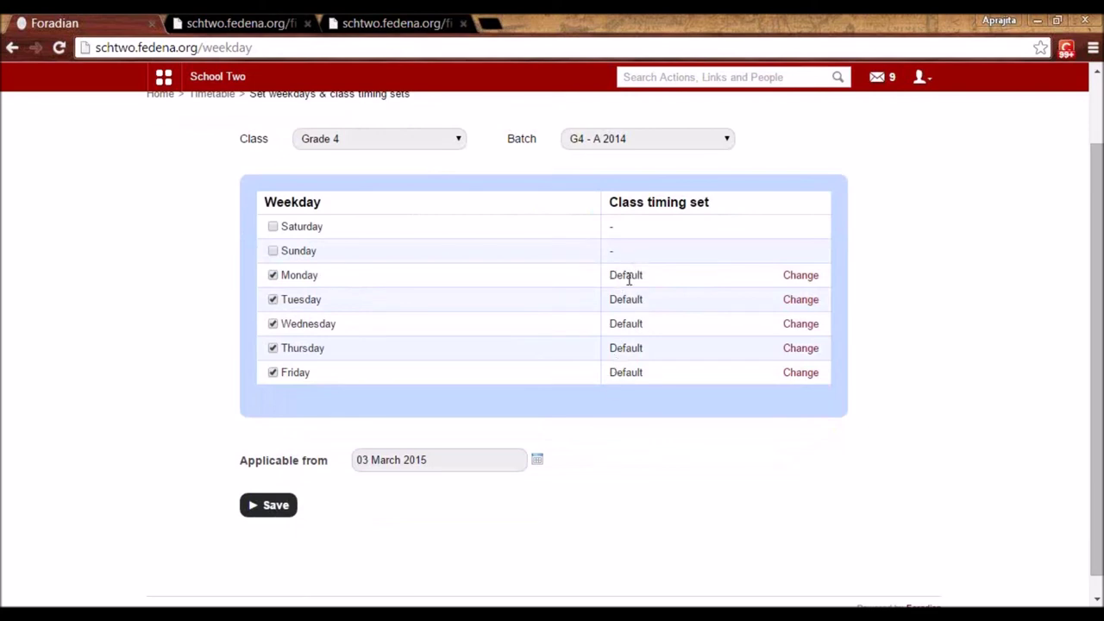
{"action": "left_click", "coordinate": [352, 142]}
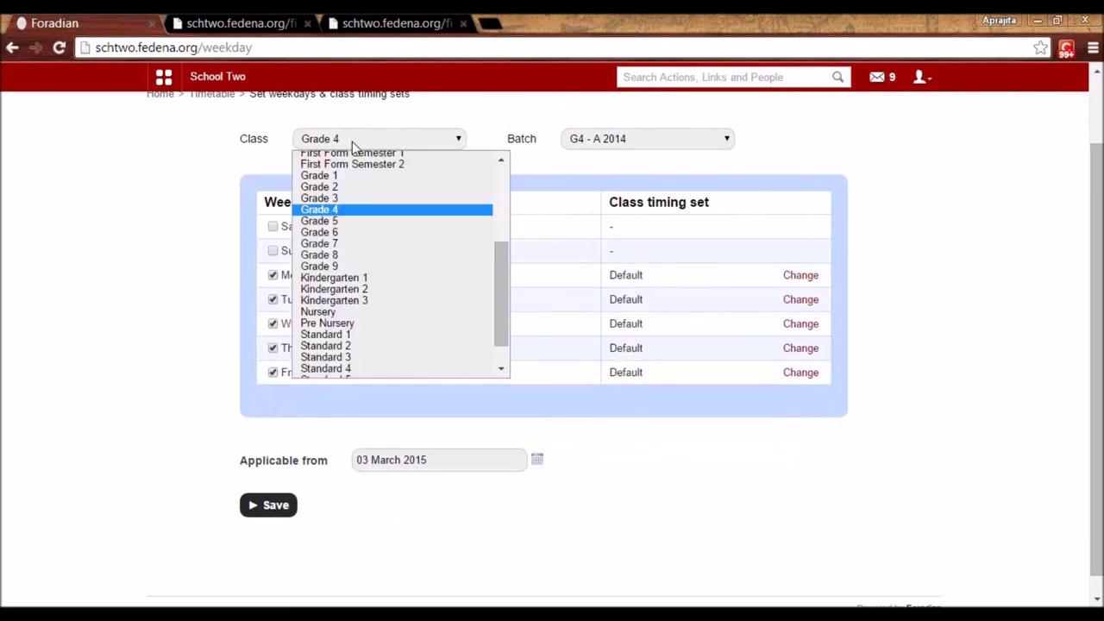
{"action": "left_click", "coordinate": [388, 210]}
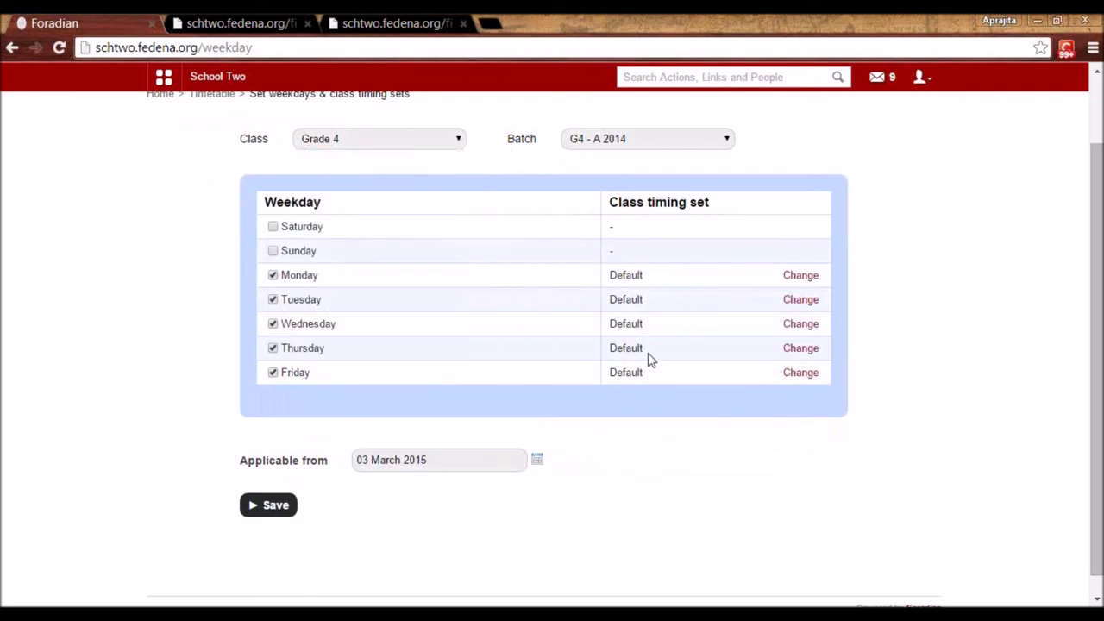
Change the class timing set for Monday and Tuesday to Monday-Friday-Grade 4.
{"action": "left_click", "coordinate": [795, 280]}
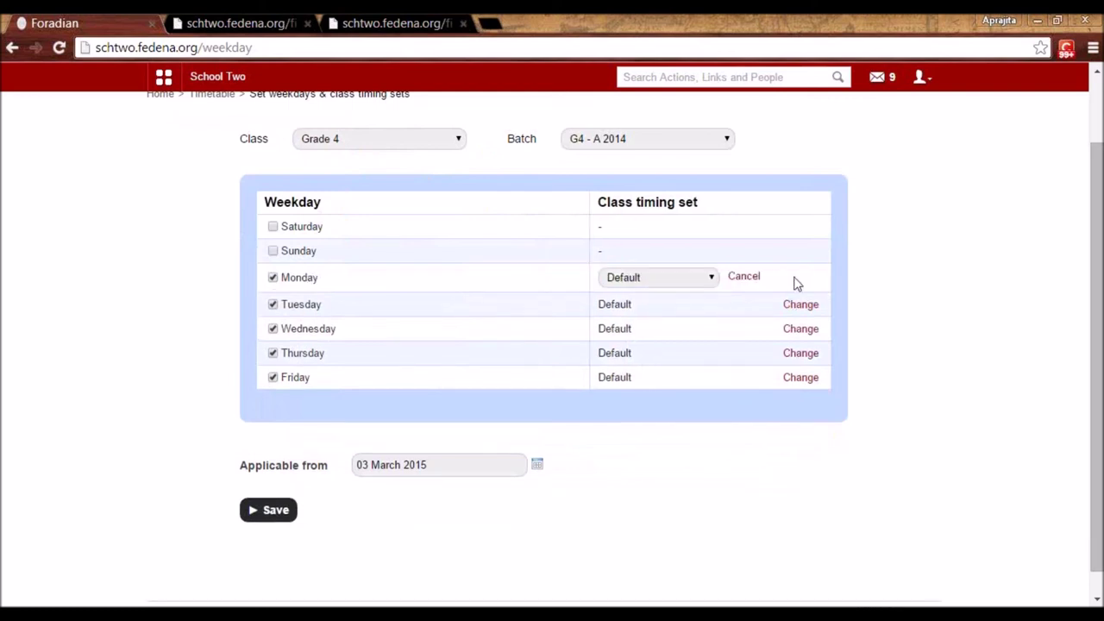
{"action": "left_click", "coordinate": [686, 285]}
{"action": "scroll", "coordinate": [699, 397], "scroll_direction": "down", "scroll_amount": 5}
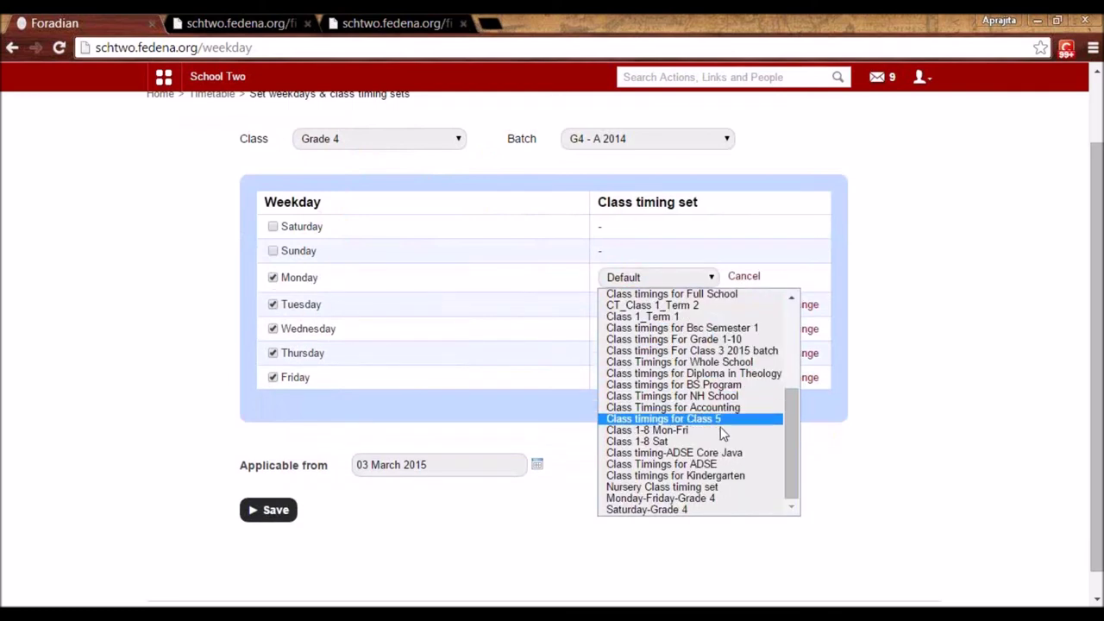
{"action": "left_click", "coordinate": [690, 500]}
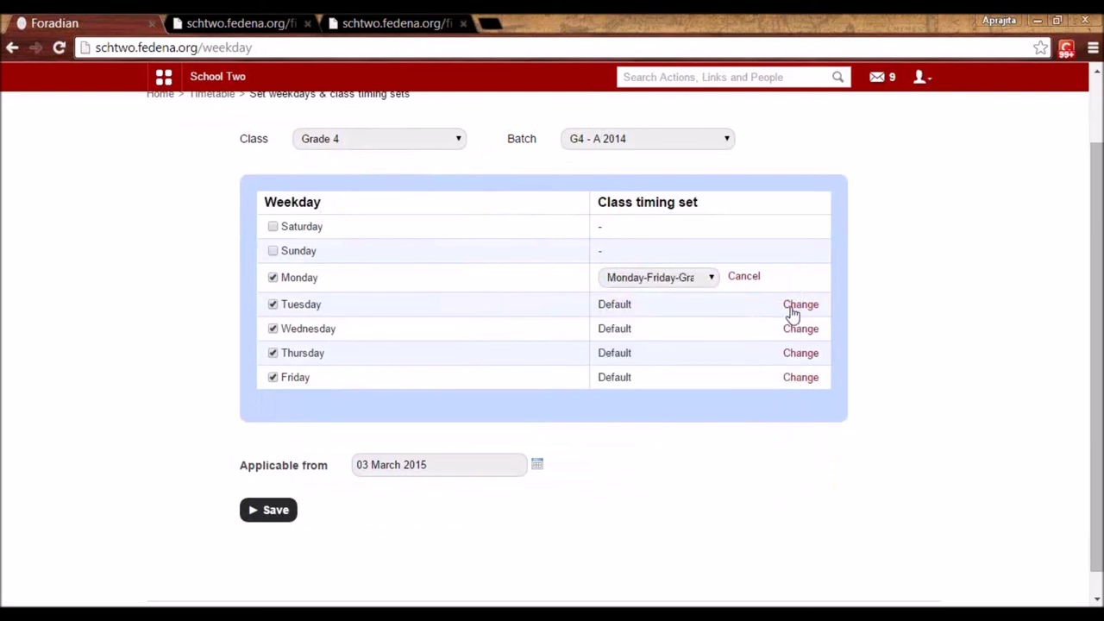
{"action": "left_click", "coordinate": [795, 307]}
{"action": "left_click", "coordinate": [698, 308]}
{"action": "scroll", "coordinate": [702, 485], "scroll_direction": "down", "scroll_amount": 5}
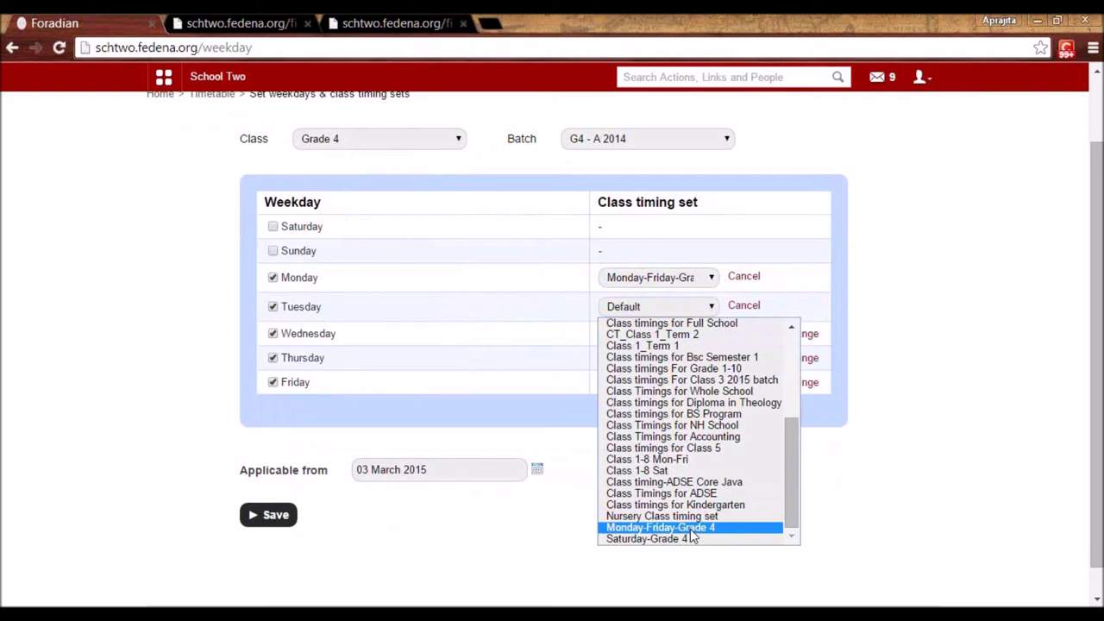
{"action": "left_click", "coordinate": [690, 529]}
Change the class timing set for Wednesday and Thursday to Monday-Friday-Grade 4.
{"action": "left_click", "coordinate": [801, 335]}
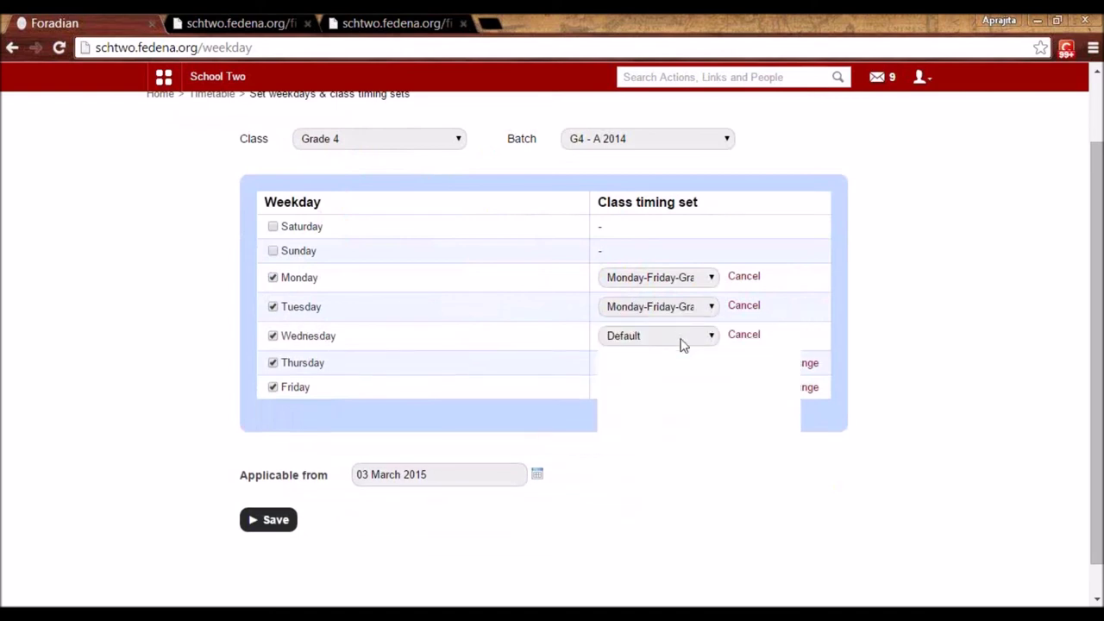
{"action": "left_click", "coordinate": [683, 338]}
{"action": "scroll", "coordinate": [681, 483], "scroll_direction": "down", "scroll_amount": 5}
{"action": "left_click", "coordinate": [673, 557]}
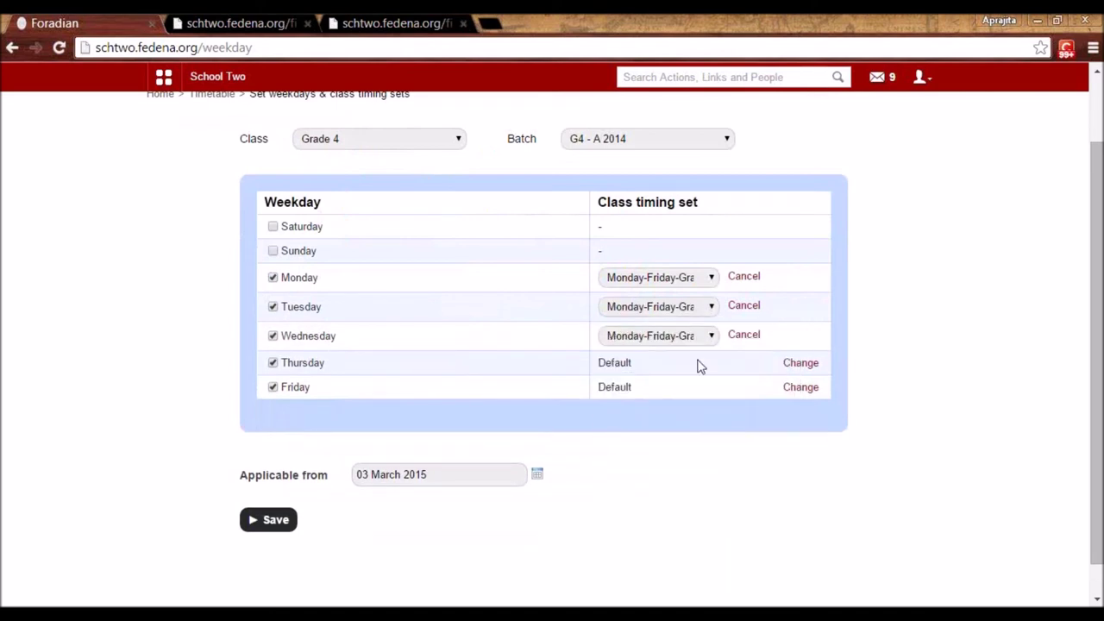
{"action": "left_click", "coordinate": [800, 364]}
{"action": "left_click", "coordinate": [658, 366]}
{"action": "scroll", "coordinate": [682, 483], "scroll_direction": "down", "scroll_amount": 5}
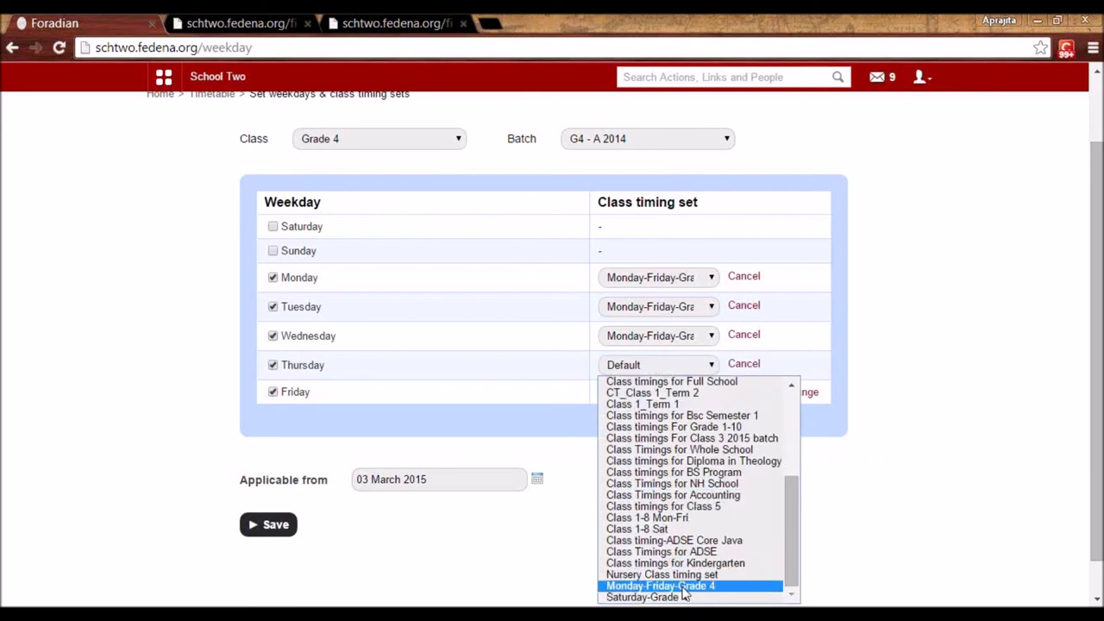
{"action": "left_click", "coordinate": [681, 587]}
Change Friday's class timing set to Monday-Friday-Grade 4.
{"action": "left_click", "coordinate": [788, 397]}
{"action": "left_click", "coordinate": [675, 399]}
{"action": "left_click", "coordinate": [674, 398]}
{"action": "left_click", "coordinate": [674, 398]}
{"action": "scroll", "coordinate": [673, 375], "scroll_direction": "down", "scroll_amount": 5}
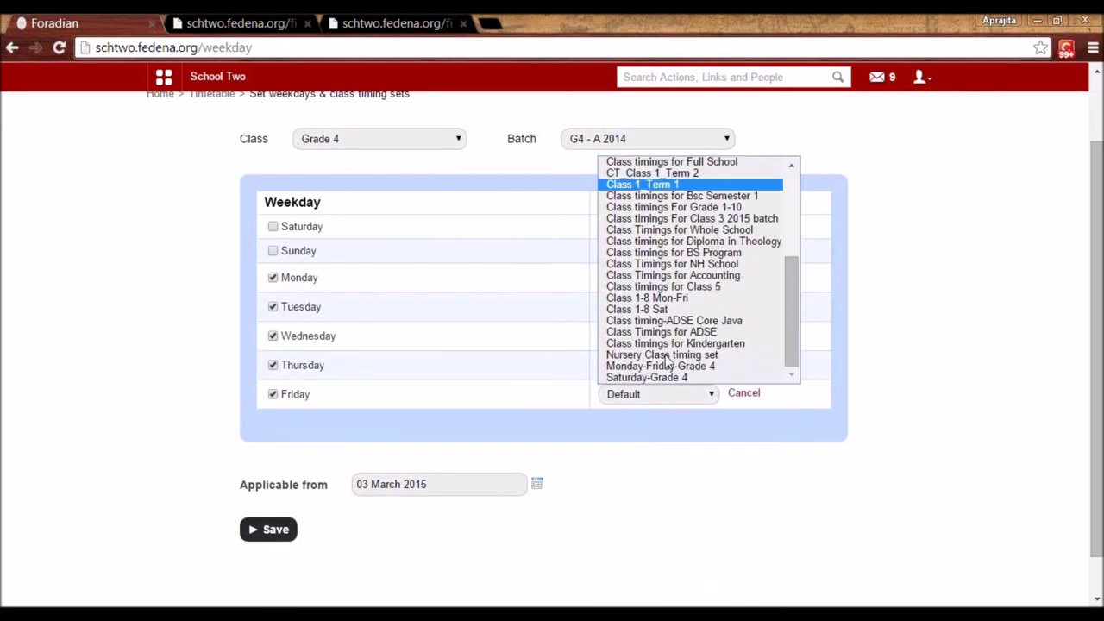
{"action": "left_click", "coordinate": [673, 367]}
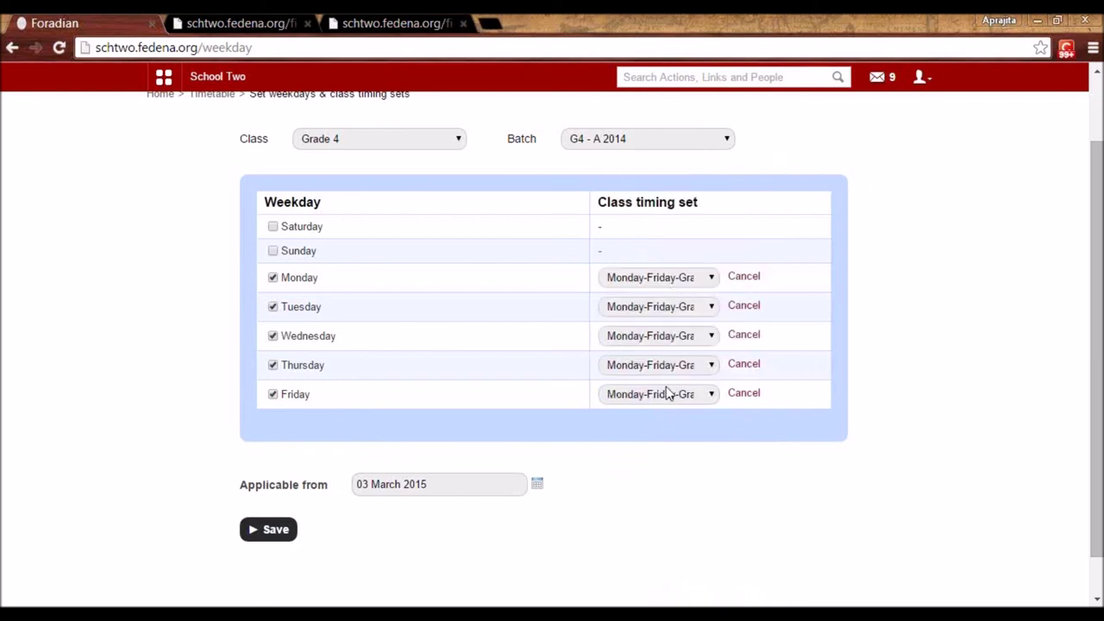
Enable Saturday as a weekday for the batch and assign it the Saturday-Grade 4 timing set.
{"action": "left_click", "coordinate": [272, 226]}
{"action": "left_click", "coordinate": [632, 227]}
{"action": "scroll", "coordinate": [665, 431], "scroll_direction": "down", "scroll_amount": 5}
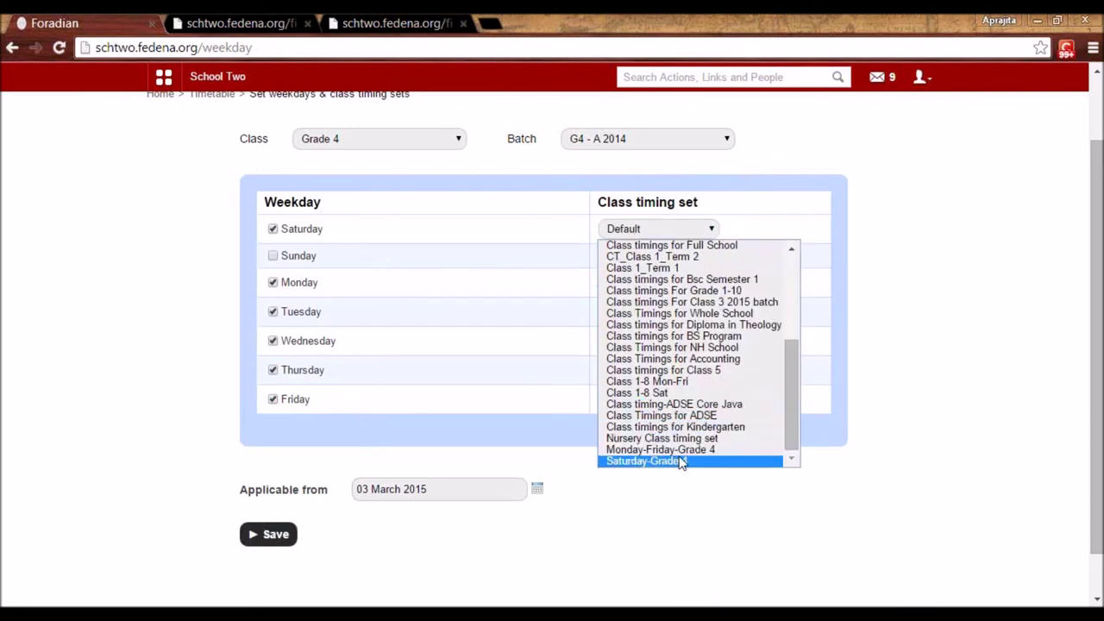
{"action": "left_click", "coordinate": [680, 463]}
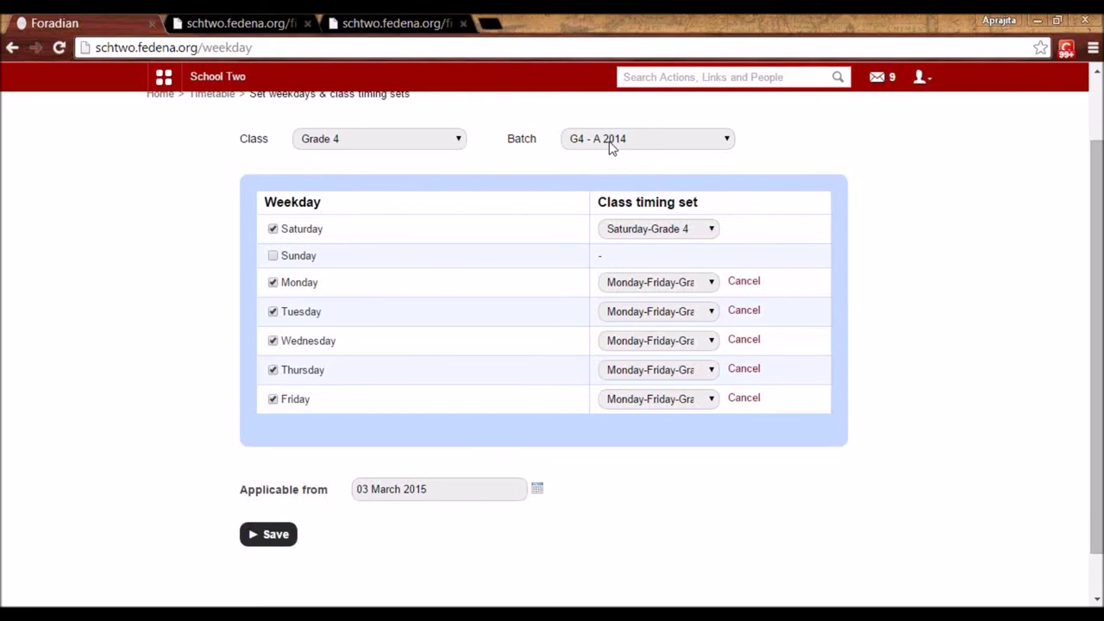
Save the weekday and class timing set assignments for batch G4 - A 2014 and confirm applying them to new timetables.
{"action": "scroll", "coordinate": [608, 143], "scroll_direction": "down", "scroll_amount": 1}
{"action": "scroll", "coordinate": [303, 591], "scroll_direction": "up", "scroll_amount": 2}
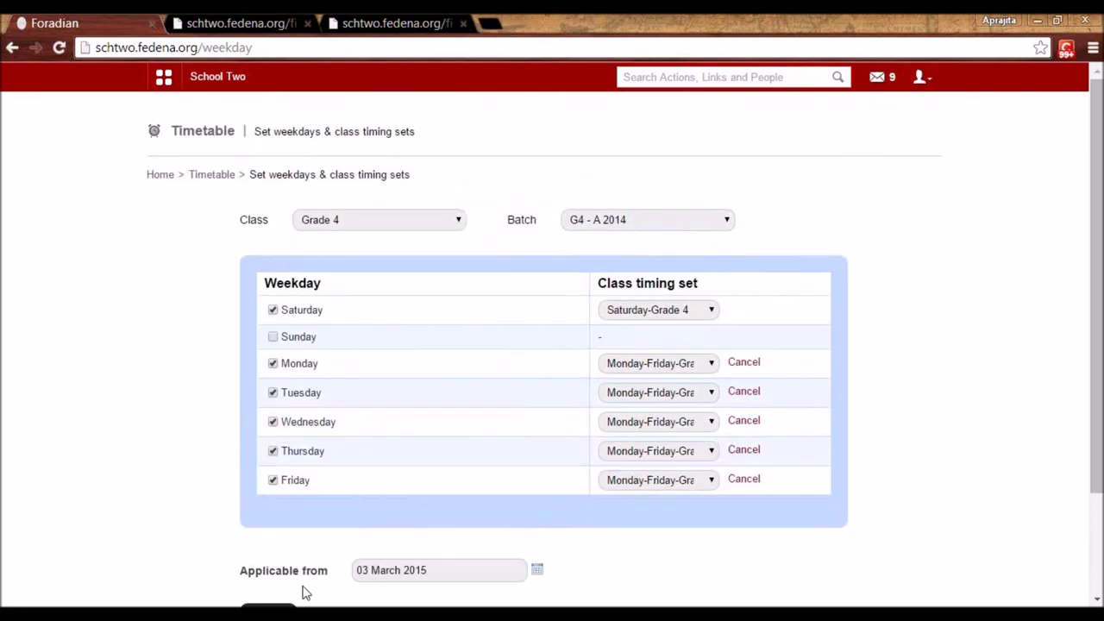
{"action": "scroll", "coordinate": [271, 564], "scroll_direction": "down", "scroll_amount": 1}
{"action": "left_click", "coordinate": [268, 536]}
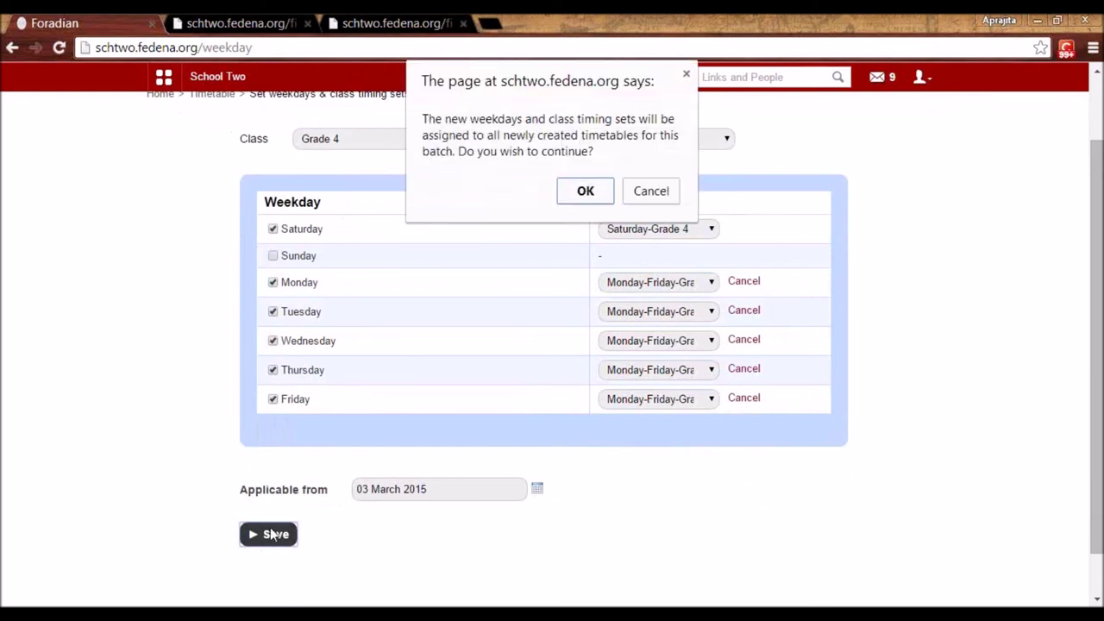
{"action": "left_click", "coordinate": [575, 193]}
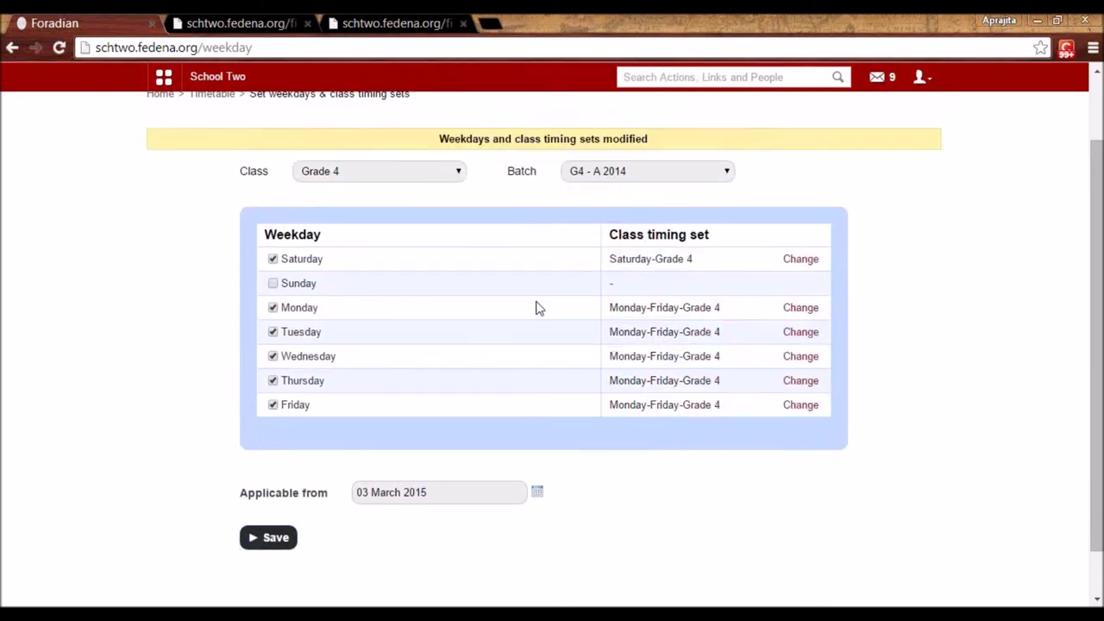
Select class Grade 5 with batch G5 - A 2014 and view its weekdays and class timing sets.
{"action": "left_click", "coordinate": [417, 175]}
{"action": "left_click", "coordinate": [416, 257]}
{"action": "left_click", "coordinate": [605, 173]}
{"action": "left_click", "coordinate": [605, 199]}
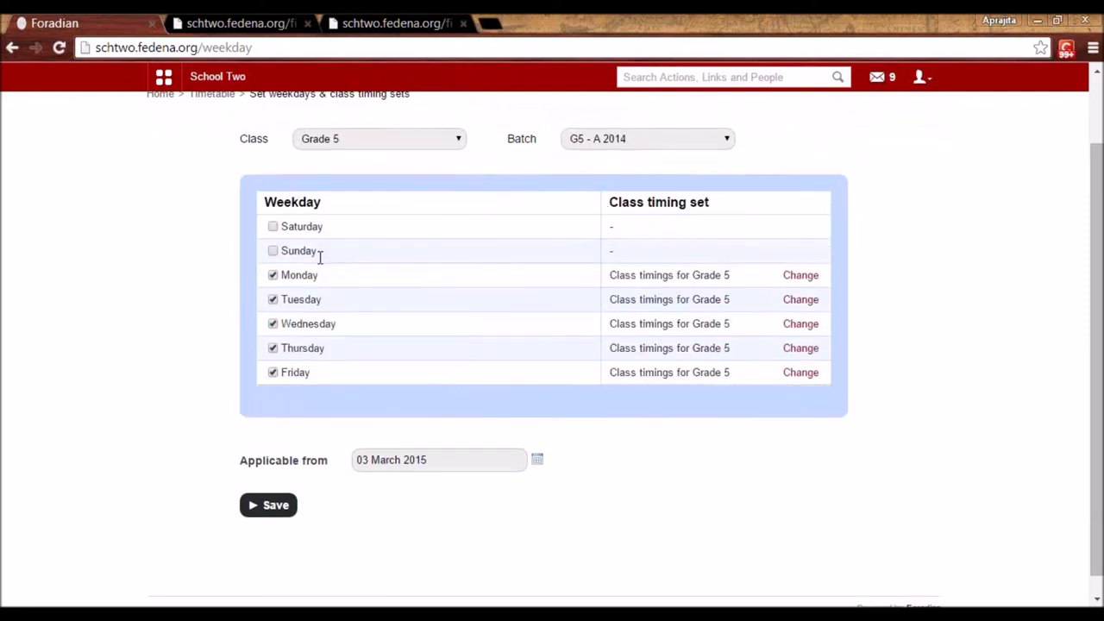
{"action": "scroll", "coordinate": [338, 379], "scroll_direction": "up", "scroll_amount": 1}
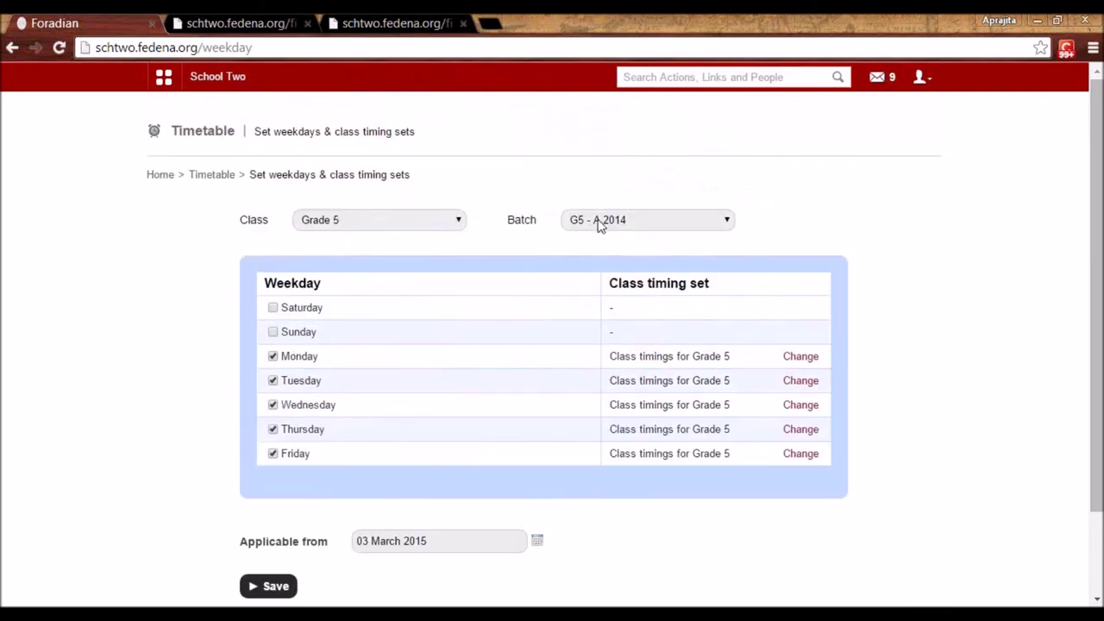
Open the class timing set list from Timetable, view the periods of the Default set, and return to the list.
{"action": "left_click", "coordinate": [213, 175]}
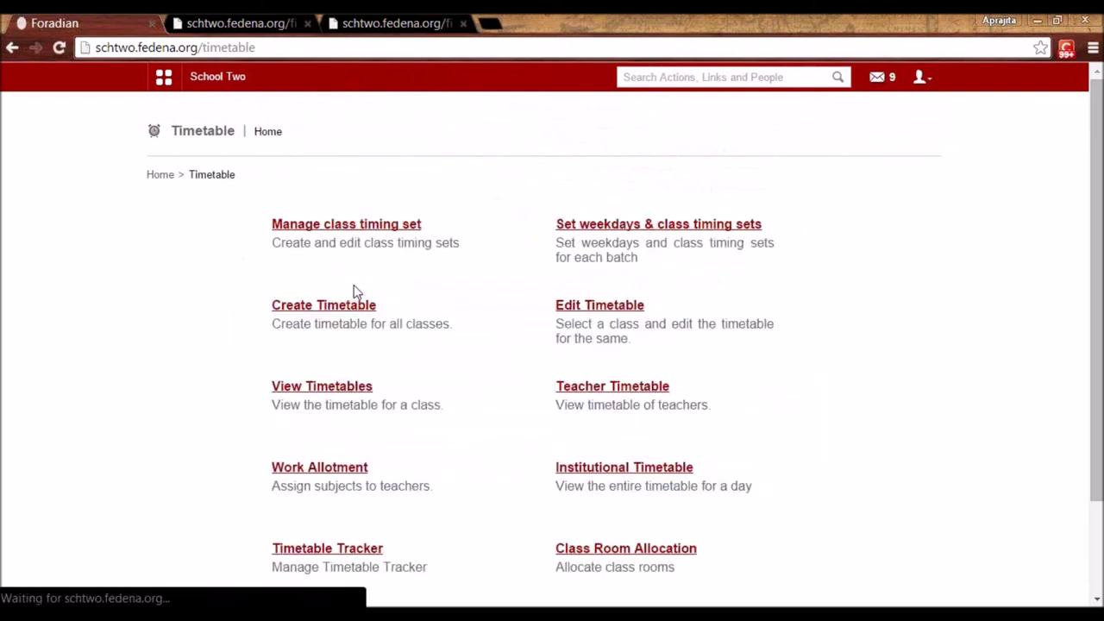
{"action": "left_click", "coordinate": [343, 229]}
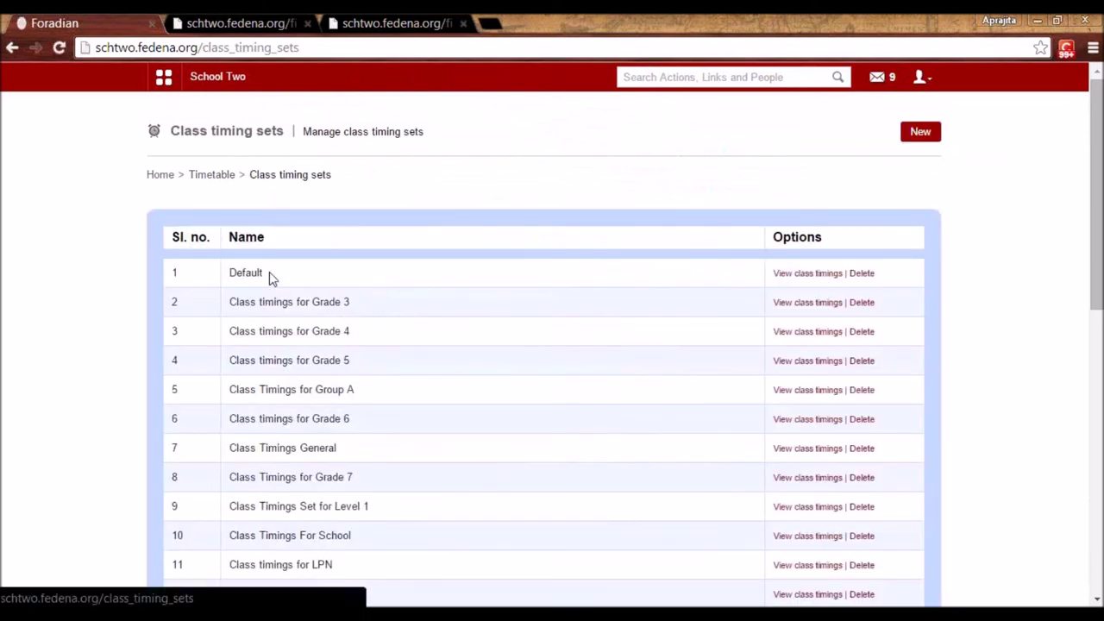
{"action": "left_click_drag", "start_coordinate": [268, 277], "coordinate": [231, 279]}
{"action": "left_click", "coordinate": [792, 275]}
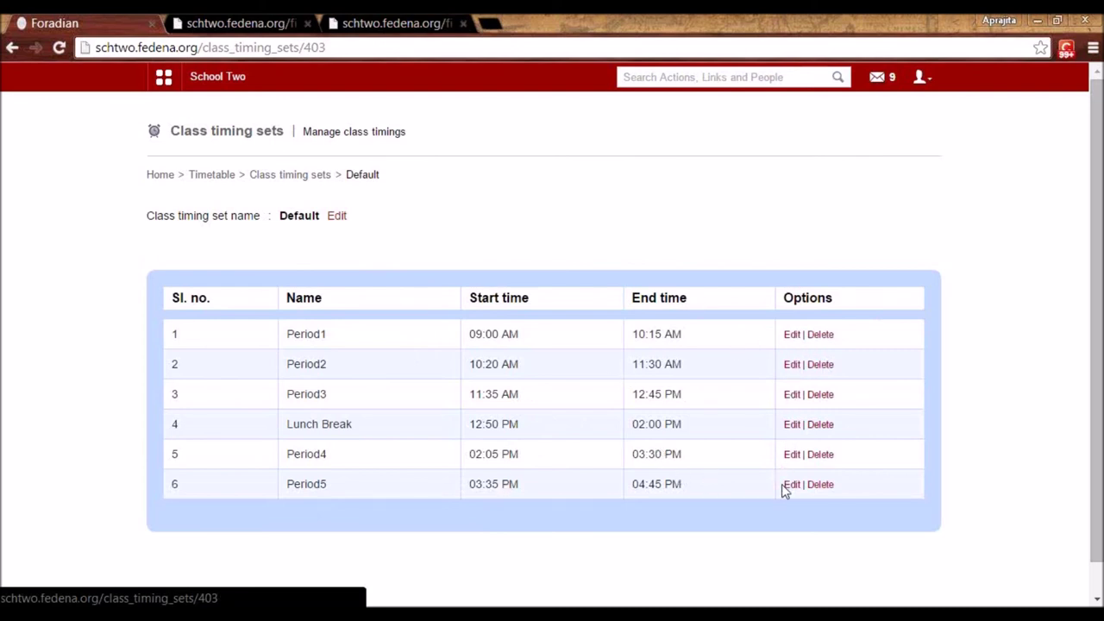
{"action": "left_click", "coordinate": [269, 177]}
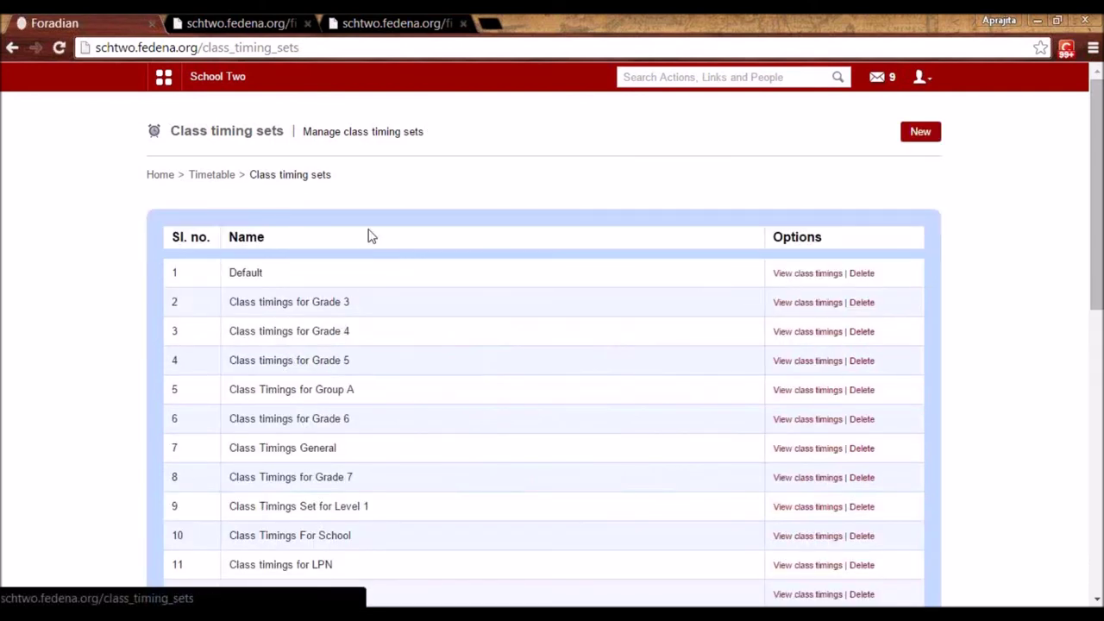
Reopen the Timetable weekday and class timing set settings and view class Class 4 with batch C4 - A 2015.
{"action": "left_click", "coordinate": [207, 175]}
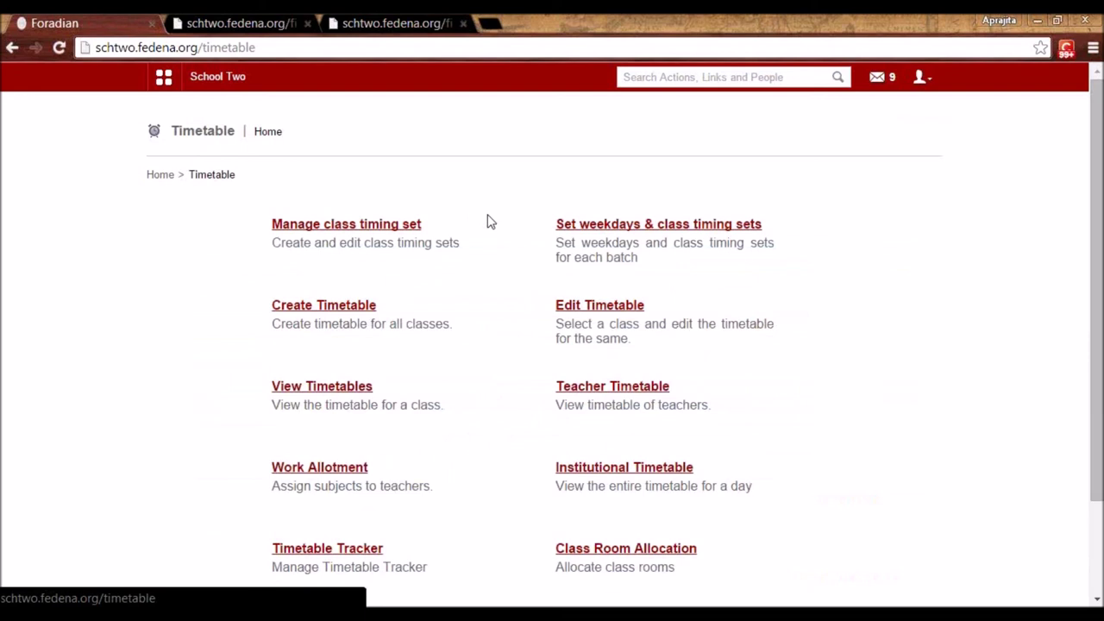
{"action": "left_click", "coordinate": [604, 226]}
{"action": "left_click", "coordinate": [330, 226]}
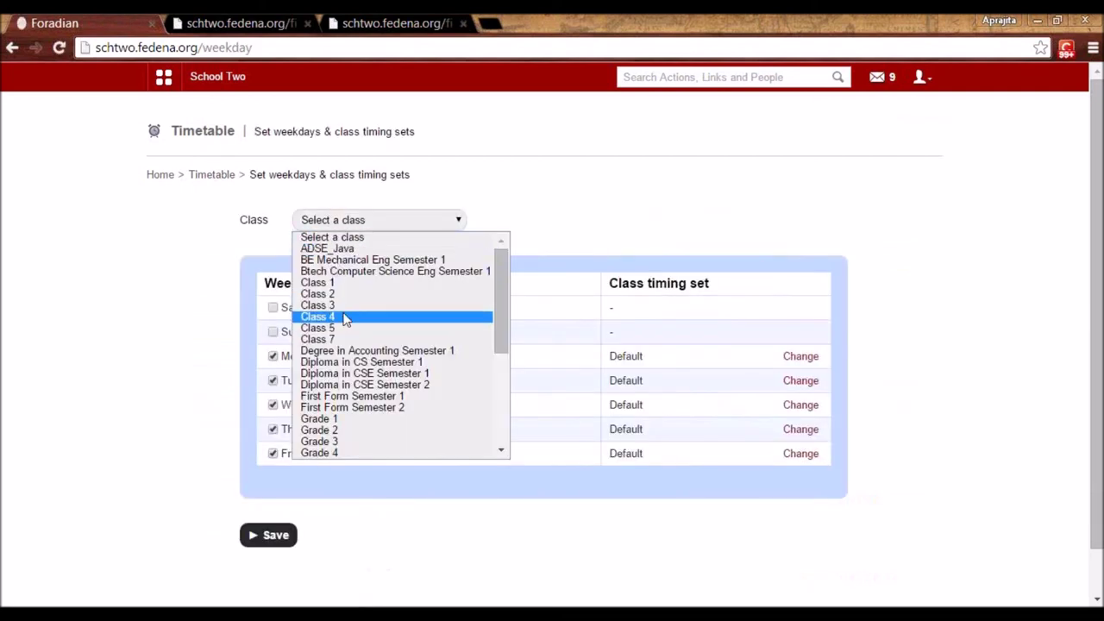
{"action": "left_click", "coordinate": [343, 317]}
{"action": "left_click", "coordinate": [624, 226]}
{"action": "left_click", "coordinate": [620, 248]}
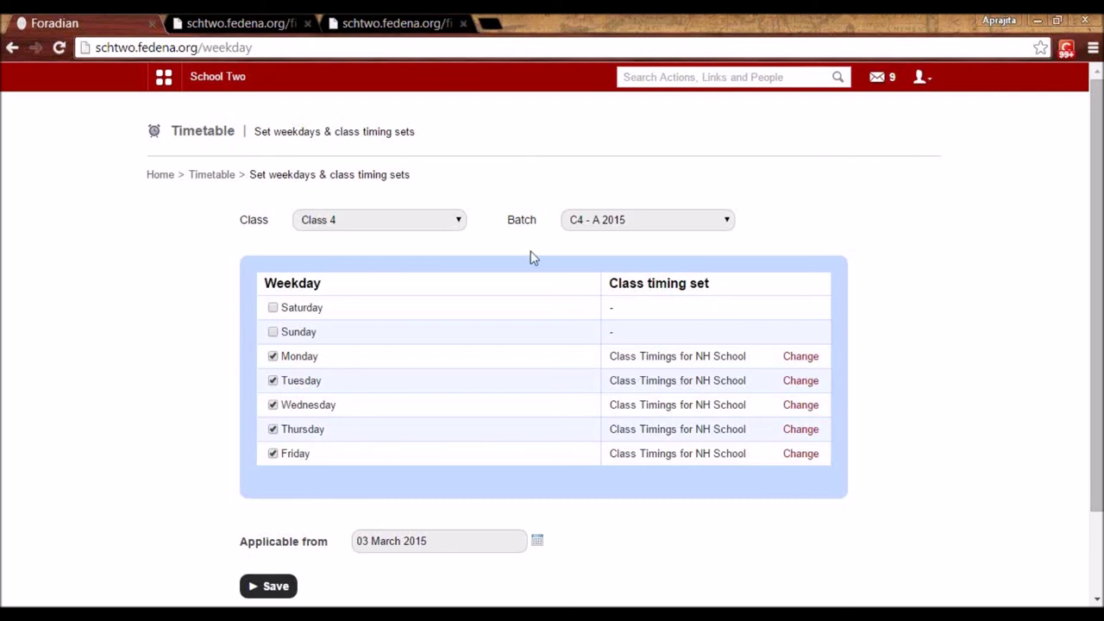
Open the timetable viewer for 27 February 2015 - 27 March 2015 and select batch C1 - A 2015-2016.
{"action": "left_click", "coordinate": [212, 175]}
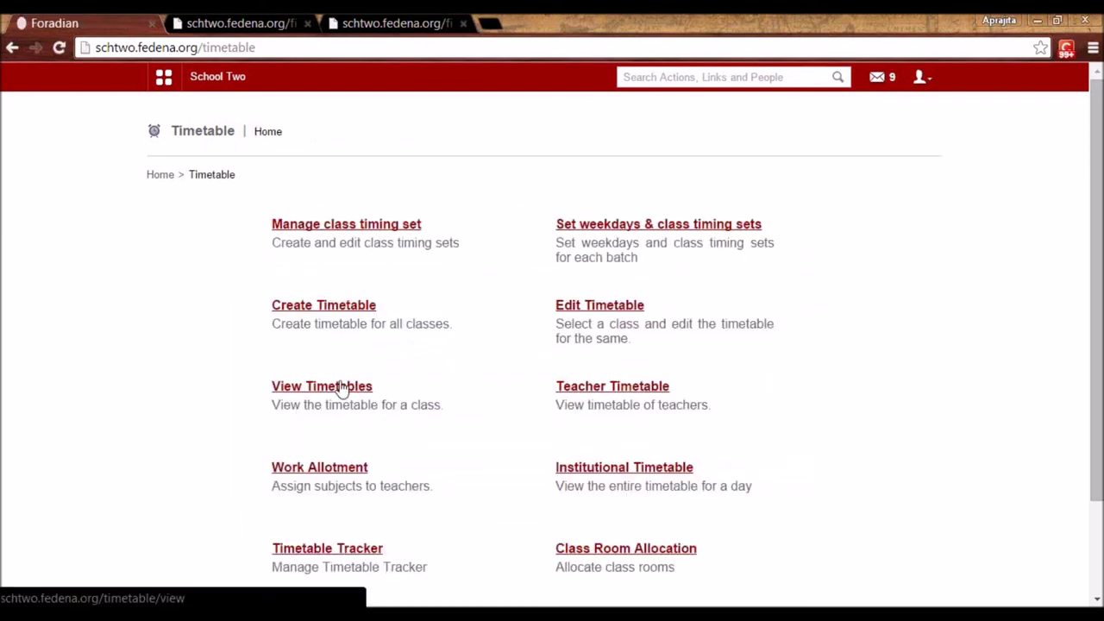
{"action": "left_click", "coordinate": [342, 388]}
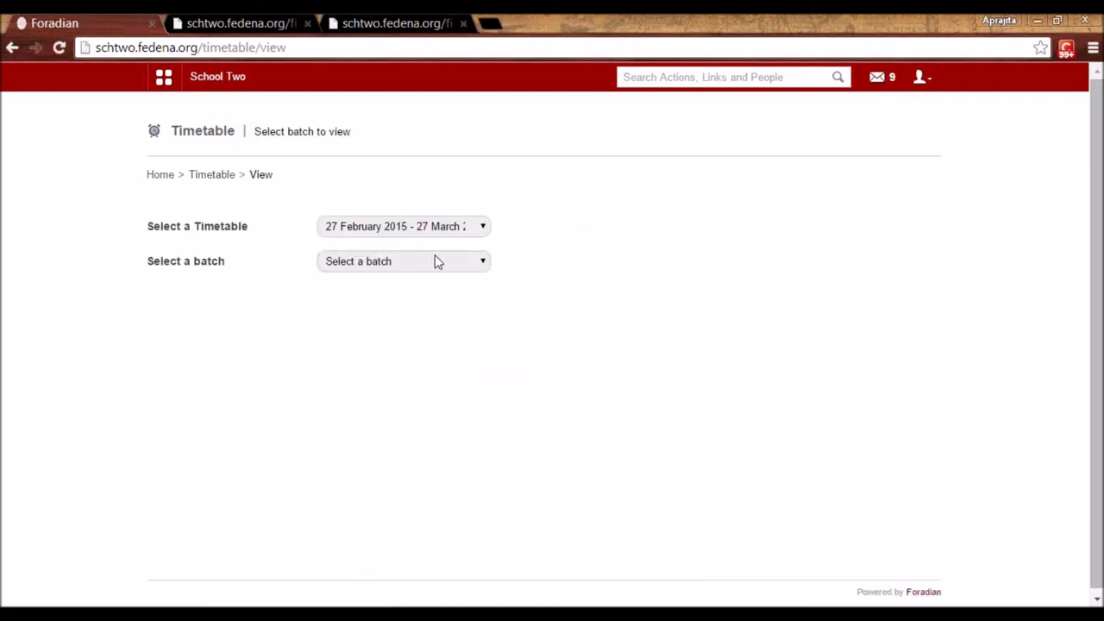
{"action": "left_click", "coordinate": [423, 233]}
{"action": "left_click", "coordinate": [424, 238]}
{"action": "left_click", "coordinate": [420, 265]}
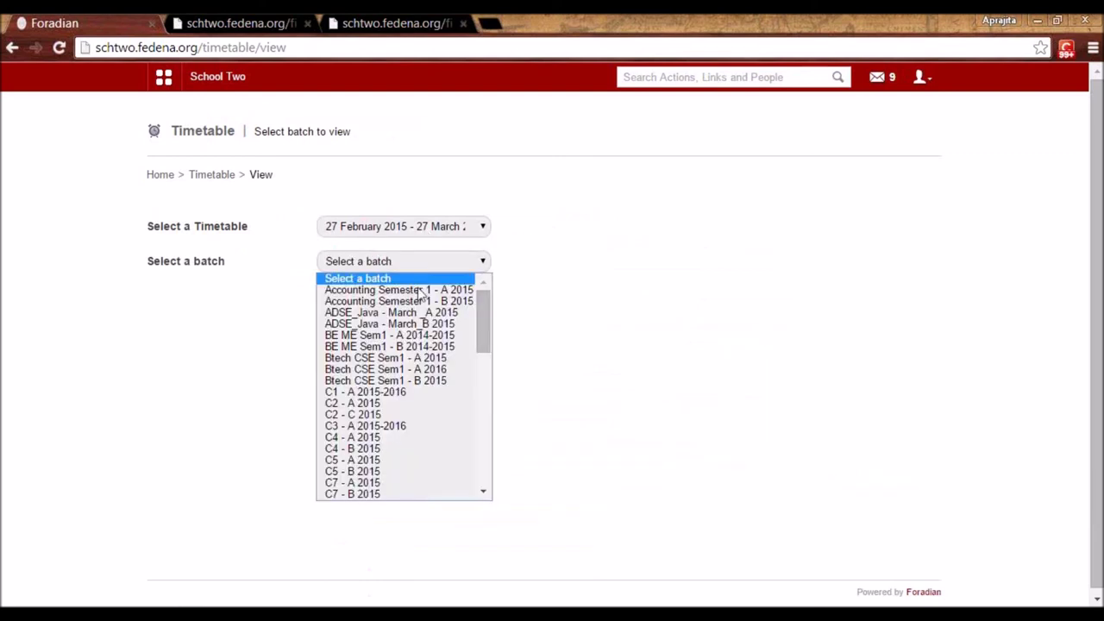
{"action": "left_click", "coordinate": [400, 393]}
Step through the following batches to C4 - A 2015 and examine the weekly timetable down to the report options.
{"action": "scroll", "coordinate": [393, 388], "scroll_direction": "down", "scroll_amount": 1}
{"action": "scroll", "coordinate": [410, 354], "scroll_direction": "up", "scroll_amount": 1}
{"action": "key", "text": "Down"}
{"action": "key", "text": "Down"}
{"action": "key", "text": "Down"}
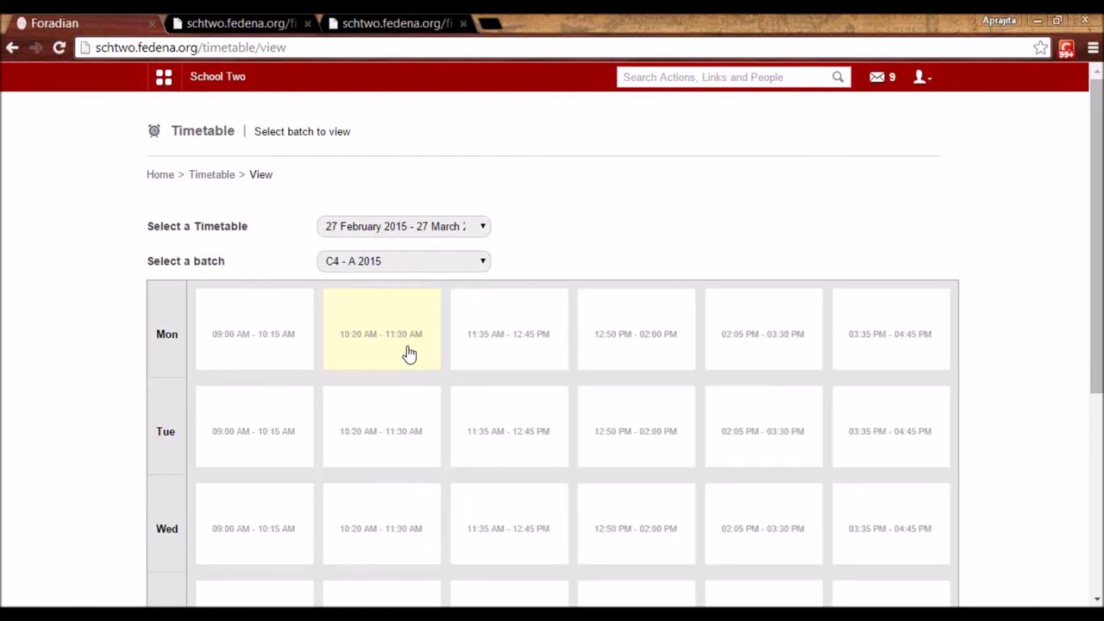
{"action": "scroll", "coordinate": [457, 366], "scroll_direction": "down", "scroll_amount": 4}
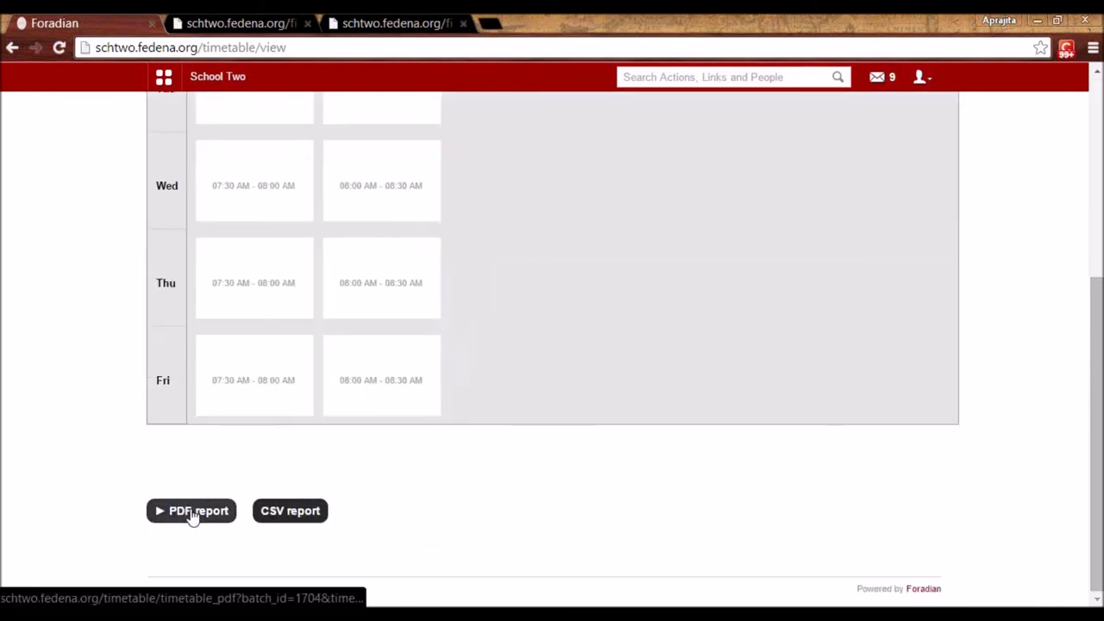
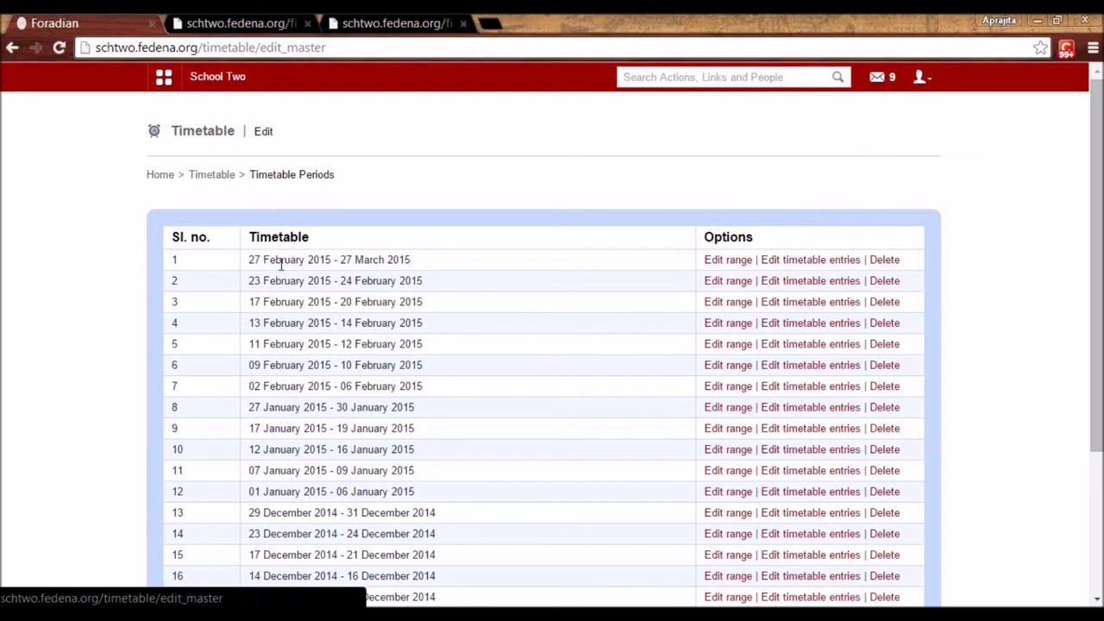
Open the entries of the 27 February 2015 - 27 March 2015 timetable and view batches Btech CSE Sem1 - A 2015 and C1 - A 2015-2016.
{"action": "left_click", "coordinate": [808, 260]}
{"action": "left_click", "coordinate": [366, 235]}
{"action": "left_click", "coordinate": [370, 325]}
{"action": "scroll", "coordinate": [370, 317], "scroll_direction": "down", "scroll_amount": 1}
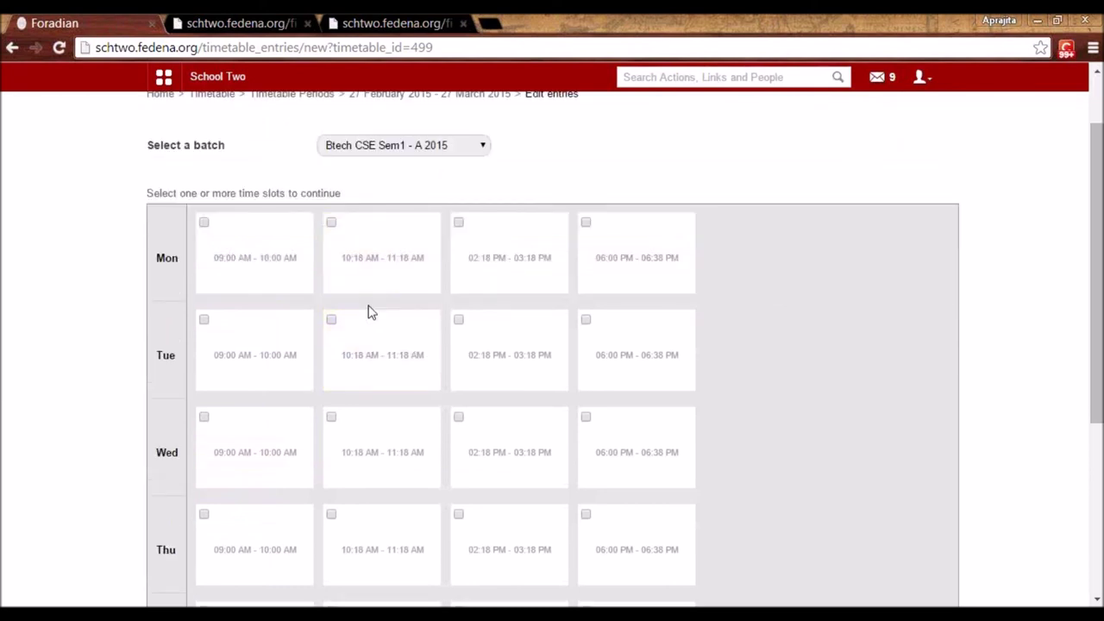
{"action": "scroll", "coordinate": [382, 276], "scroll_direction": "up", "scroll_amount": 1}
{"action": "left_click", "coordinate": [376, 227]}
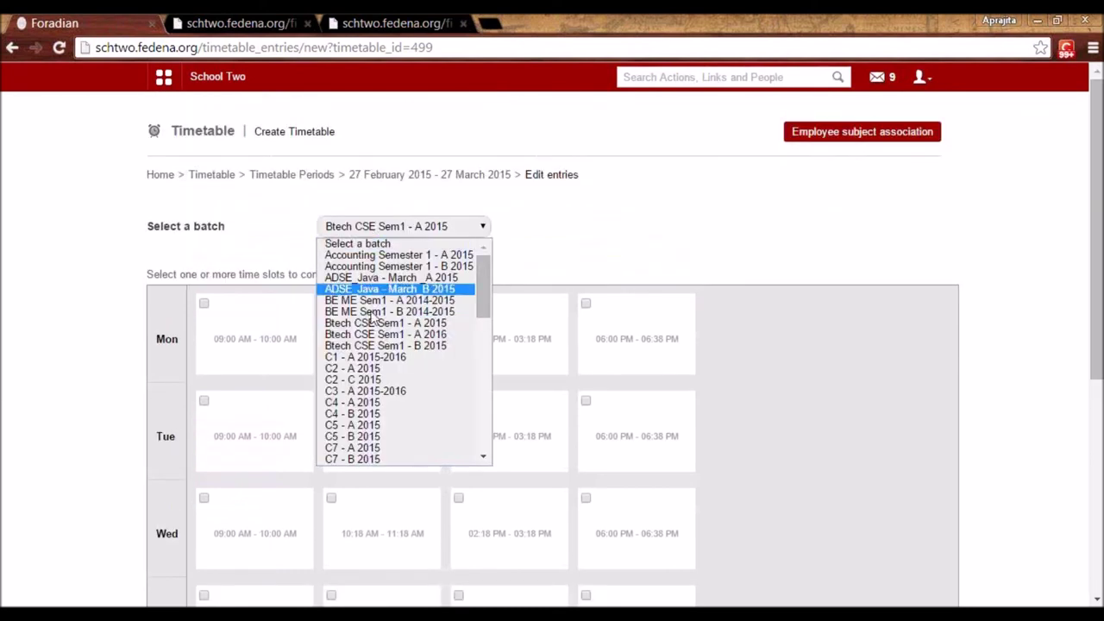
{"action": "left_click", "coordinate": [365, 357]}
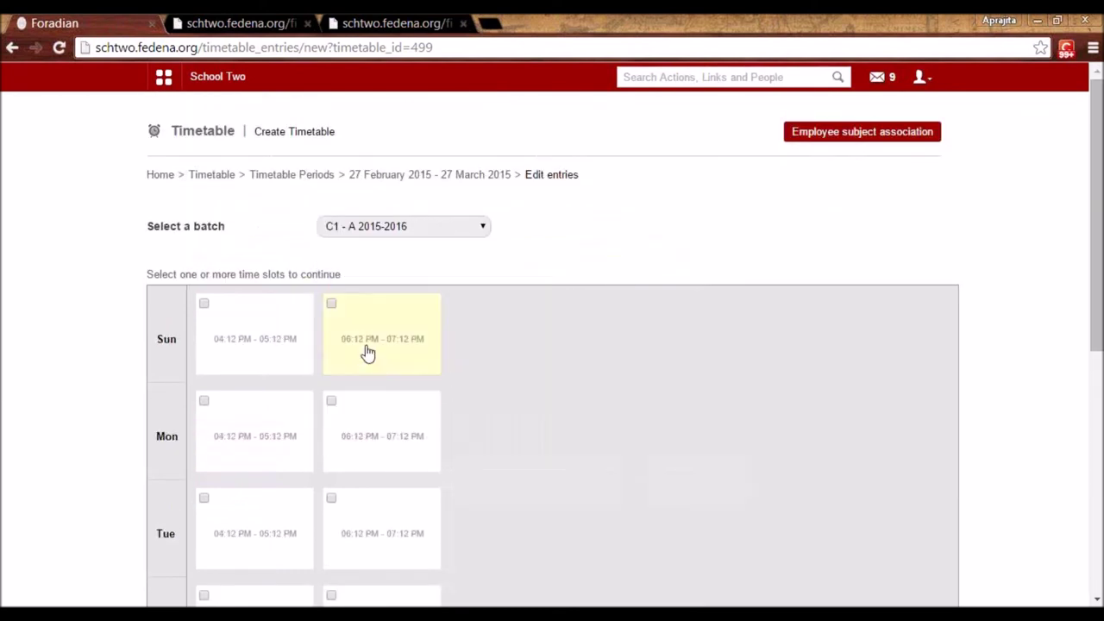
Switch the timetable entries to batch G4 - A 2014 and review its weekly time slots.
{"action": "left_click", "coordinate": [365, 227]}
{"action": "scroll", "coordinate": [375, 390], "scroll_direction": "down", "scroll_amount": 5}
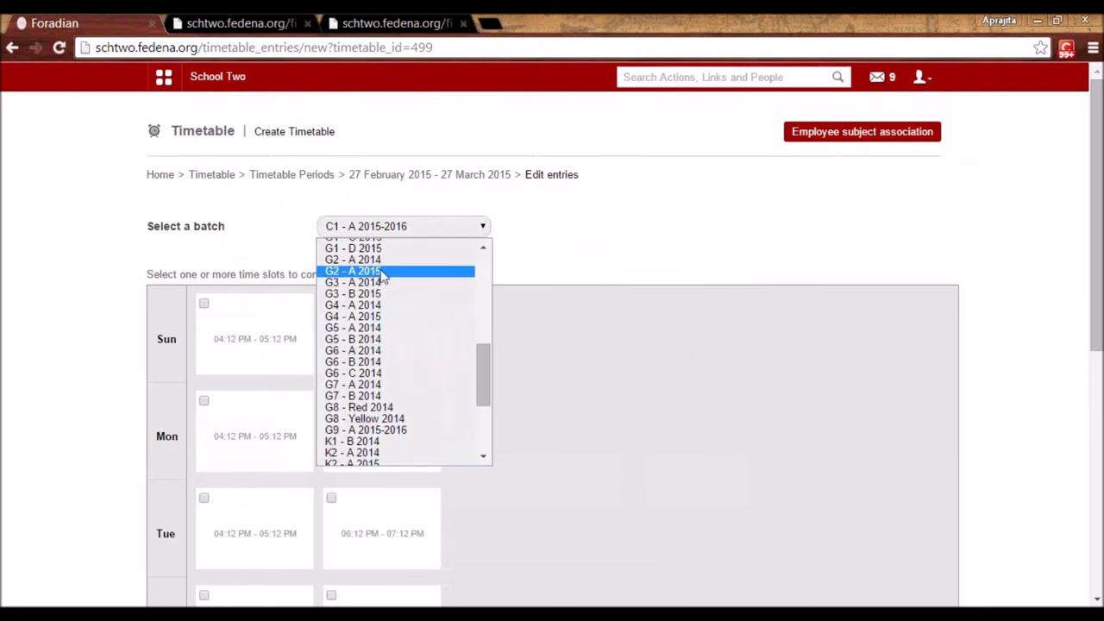
{"action": "left_click", "coordinate": [363, 305]}
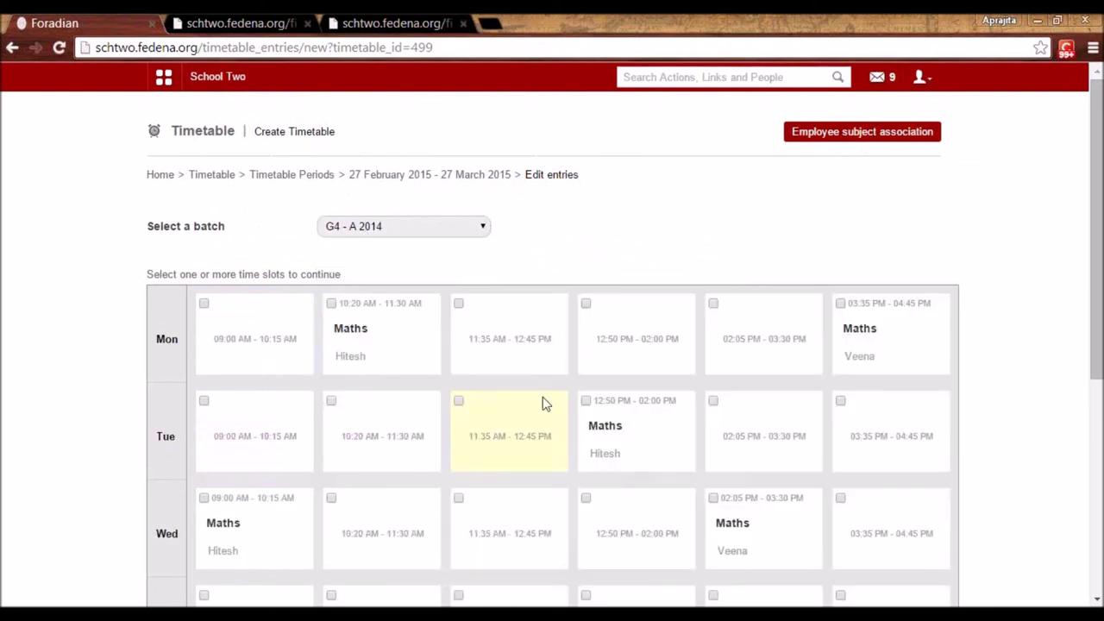
{"action": "scroll", "coordinate": [544, 404], "scroll_direction": "down", "scroll_amount": 3}
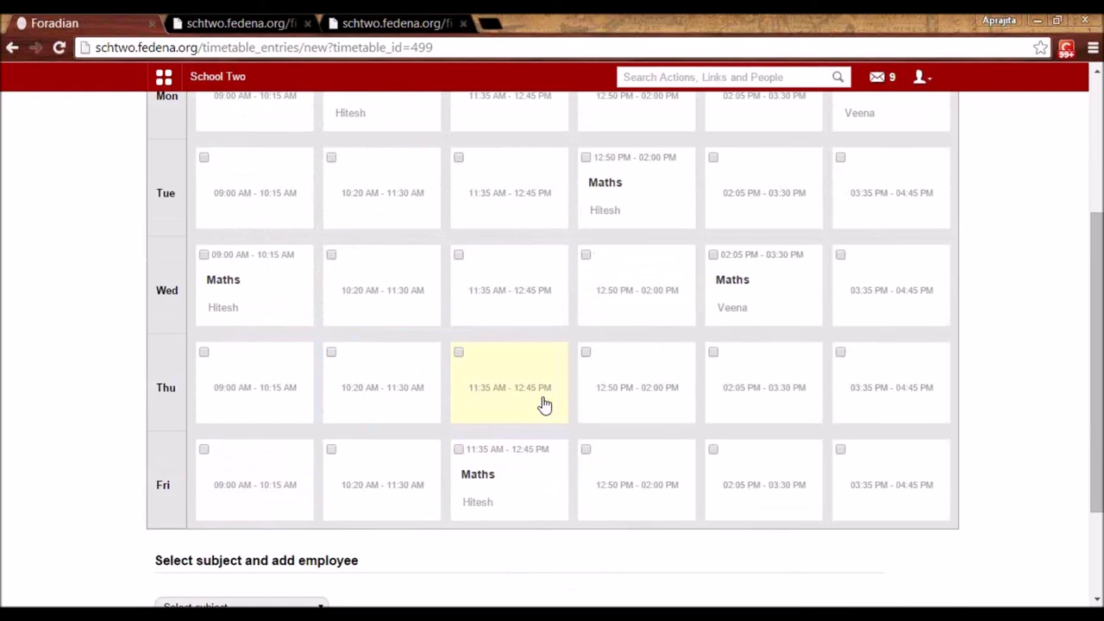
Switch the timetable entries to batch G4 - A 2015 and check which teachers are available for Maths.
{"action": "scroll", "coordinate": [458, 419], "scroll_direction": "down", "scroll_amount": 2}
{"action": "scroll", "coordinate": [422, 434], "scroll_direction": "up", "scroll_amount": 5}
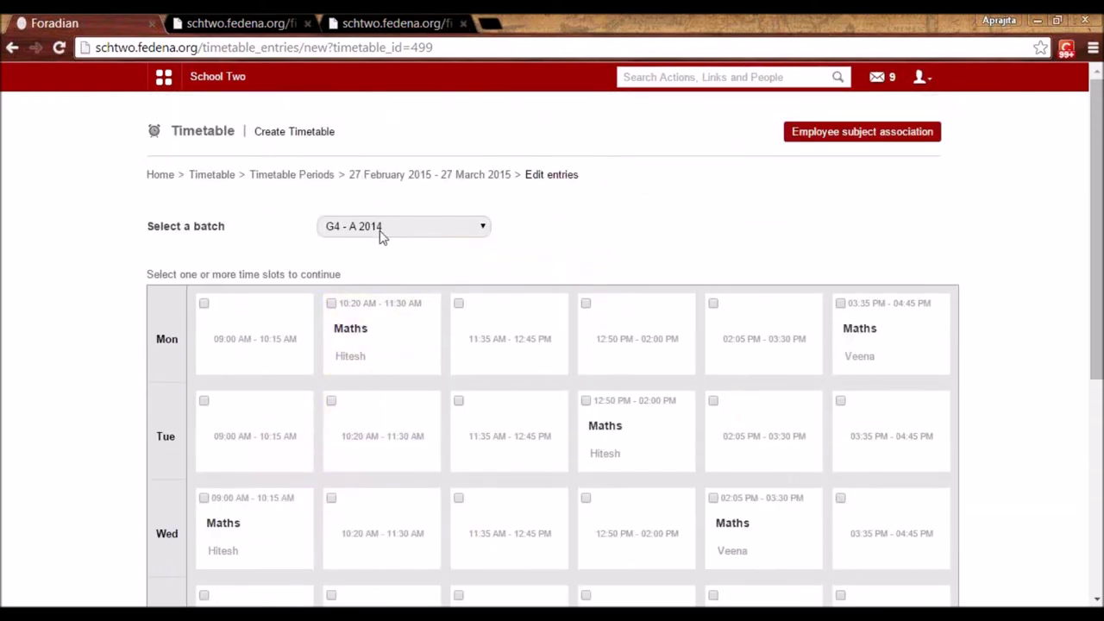
{"action": "left_click", "coordinate": [382, 237]}
{"action": "left_click", "coordinate": [382, 321]}
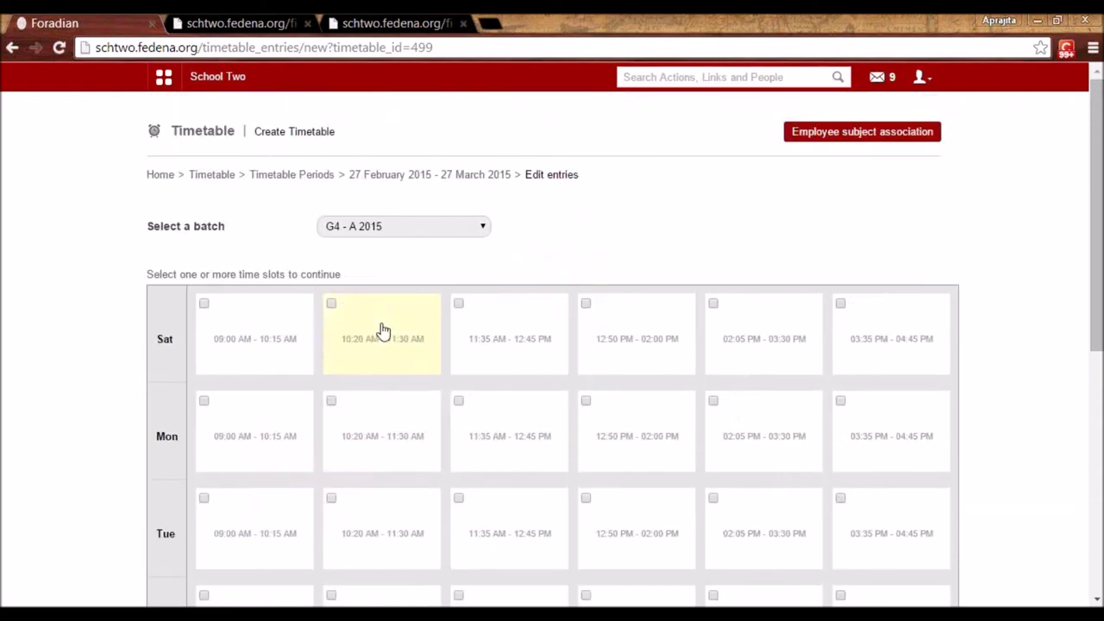
{"action": "scroll", "coordinate": [315, 446], "scroll_direction": "down", "scroll_amount": 6}
{"action": "left_click", "coordinate": [242, 464]}
{"action": "left_click", "coordinate": [242, 494]}
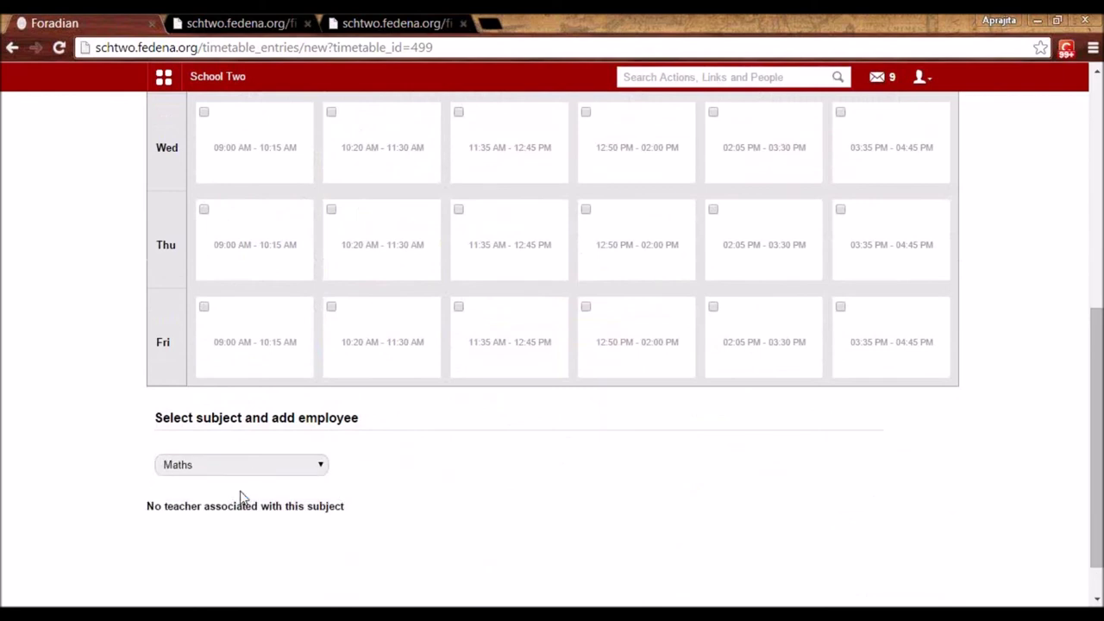
Switch the timetable entries to batch G5 - A 2014 and choose Maths as the subject to assign.
{"action": "scroll", "coordinate": [382, 396], "scroll_direction": "up", "scroll_amount": 6}
{"action": "left_click", "coordinate": [439, 229]}
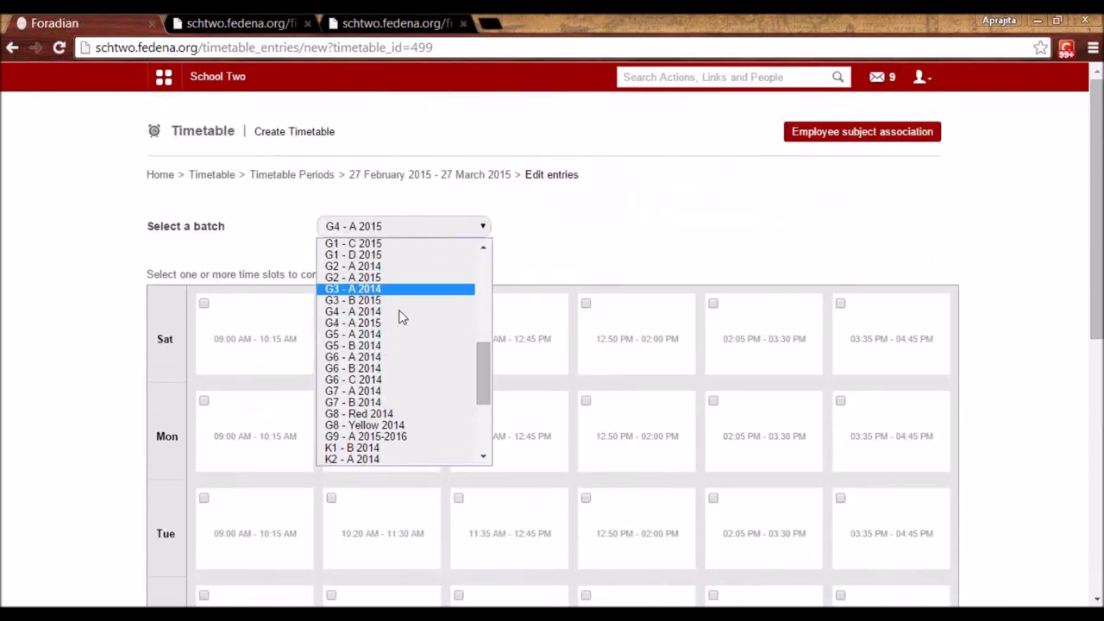
{"action": "left_click", "coordinate": [382, 335]}
{"action": "scroll", "coordinate": [382, 340], "scroll_direction": "down", "scroll_amount": 5}
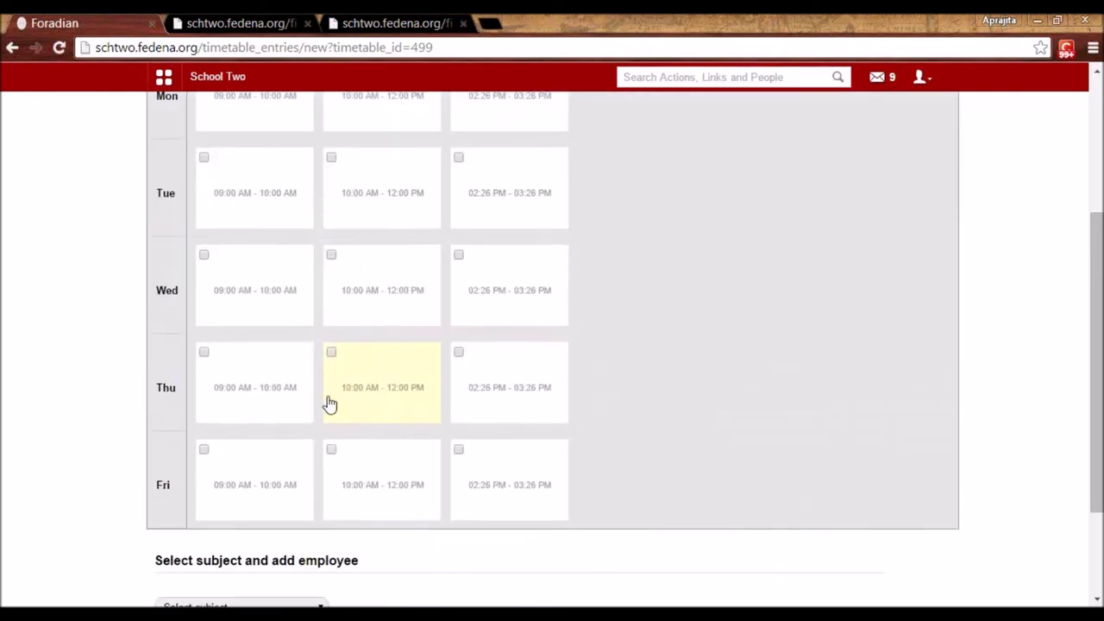
{"action": "left_click", "coordinate": [254, 528]}
{"action": "left_click", "coordinate": [244, 557]}
{"action": "scroll", "coordinate": [244, 560], "scroll_direction": "down", "scroll_amount": 2}
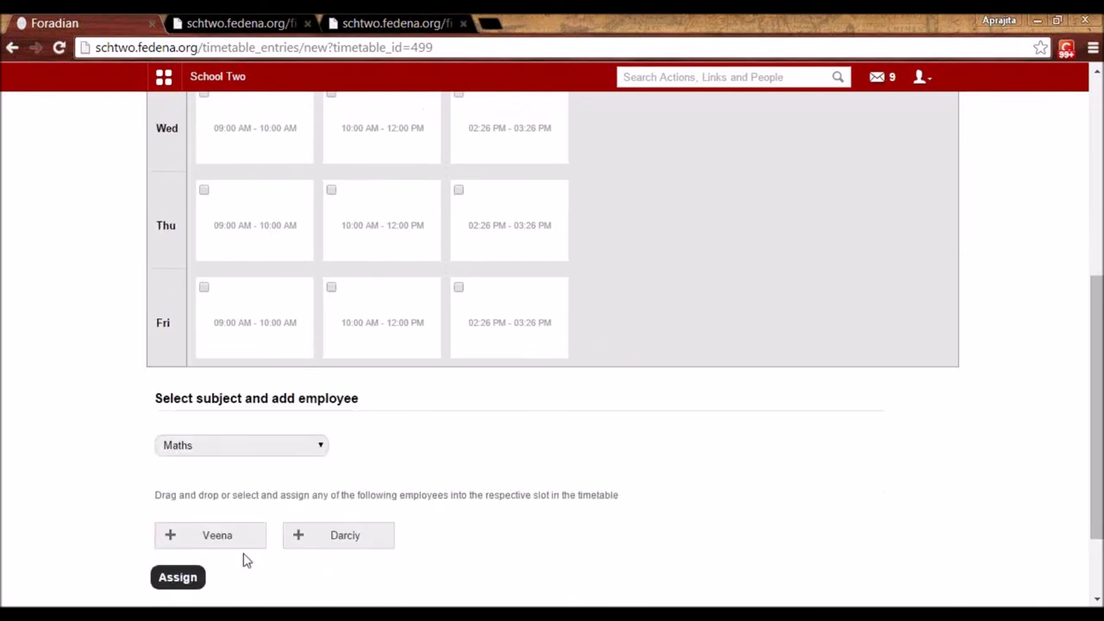
Examine the weekly time slots of batch G5 - A 2014 from Monday to Friday.
{"action": "scroll", "coordinate": [244, 561], "scroll_direction": "up", "scroll_amount": 5}
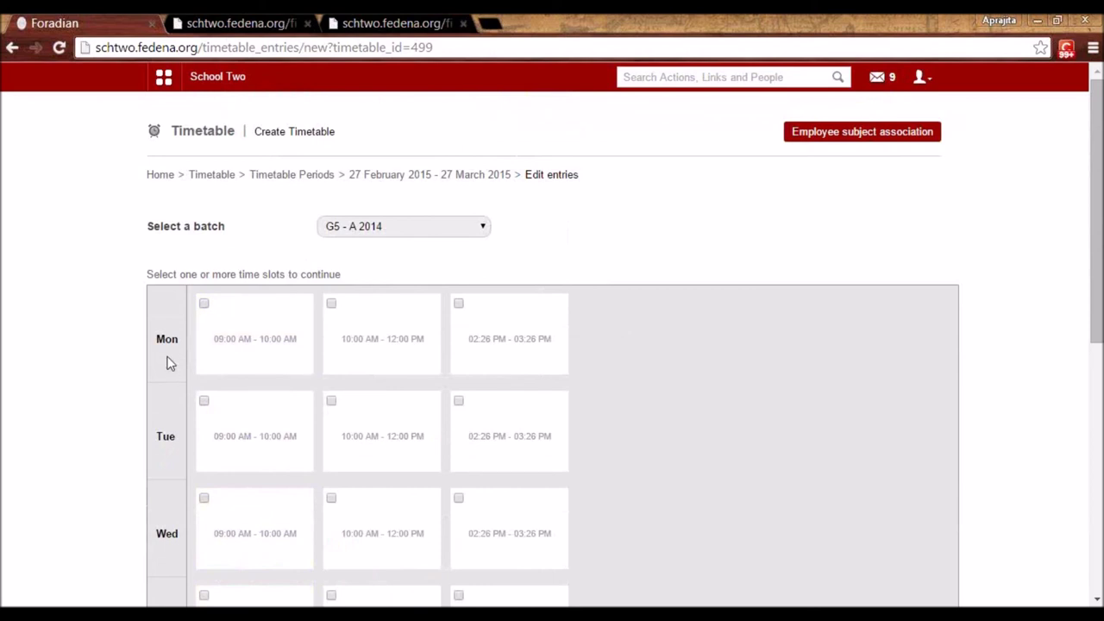
{"action": "scroll", "coordinate": [168, 363], "scroll_direction": "down", "scroll_amount": 3}
{"action": "scroll", "coordinate": [155, 431], "scroll_direction": "down", "scroll_amount": 1}
{"action": "scroll", "coordinate": [302, 232], "scroll_direction": "up", "scroll_amount": 4}
{"action": "scroll", "coordinate": [198, 427], "scroll_direction": "down", "scroll_amount": 2}
{"action": "scroll", "coordinate": [209, 514], "scroll_direction": "up", "scroll_amount": 2}
{"action": "scroll", "coordinate": [187, 276], "scroll_direction": "down", "scroll_amount": 1}
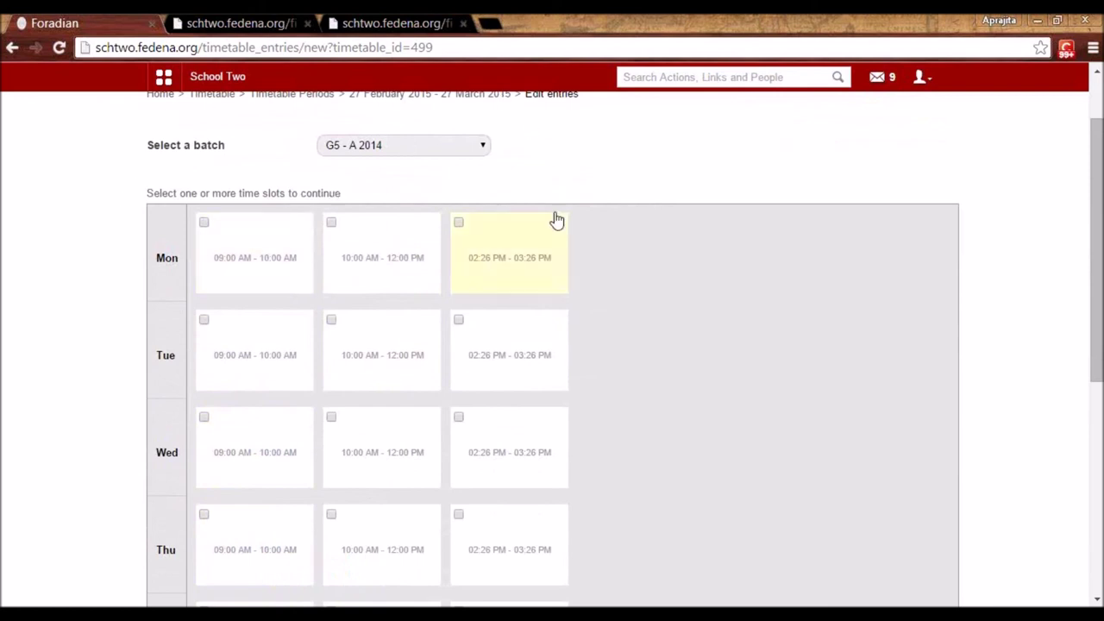
{"action": "scroll", "coordinate": [556, 221], "scroll_direction": "down", "scroll_amount": 2}
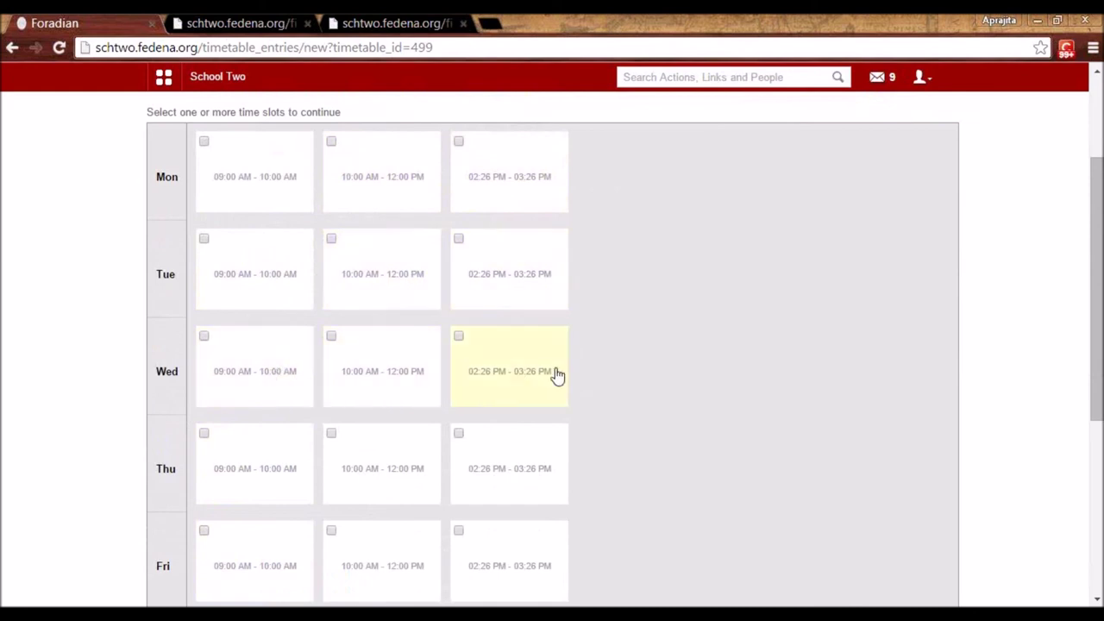
Assign the first listed Maths teacher to the Monday and Wednesday 09:00-10:00 AM slots and the Tuesday and Thursday 10:00 AM-12:00 PM slots.
{"action": "left_click", "coordinate": [248, 178]}
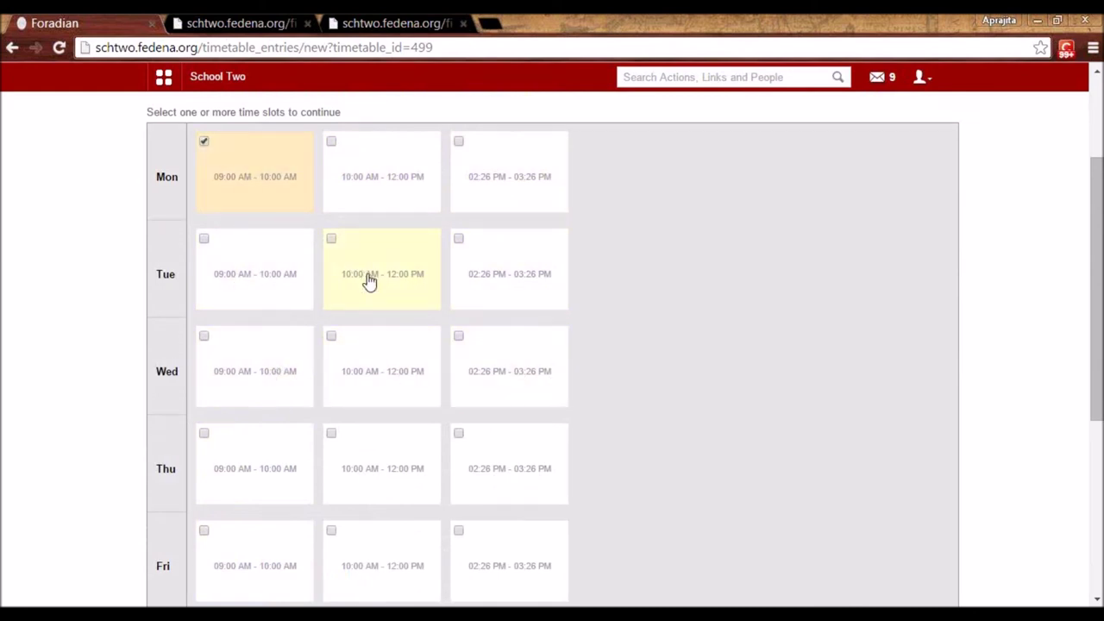
{"action": "left_click", "coordinate": [369, 281]}
{"action": "scroll", "coordinate": [369, 278], "scroll_direction": "down", "scroll_amount": 3}
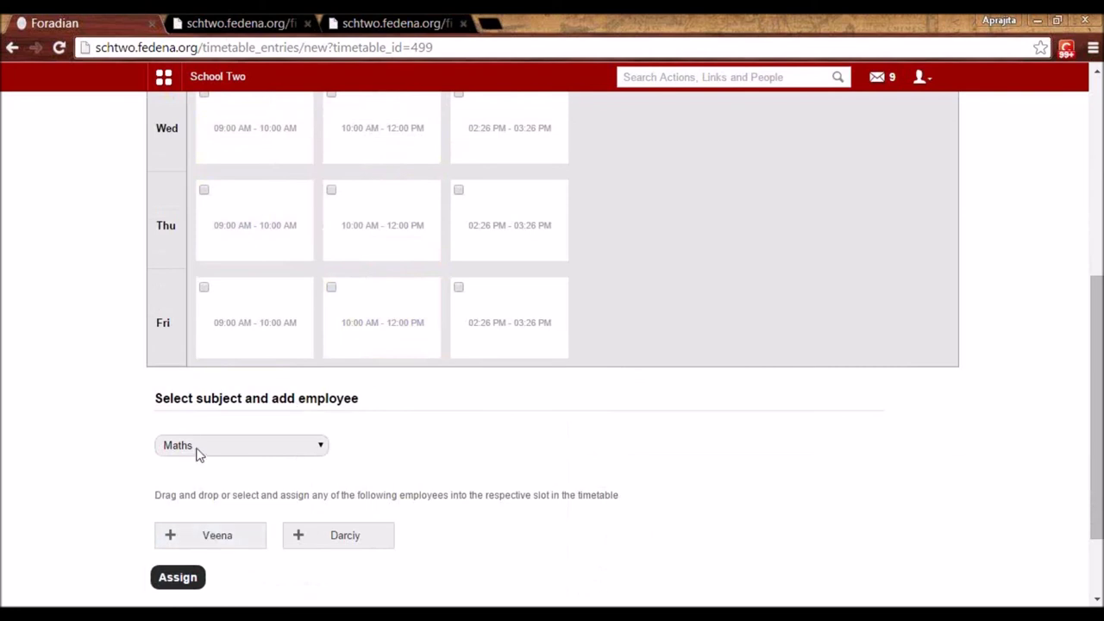
{"action": "scroll", "coordinate": [194, 453], "scroll_direction": "up", "scroll_amount": 3}
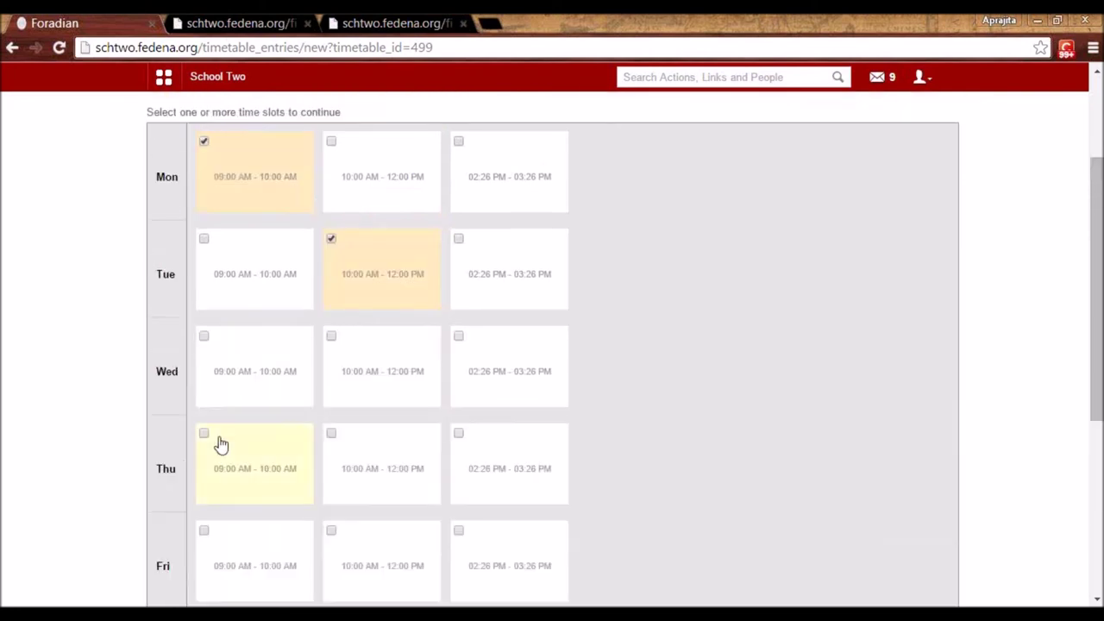
{"action": "left_click", "coordinate": [269, 391]}
{"action": "left_click", "coordinate": [352, 455]}
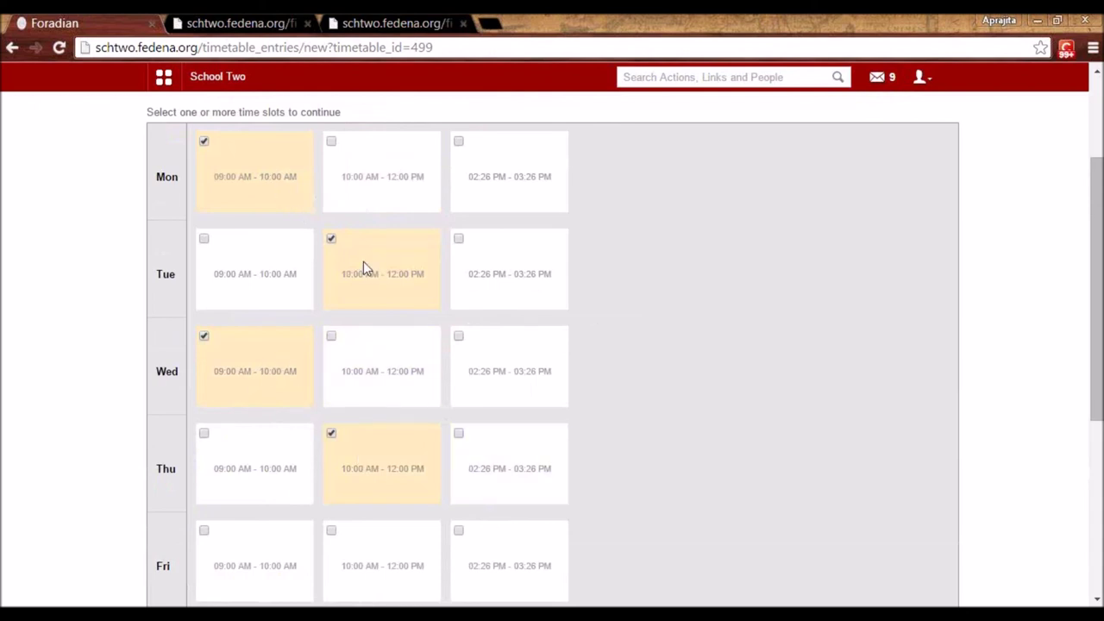
{"action": "scroll", "coordinate": [341, 462], "scroll_direction": "down", "scroll_amount": 3}
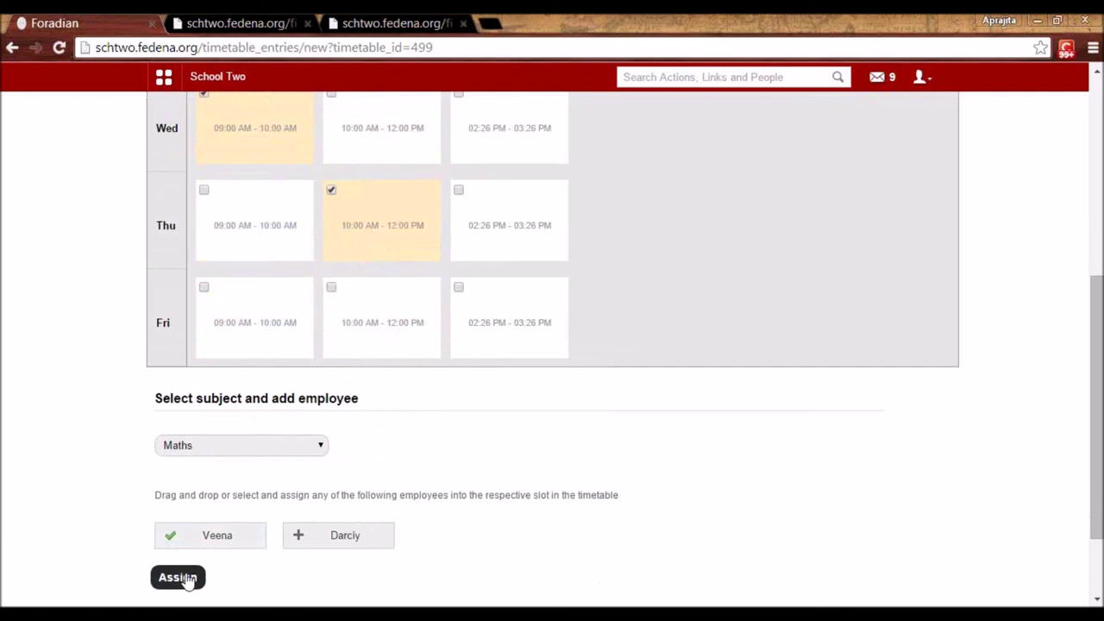
{"action": "left_click_drag", "start_coordinate": [230, 547], "coordinate": [204, 546]}
{"action": "left_click", "coordinate": [203, 545]}
{"action": "left_click", "coordinate": [177, 577]}
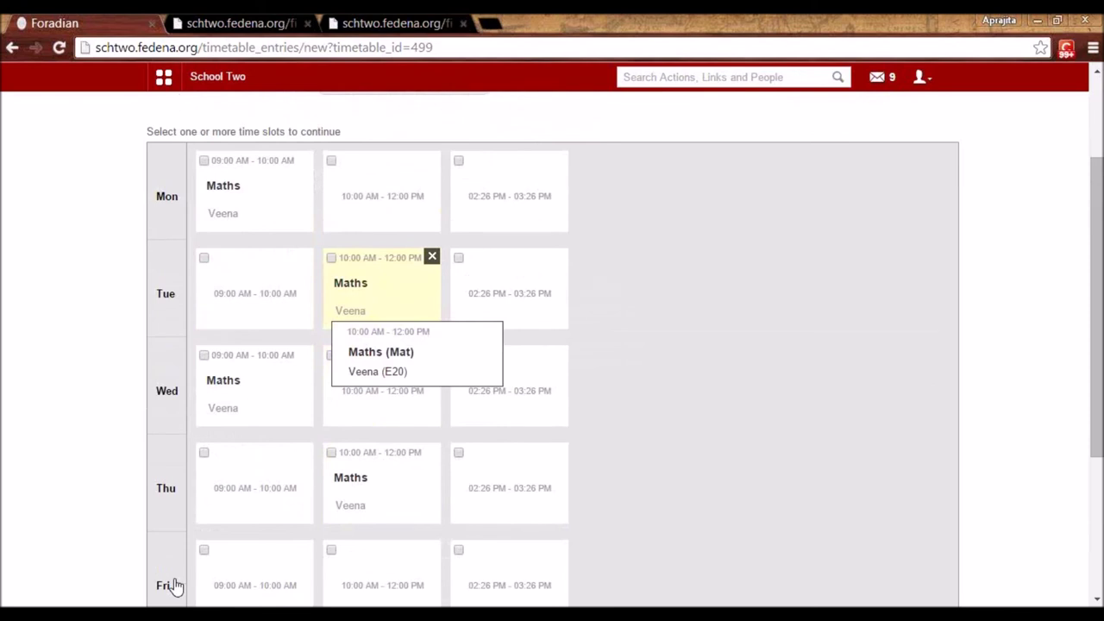
Assign Chemistry and its listed teacher to the Monday and Friday 10:00 AM-12:00 PM slots and the Tuesday and Thursday 09:00-10:00 AM slots.
{"action": "scroll", "coordinate": [175, 586], "scroll_direction": "down", "scroll_amount": 2}
{"action": "scroll", "coordinate": [175, 586], "scroll_direction": "down", "scroll_amount": 4}
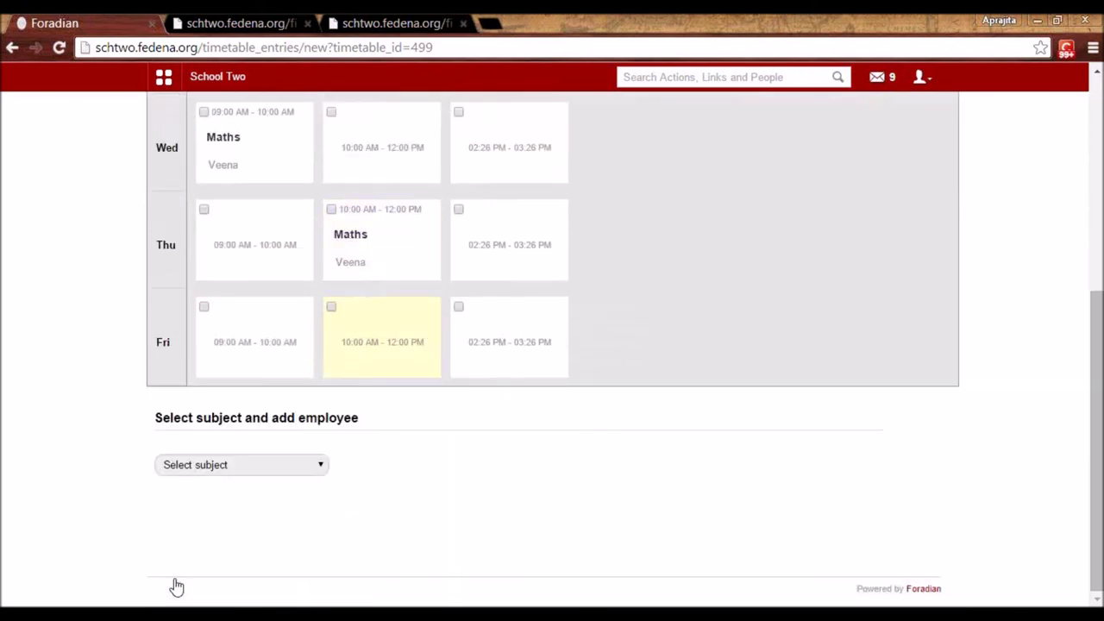
{"action": "left_click", "coordinate": [234, 473]}
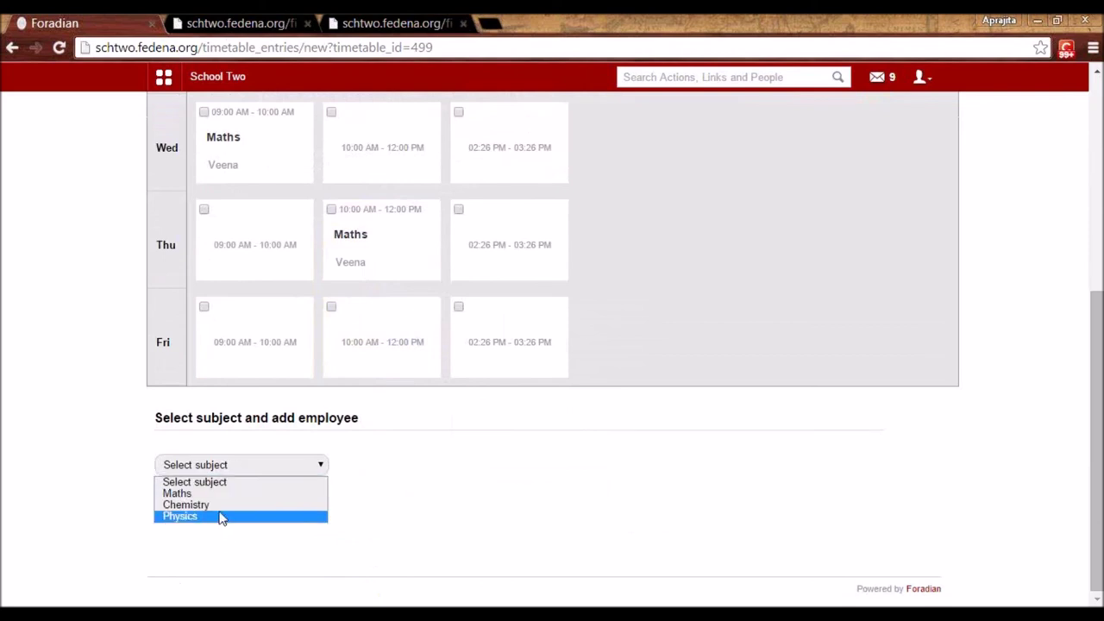
{"action": "left_click", "coordinate": [221, 515]}
{"action": "scroll", "coordinate": [222, 515], "scroll_direction": "up", "scroll_amount": 8}
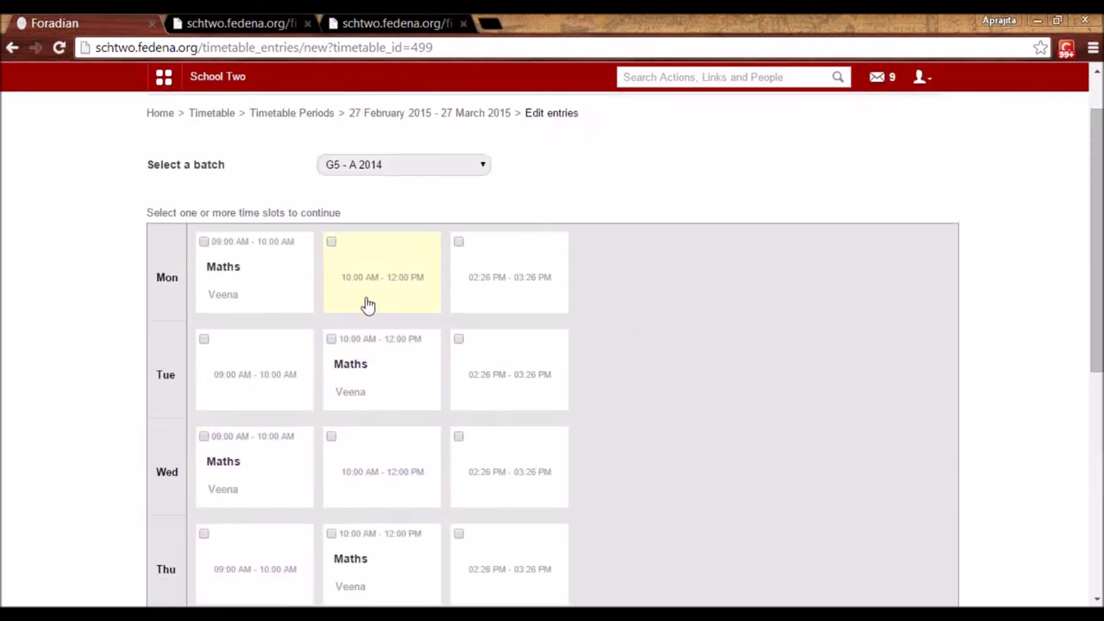
{"action": "left_click", "coordinate": [373, 269]}
{"action": "left_click", "coordinate": [263, 392]}
{"action": "scroll", "coordinate": [298, 449], "scroll_direction": "down", "scroll_amount": 4}
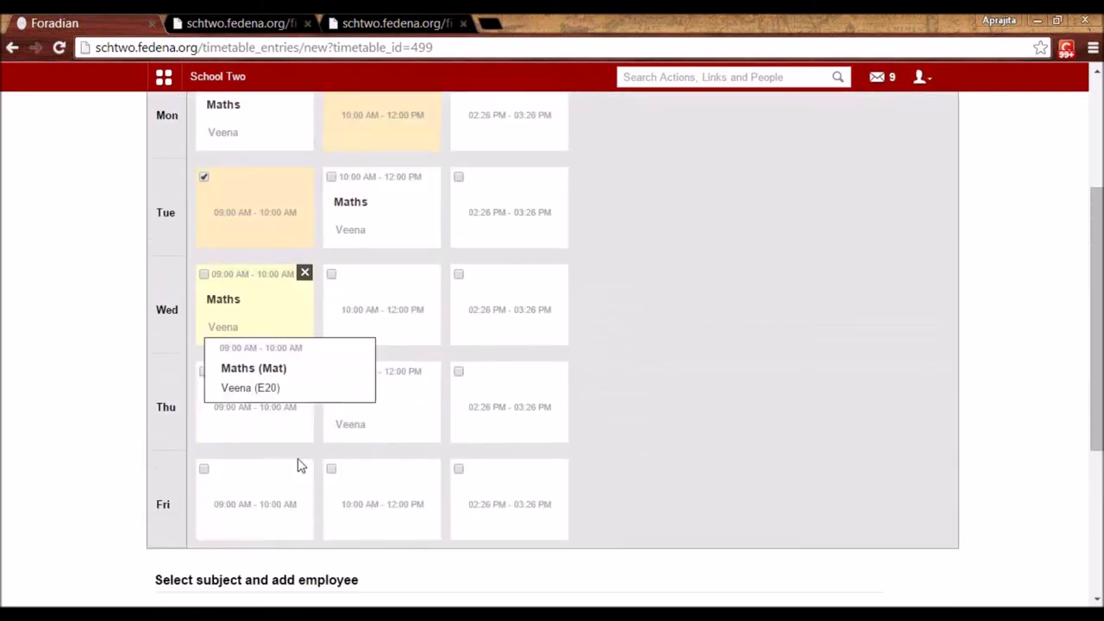
{"action": "left_click", "coordinate": [268, 406]}
{"action": "left_click", "coordinate": [372, 506]}
{"action": "scroll", "coordinate": [372, 507], "scroll_direction": "down", "scroll_amount": 4}
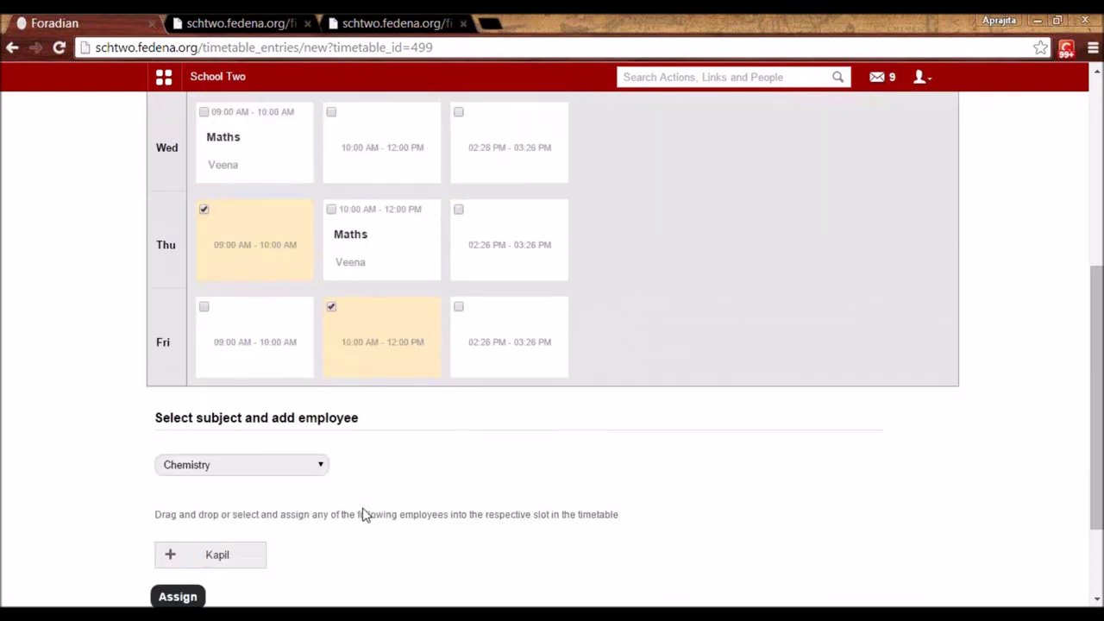
{"action": "left_click", "coordinate": [231, 562]}
{"action": "left_click", "coordinate": [177, 596]}
Review the Maths and Chemistry assignments throughout the weekly timetable of batch G5 - A 2014.
{"action": "scroll", "coordinate": [389, 532], "scroll_direction": "up", "scroll_amount": 10}
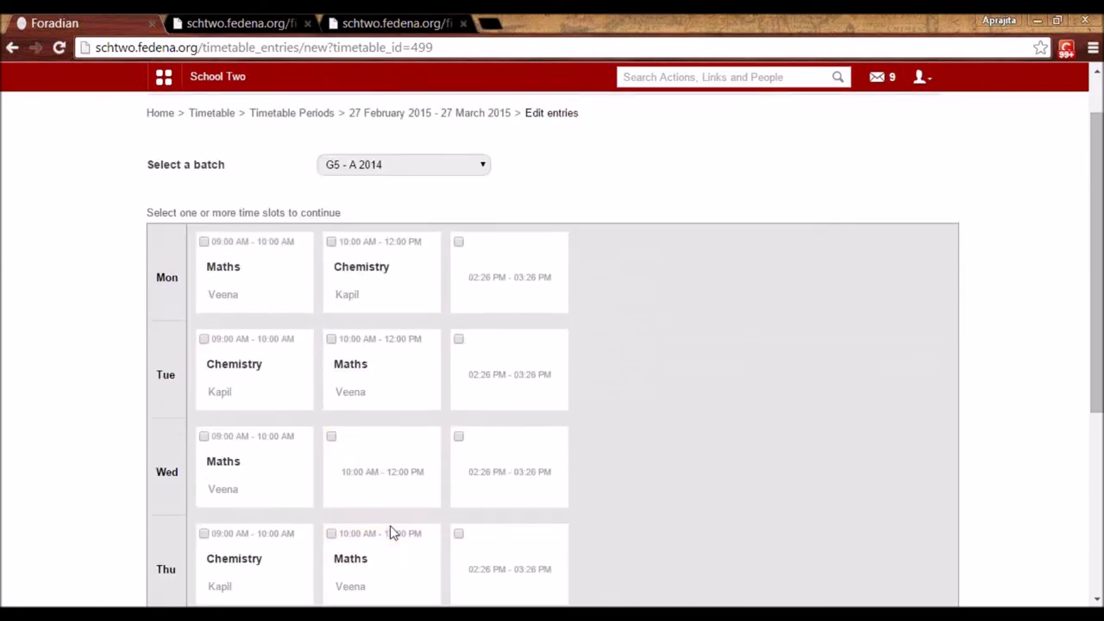
{"action": "scroll", "coordinate": [389, 532], "scroll_direction": "down", "scroll_amount": 2}
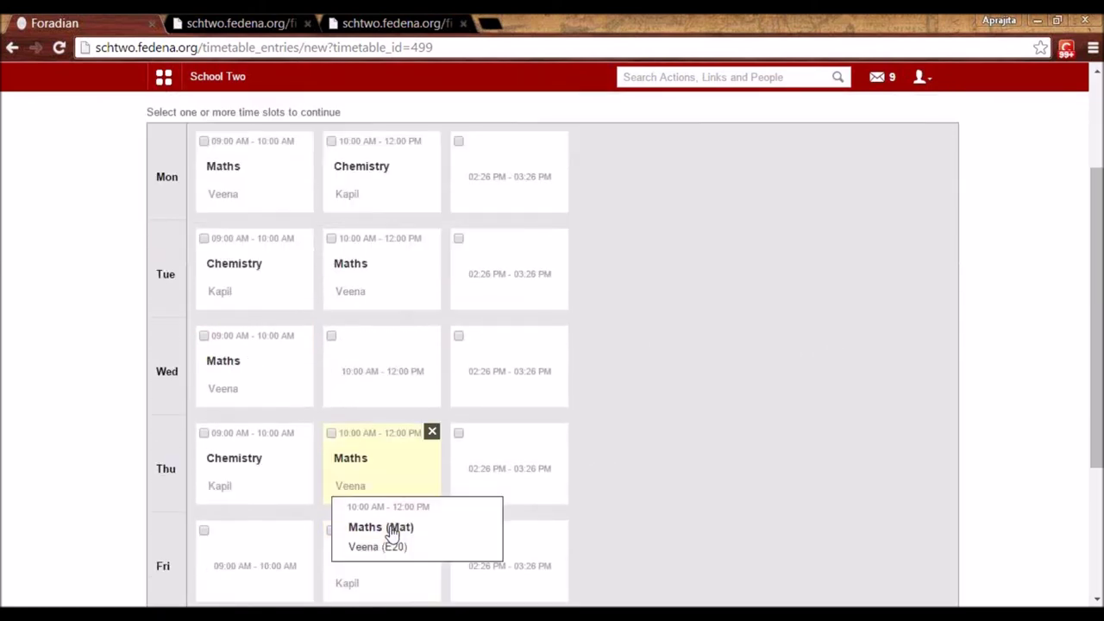
{"action": "scroll", "coordinate": [393, 535], "scroll_direction": "up", "scroll_amount": 1}
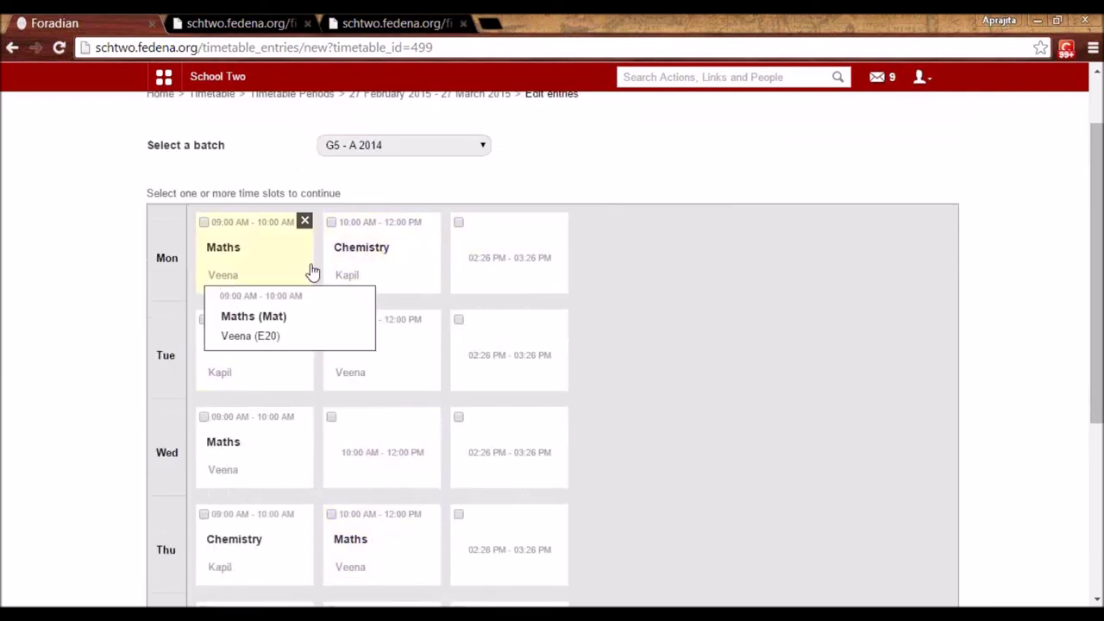
{"action": "scroll", "coordinate": [514, 355], "scroll_direction": "up", "scroll_amount": 1}
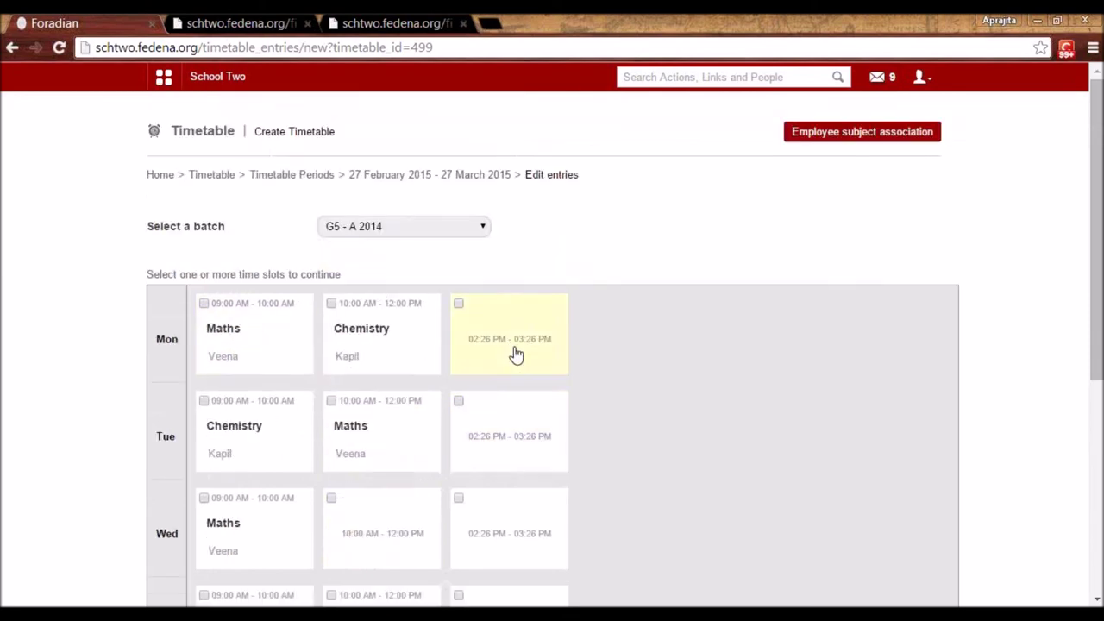
{"action": "scroll", "coordinate": [515, 355], "scroll_direction": "down", "scroll_amount": 5}
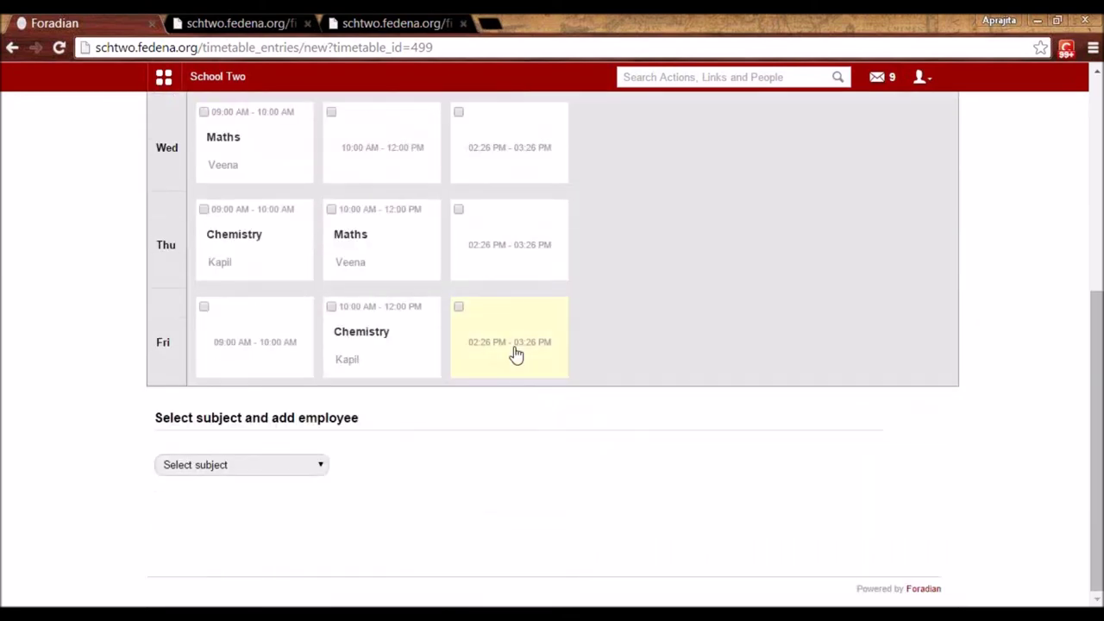
{"action": "scroll", "coordinate": [515, 355], "scroll_direction": "up", "scroll_amount": 1}
{"action": "scroll", "coordinate": [515, 354], "scroll_direction": "up", "scroll_amount": 3}
{"action": "scroll", "coordinate": [515, 355], "scroll_direction": "up", "scroll_amount": 1}
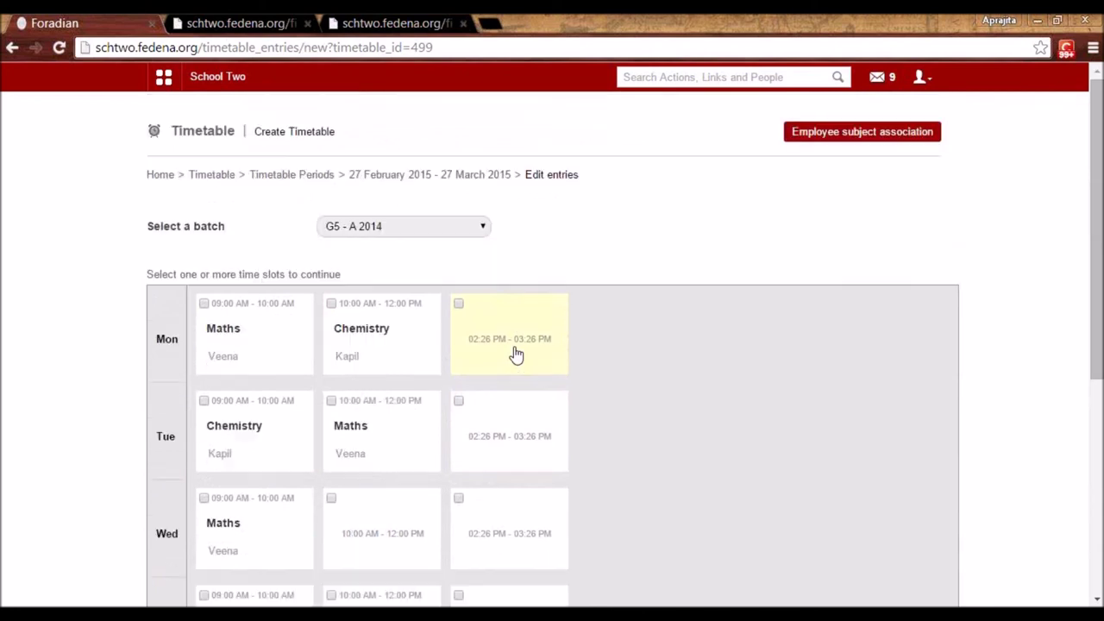
Open a new student report in Custom Reports and examine its search criteria and selectable fields, including the immediate contact and parent details.
{"action": "left_click", "coordinate": [213, 175]}
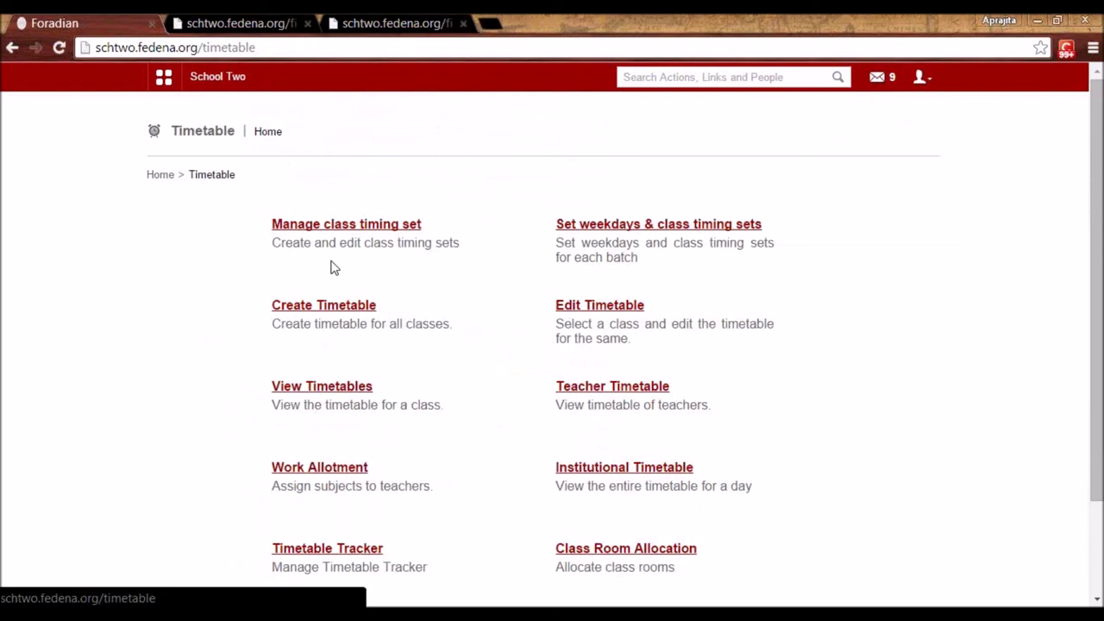
{"action": "left_click", "coordinate": [164, 83]}
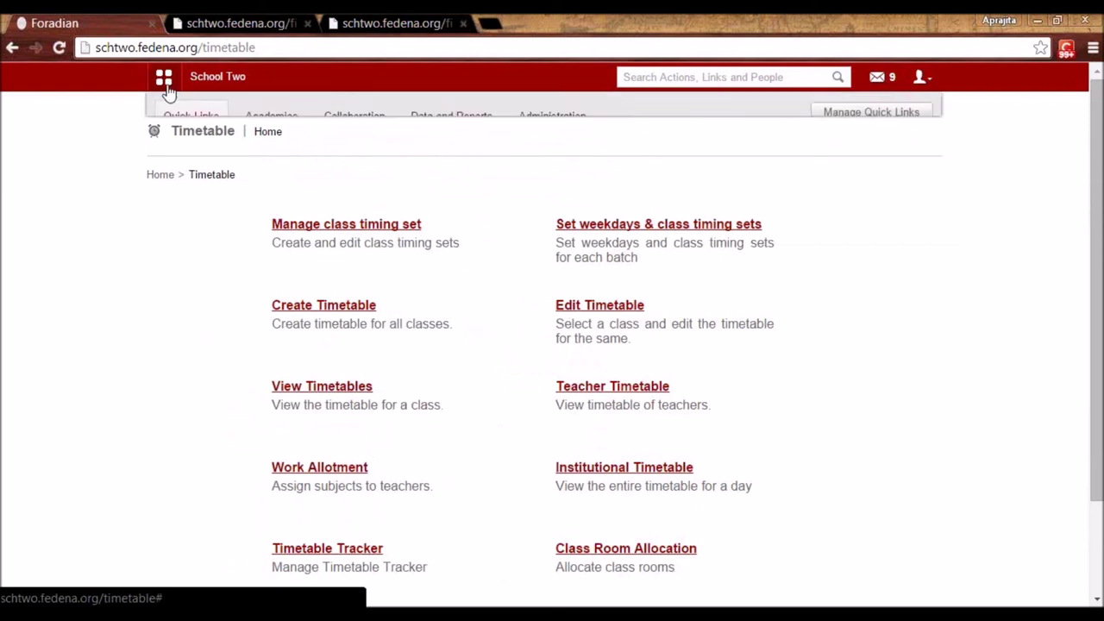
{"action": "left_click", "coordinate": [429, 130]}
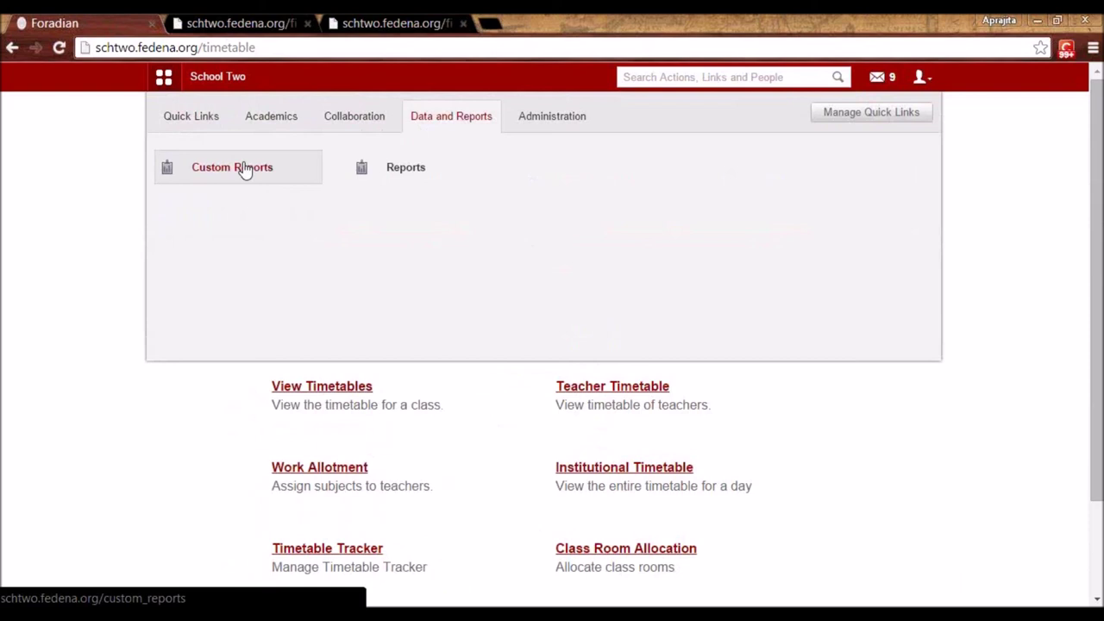
{"action": "left_click", "coordinate": [245, 169]}
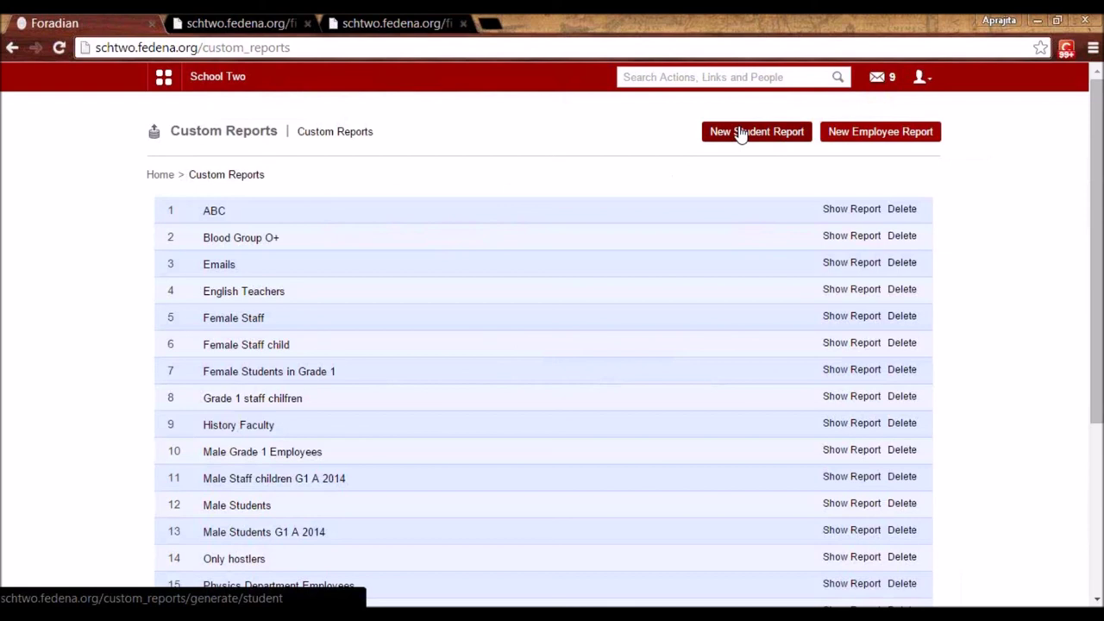
{"action": "left_click", "coordinate": [740, 134]}
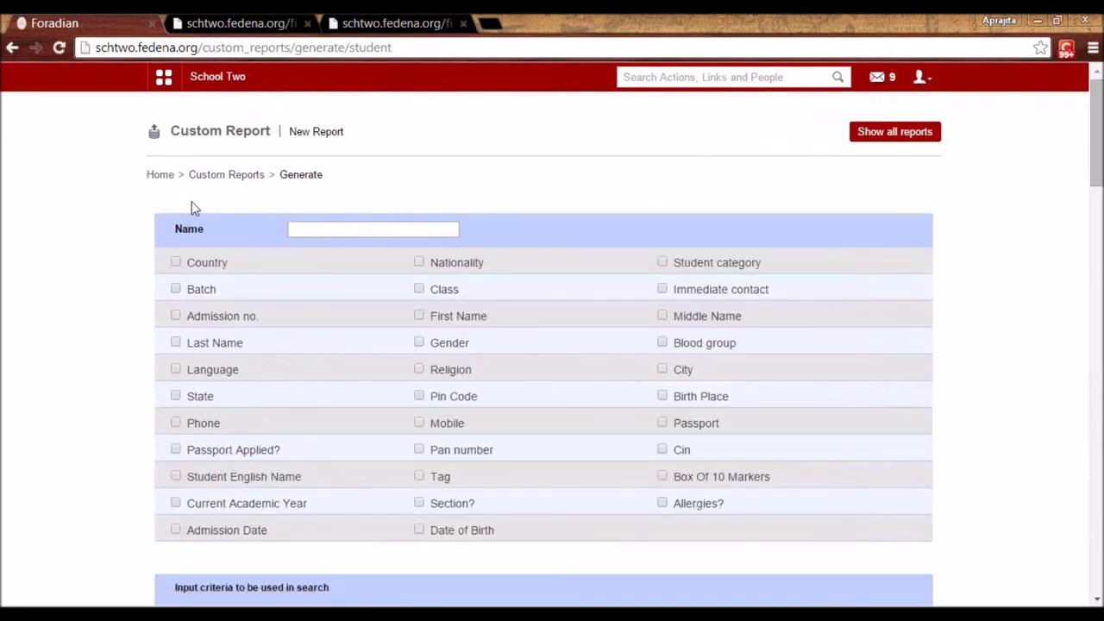
{"action": "scroll", "coordinate": [439, 384], "scroll_direction": "down", "scroll_amount": 7}
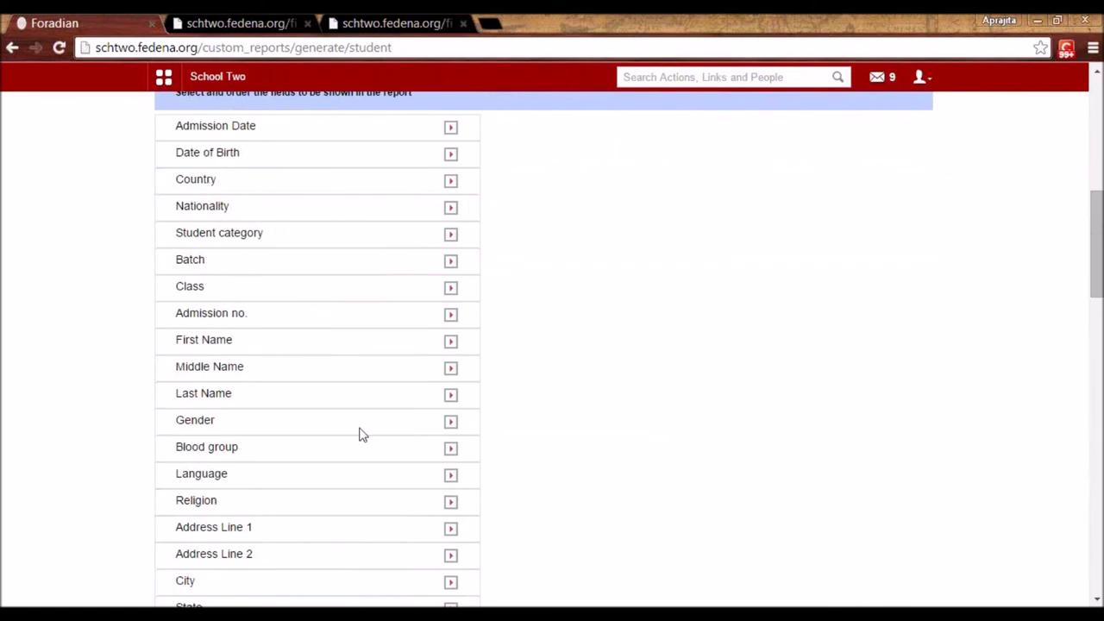
{"action": "scroll", "coordinate": [357, 444], "scroll_direction": "down", "scroll_amount": 7}
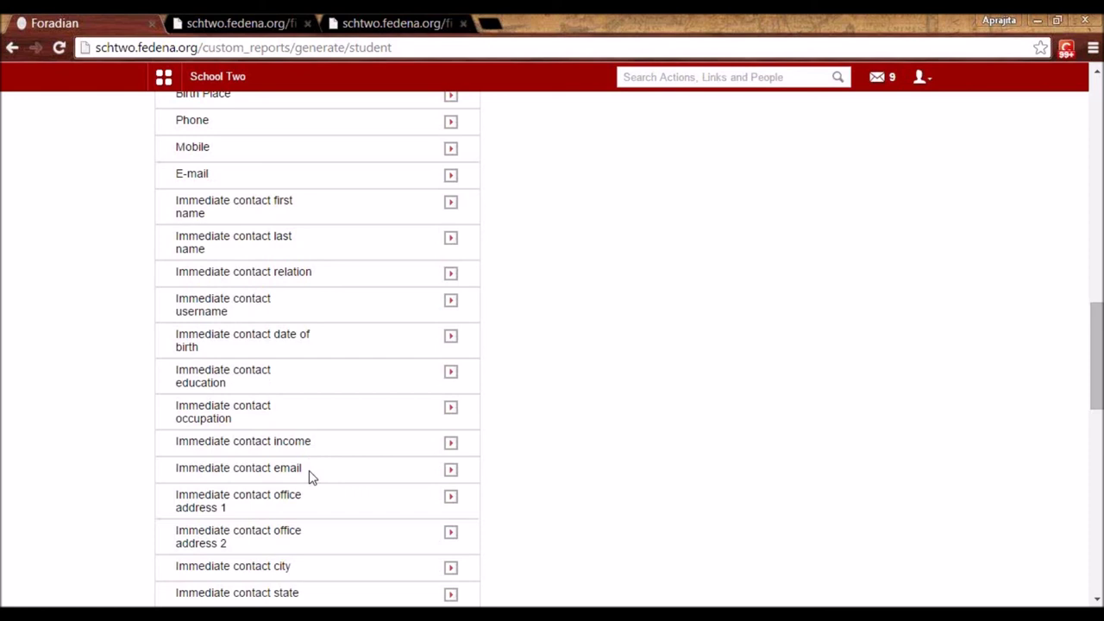
{"action": "scroll", "coordinate": [311, 476], "scroll_direction": "down", "scroll_amount": 1}
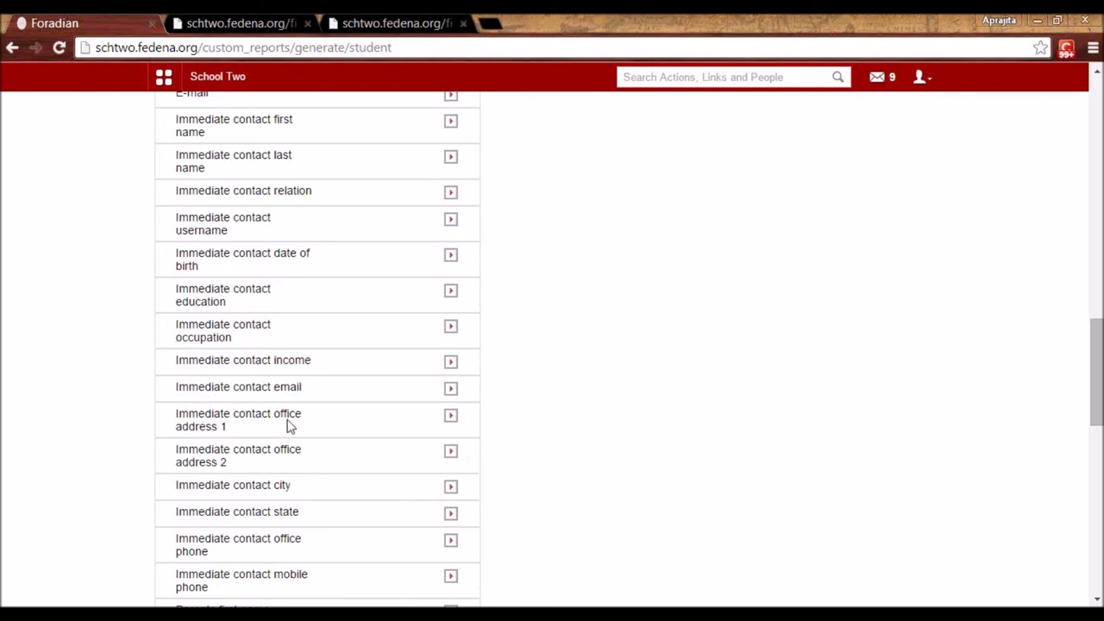
{"action": "scroll", "coordinate": [290, 424], "scroll_direction": "down", "scroll_amount": 2}
{"action": "scroll", "coordinate": [290, 424], "scroll_direction": "up", "scroll_amount": 1}
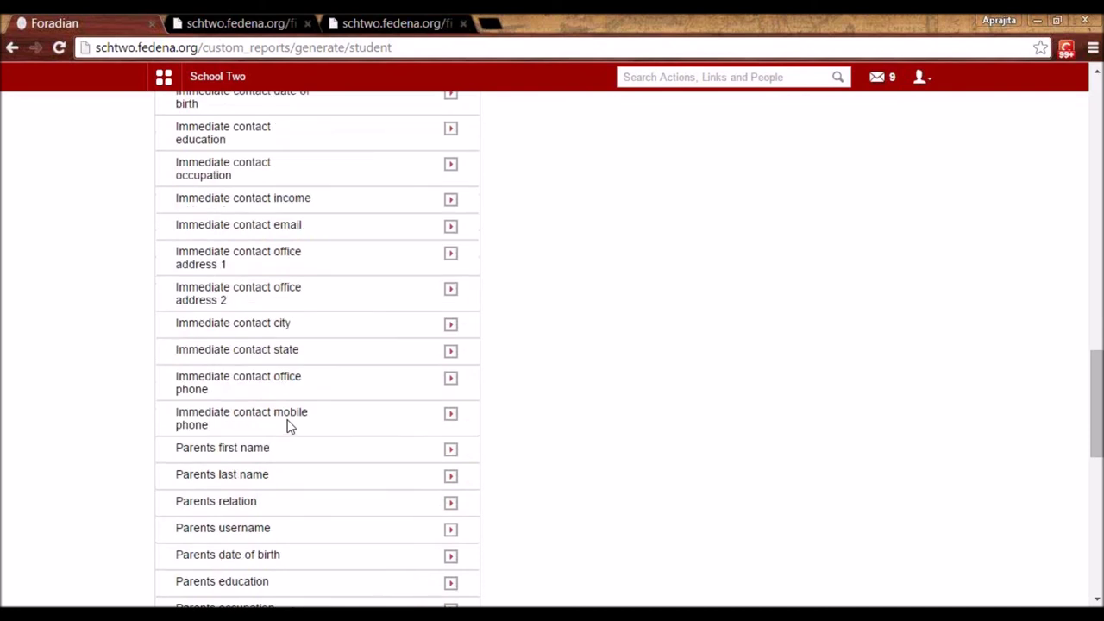
Look back over the student report's immediate contact fields and search criteria, and return to the list of custom reports.
{"action": "scroll", "coordinate": [290, 424], "scroll_direction": "up", "scroll_amount": 2}
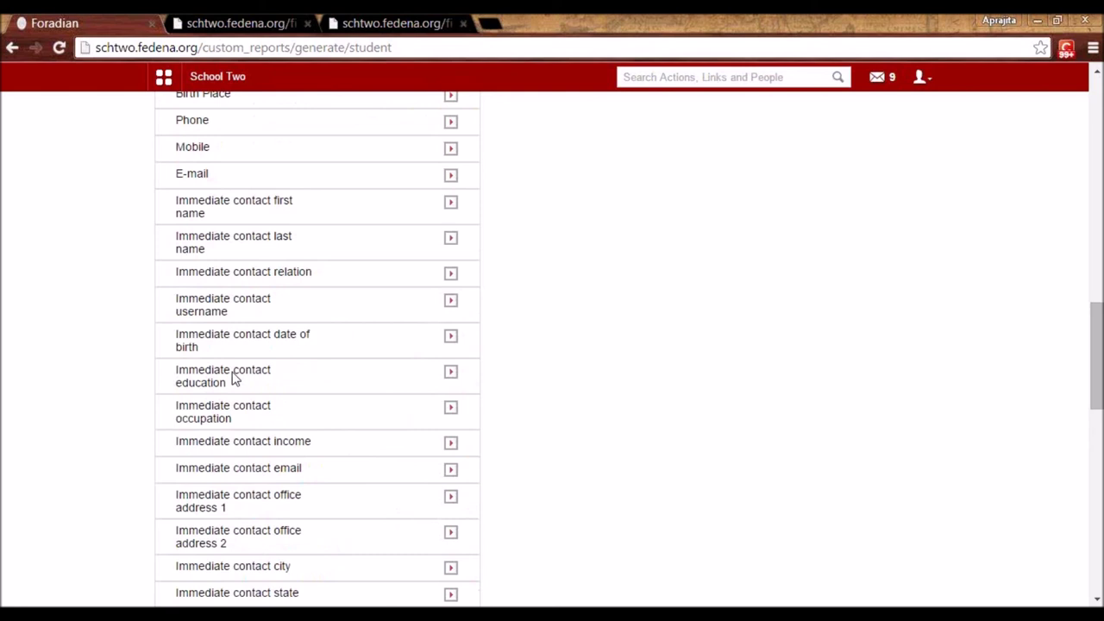
{"action": "scroll", "coordinate": [233, 379], "scroll_direction": "up", "scroll_amount": 1}
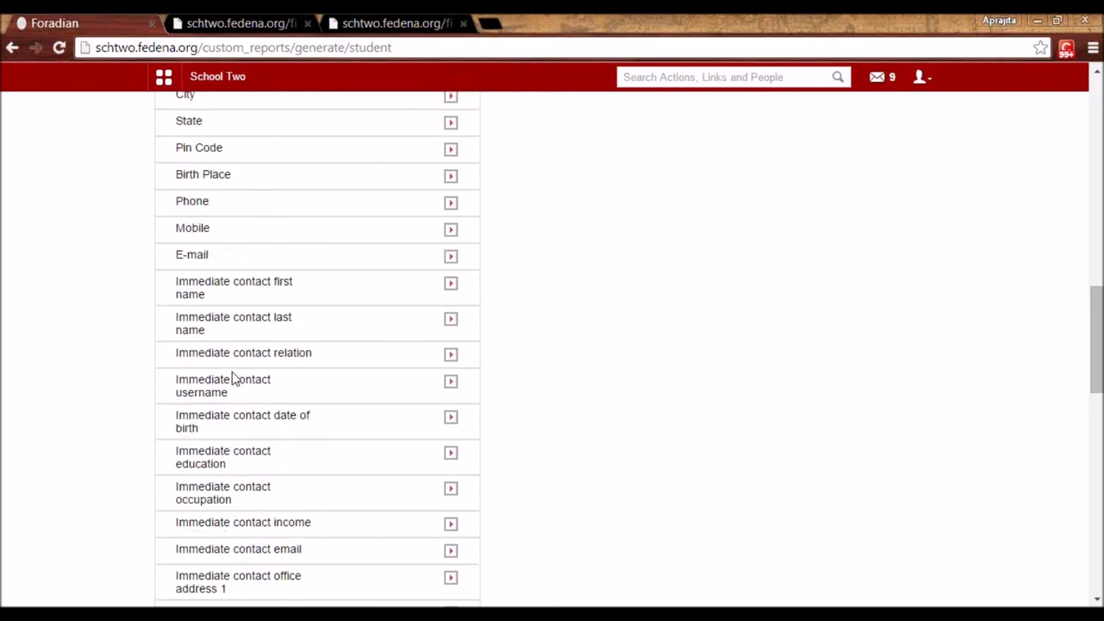
{"action": "scroll", "coordinate": [233, 380], "scroll_direction": "up", "scroll_amount": 13}
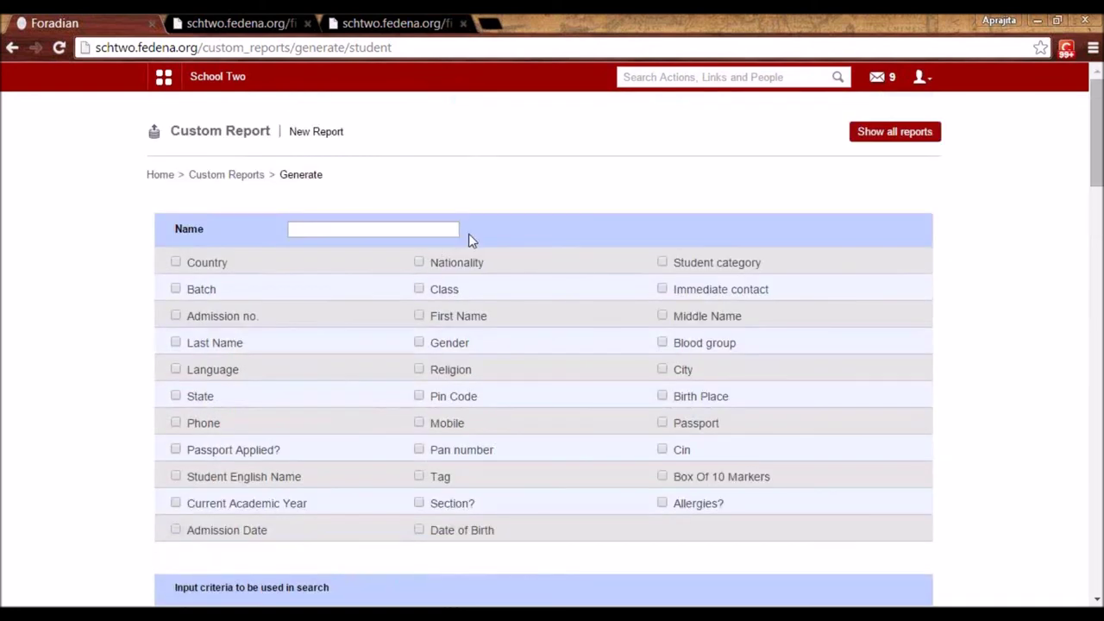
{"action": "left_click", "coordinate": [239, 177]}
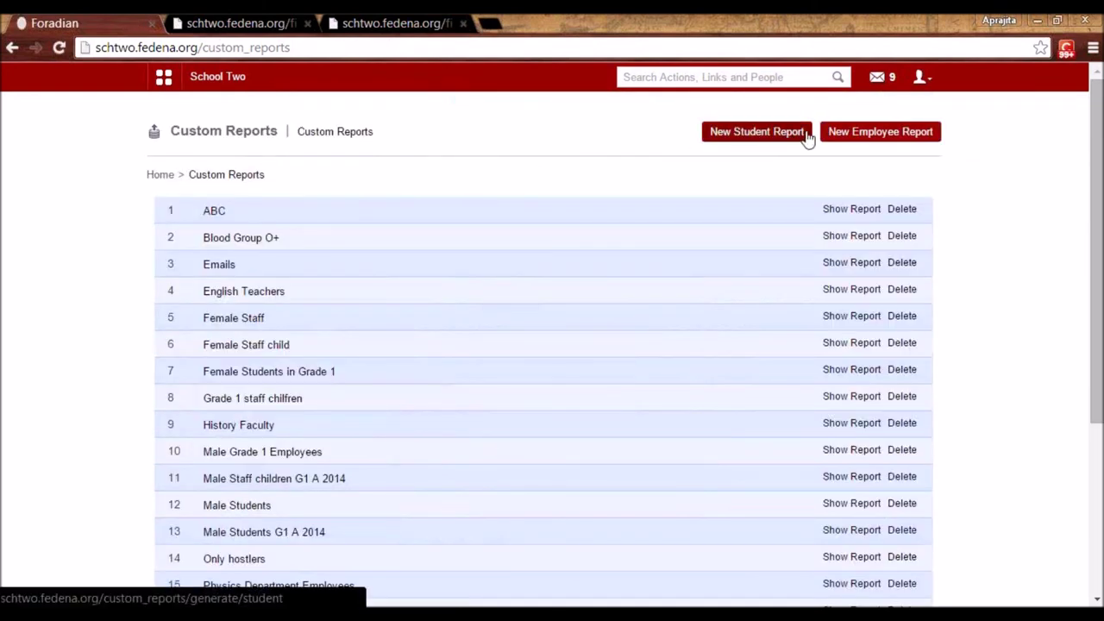
Open a new employee report to examine its search criteria and selectable fields, and return to the School Two dashboard.
{"action": "left_click", "coordinate": [855, 138]}
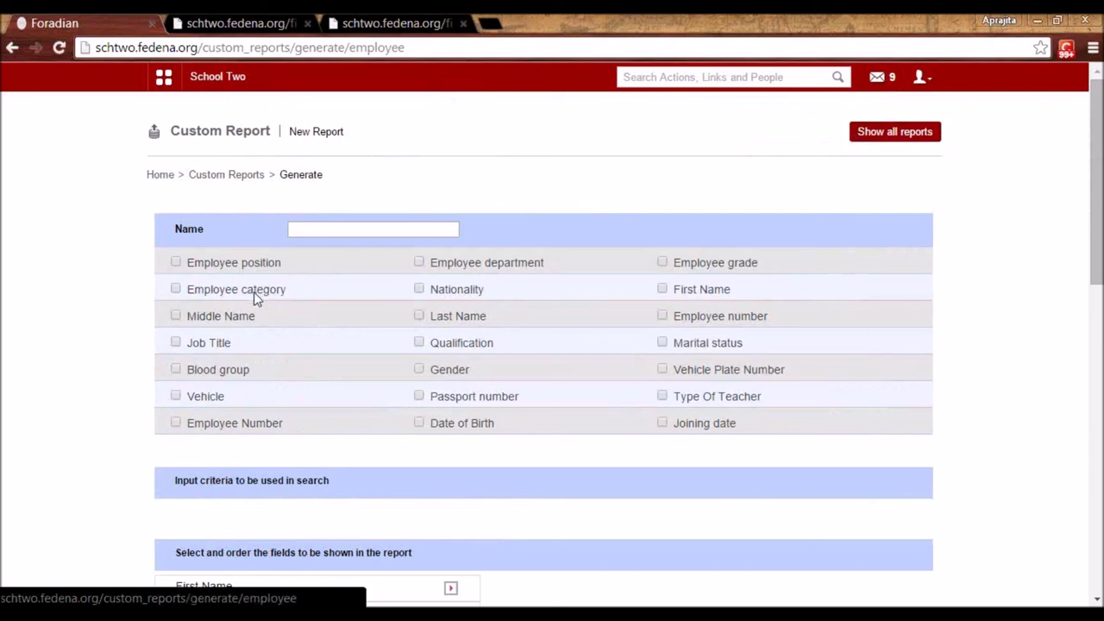
{"action": "scroll", "coordinate": [253, 292], "scroll_direction": "down", "scroll_amount": 7}
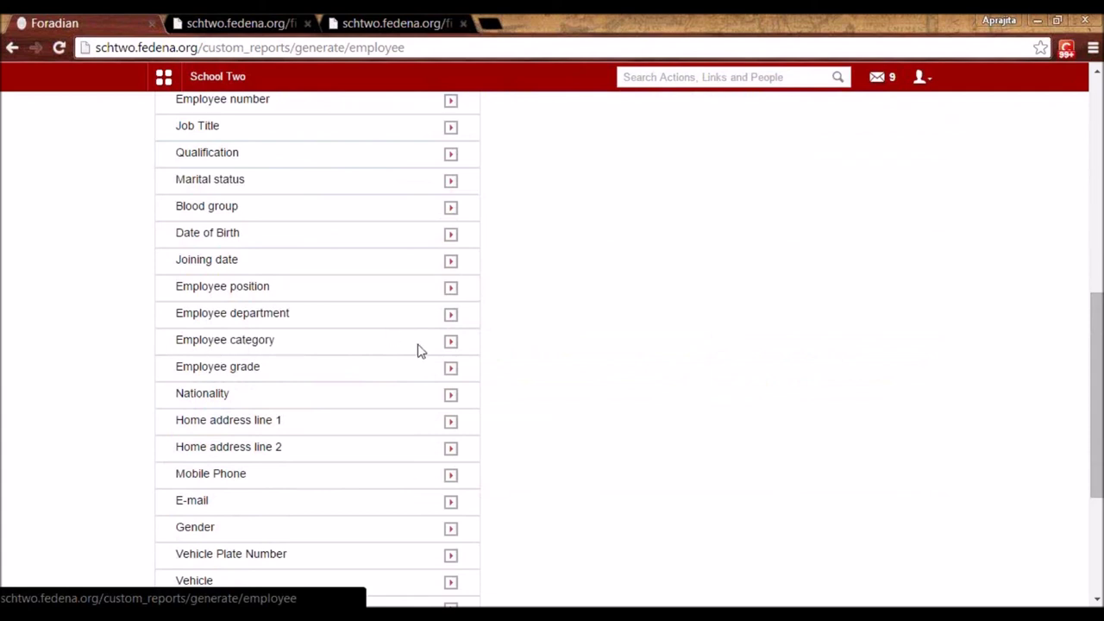
{"action": "scroll", "coordinate": [420, 349], "scroll_direction": "up", "scroll_amount": 7}
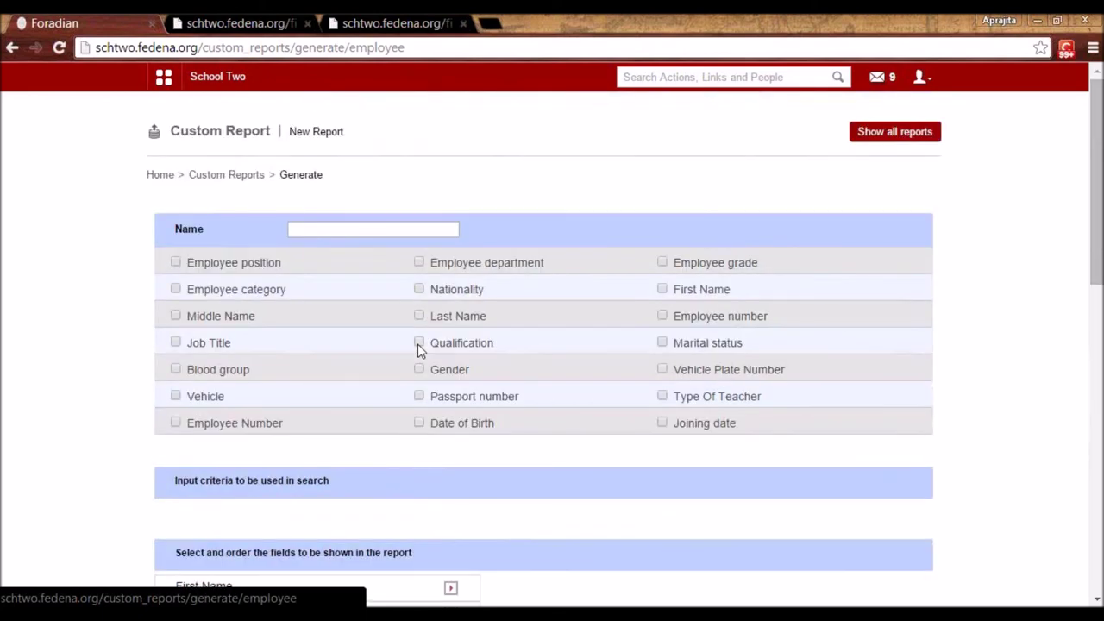
{"action": "left_click", "coordinate": [241, 82]}
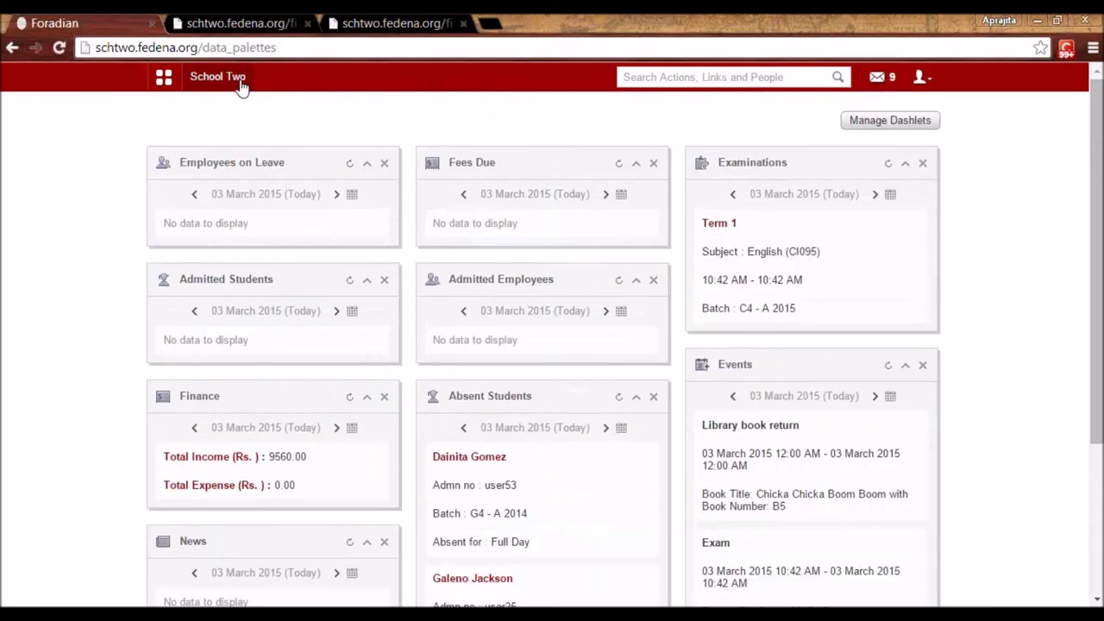